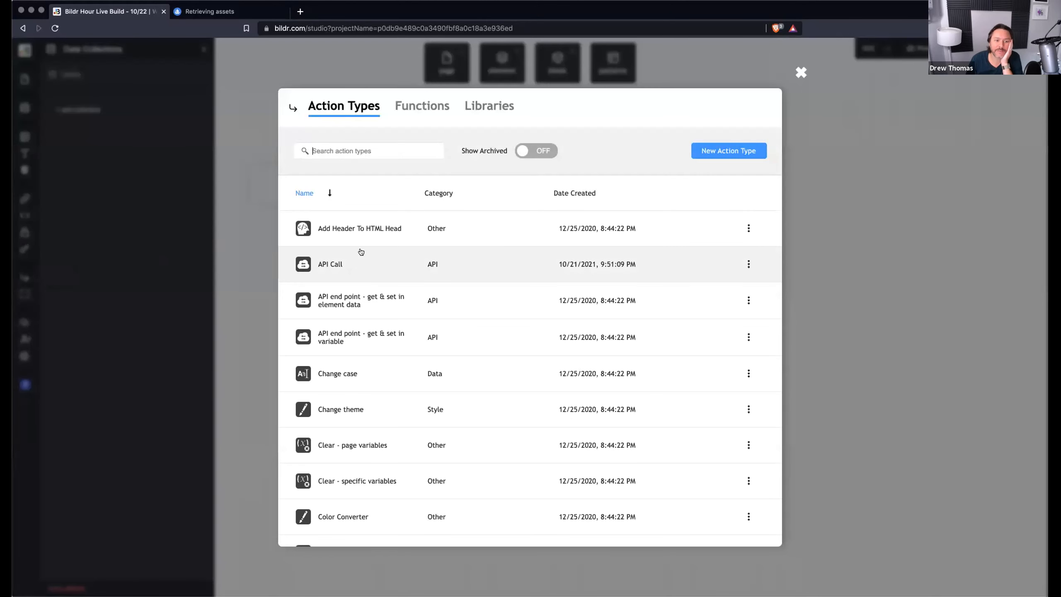
- Browse the project's action types, their functions and libraries, and close the list
{"action": "scroll", "coordinate": [372, 412], "scroll_direction": "down", "scroll_amount": 8}
{"action": "scroll", "coordinate": [374, 414], "scroll_direction": "down", "scroll_amount": 5}
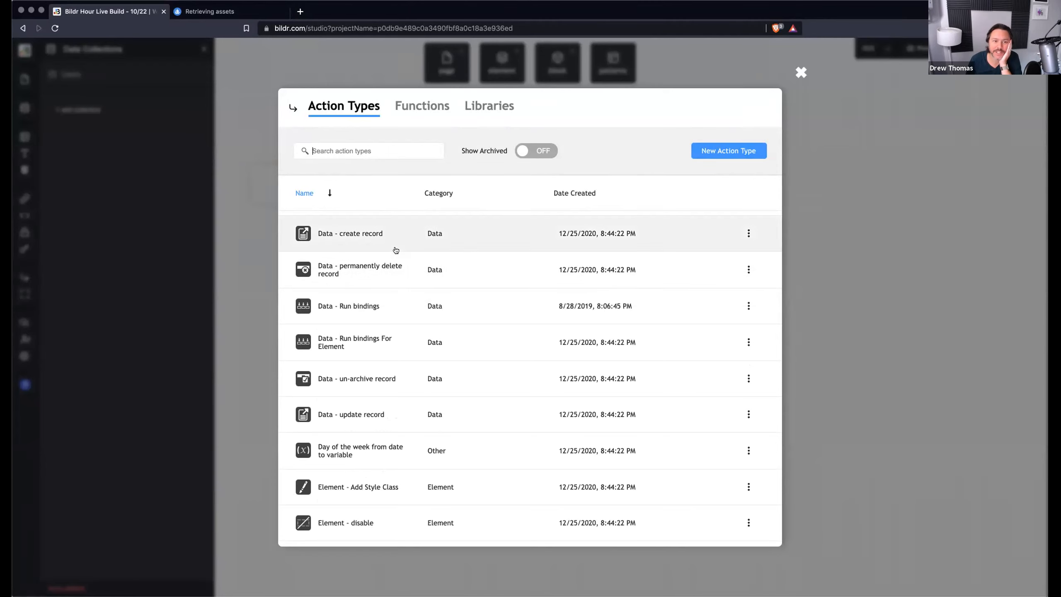
{"action": "left_click", "coordinate": [415, 107]}
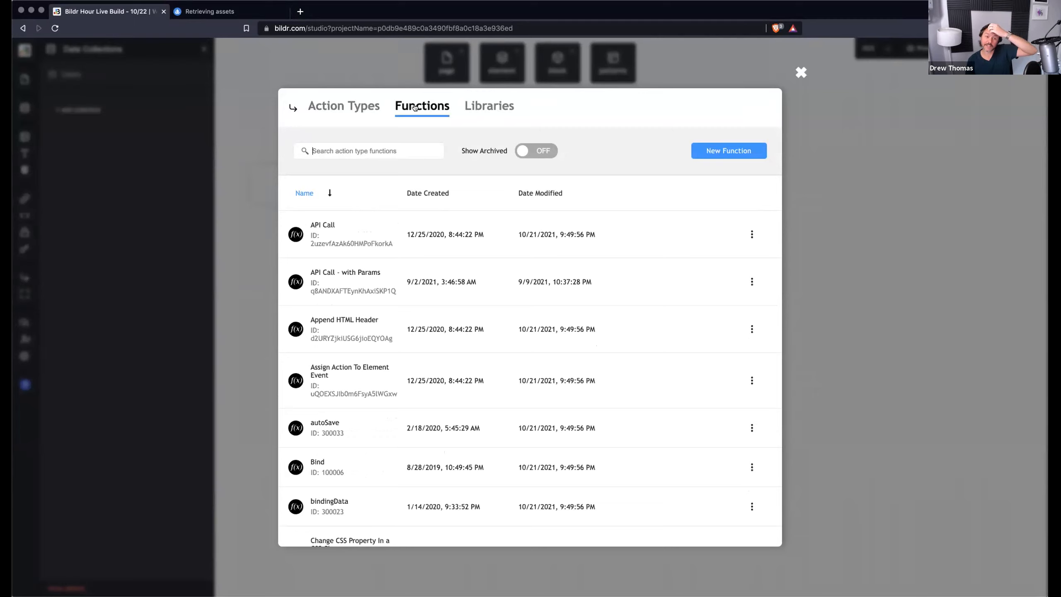
{"action": "left_click", "coordinate": [471, 112]}
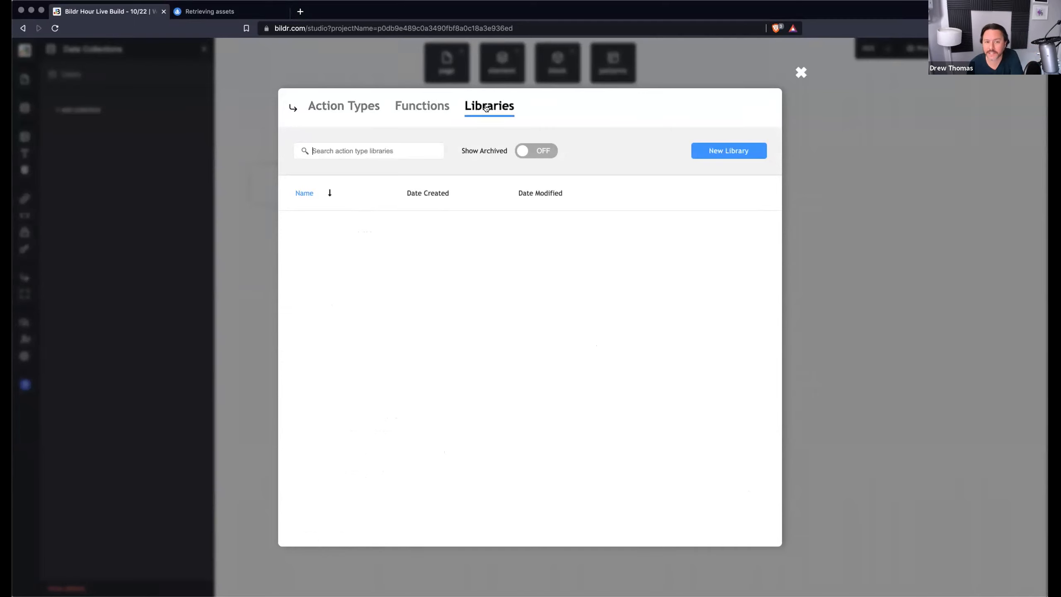
{"action": "left_click", "coordinate": [362, 110]}
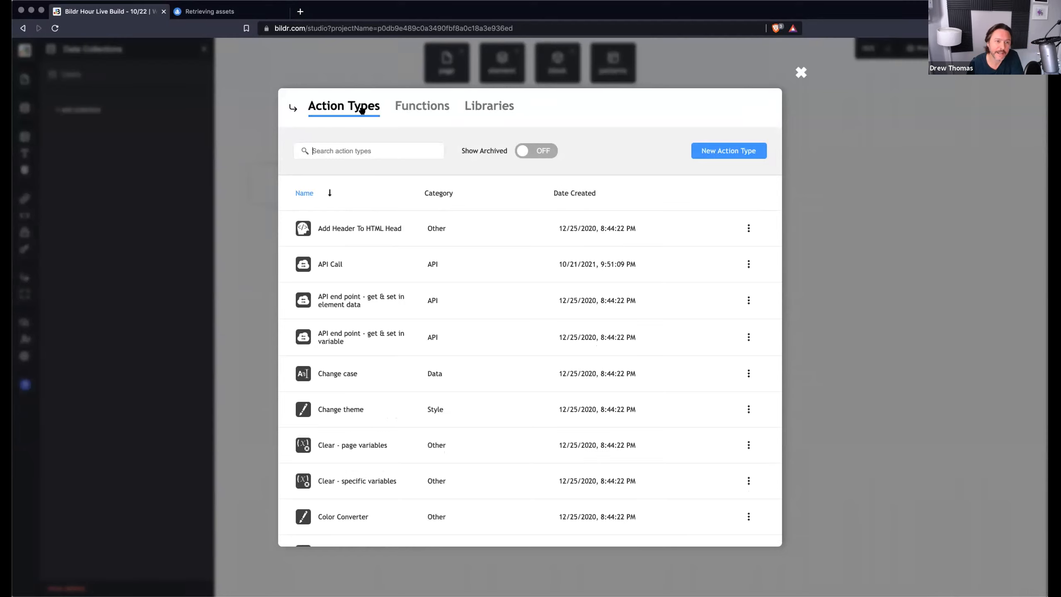
{"action": "left_click", "coordinate": [801, 72]}
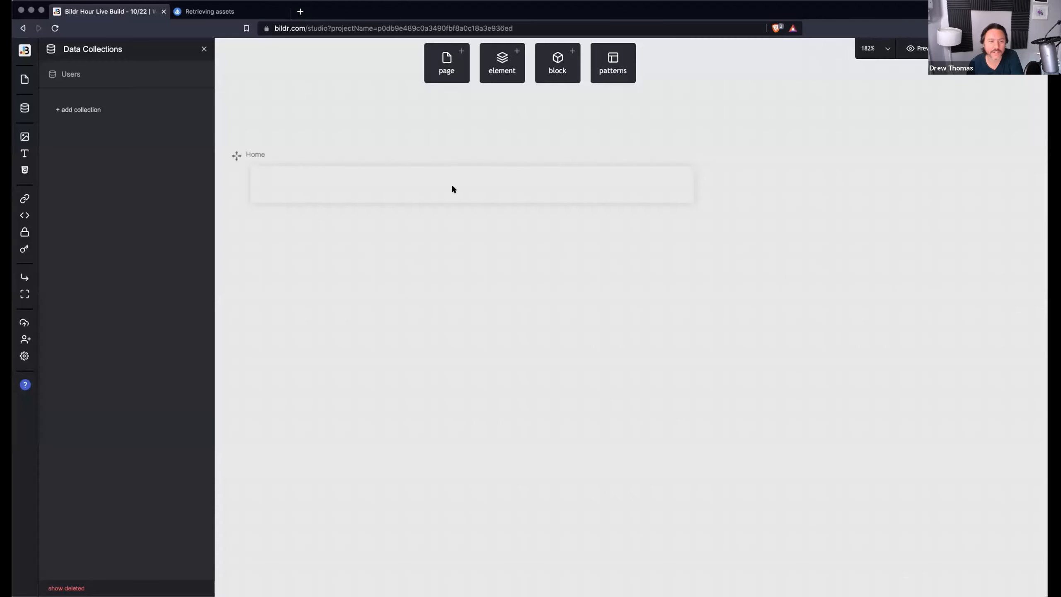
{"action": "scroll", "coordinate": [458, 190], "scroll_direction": "left", "scroll_amount": 2}
{"action": "scroll", "coordinate": [459, 191], "scroll_direction": "up", "scroll_amount": 1}
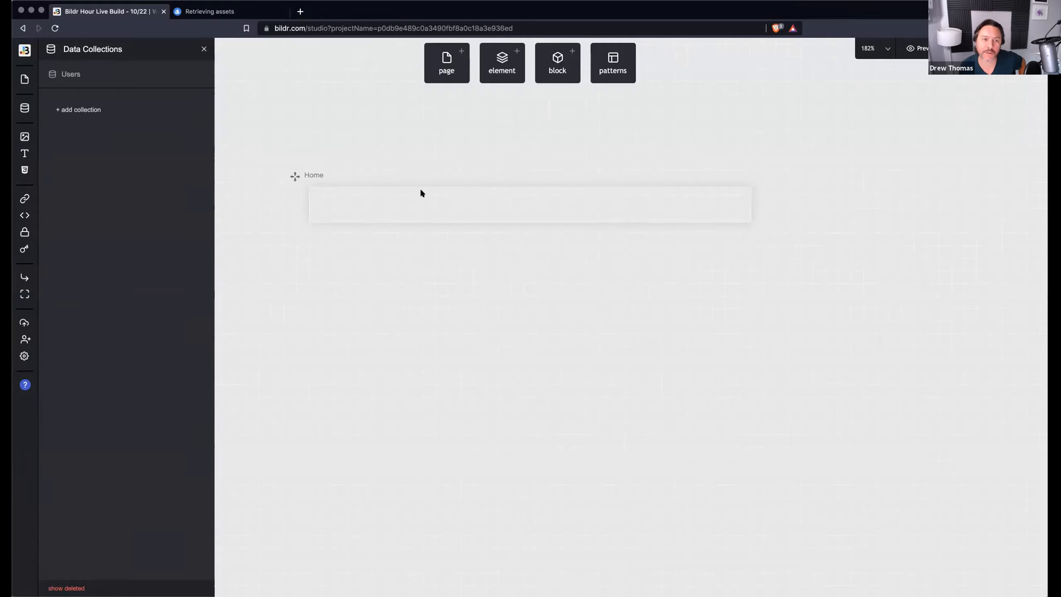
{"action": "scroll", "coordinate": [420, 196], "scroll_direction": "right", "scroll_amount": 1}
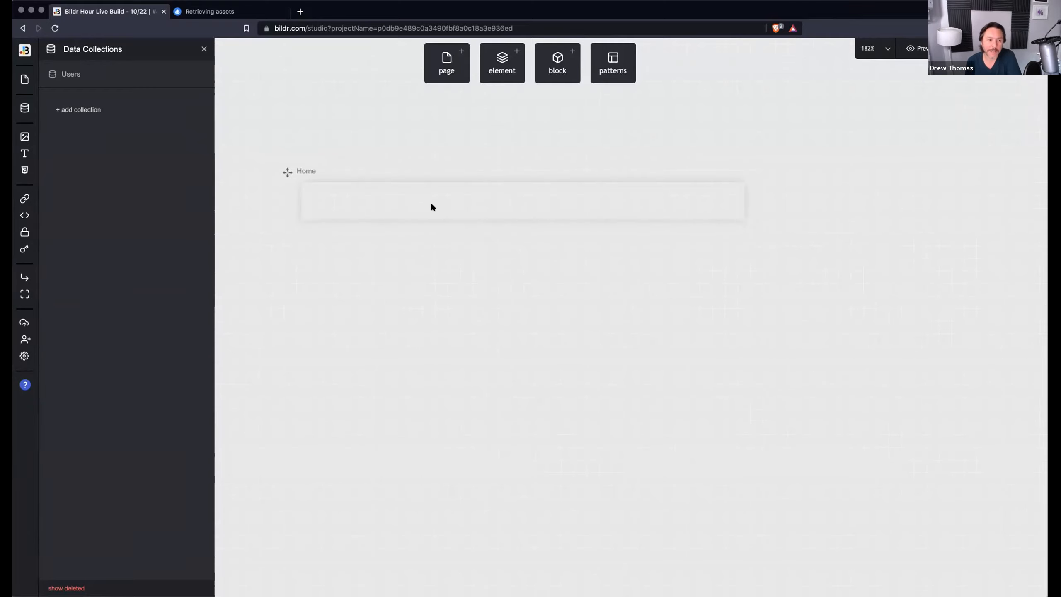
{"action": "scroll", "coordinate": [426, 205], "scroll_direction": "left", "scroll_amount": 2}
{"action": "scroll", "coordinate": [426, 205], "scroll_direction": "right", "scroll_amount": 1}
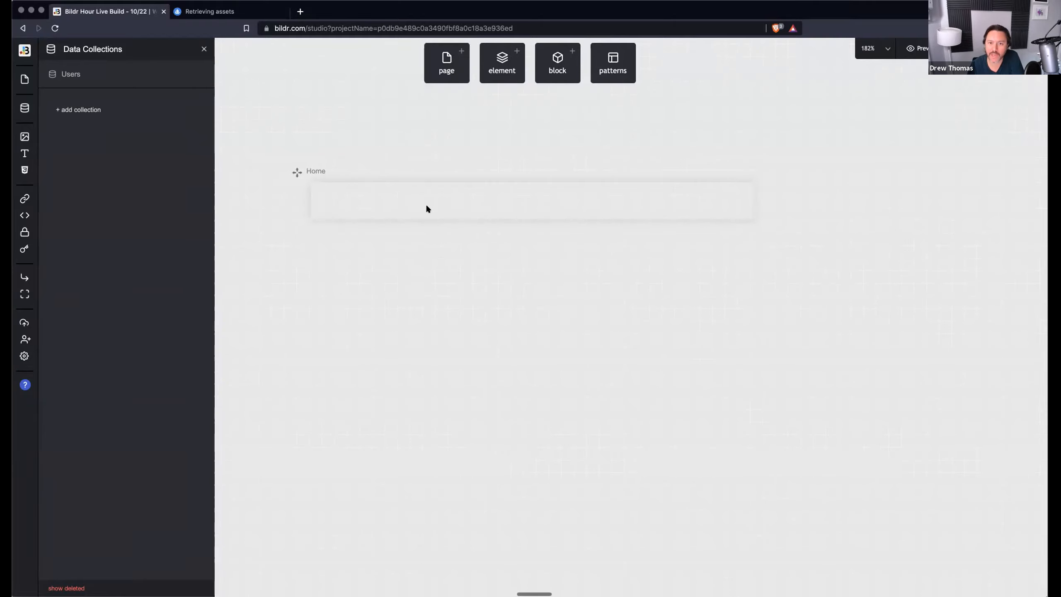
{"action": "scroll", "coordinate": [428, 206], "scroll_direction": "right", "scroll_amount": 1}
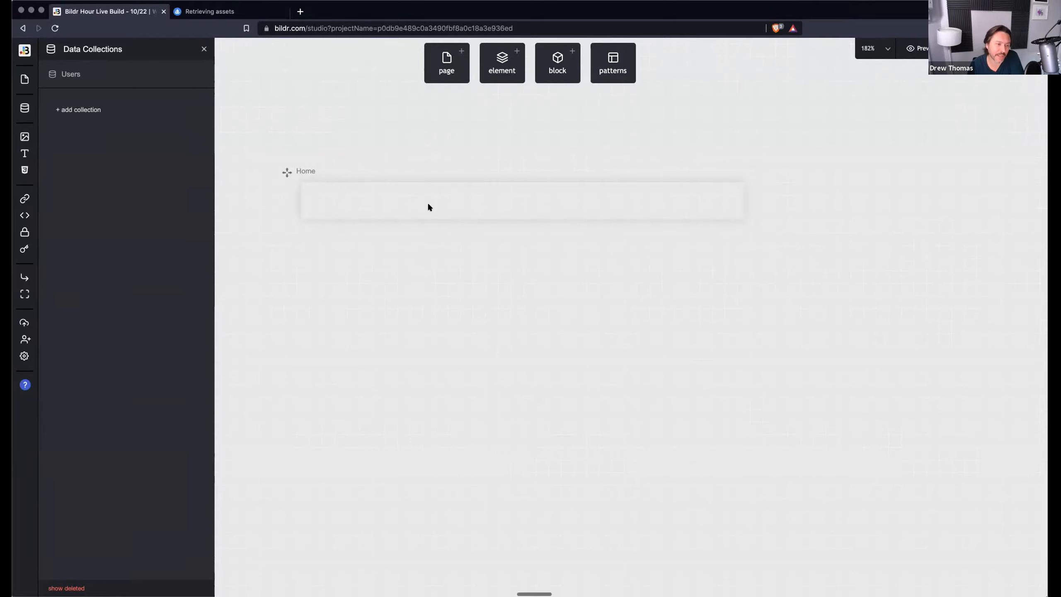
- Look over the project's action types and its deployments, closing each list after viewing
{"action": "left_click", "coordinate": [24, 277]}
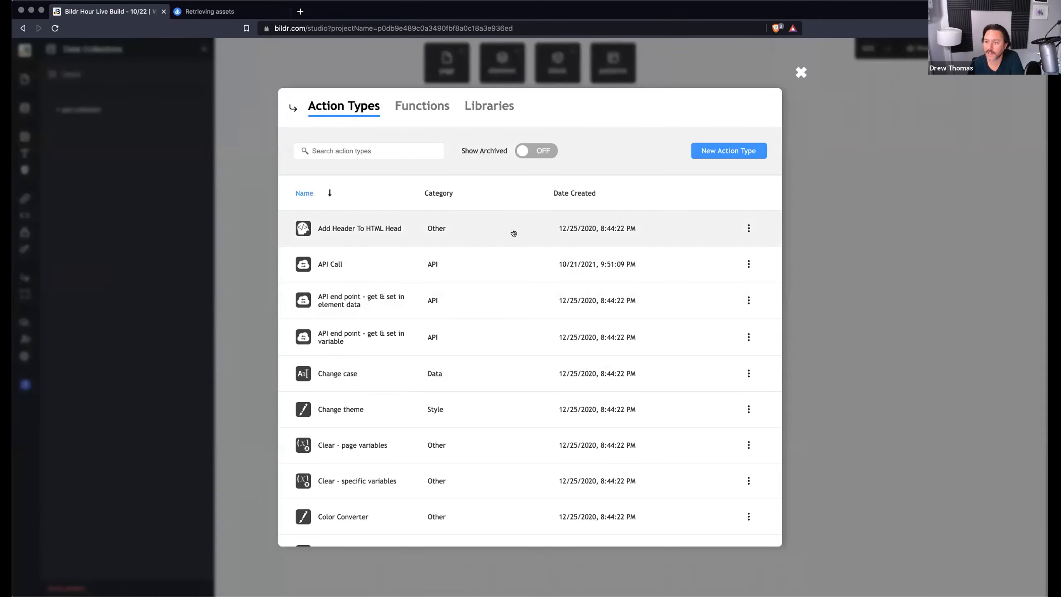
{"action": "left_click", "coordinate": [800, 72]}
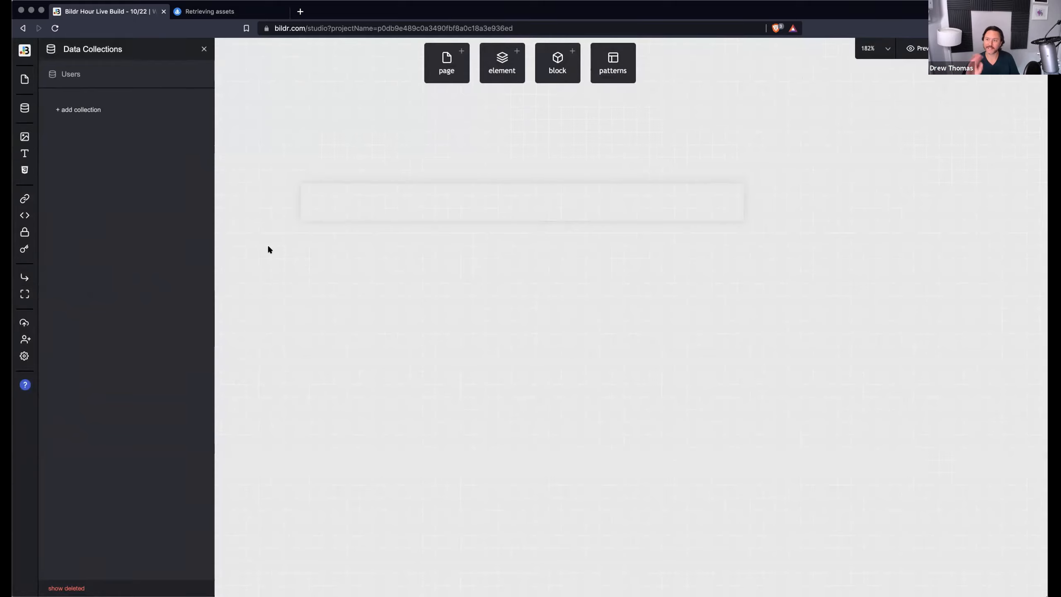
{"action": "left_click", "coordinate": [24, 322]}
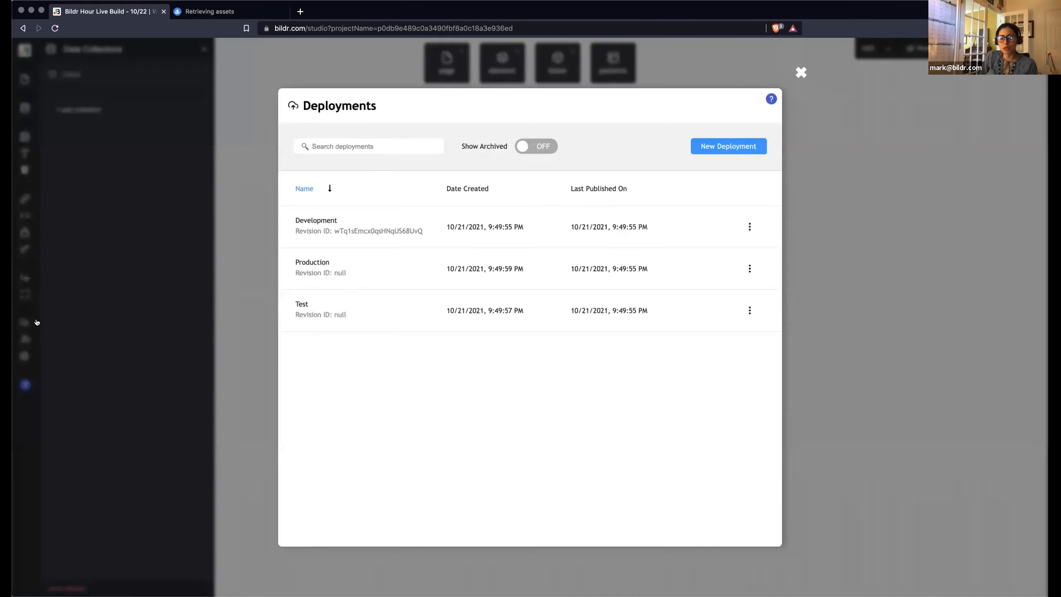
{"action": "left_click", "coordinate": [800, 73]}
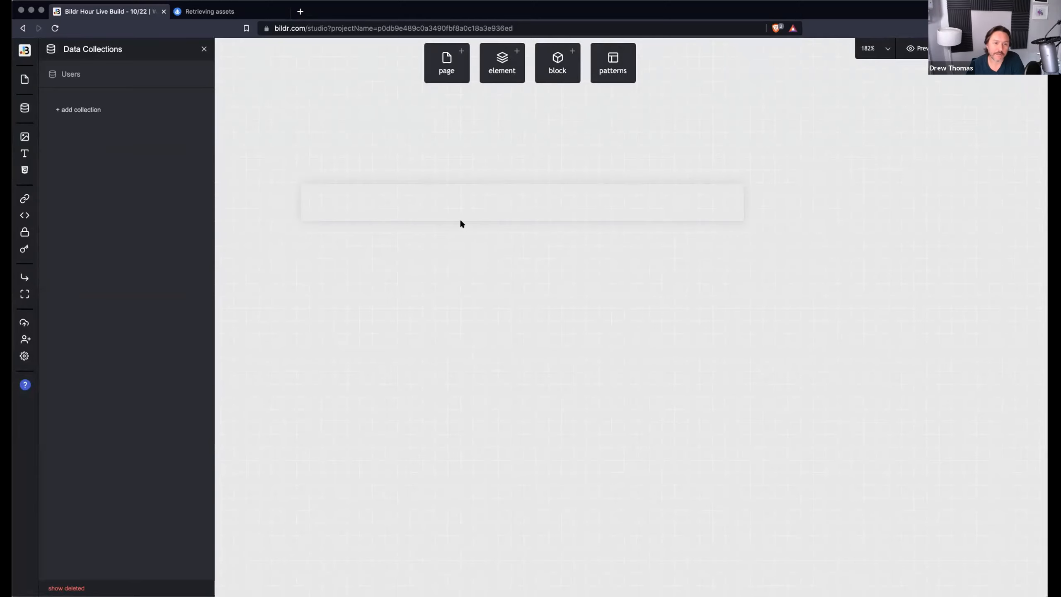
{"action": "scroll", "coordinate": [457, 214], "scroll_direction": "right", "scroll_amount": 1}
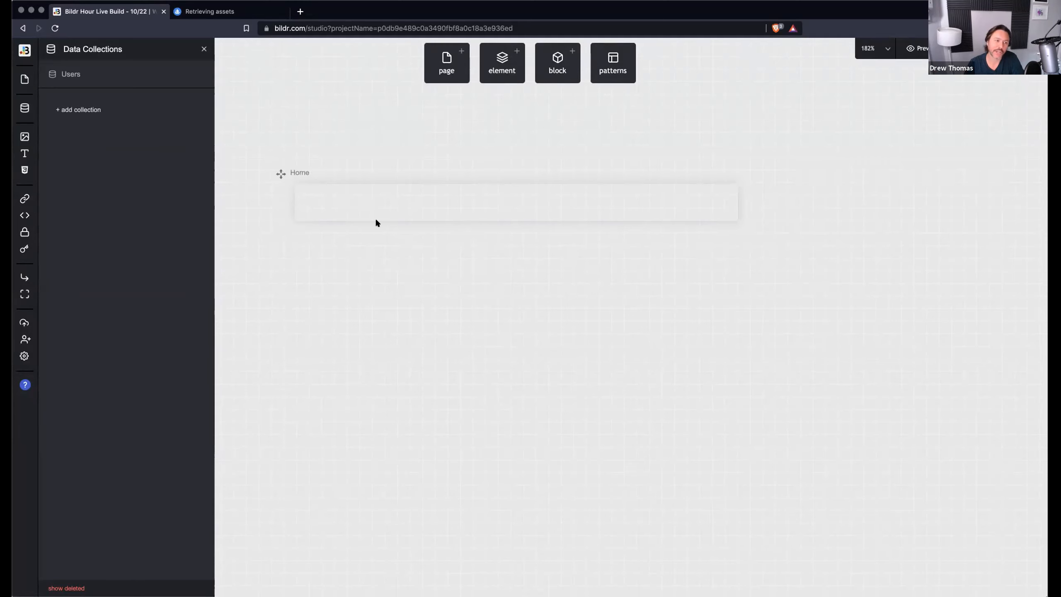
- Search the element types for "input" and view the management options of Field (input)
{"action": "left_click", "coordinate": [24, 293]}
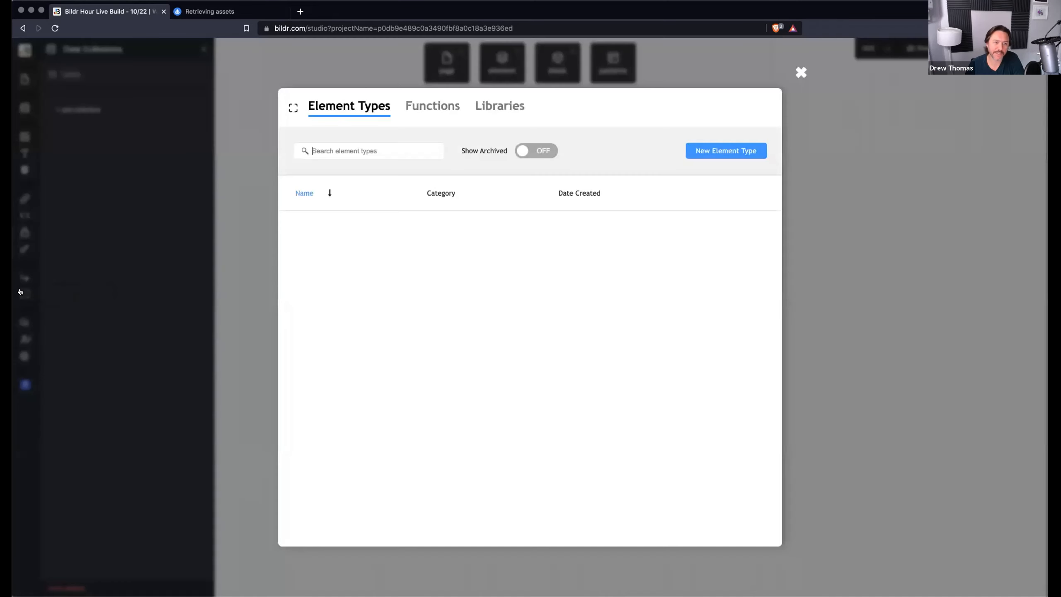
{"action": "left_click", "coordinate": [347, 149]}
{"action": "type", "text": "input"}
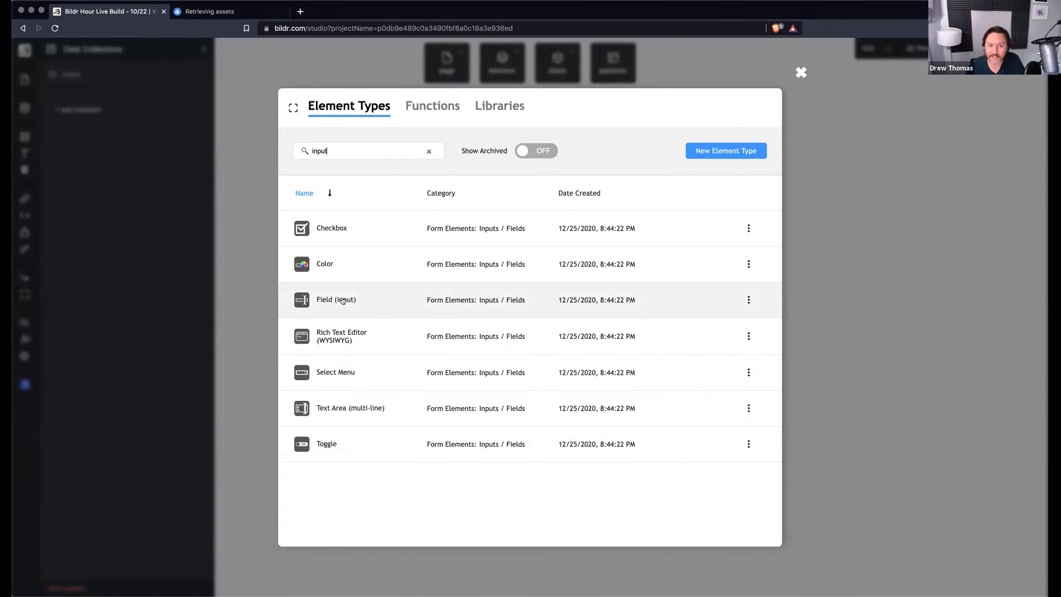
{"action": "left_click", "coordinate": [748, 300]}
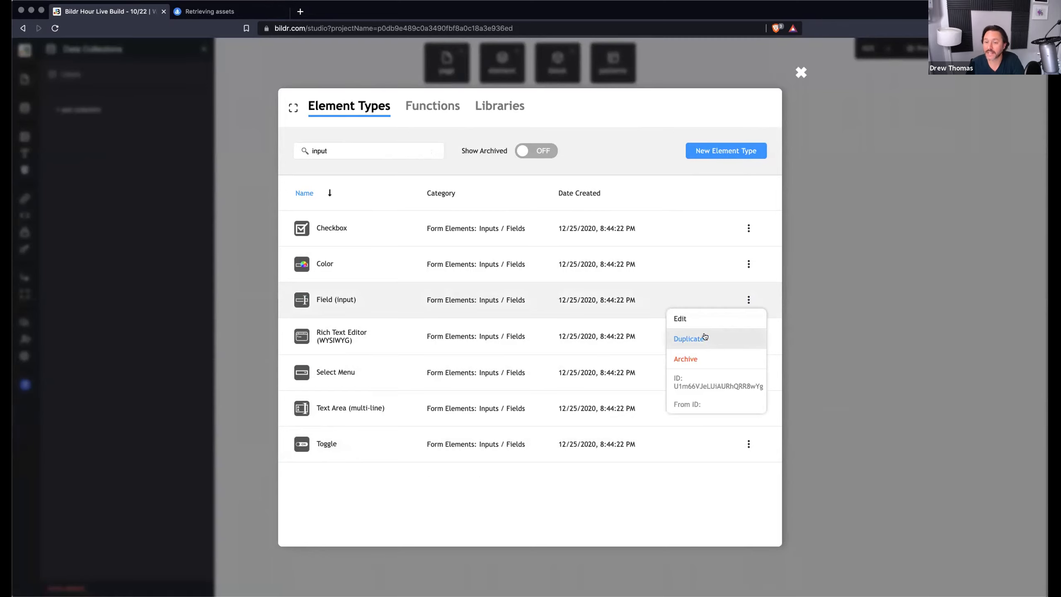
{"action": "left_click", "coordinate": [687, 338]}
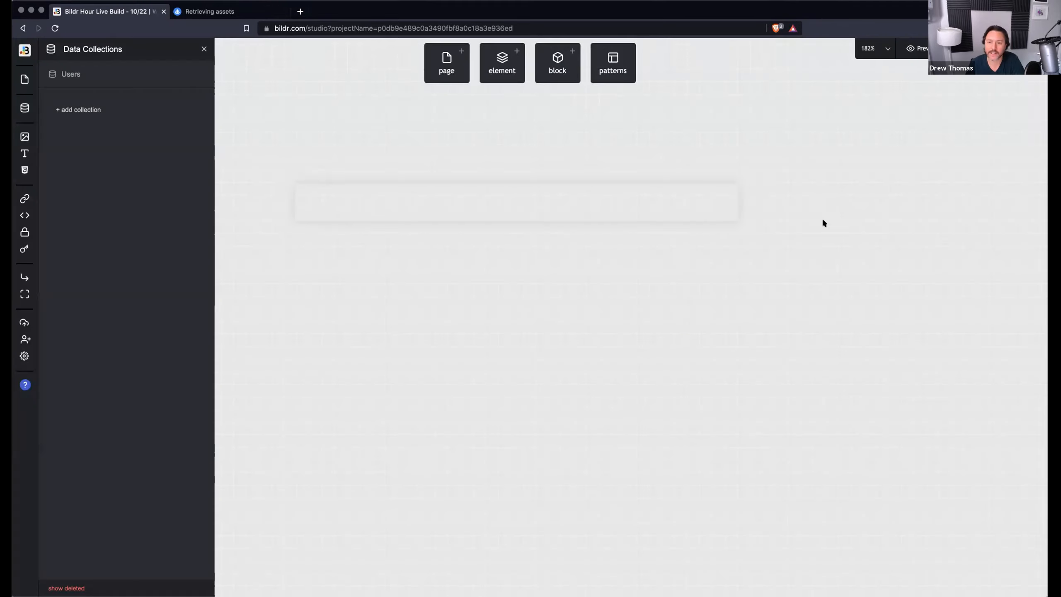
- Examine the JavaScript code of the API Call action function, and close the function list
{"action": "left_click", "coordinate": [481, 208]}
{"action": "left_click", "coordinate": [25, 277]}
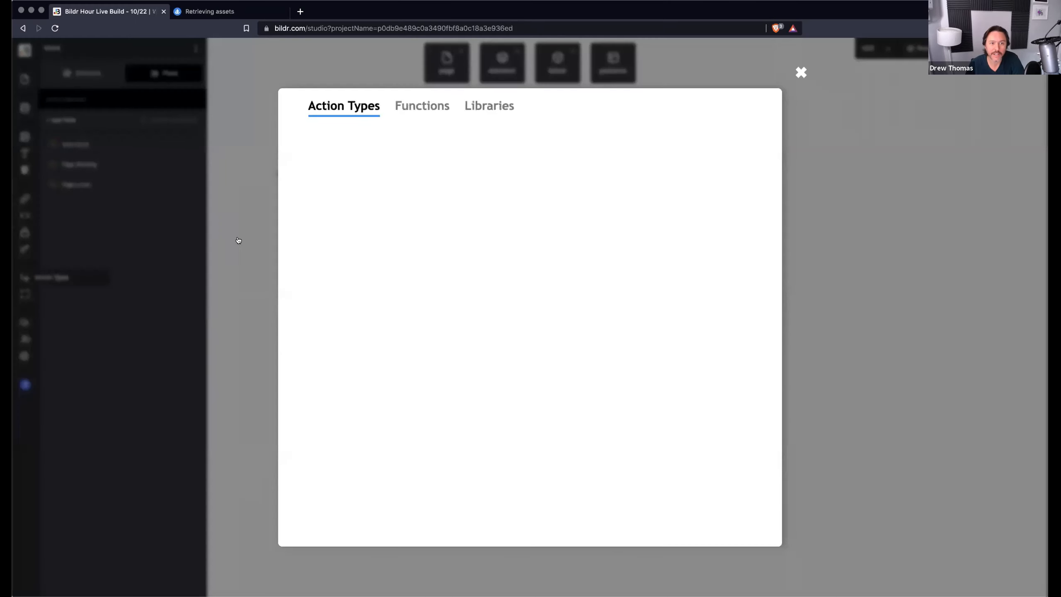
{"action": "left_click", "coordinate": [422, 106]}
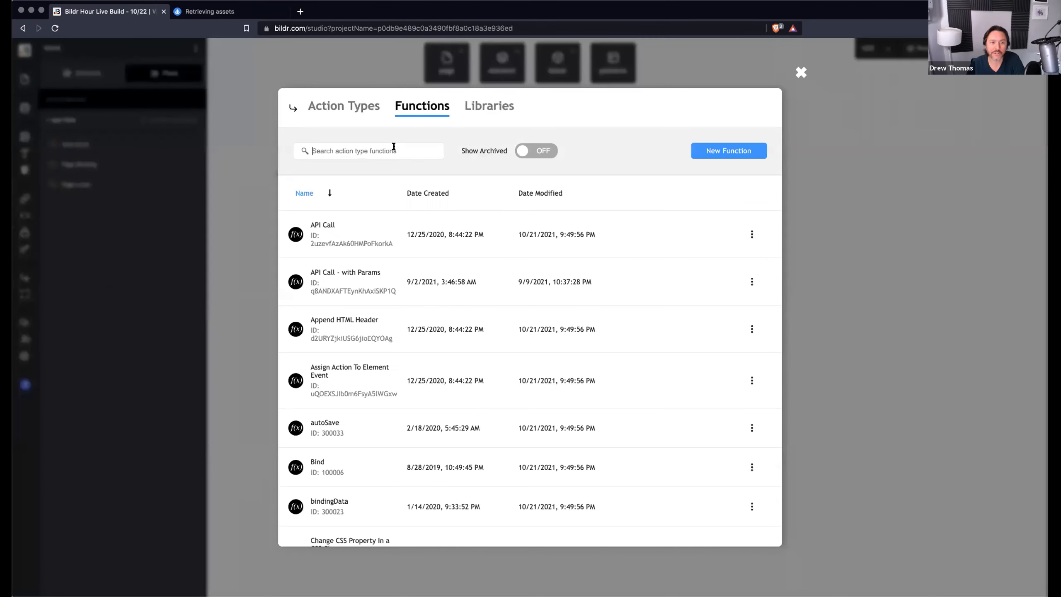
{"action": "left_click", "coordinate": [351, 228]}
{"action": "left_click", "coordinate": [404, 128]}
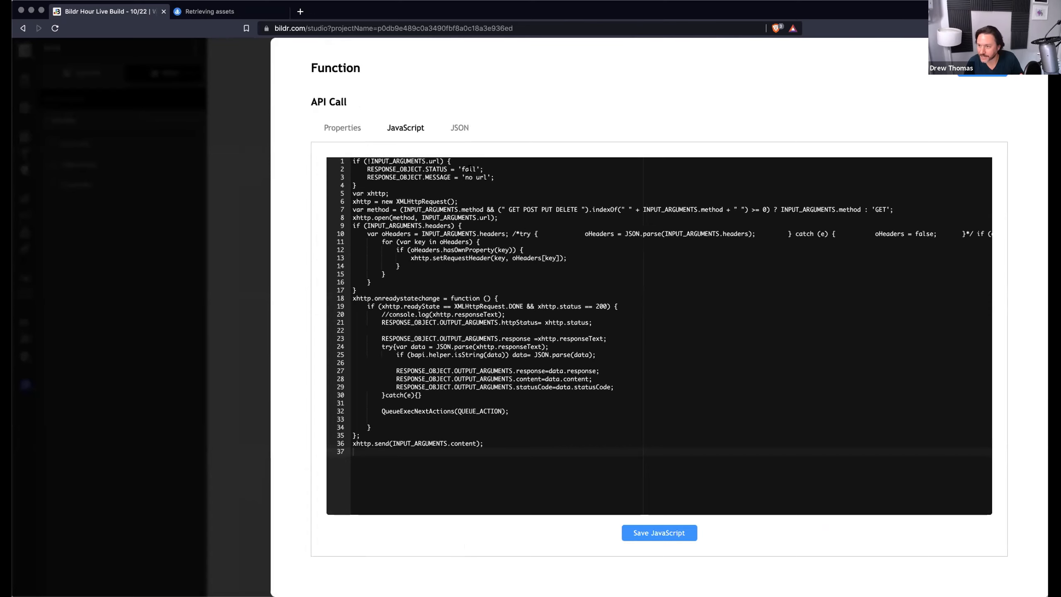
{"action": "left_click", "coordinate": [983, 69]}
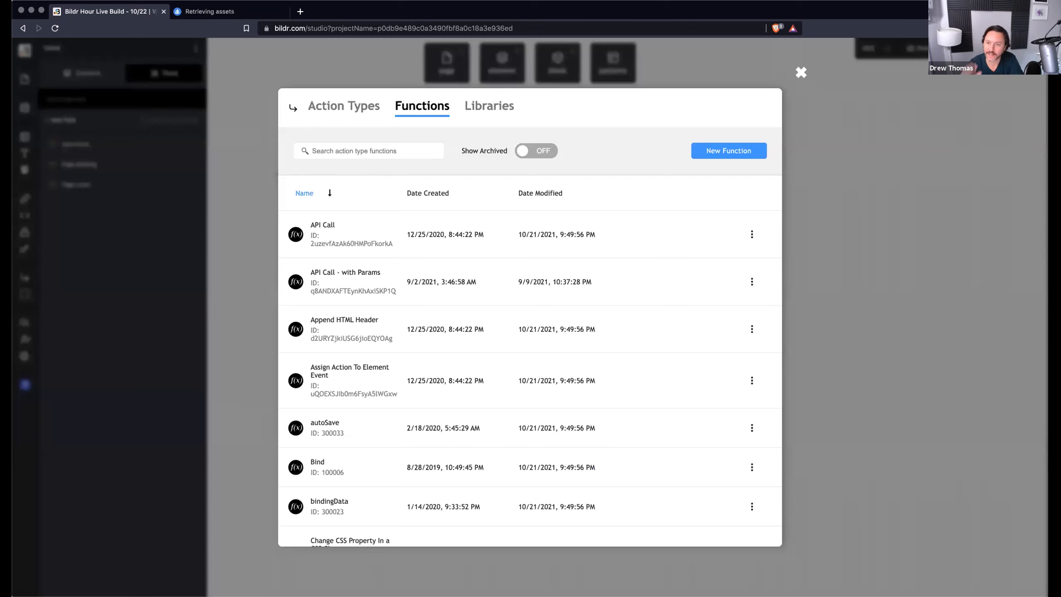
{"action": "left_click", "coordinate": [796, 74]}
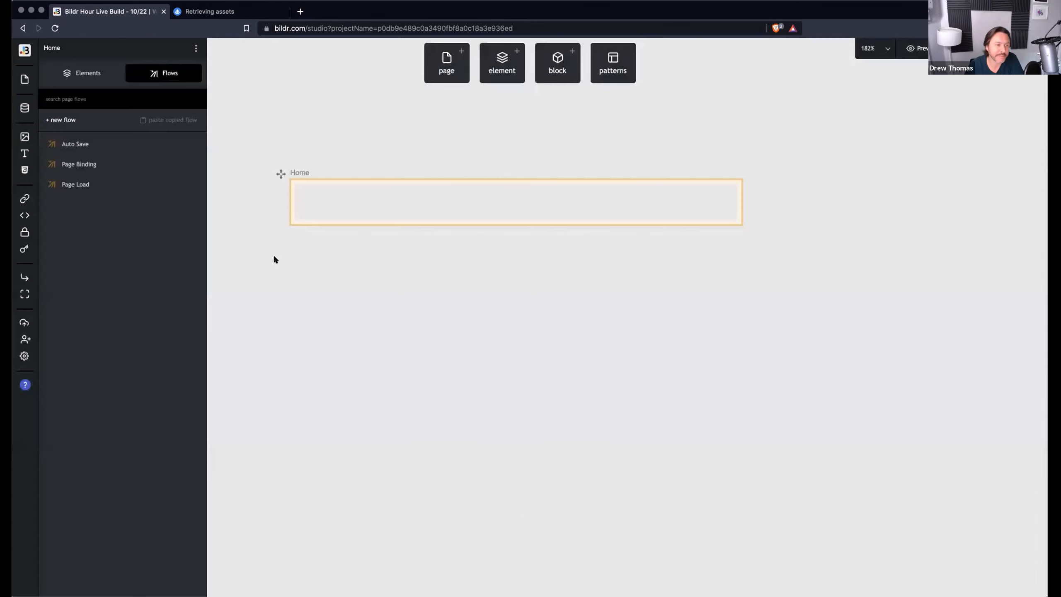
- Review the Development deployment's detail settings and close the deployments list
{"action": "left_click", "coordinate": [24, 322]}
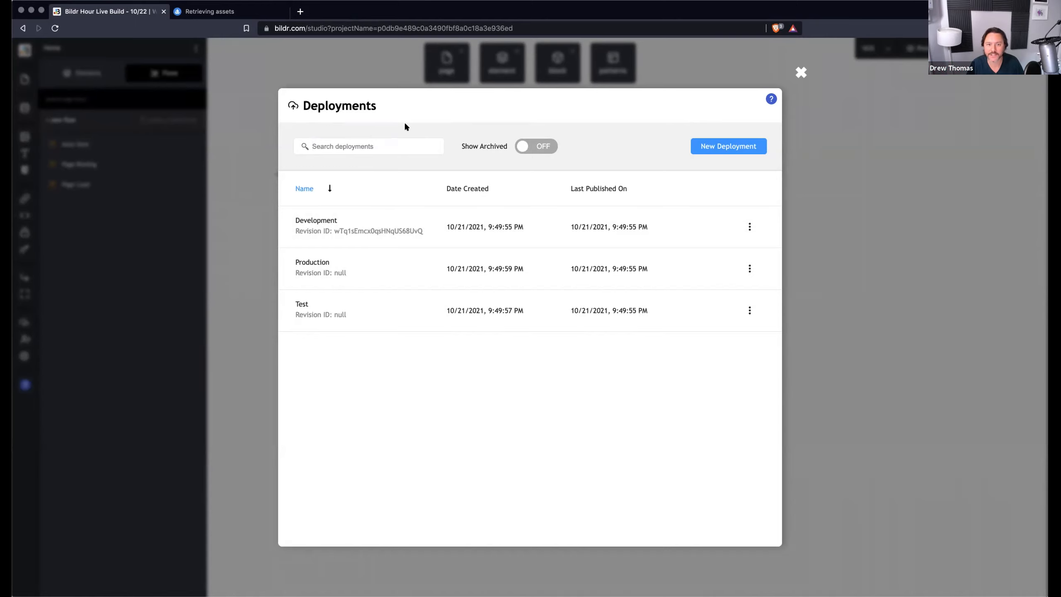
{"action": "left_click", "coordinate": [420, 222]}
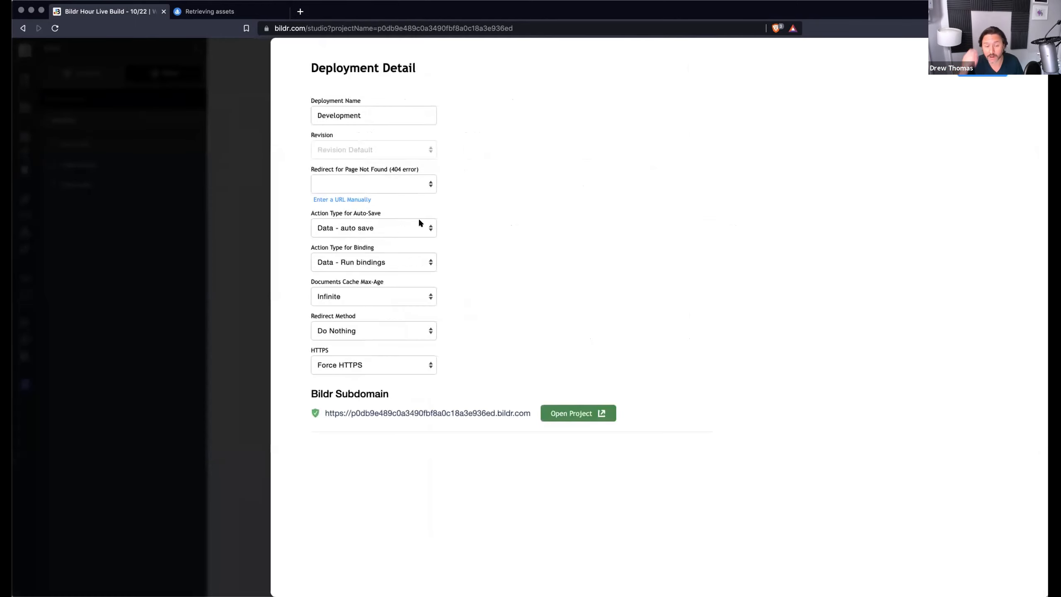
{"action": "left_click", "coordinate": [965, 76]}
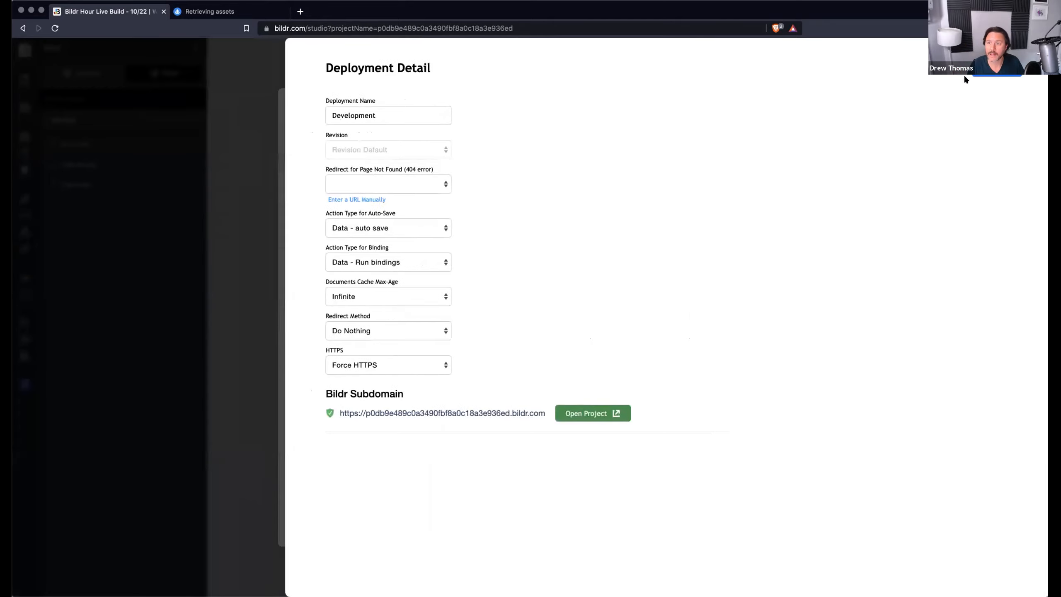
{"action": "left_click", "coordinate": [799, 71]}
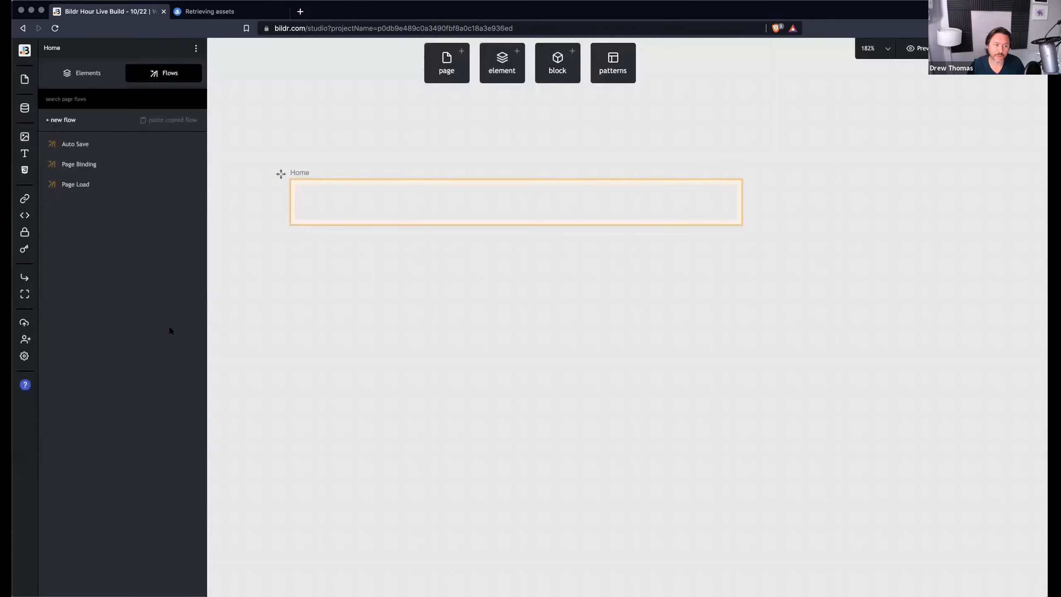
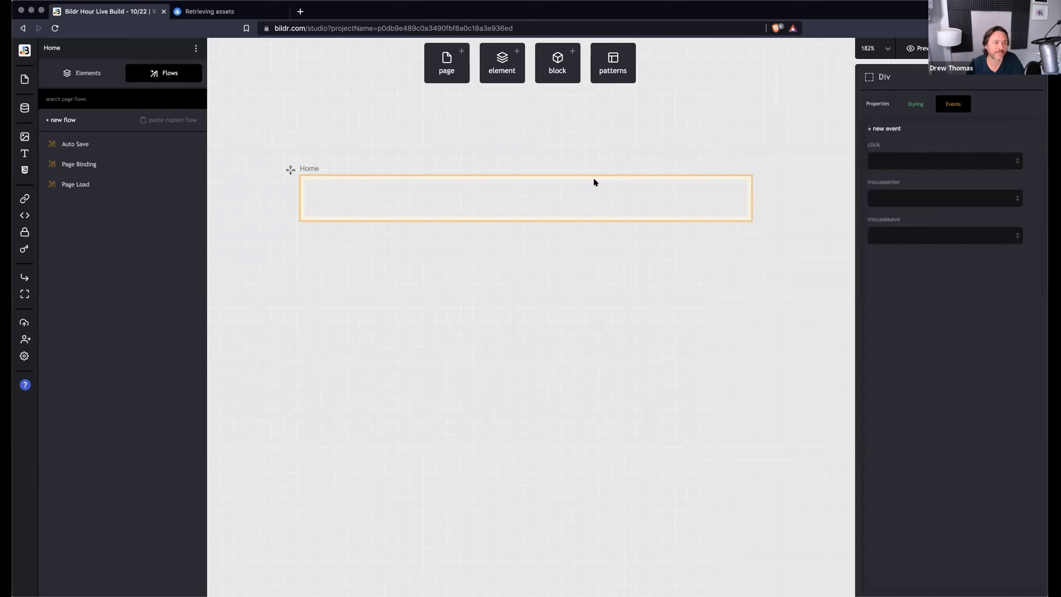
- Show the Home page's element tree and look over the available drag-and-drop elements
{"action": "scroll", "coordinate": [523, 200], "scroll_direction": "down", "scroll_amount": 1}
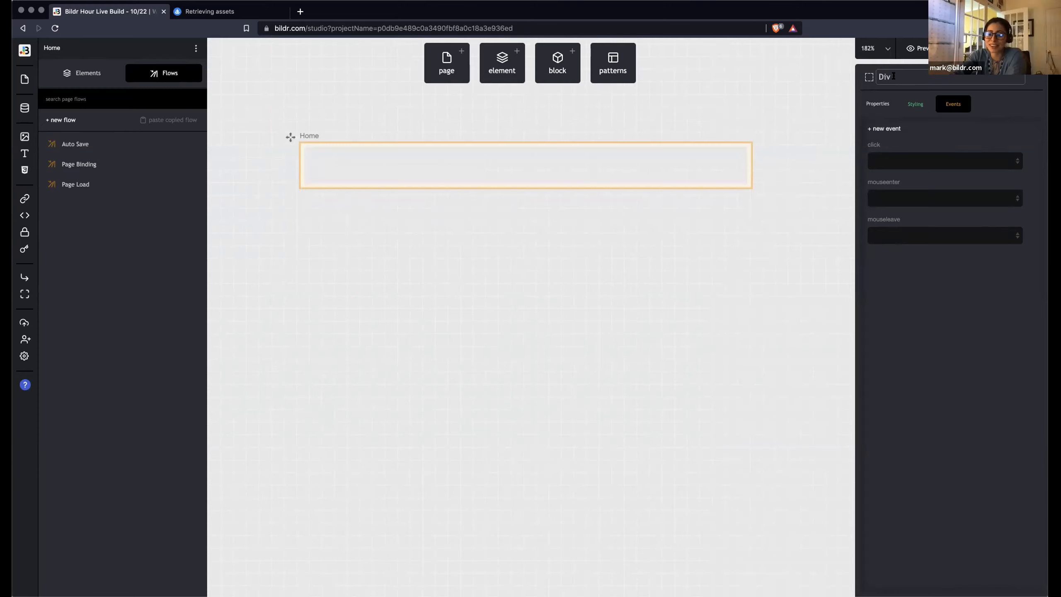
{"action": "left_click", "coordinate": [94, 80]}
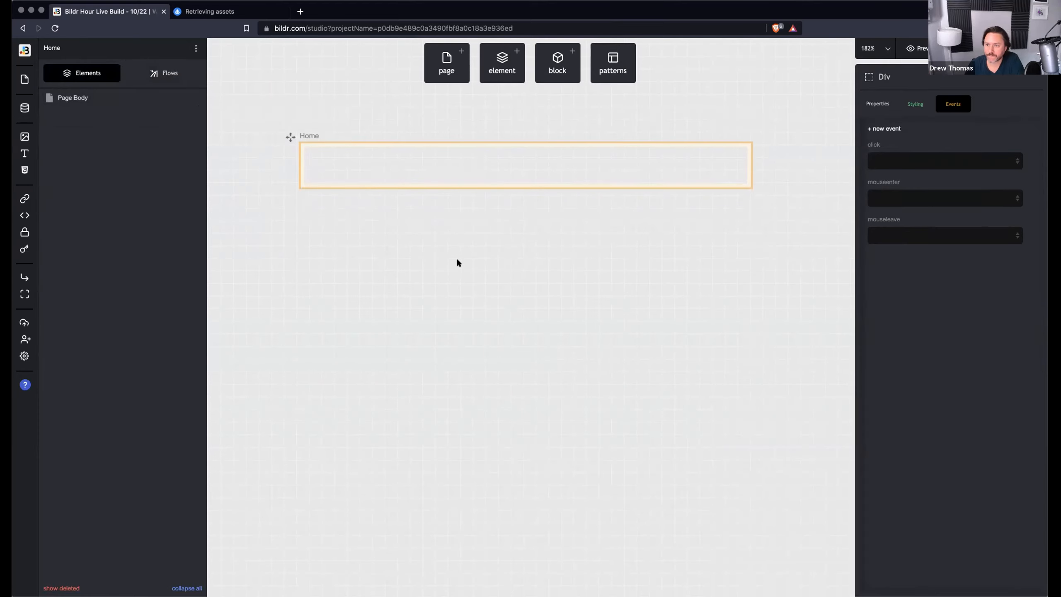
{"action": "scroll", "coordinate": [449, 233], "scroll_direction": "right", "scroll_amount": 2}
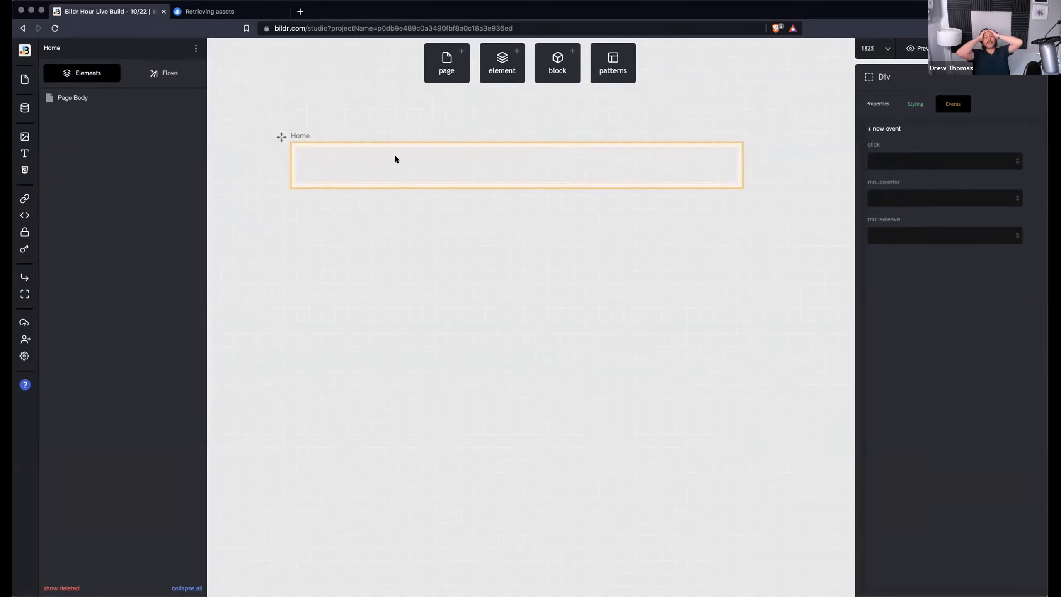
{"action": "scroll", "coordinate": [392, 156], "scroll_direction": "right", "scroll_amount": 1}
{"action": "scroll", "coordinate": [393, 156], "scroll_direction": "up", "scroll_amount": 1}
{"action": "scroll", "coordinate": [392, 158], "scroll_direction": "down", "scroll_amount": 1}
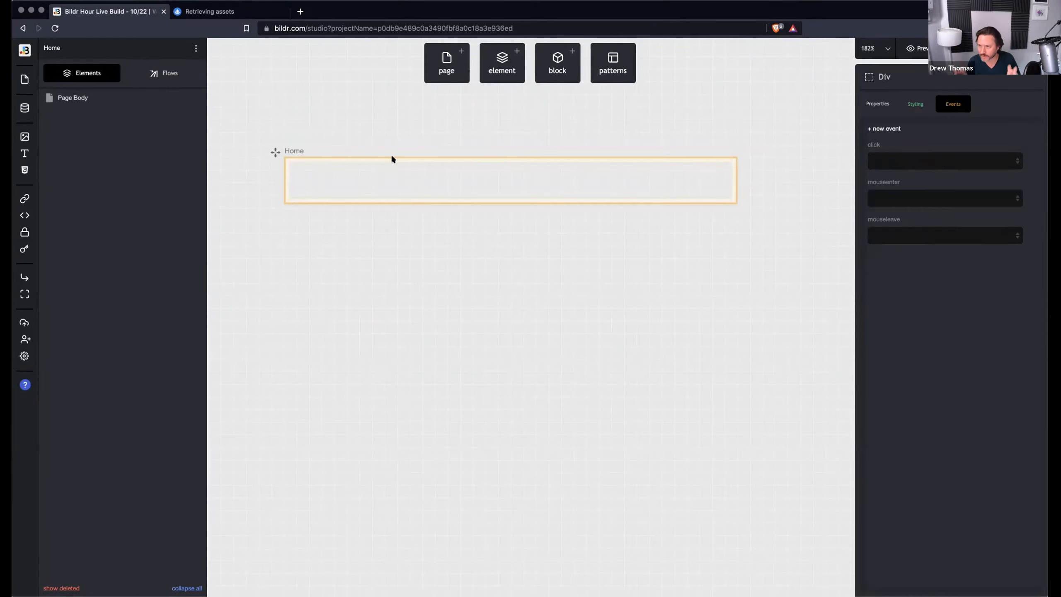
{"action": "scroll", "coordinate": [393, 182], "scroll_direction": "down", "scroll_amount": 3}
{"action": "scroll", "coordinate": [393, 181], "scroll_direction": "left", "scroll_amount": 1}
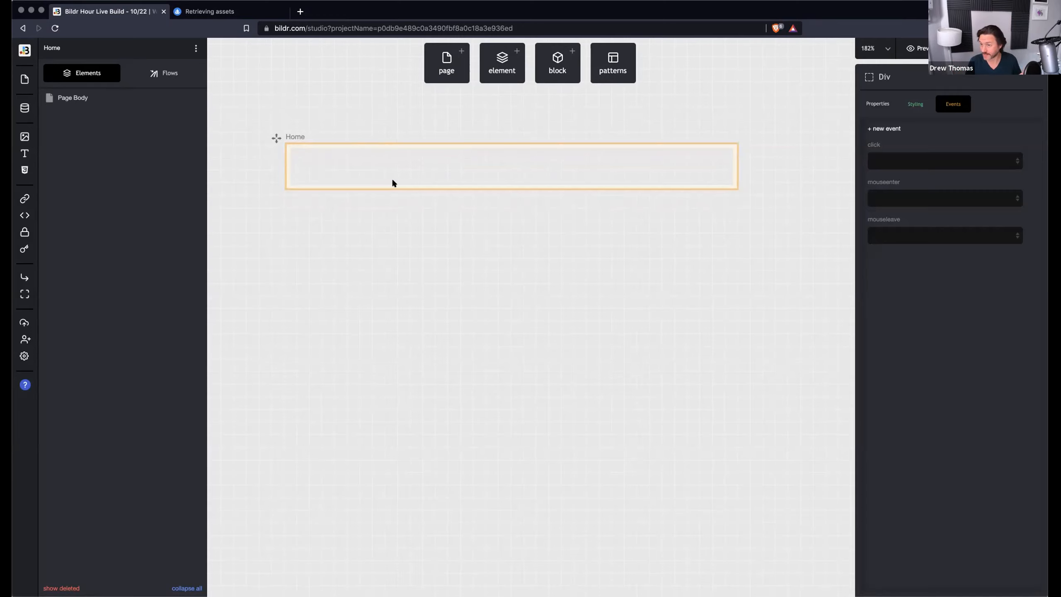
{"action": "scroll", "coordinate": [391, 177], "scroll_direction": "right", "scroll_amount": 1}
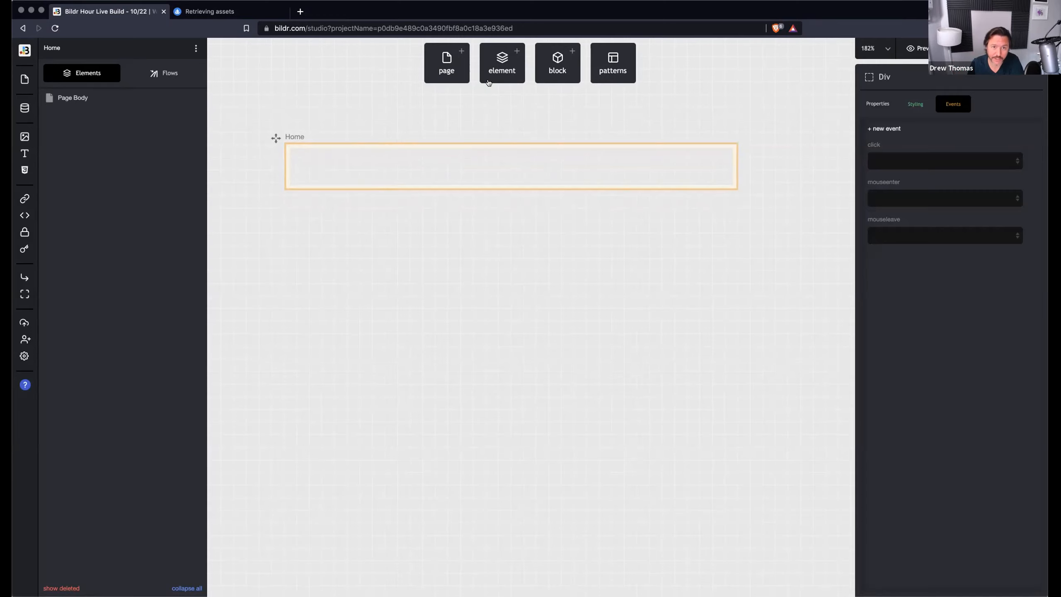
{"action": "left_click", "coordinate": [498, 73]}
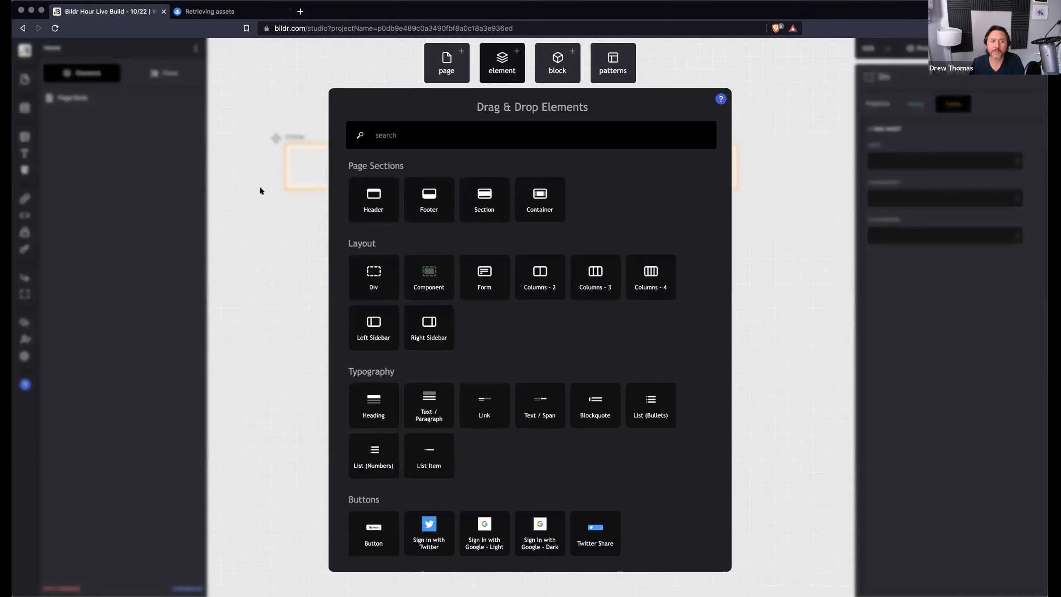
{"action": "left_click", "coordinate": [282, 168]}
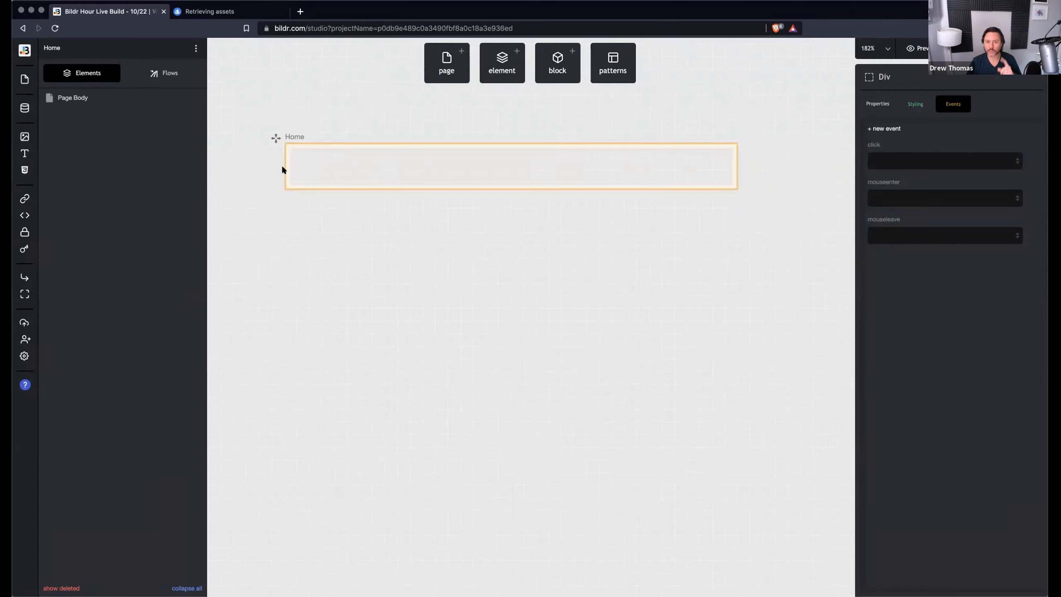
- Add a blank page above the Home page and name it Header
{"action": "scroll", "coordinate": [282, 168], "scroll_direction": "up", "scroll_amount": 2}
{"action": "scroll", "coordinate": [332, 199], "scroll_direction": "left", "scroll_amount": 2}
{"action": "scroll", "coordinate": [339, 202], "scroll_direction": "left", "scroll_amount": 3}
{"action": "scroll", "coordinate": [436, 199], "scroll_direction": "right", "scroll_amount": 2}
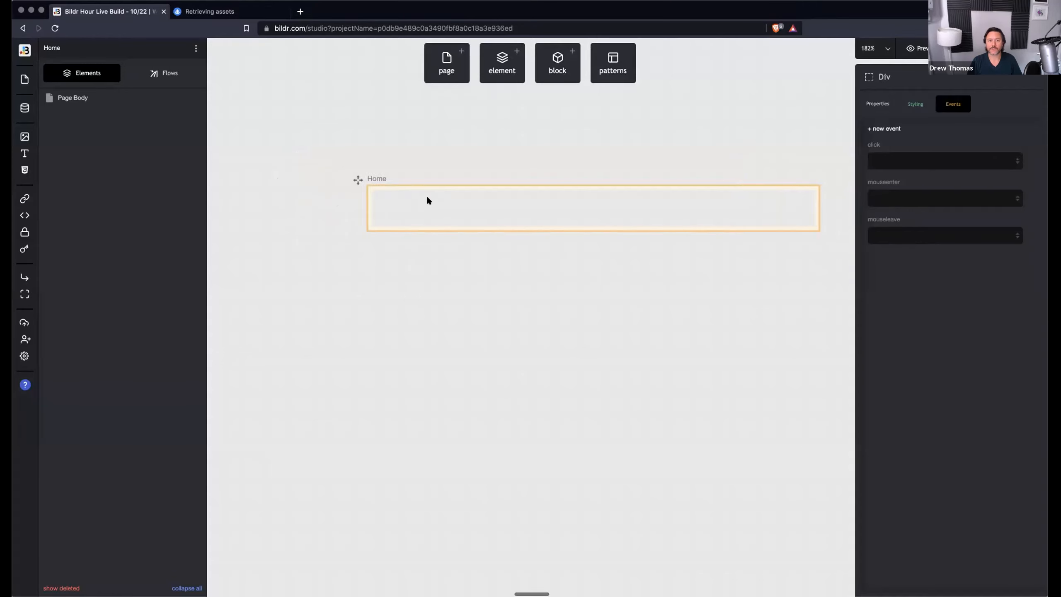
{"action": "left_click", "coordinate": [446, 68]}
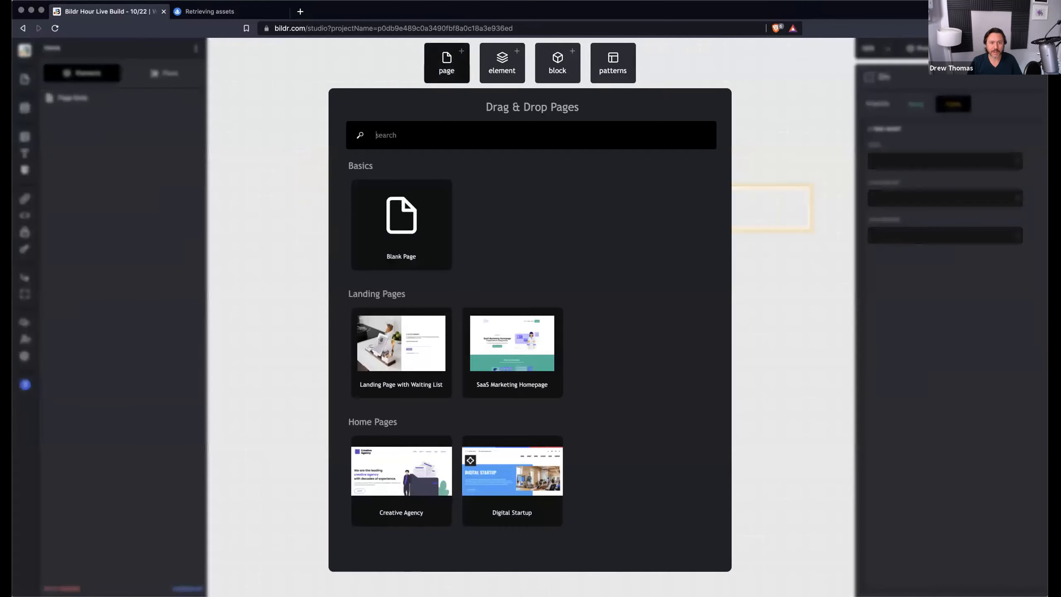
{"action": "left_click_drag", "start_coordinate": [409, 220], "coordinate": [350, 164]}
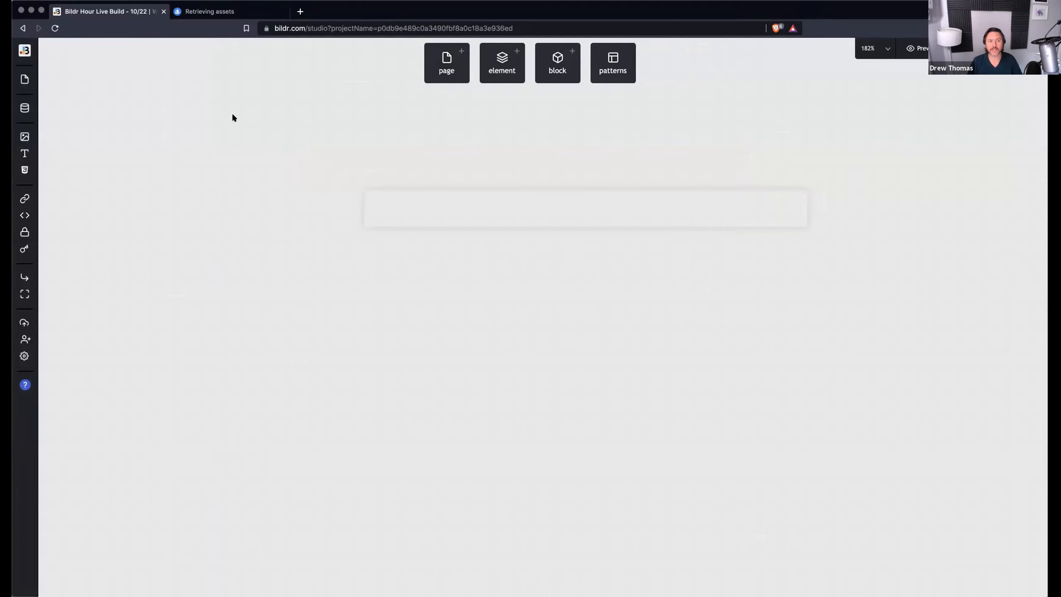
{"action": "left_click", "coordinate": [243, 110]}
{"action": "type", "text": "Header"}
{"action": "key", "text": "Return"}
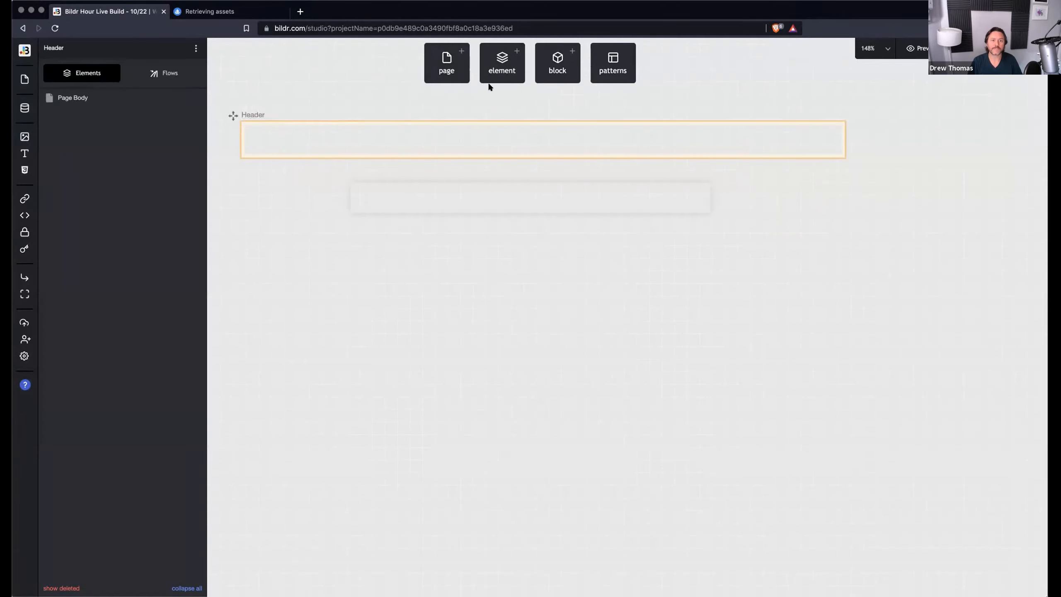
- Search the element library for "image" and place an Image element in the Header page
{"action": "left_click", "coordinate": [499, 69]}
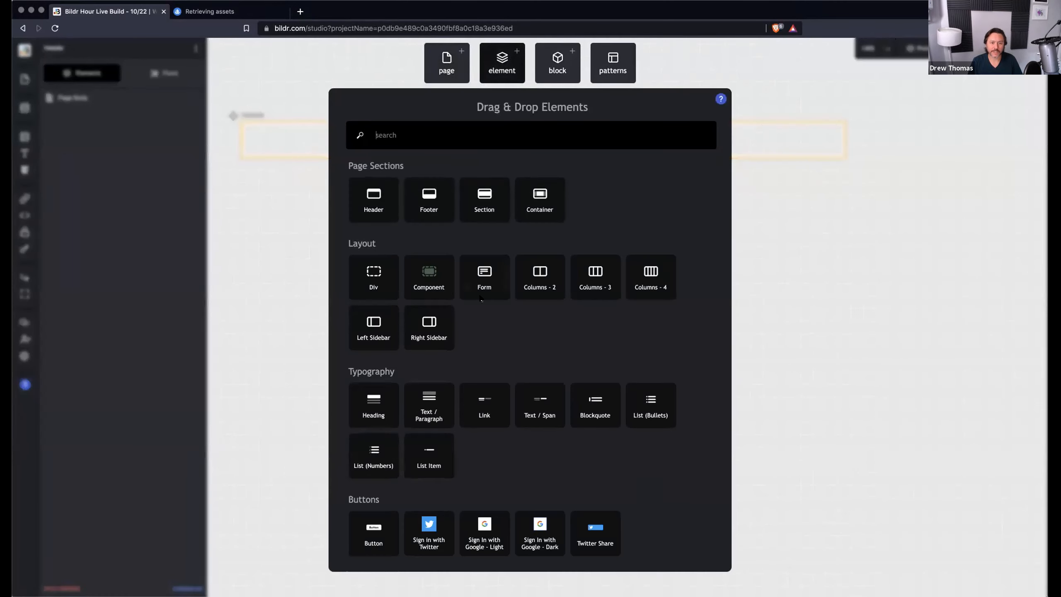
{"action": "type", "text": "image"}
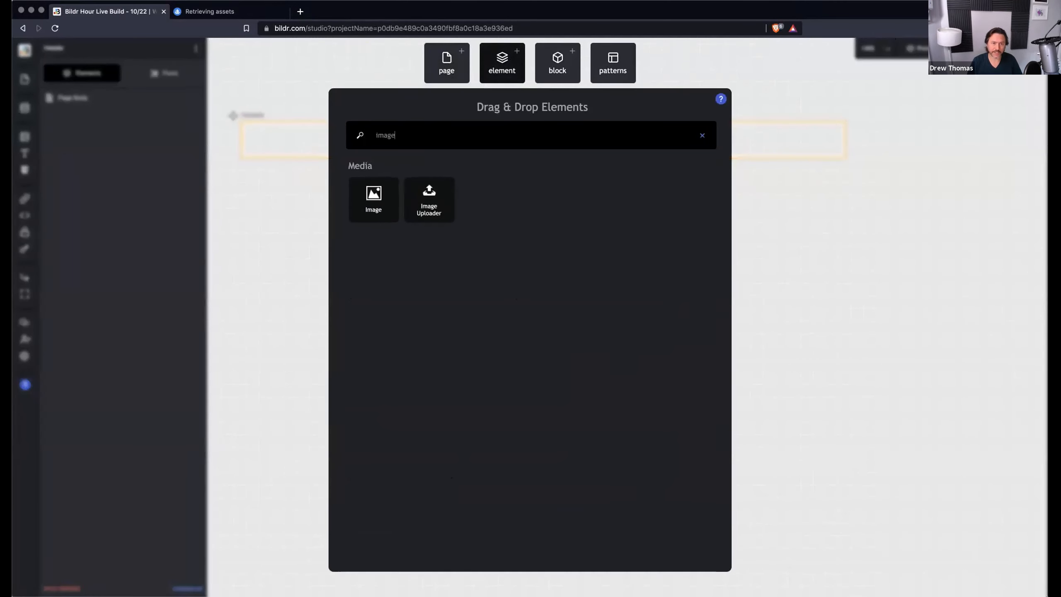
{"action": "left_click_drag", "start_coordinate": [385, 201], "coordinate": [304, 138]}
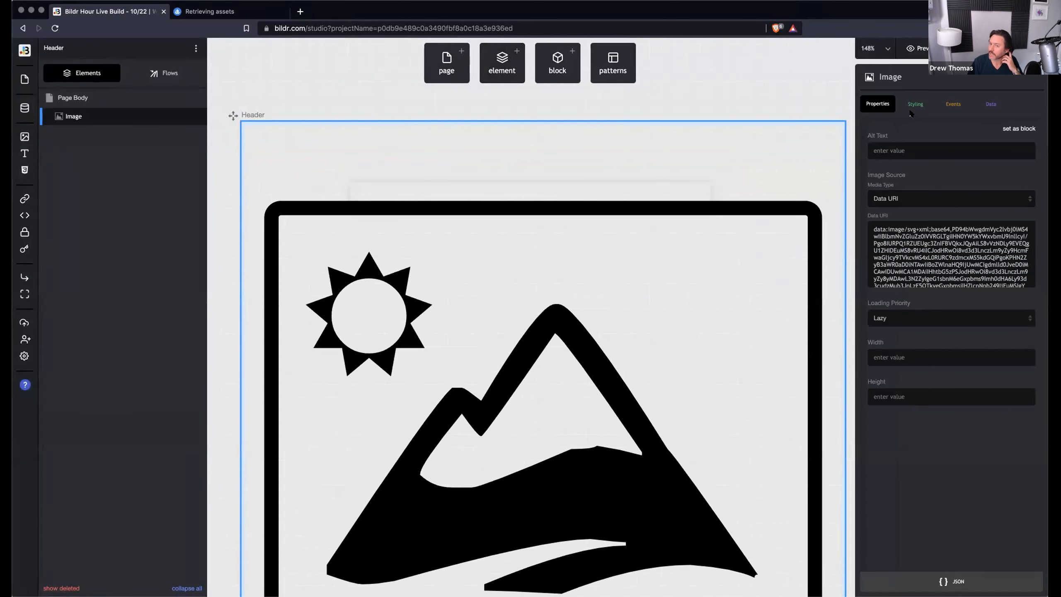
- Add an inline max-width property of 100 px to the Header page's image
{"action": "left_click", "coordinate": [909, 105]}
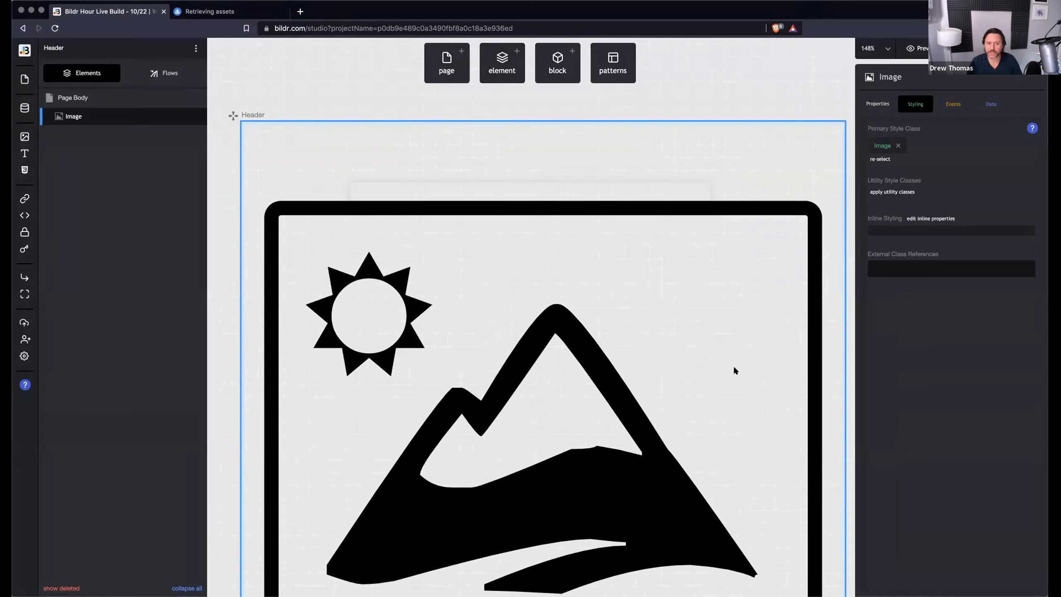
{"action": "left_click", "coordinate": [926, 218]}
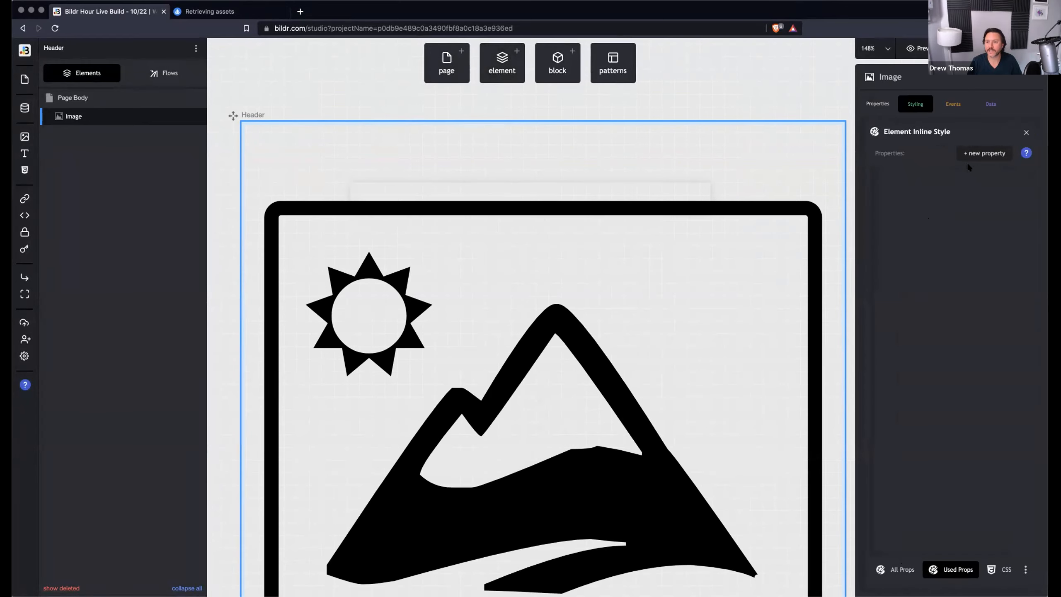
{"action": "left_click", "coordinate": [975, 154]}
{"action": "type", "text": "max-width"}
{"action": "key", "text": "Return"}
{"action": "type", "text": "100"}
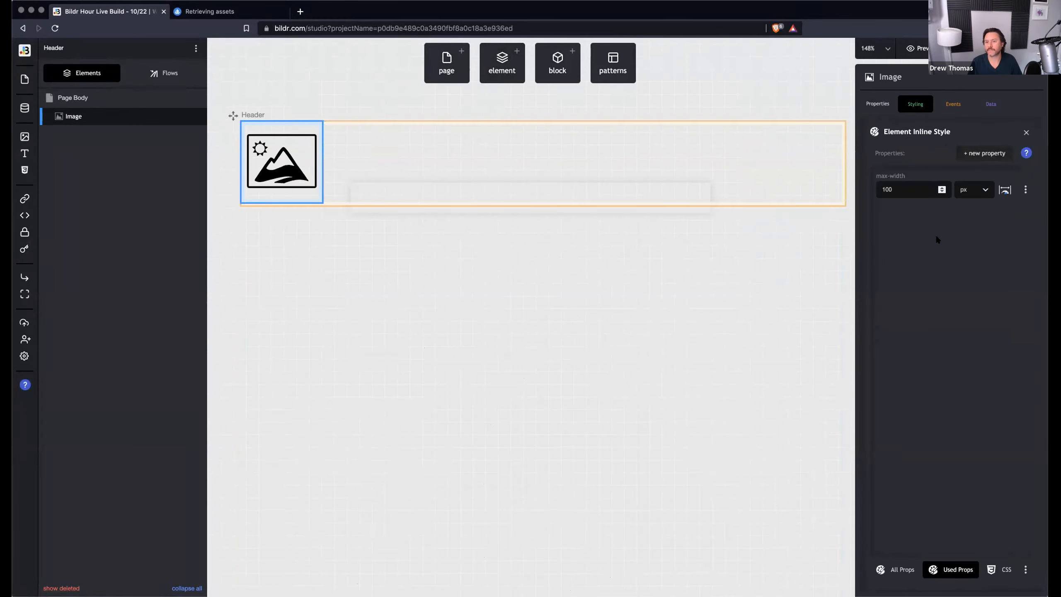
{"action": "left_click", "coordinate": [911, 102]}
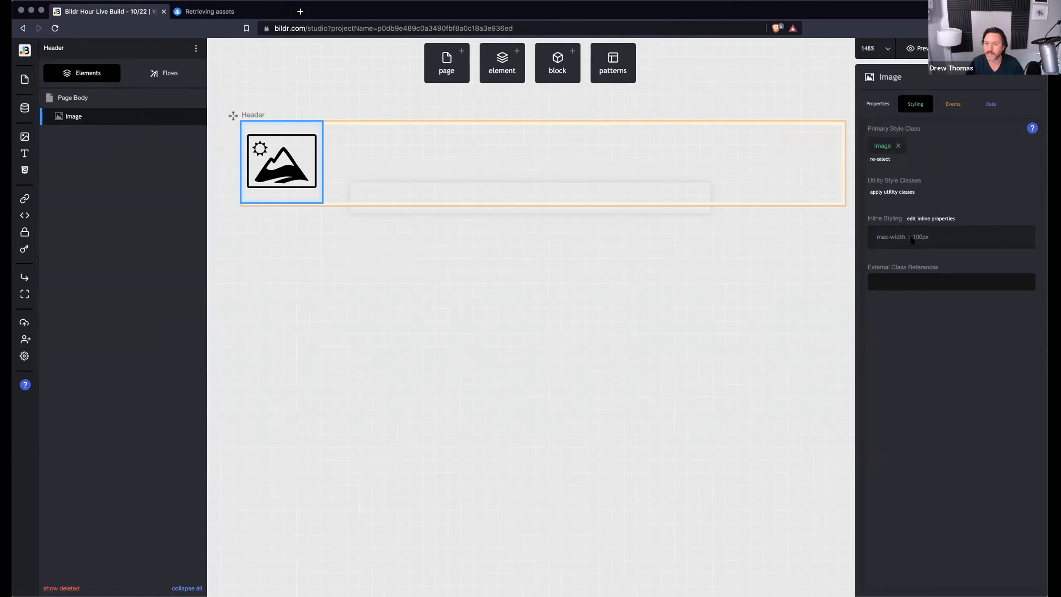
- Move the Header page up and the Home page below it, and widen Home to nearly the Header's width
{"action": "left_click_drag", "start_coordinate": [233, 115], "coordinate": [230, 74]}
{"action": "left_click_drag", "start_coordinate": [342, 173], "coordinate": [259, 286]}
{"action": "left_click", "coordinate": [222, 76]}
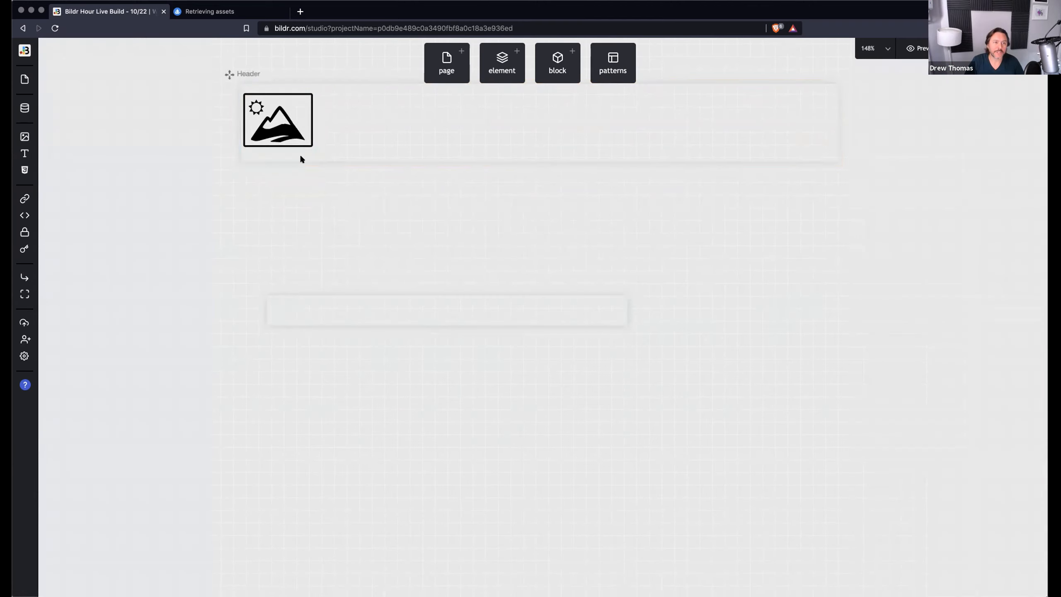
{"action": "left_click", "coordinate": [380, 309]}
{"action": "left_click_drag", "start_coordinate": [626, 312], "coordinate": [733, 315]}
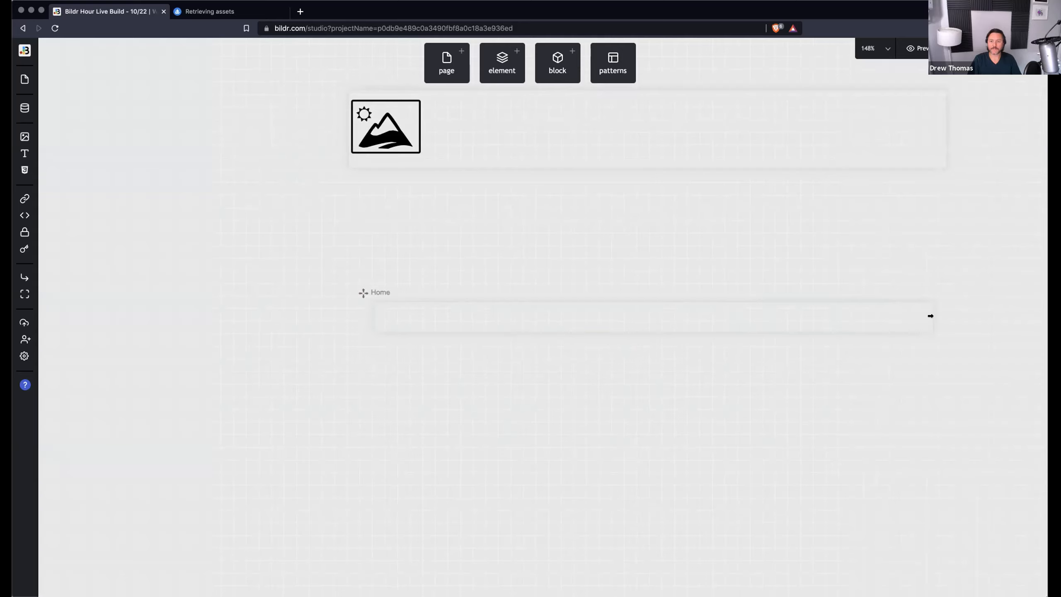
{"action": "left_click", "coordinate": [931, 315]}
- Place a Component element in the Home page and set its component page to Header
{"action": "left_click", "coordinate": [502, 67]}
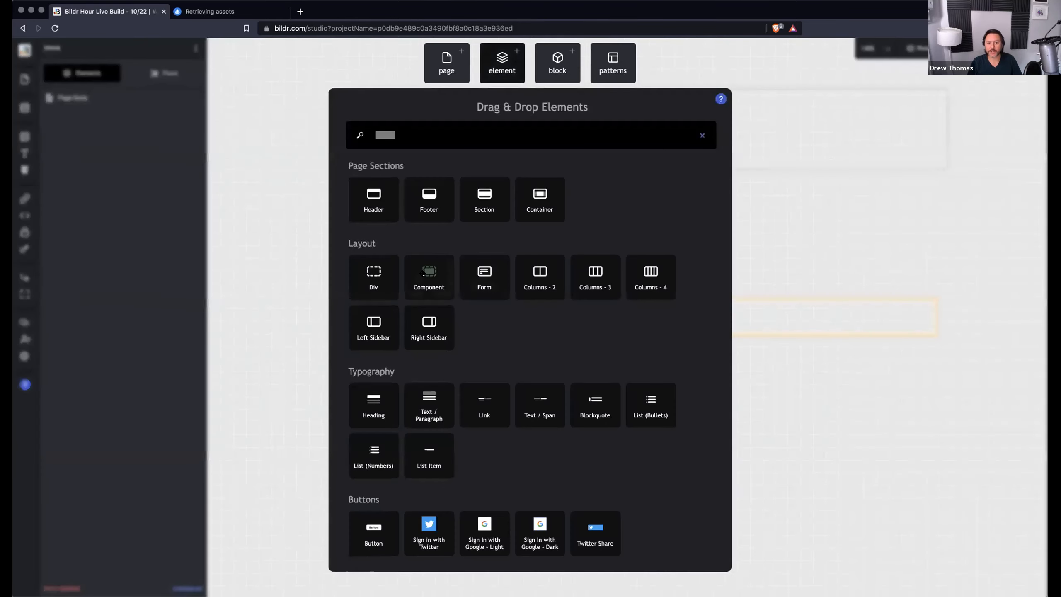
{"action": "left_click_drag", "start_coordinate": [424, 274], "coordinate": [497, 311]}
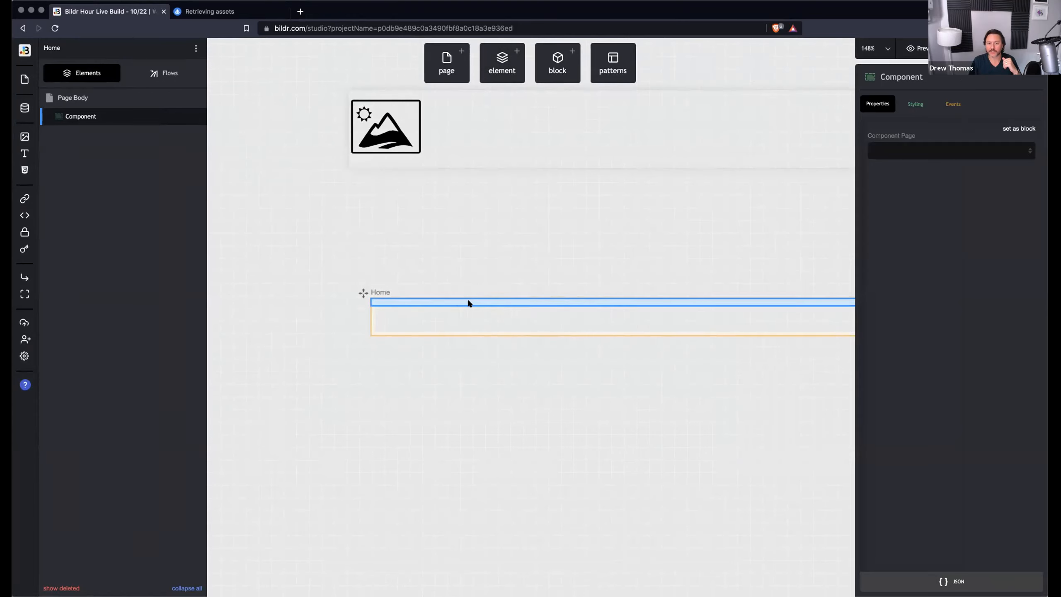
{"action": "left_click", "coordinate": [92, 117]}
{"action": "left_click", "coordinate": [907, 147]}
{"action": "left_click", "coordinate": [904, 160]}
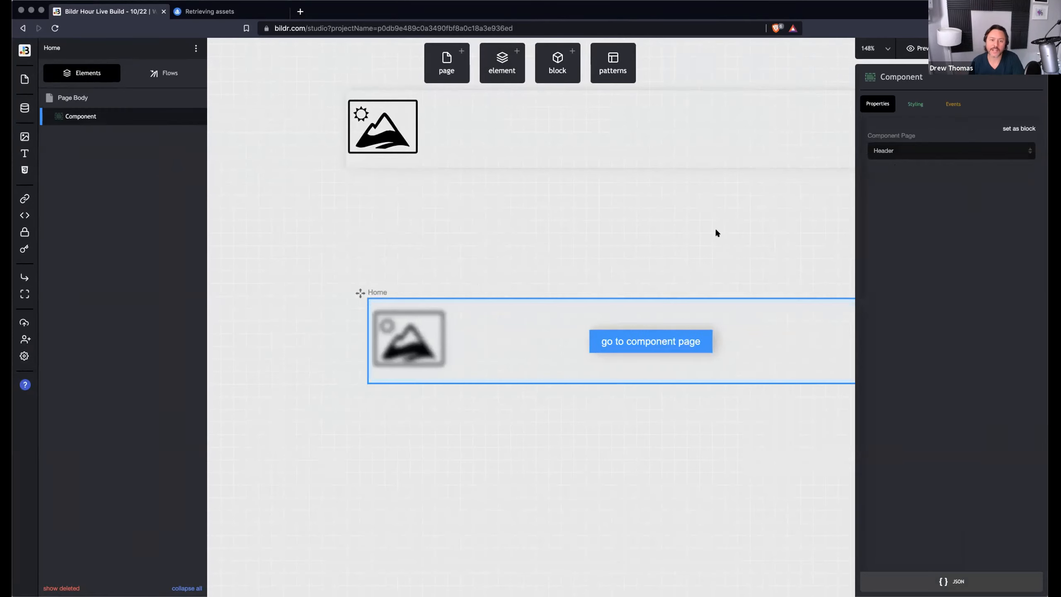
- Add another blank page below the Home page and name it About
{"action": "scroll", "coordinate": [715, 229], "scroll_direction": "right", "scroll_amount": 3}
{"action": "scroll", "coordinate": [715, 229], "scroll_direction": "down", "scroll_amount": 3}
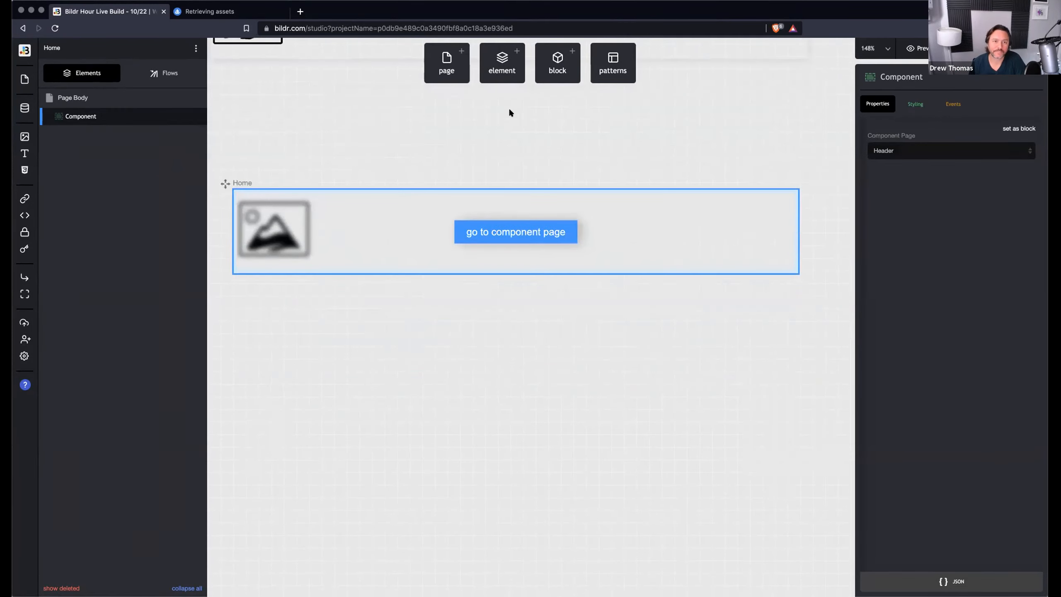
{"action": "left_click", "coordinate": [444, 62]}
{"action": "left_click_drag", "start_coordinate": [403, 222], "coordinate": [566, 415]}
{"action": "double_click", "coordinate": [256, 114]}
{"action": "type", "text": "About"}
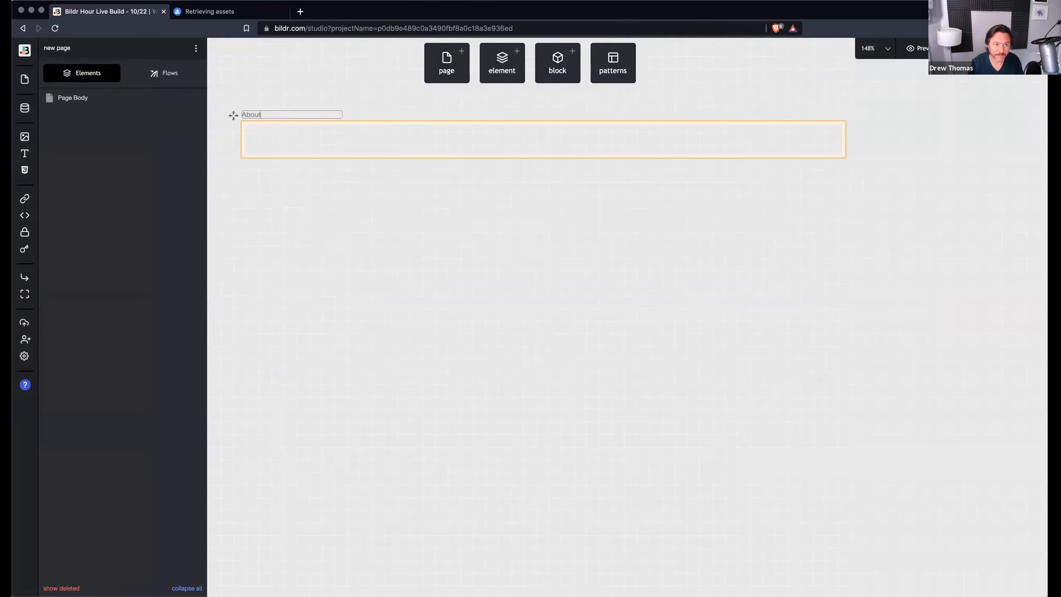
{"action": "key", "text": "Return"}
- Place a Component element in the About page and set its component page to Header
{"action": "left_click", "coordinate": [502, 62]}
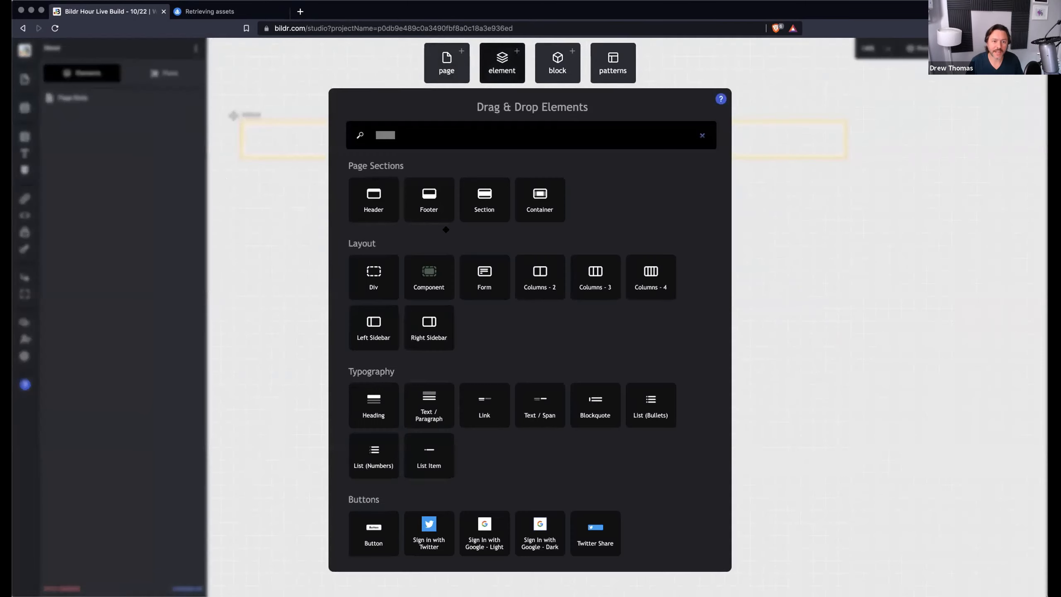
{"action": "left_click_drag", "start_coordinate": [429, 274], "coordinate": [312, 138]}
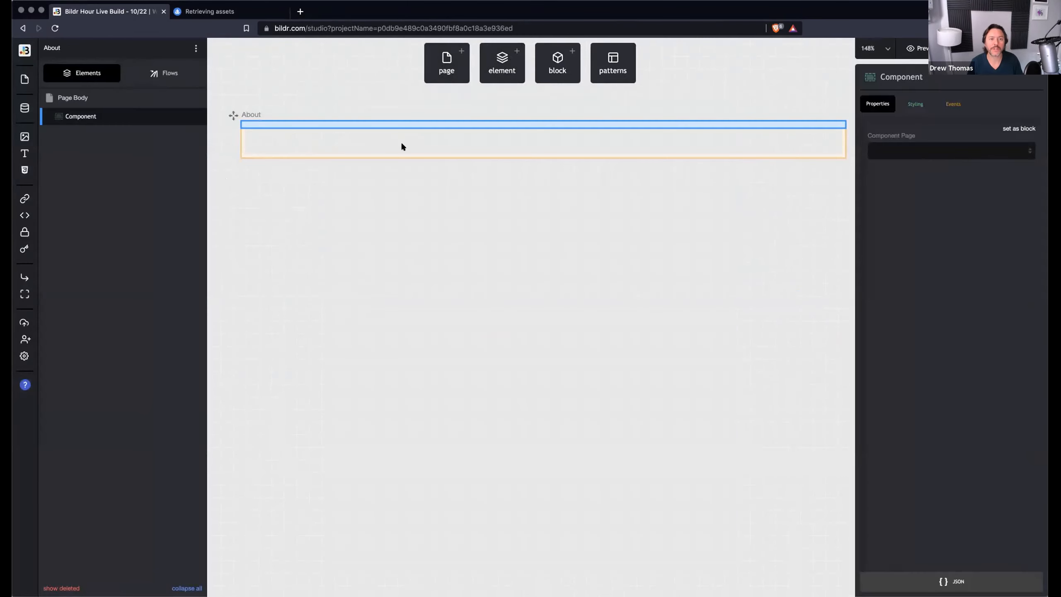
{"action": "left_click", "coordinate": [902, 150]}
{"action": "left_click", "coordinate": [887, 166]}
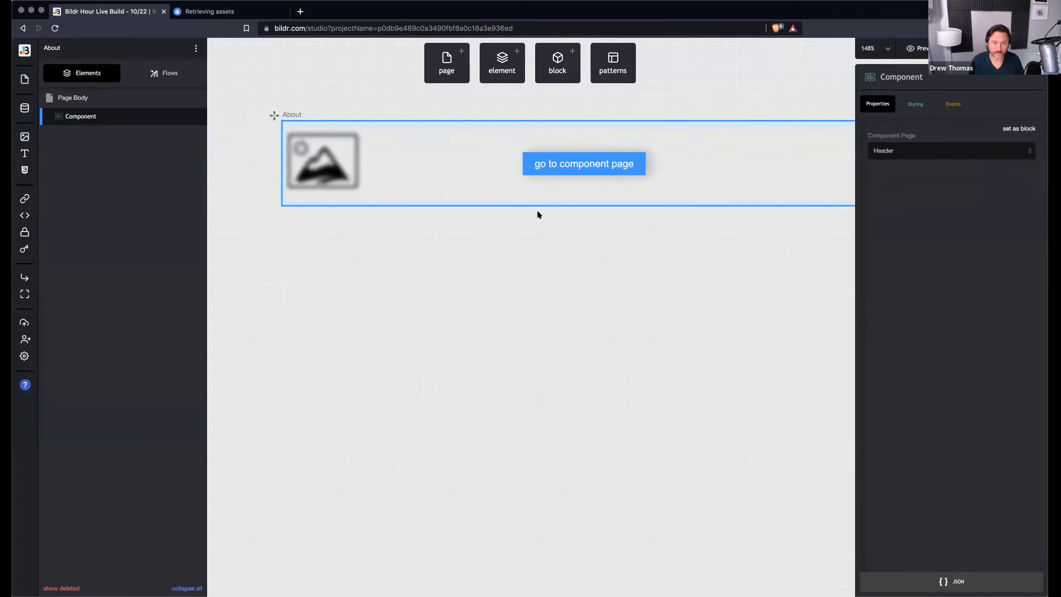
{"action": "left_click", "coordinate": [538, 214]}
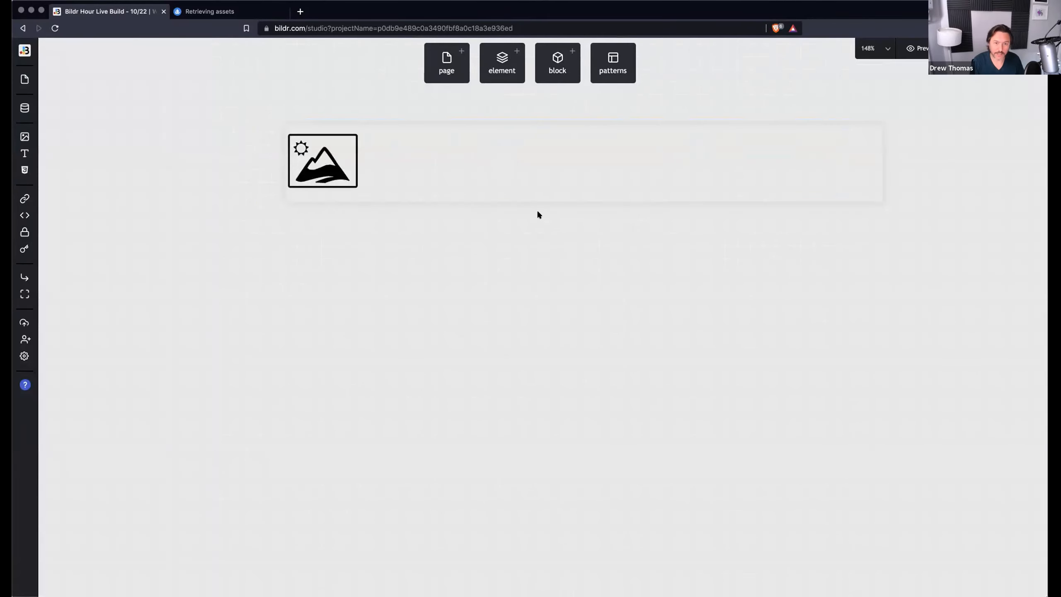
- Move the About page up beside the Home page, to its right on the canvas
{"action": "scroll", "coordinate": [538, 213], "scroll_direction": "down", "scroll_amount": 4}
{"action": "scroll", "coordinate": [538, 214], "scroll_direction": "down", "scroll_amount": 2}
{"action": "scroll", "coordinate": [368, 149], "scroll_direction": "up", "scroll_amount": 2}
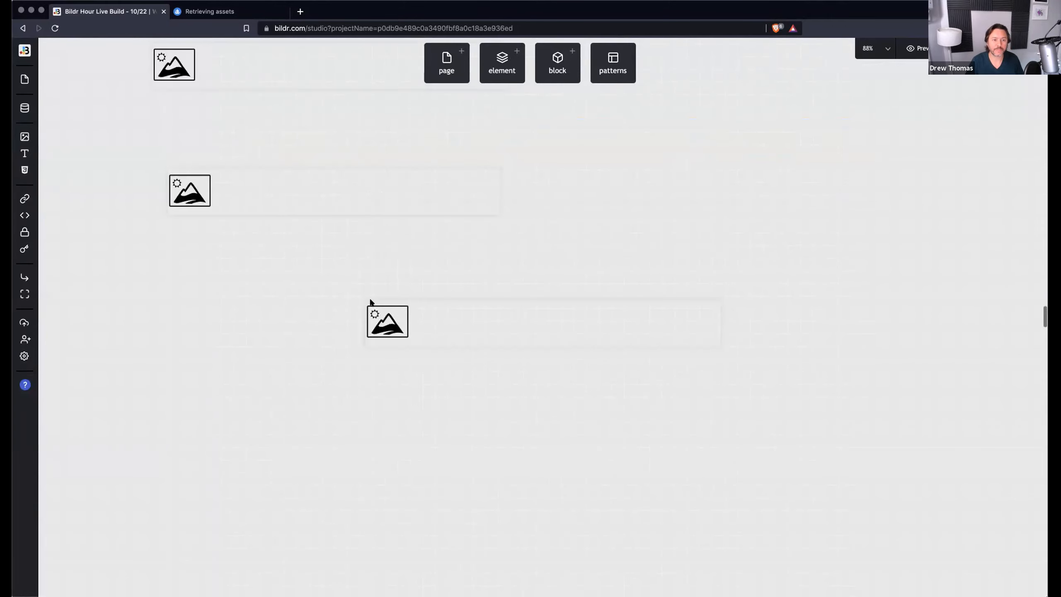
{"action": "left_click_drag", "start_coordinate": [358, 292], "coordinate": [529, 161]}
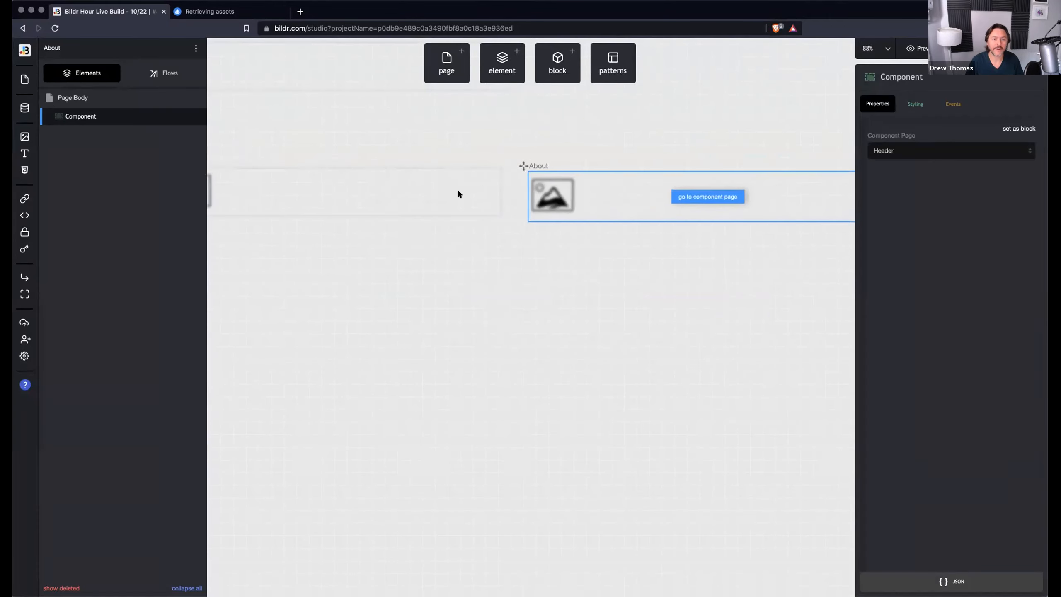
- Add a Text / Paragraph element below the image in the Header page
{"action": "left_click", "coordinate": [335, 73]}
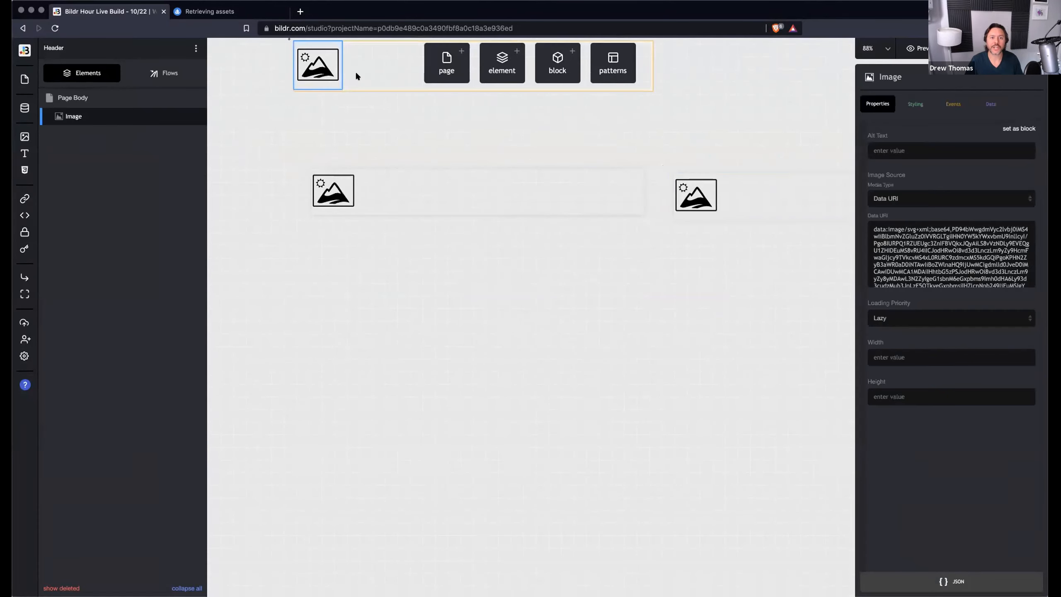
{"action": "left_click", "coordinate": [503, 65]}
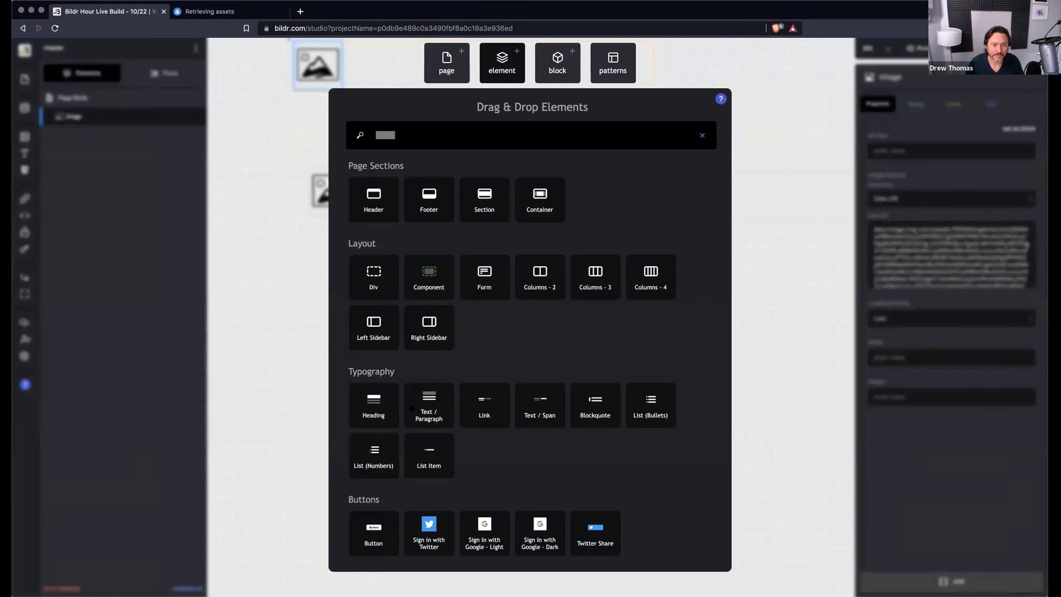
{"action": "left_click_drag", "start_coordinate": [412, 409], "coordinate": [360, 145]}
{"action": "left_click_drag", "start_coordinate": [362, 71], "coordinate": [362, 71]}
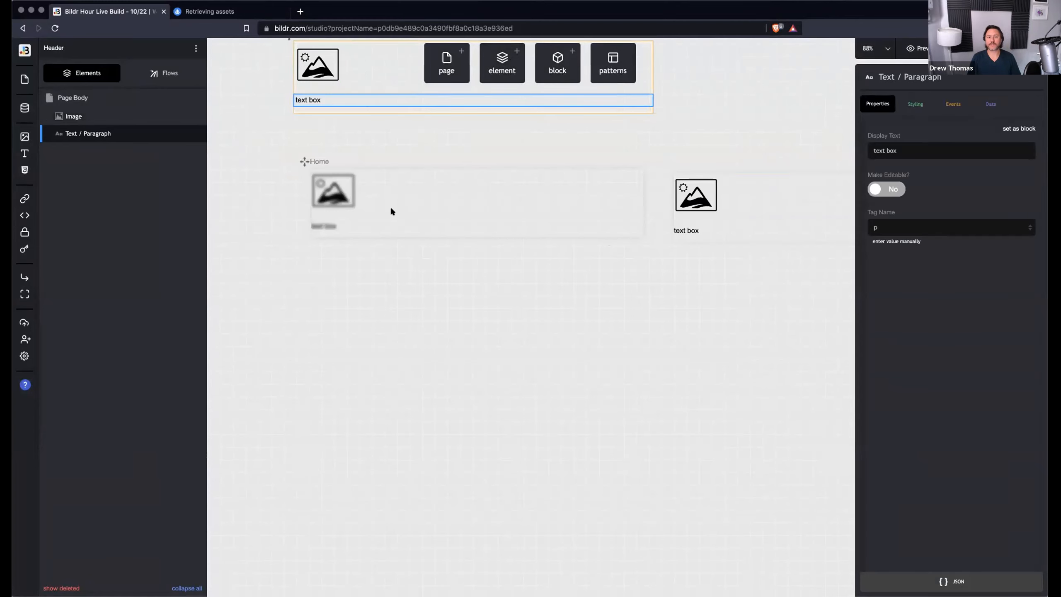
- Jump from the Header component embedded in the Home page to its source component page
{"action": "left_click", "coordinate": [409, 225]}
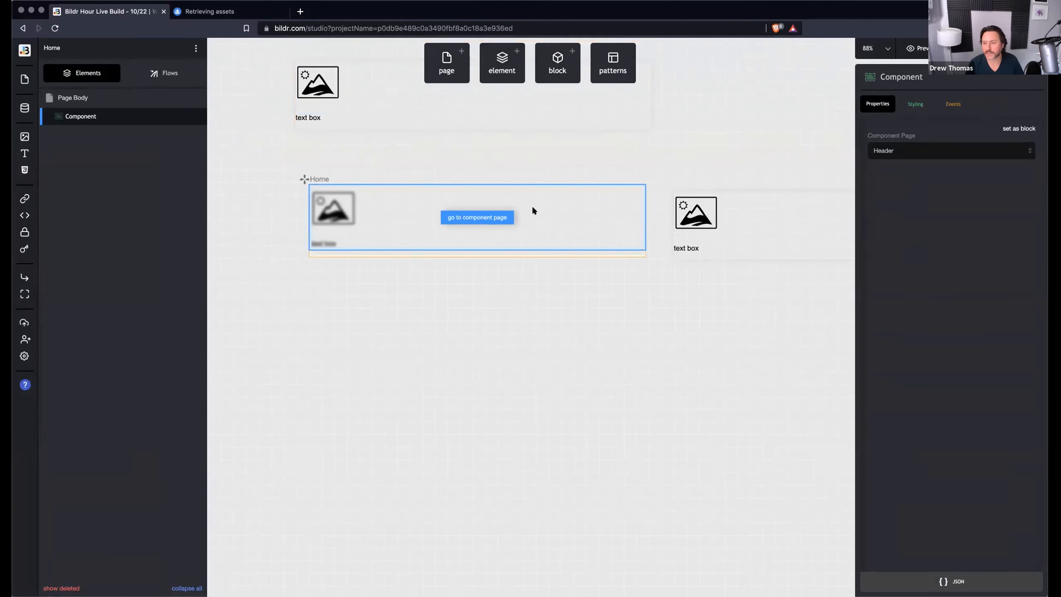
{"action": "left_click", "coordinate": [468, 213]}
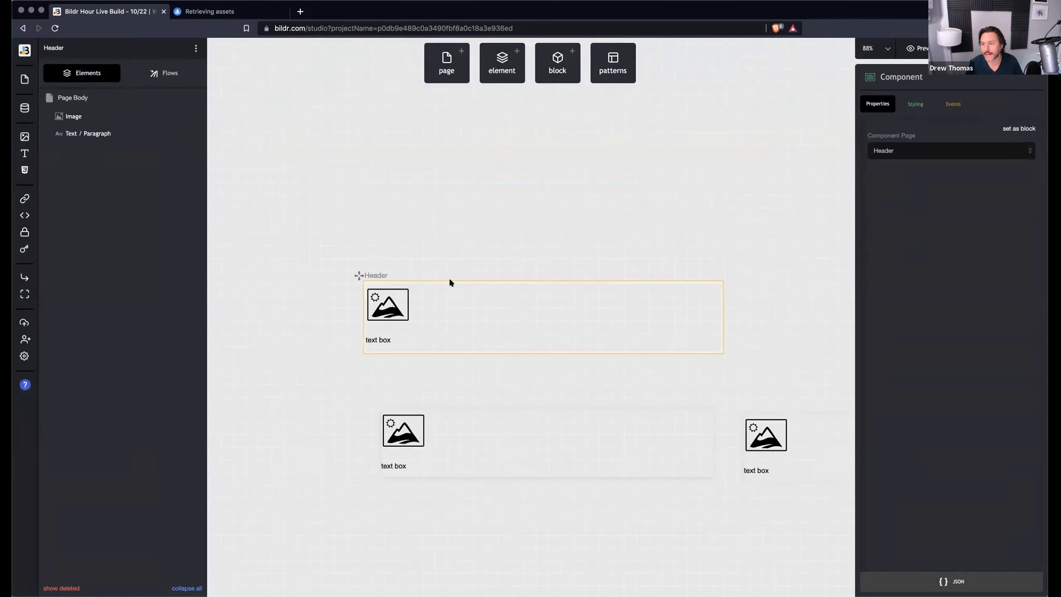
{"action": "scroll", "coordinate": [449, 278], "scroll_direction": "down", "scroll_amount": 5}
- Add a second Component element to the Home page, below the Header component
{"action": "left_click", "coordinate": [409, 302]}
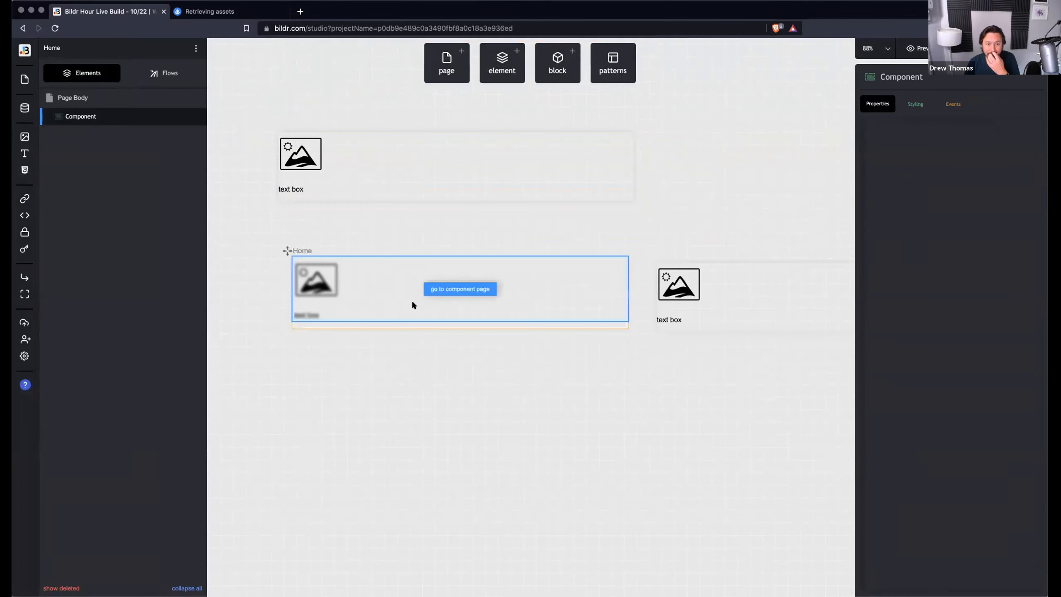
{"action": "left_click", "coordinate": [494, 76]}
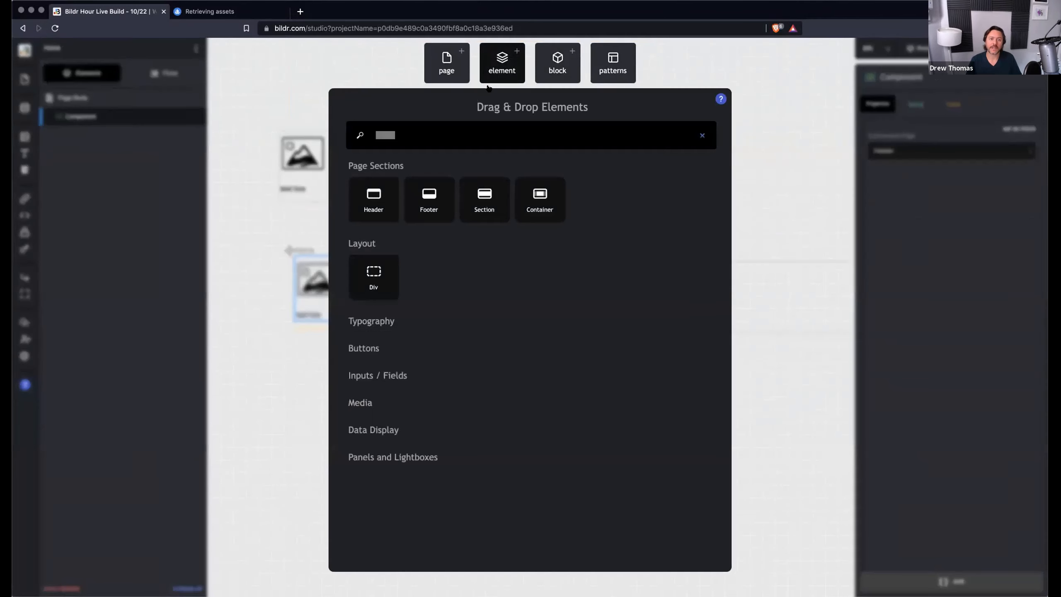
{"action": "left_click_drag", "start_coordinate": [428, 289], "coordinate": [99, 103]}
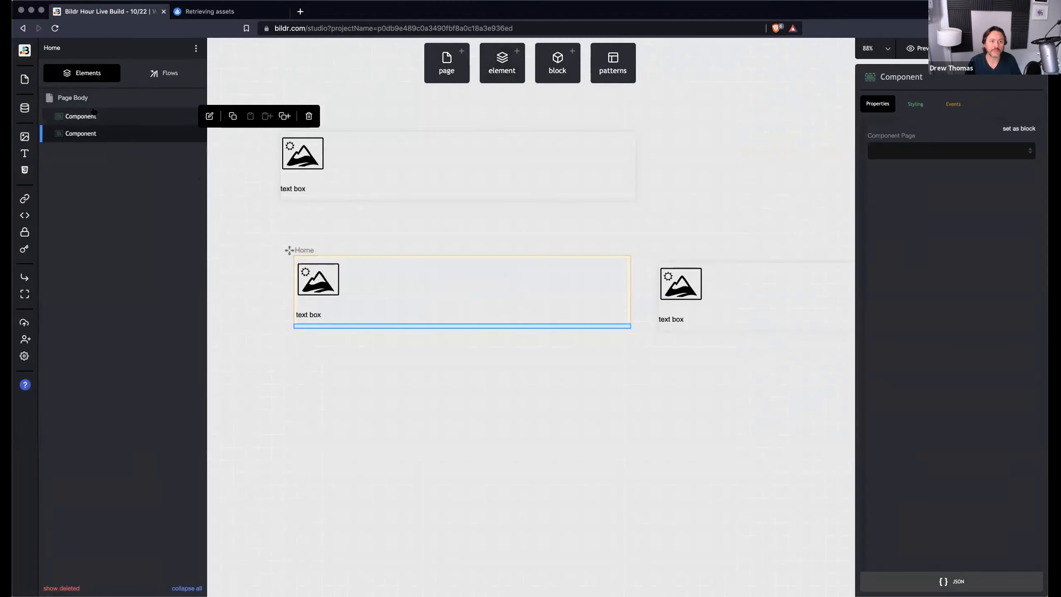
- Add a blank page above the About page, name it Footer and shift it slightly on the canvas
{"action": "left_click", "coordinate": [440, 68]}
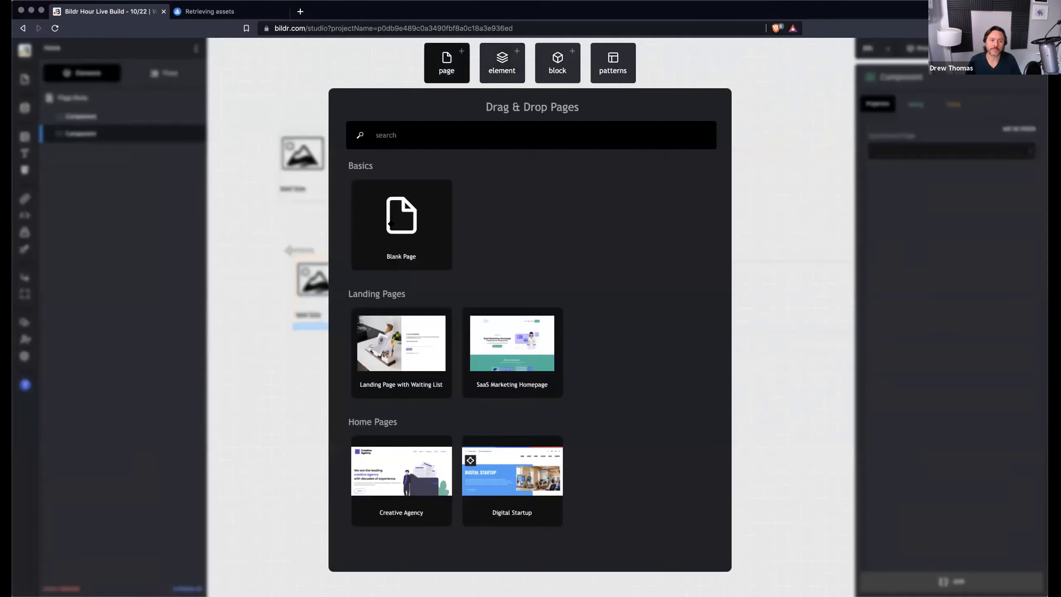
{"action": "left_click_drag", "start_coordinate": [388, 221], "coordinate": [713, 140]}
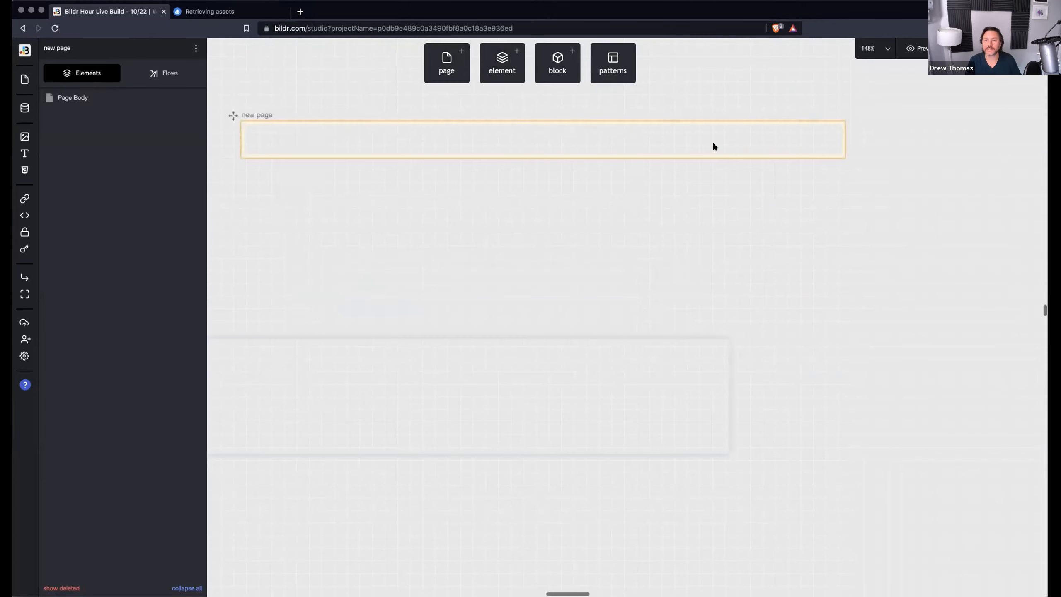
{"action": "left_click", "coordinate": [250, 112]}
{"action": "type", "text": "Footer"}
{"action": "left_click", "coordinate": [364, 110]}
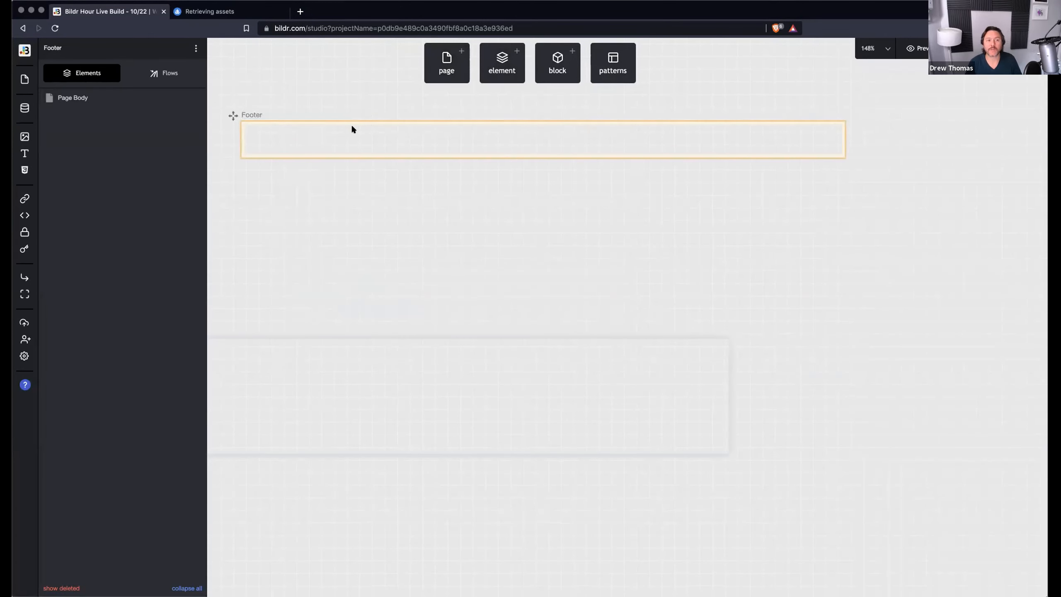
{"action": "left_click_drag", "start_coordinate": [238, 114], "coordinate": [338, 126]}
- Set the component page of the Home page's second Component to Footer
{"action": "scroll", "coordinate": [341, 150], "scroll_direction": "left", "scroll_amount": 10}
{"action": "scroll", "coordinate": [343, 152], "scroll_direction": "left", "scroll_amount": 15}
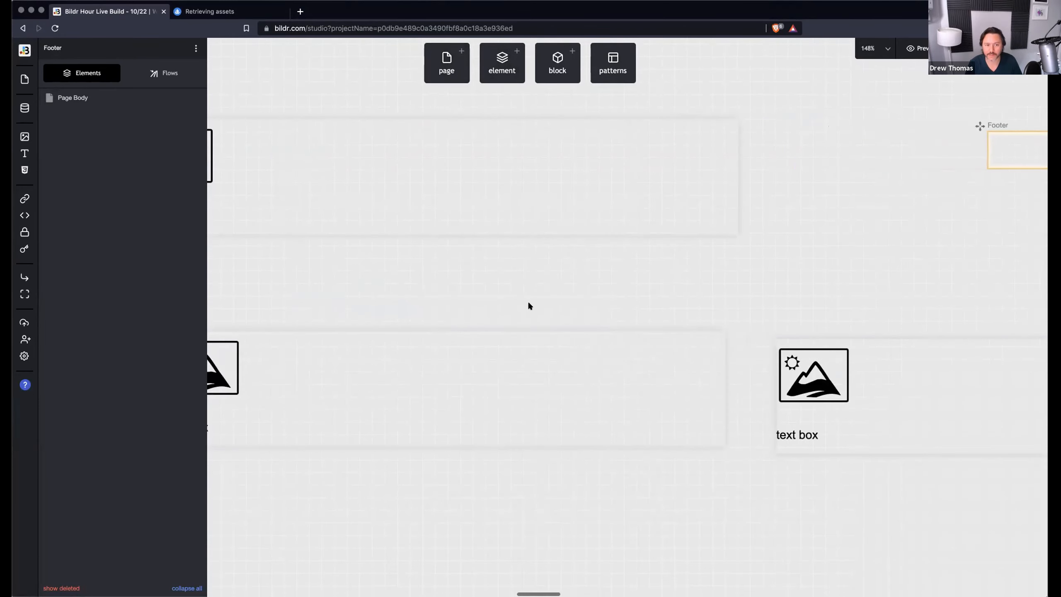
{"action": "left_click", "coordinate": [571, 418]}
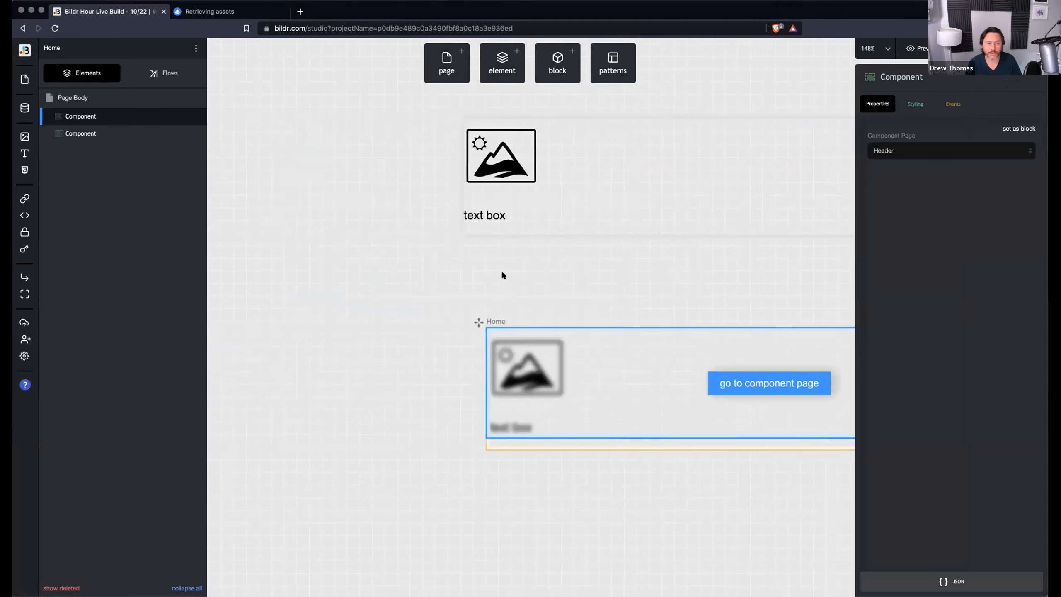
{"action": "left_click", "coordinate": [95, 140]}
{"action": "left_click", "coordinate": [923, 151]}
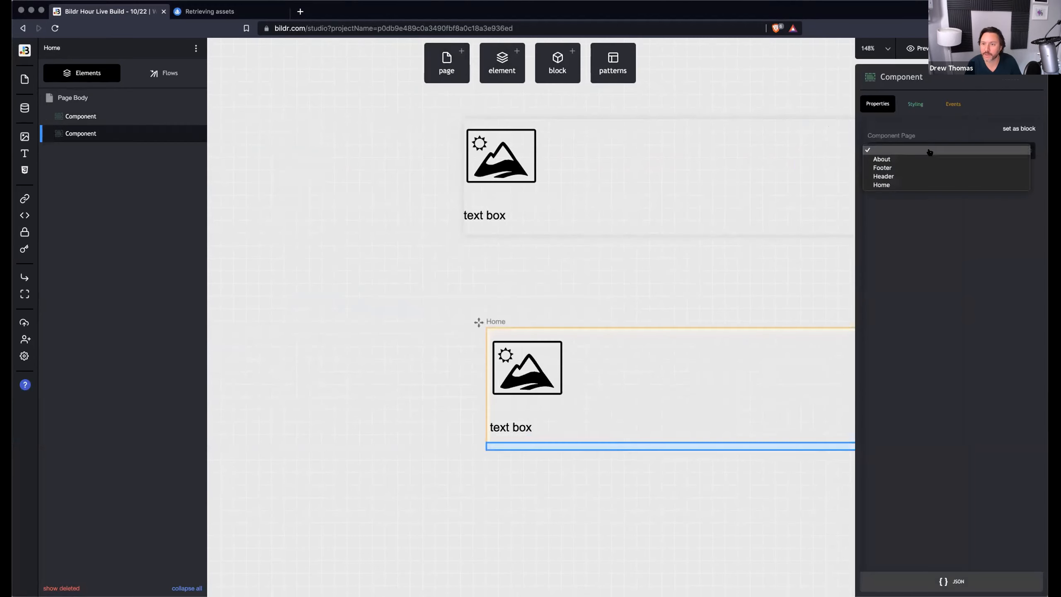
{"action": "left_click", "coordinate": [882, 168]}
- Look over the Home, About and Footer pages on the canvas and return to the Home page
{"action": "scroll", "coordinate": [620, 378], "scroll_direction": "right", "scroll_amount": 6}
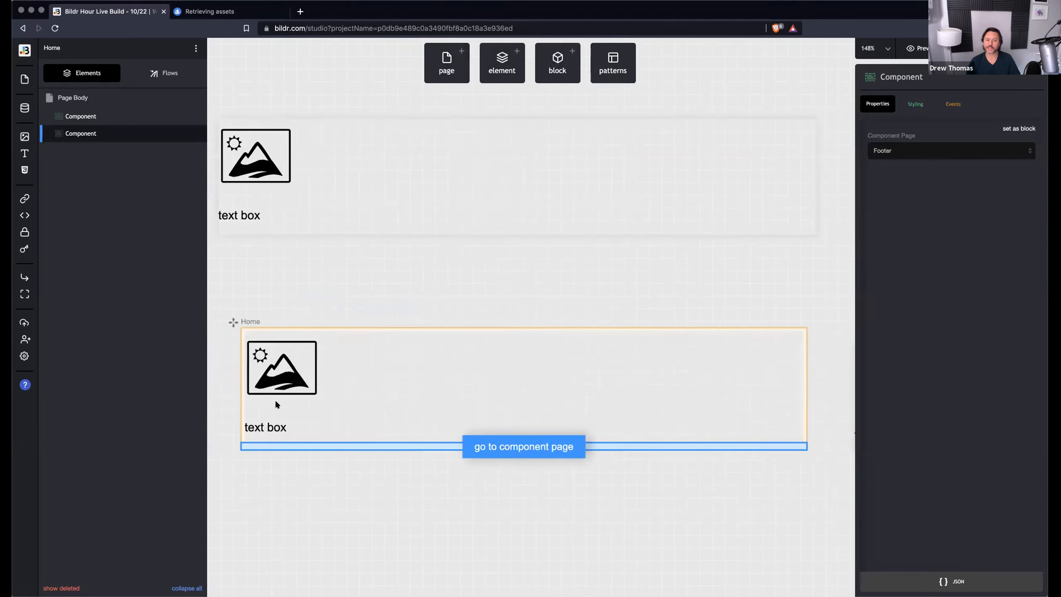
{"action": "scroll", "coordinate": [443, 327], "scroll_direction": "right", "scroll_amount": 10}
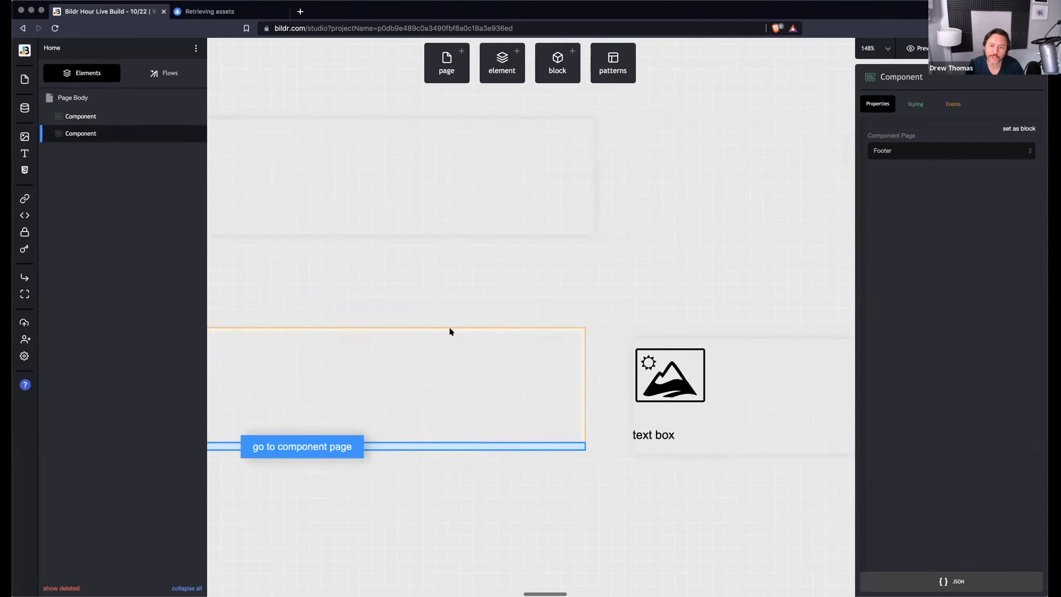
{"action": "scroll", "coordinate": [591, 196], "scroll_direction": "right", "scroll_amount": 5}
{"action": "left_click", "coordinate": [557, 154]}
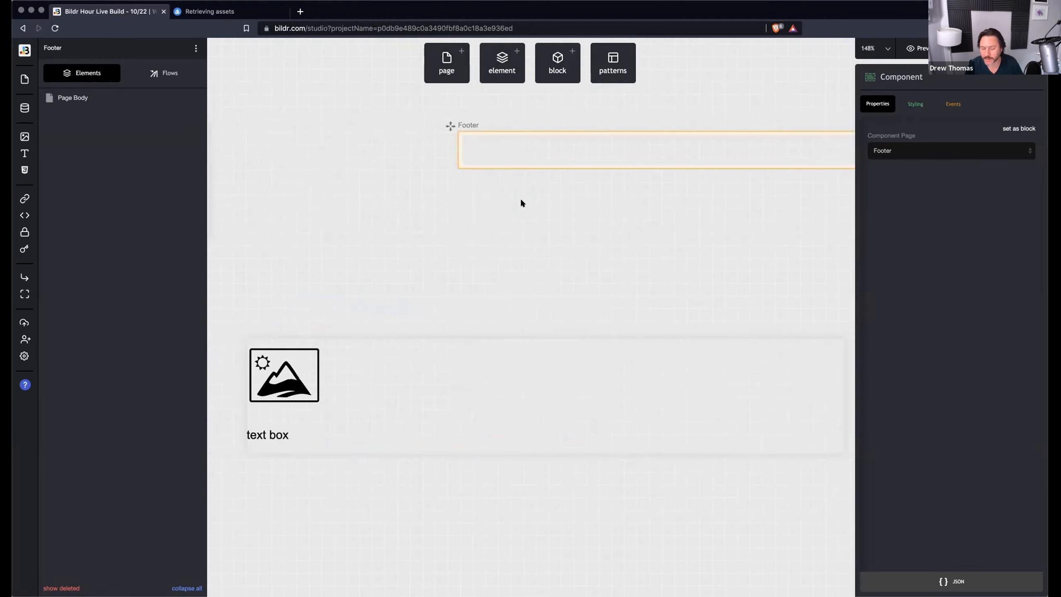
{"action": "scroll", "coordinate": [521, 201], "scroll_direction": "left", "scroll_amount": 17}
{"action": "scroll", "coordinate": [533, 231], "scroll_direction": "down", "scroll_amount": 4}
{"action": "scroll", "coordinate": [452, 210], "scroll_direction": "right", "scroll_amount": 2}
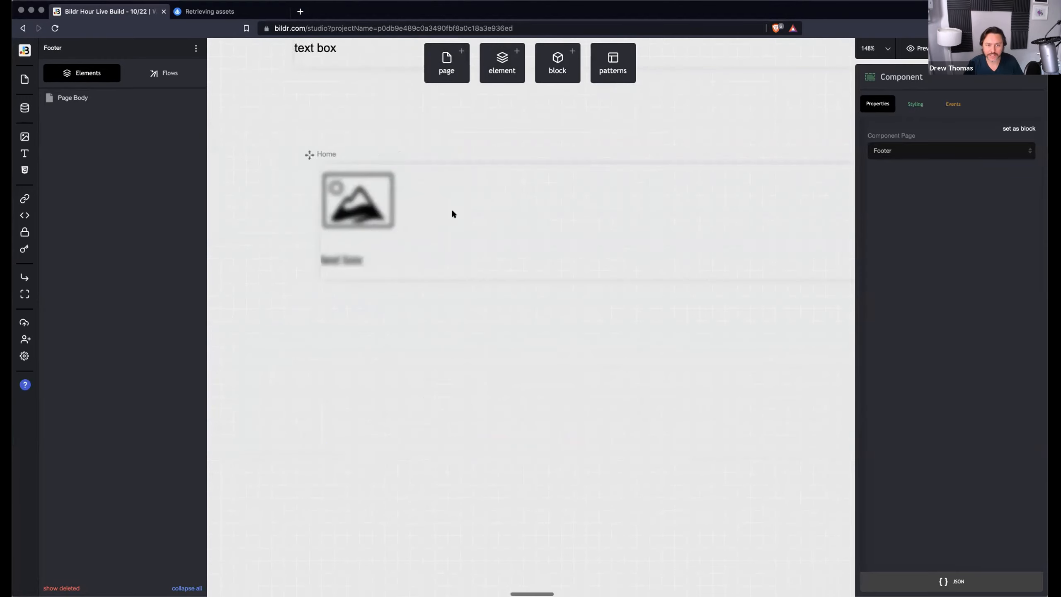
{"action": "scroll", "coordinate": [453, 211], "scroll_direction": "right", "scroll_amount": 1}
- Add a Section between the Header and Footer components of the Home page and place a Container inside it
{"action": "left_click", "coordinate": [451, 212]}
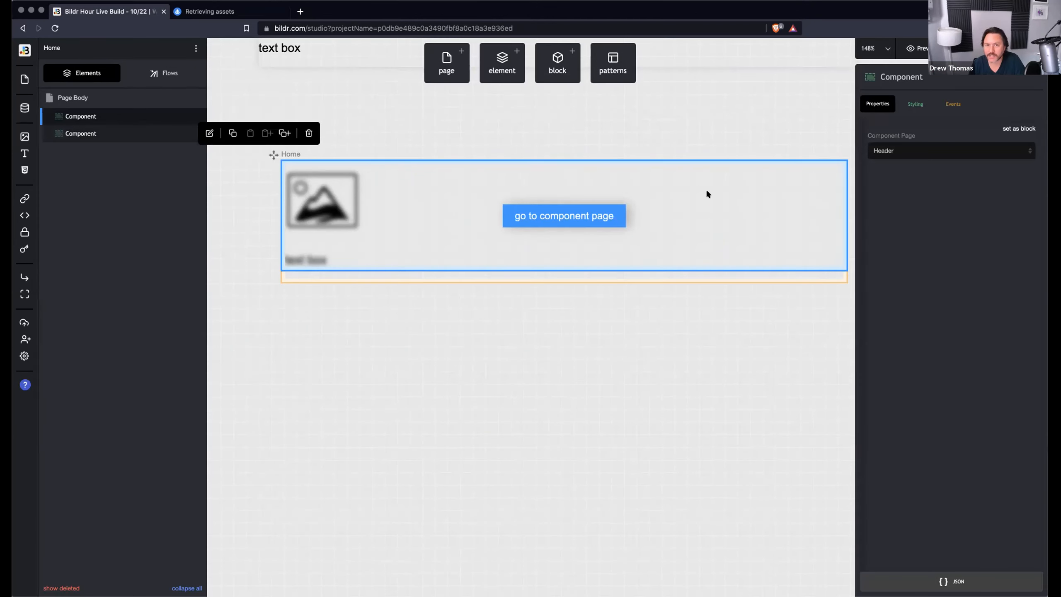
{"action": "left_click", "coordinate": [496, 60]}
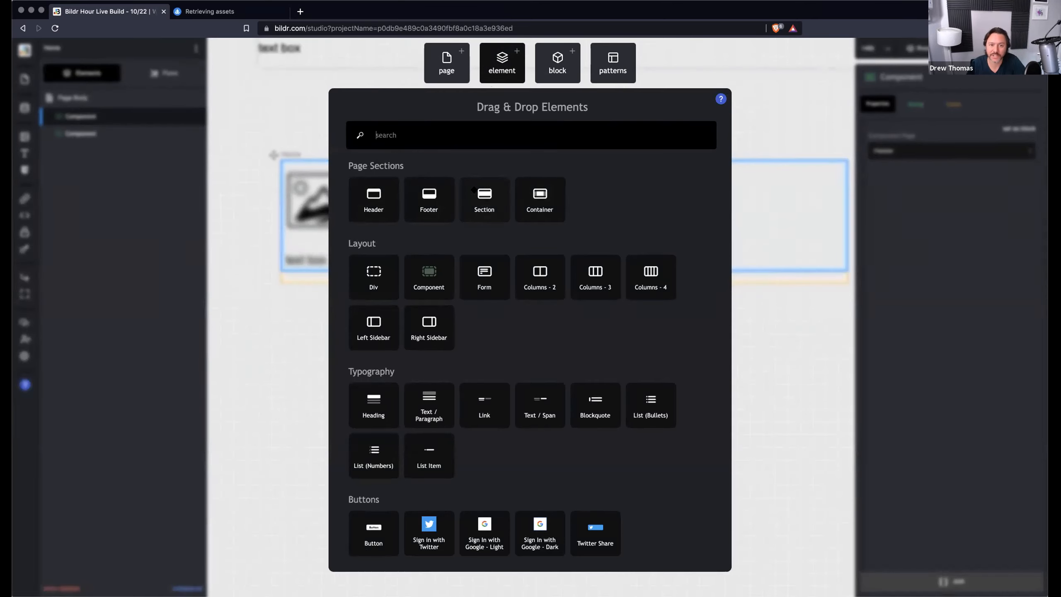
{"action": "left_click", "coordinate": [310, 170]}
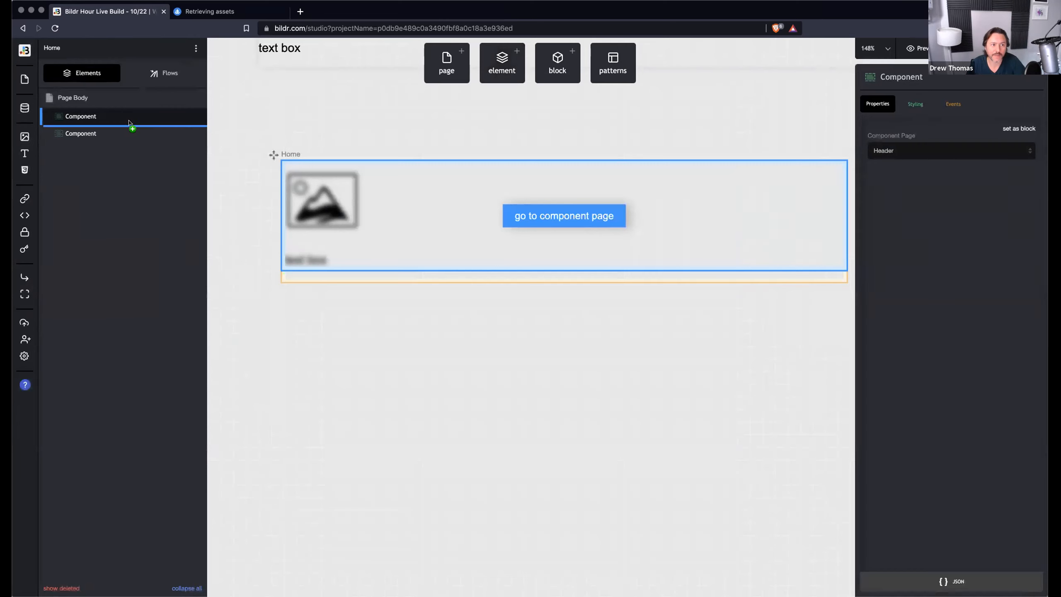
{"action": "left_click", "coordinate": [502, 63]}
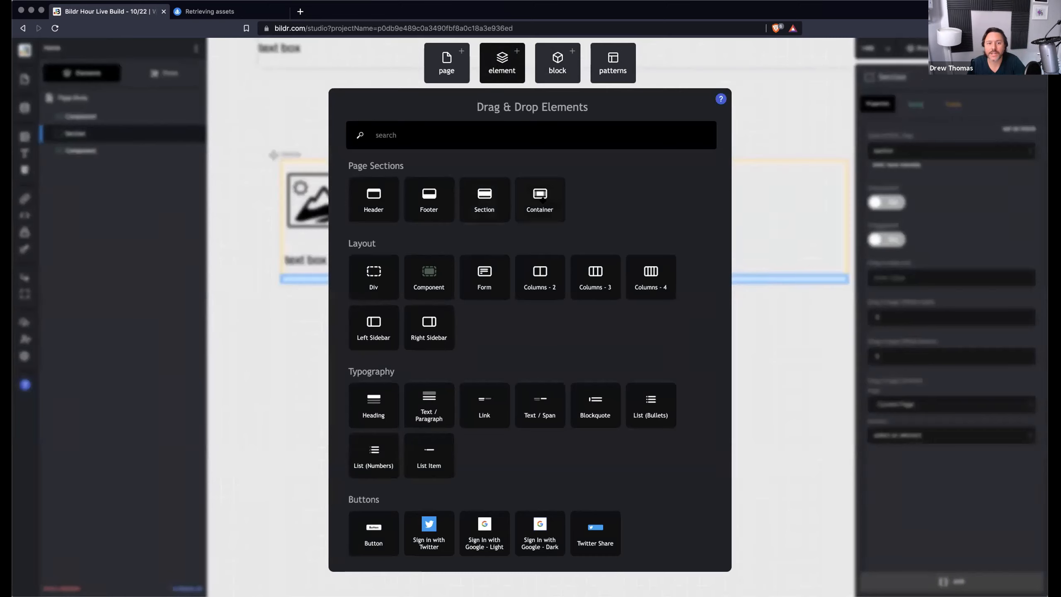
{"action": "left_click_drag", "start_coordinate": [542, 200], "coordinate": [104, 138]}
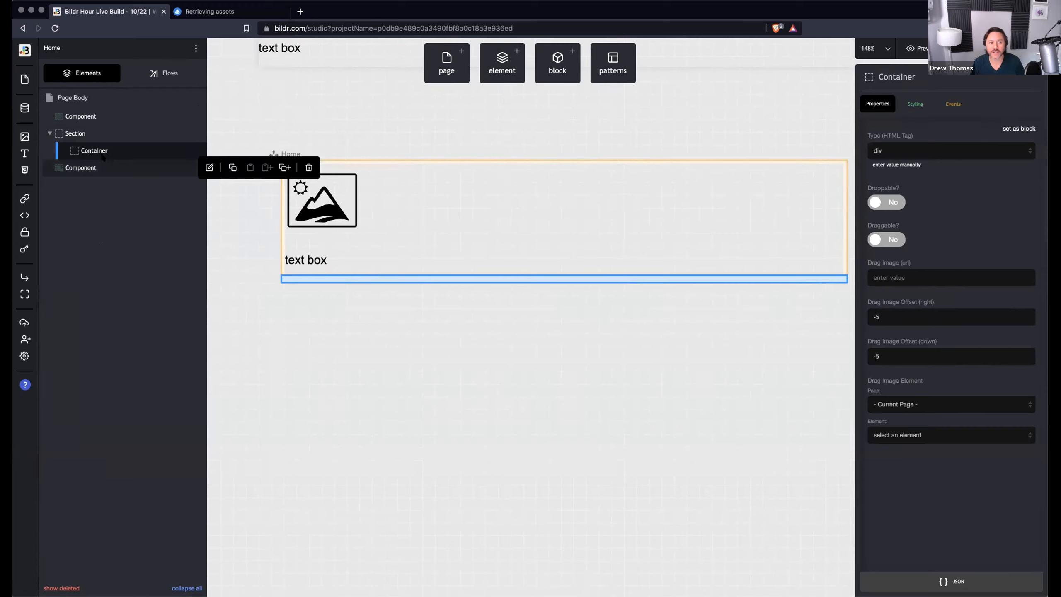
- Add a Div inside the Container of the Home page's Section and delete it again
{"action": "left_click", "coordinate": [232, 150]}
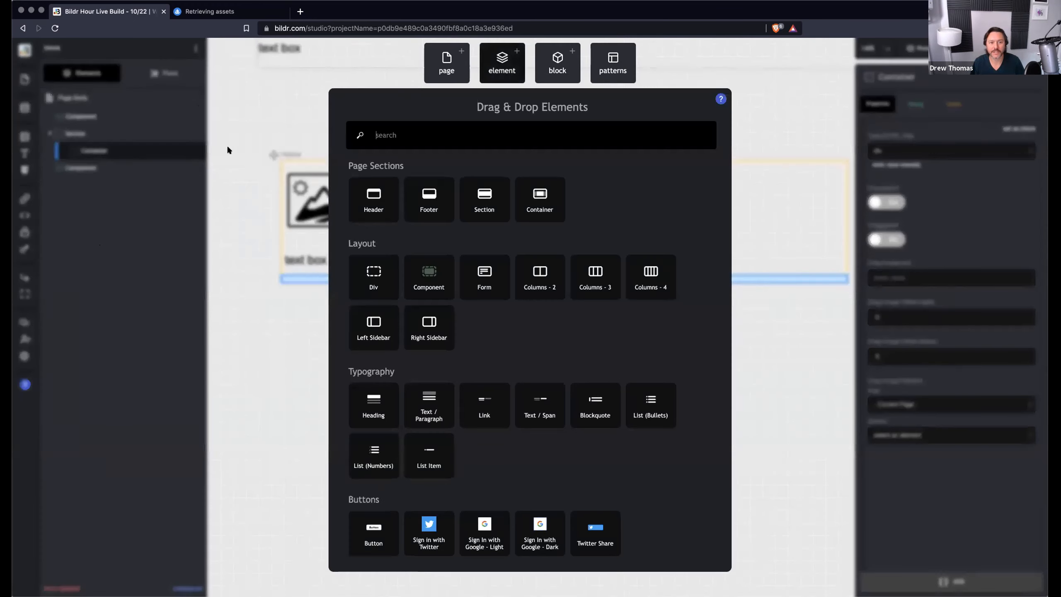
{"action": "left_click", "coordinate": [366, 271]}
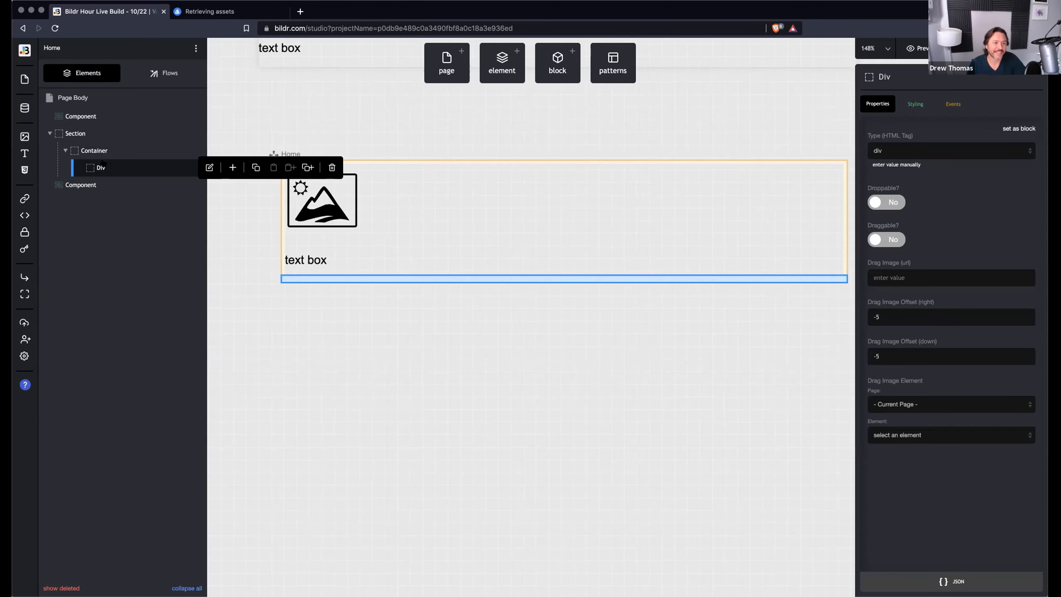
{"action": "left_click", "coordinate": [332, 168]}
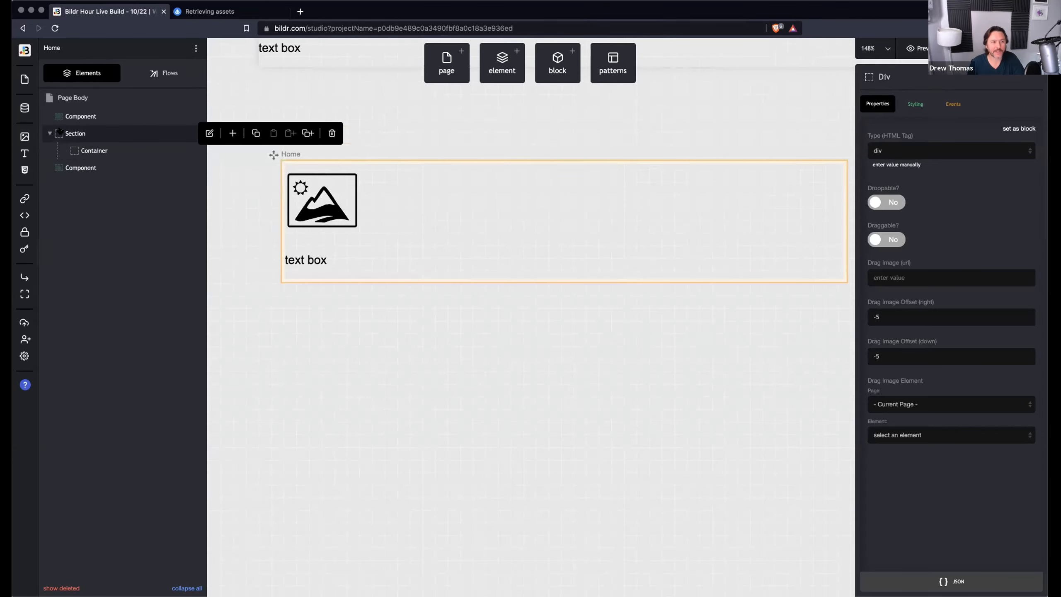
- Examine the Section's properties and the width and margin settings in the Container's primary style class
{"action": "left_click", "coordinate": [73, 133]}
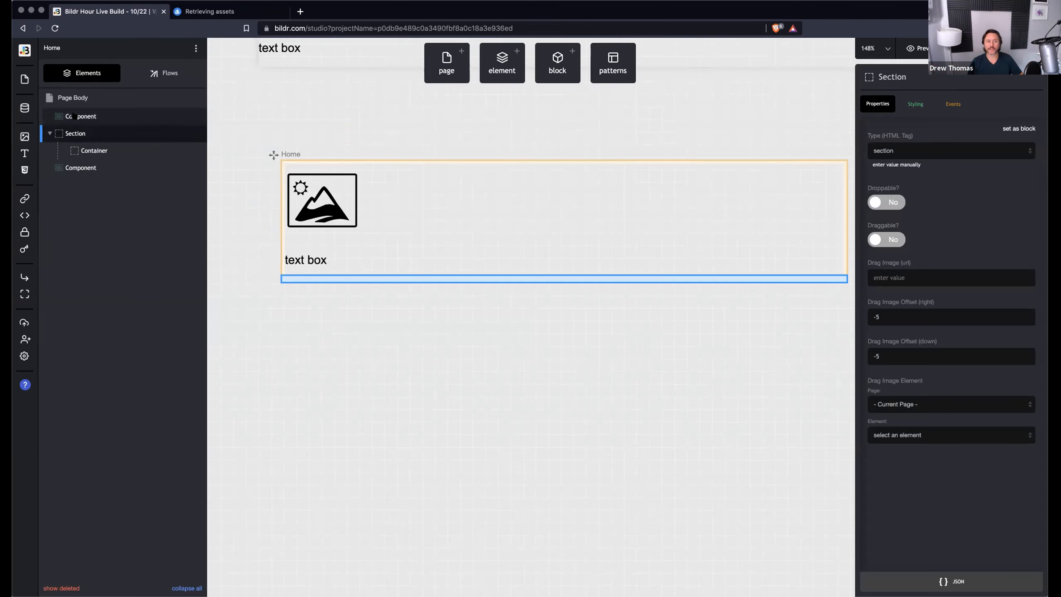
{"action": "left_click", "coordinate": [72, 116]}
{"action": "left_click", "coordinate": [69, 132]}
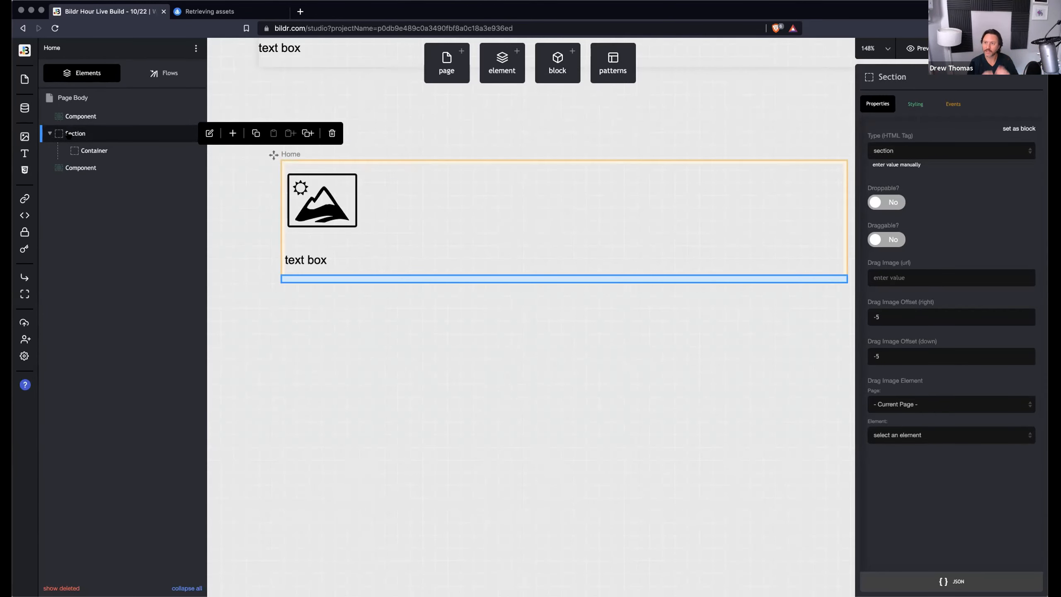
{"action": "left_click", "coordinate": [91, 152]}
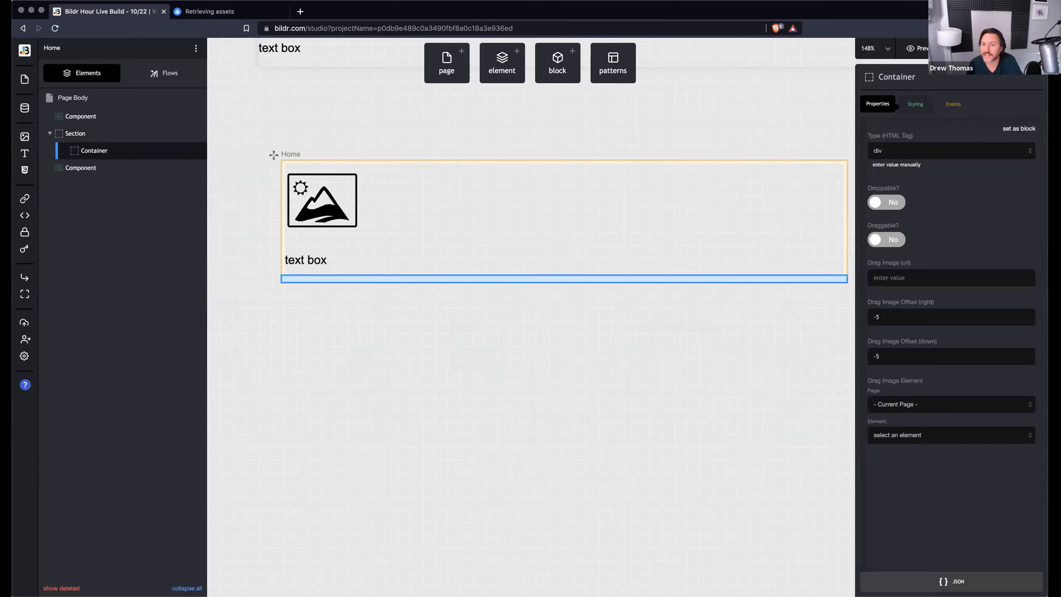
{"action": "left_click", "coordinate": [899, 105]}
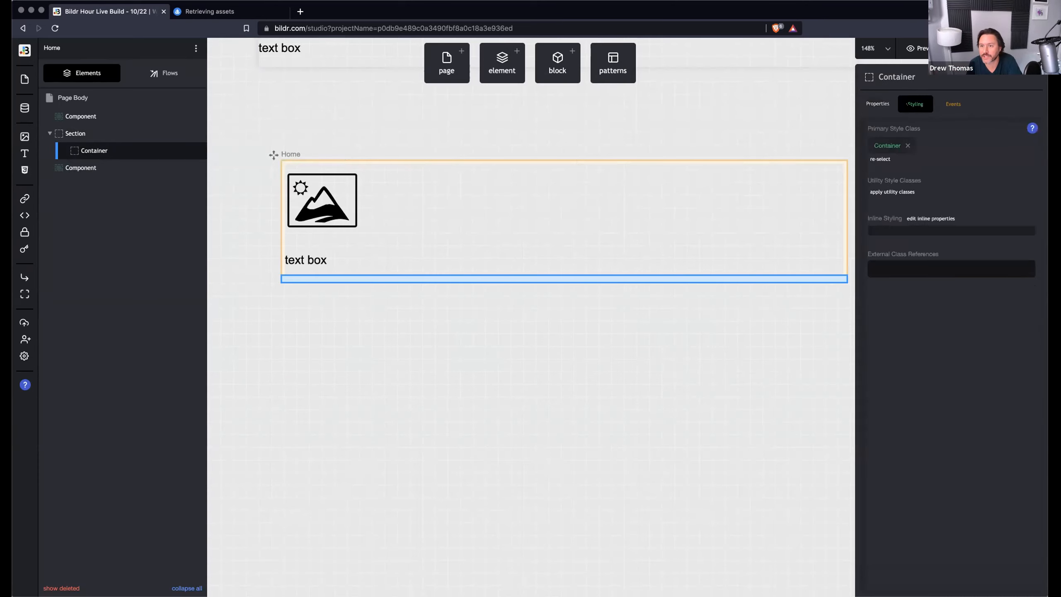
{"action": "left_click", "coordinate": [890, 146]}
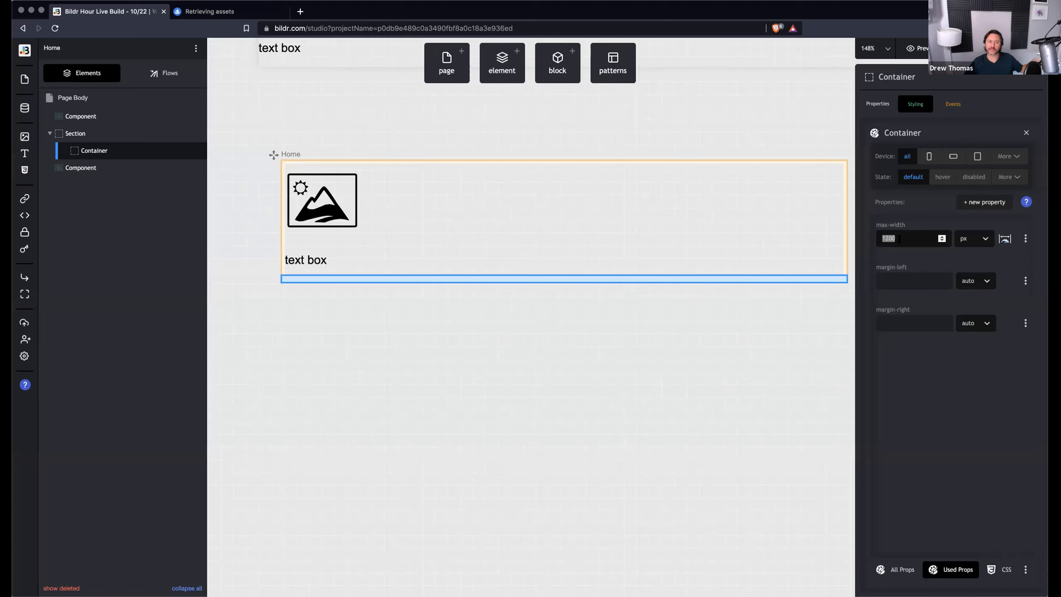
{"action": "mouse_move", "coordinate": [87, 131]}
{"action": "mouse_move", "coordinate": [100, 153]}
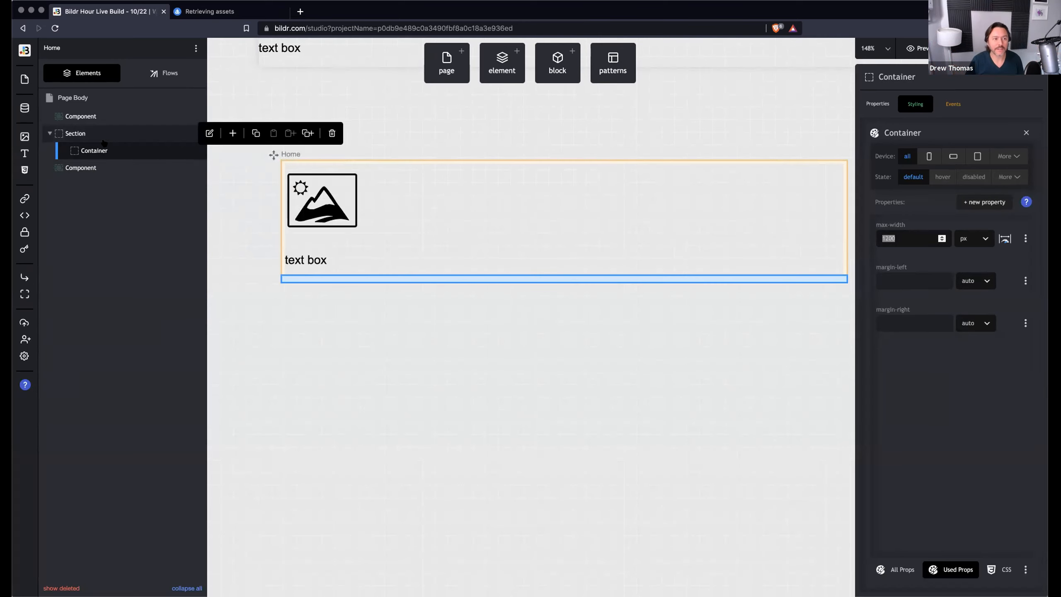
- Add a second Section below the first one in the Home page and place a Container inside it
{"action": "left_click", "coordinate": [502, 62]}
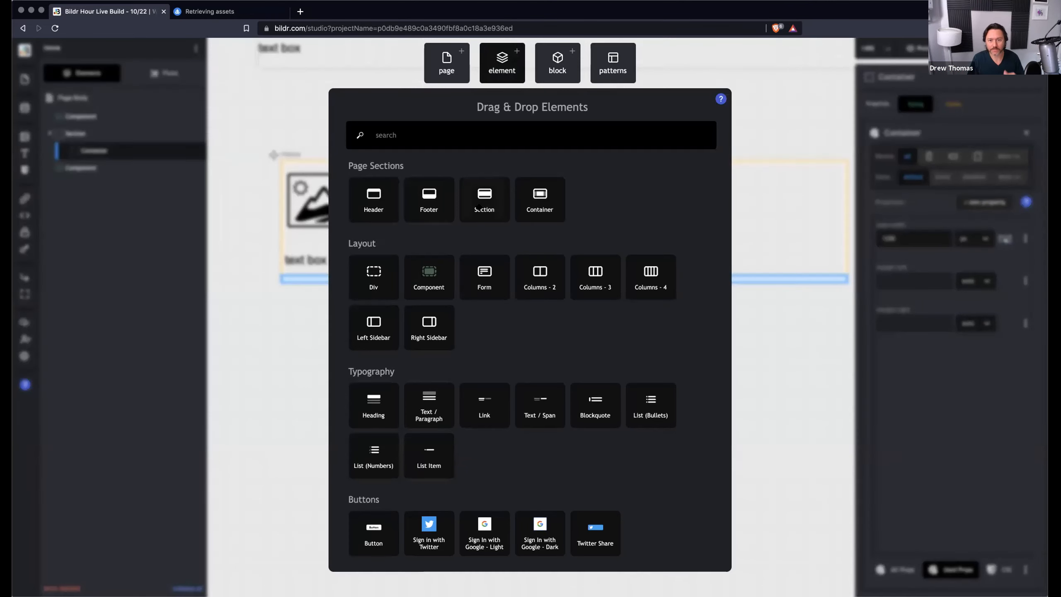
{"action": "left_click", "coordinate": [113, 161]}
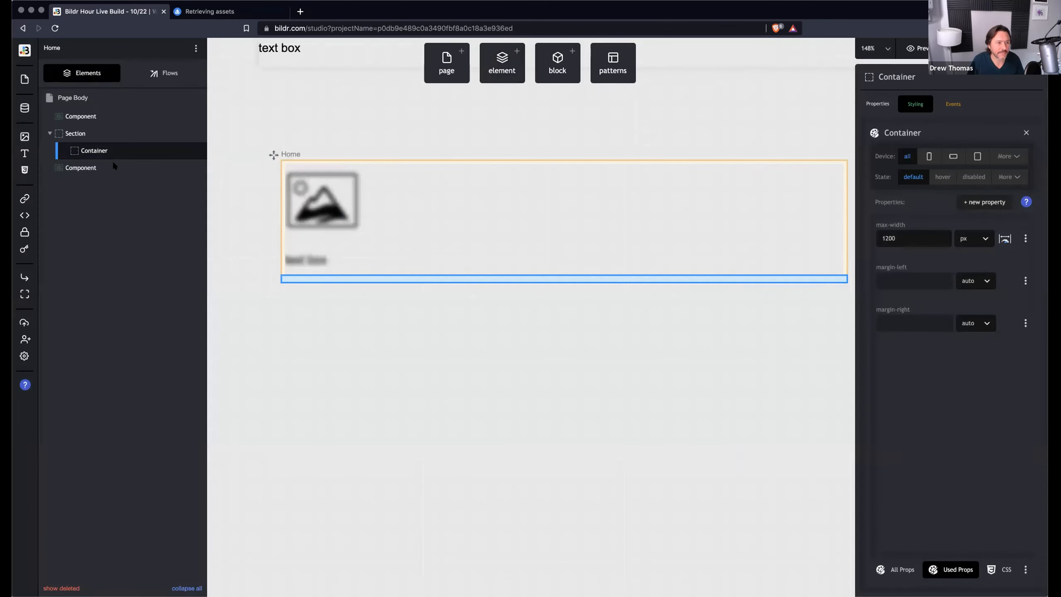
{"action": "left_click_drag", "start_coordinate": [114, 158], "coordinate": [115, 159]}
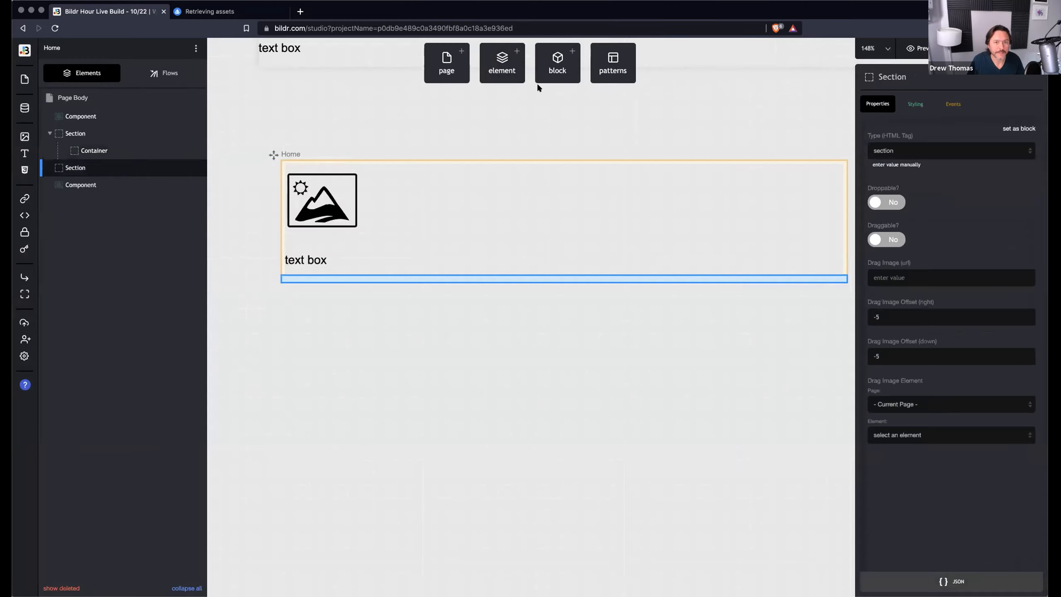
{"action": "left_click", "coordinate": [513, 71]}
{"action": "left_click_drag", "start_coordinate": [539, 204], "coordinate": [107, 172]}
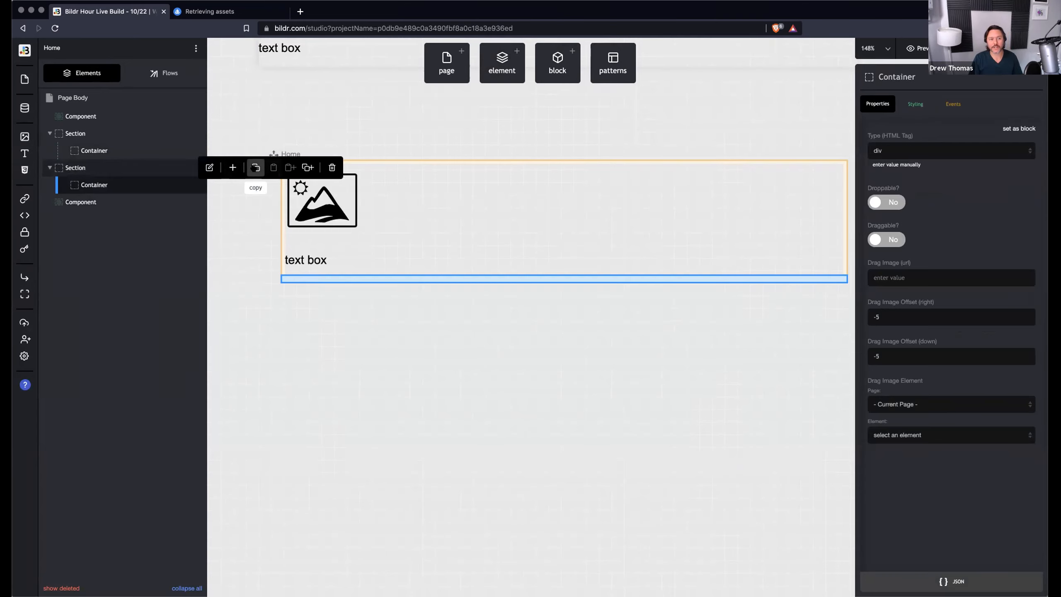
- Copy the second Section with its Container and paste the copy into the Home page's Page Body
{"action": "left_click", "coordinate": [255, 167]}
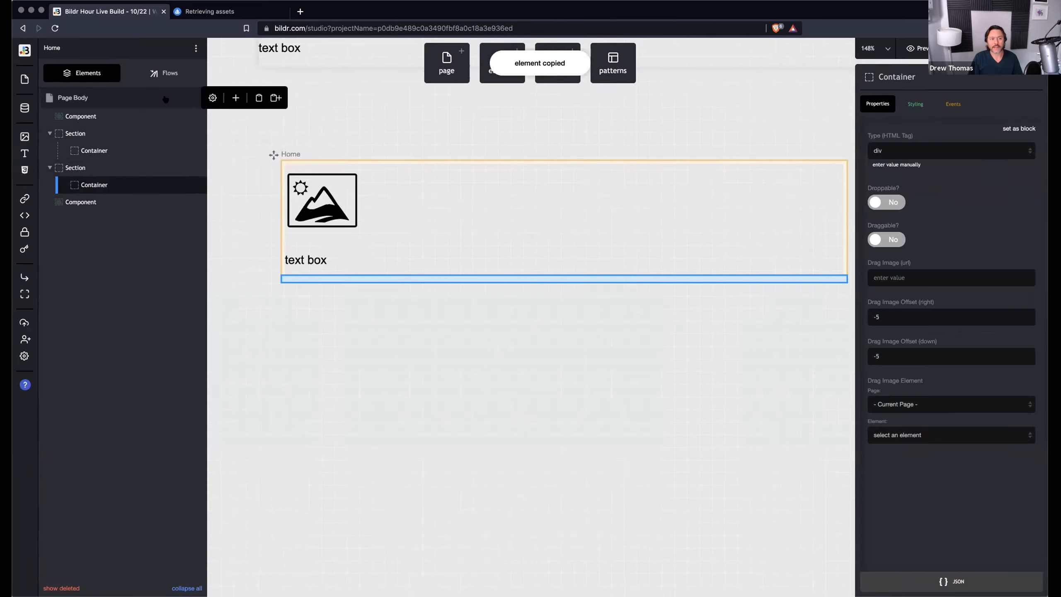
{"action": "left_click", "coordinate": [272, 97]}
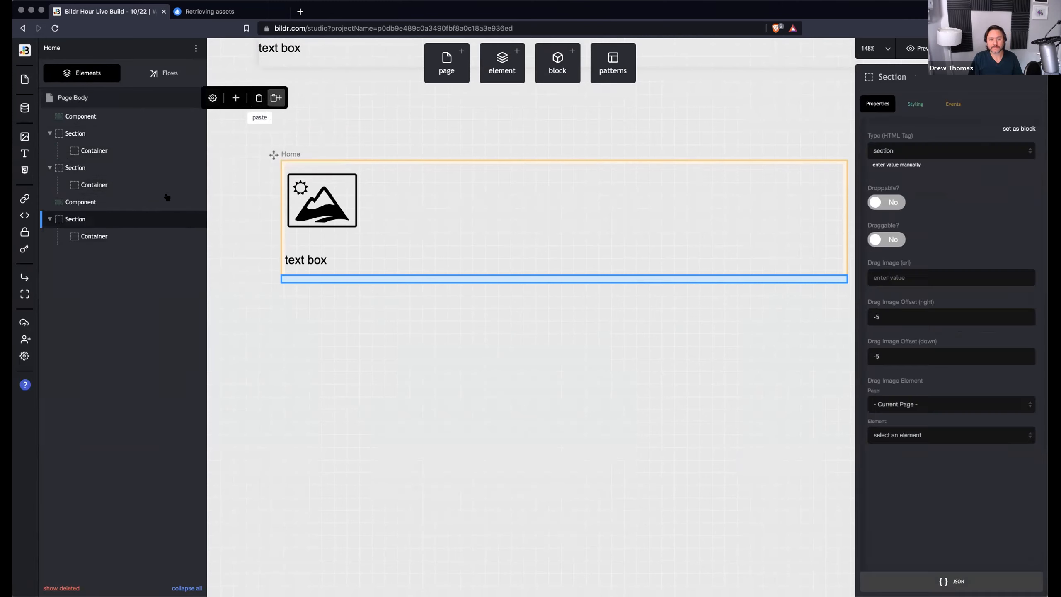
- Move the pasted Section above the last Component of the Home page and paste another Section copy with its children
{"action": "left_click_drag", "start_coordinate": [84, 200], "coordinate": [85, 199]}
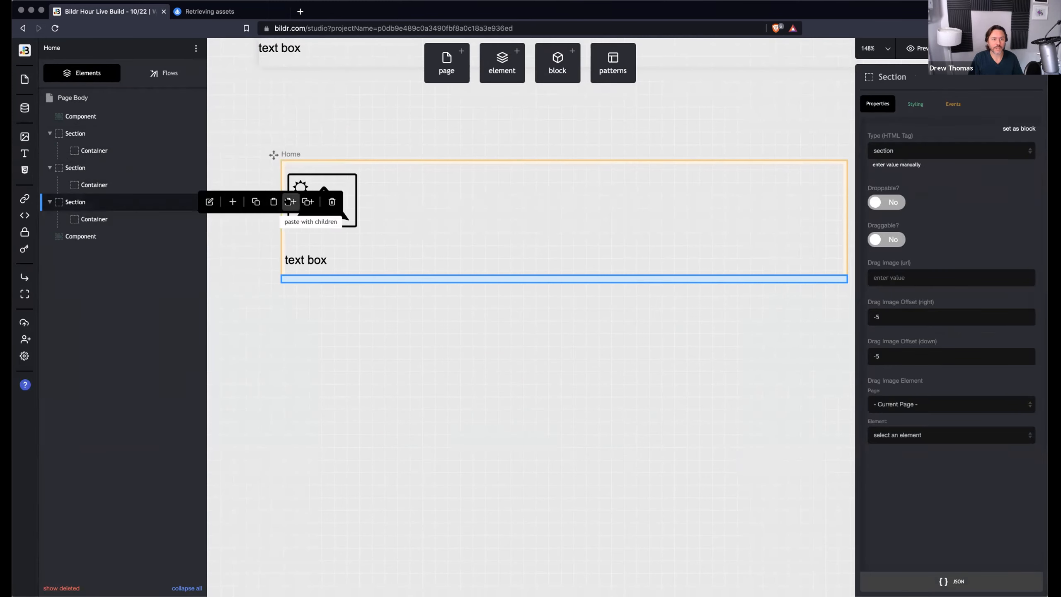
{"action": "left_click", "coordinate": [308, 202]}
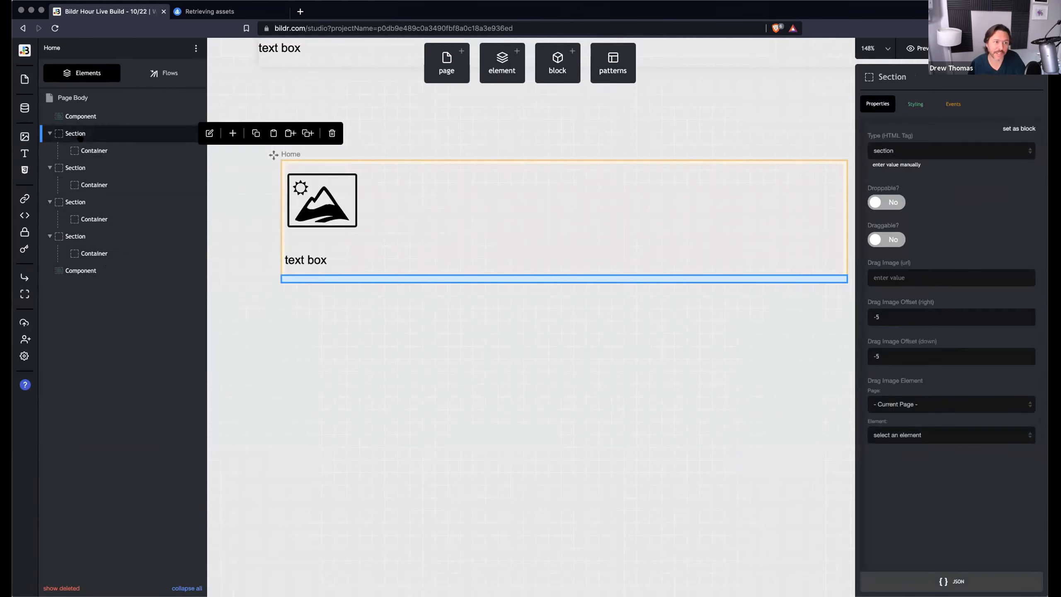
- Add a Heading inside the first Section's Container and set its text to "Hero"
{"action": "left_click", "coordinate": [79, 168]}
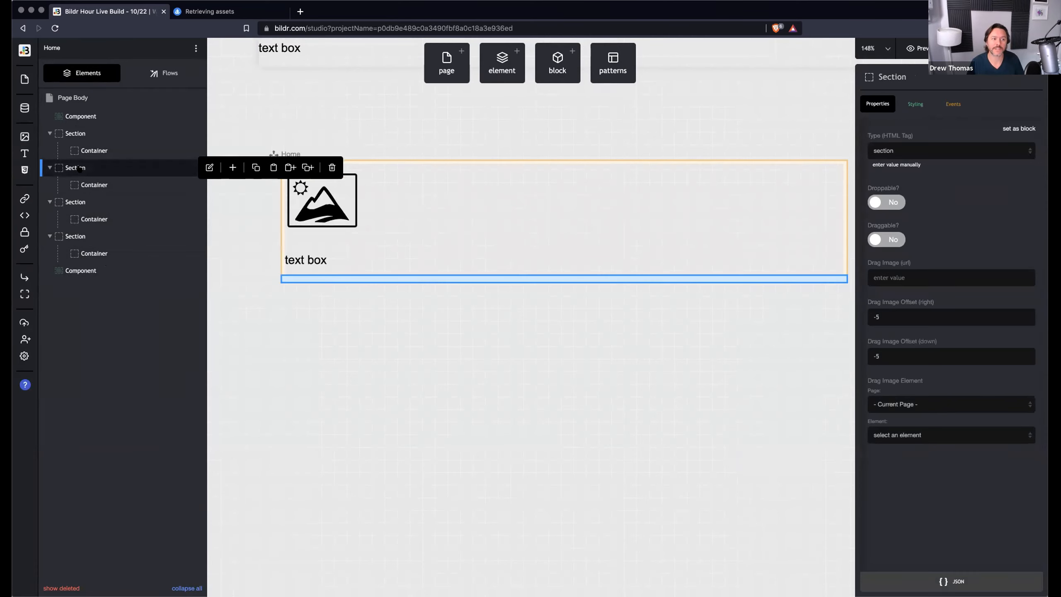
{"action": "left_click", "coordinate": [76, 134]}
{"action": "left_click", "coordinate": [500, 73]}
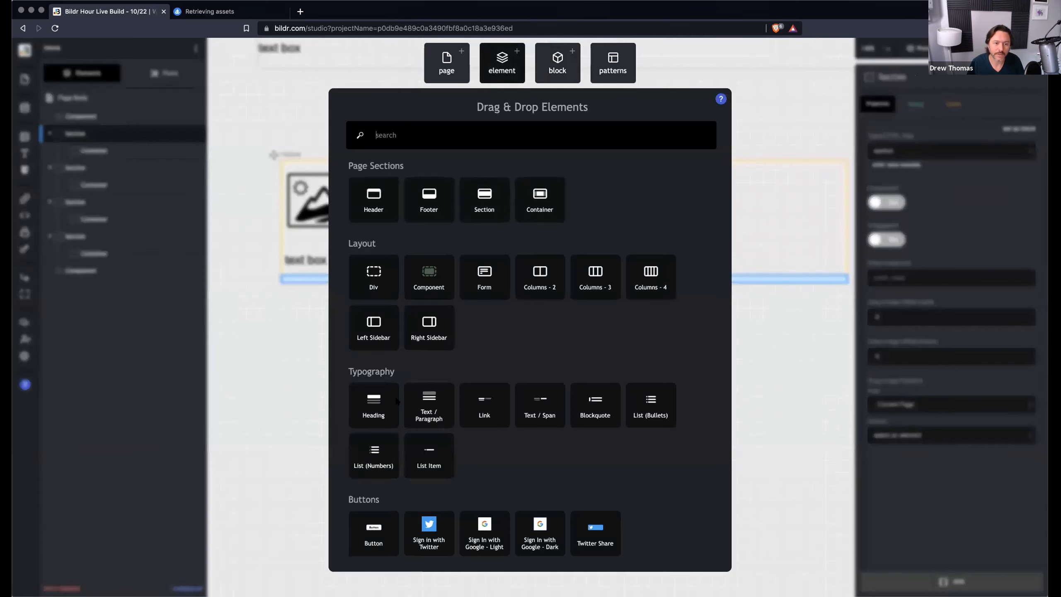
{"action": "left_click", "coordinate": [236, 297]}
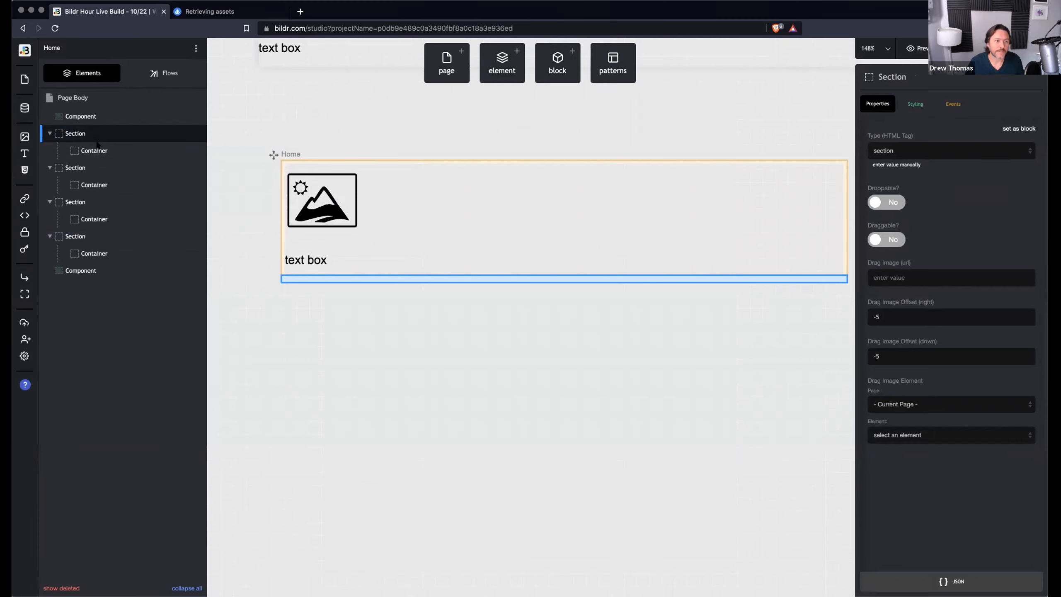
{"action": "left_click_drag", "start_coordinate": [101, 151], "coordinate": [101, 152]}
{"action": "left_click", "coordinate": [404, 289]}
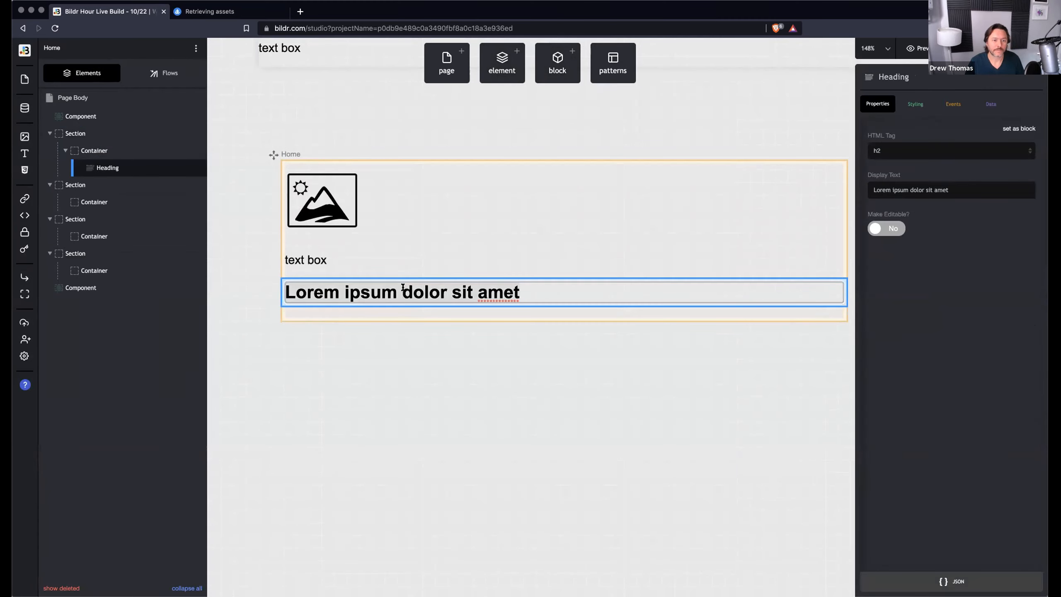
{"action": "key", "text": "ctrl+a"}
{"action": "type", "text": "Hero"}
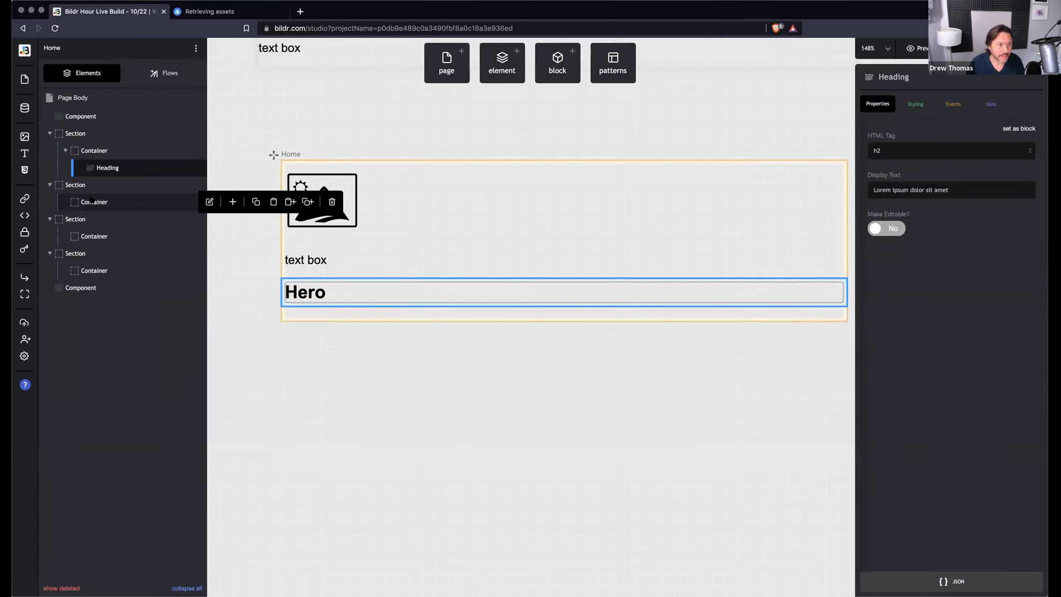
- Add a Heading inside the second Section's Container and set its text to "Features"
{"action": "left_click", "coordinate": [176, 205]}
{"action": "left_click", "coordinate": [233, 202]}
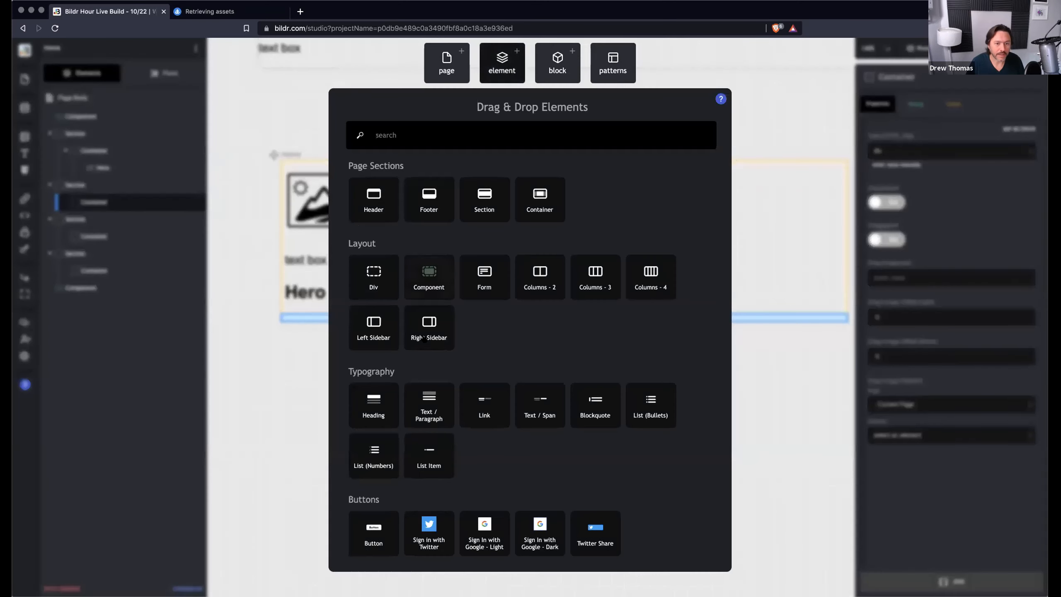
{"action": "left_click_drag", "start_coordinate": [399, 405], "coordinate": [320, 328]}
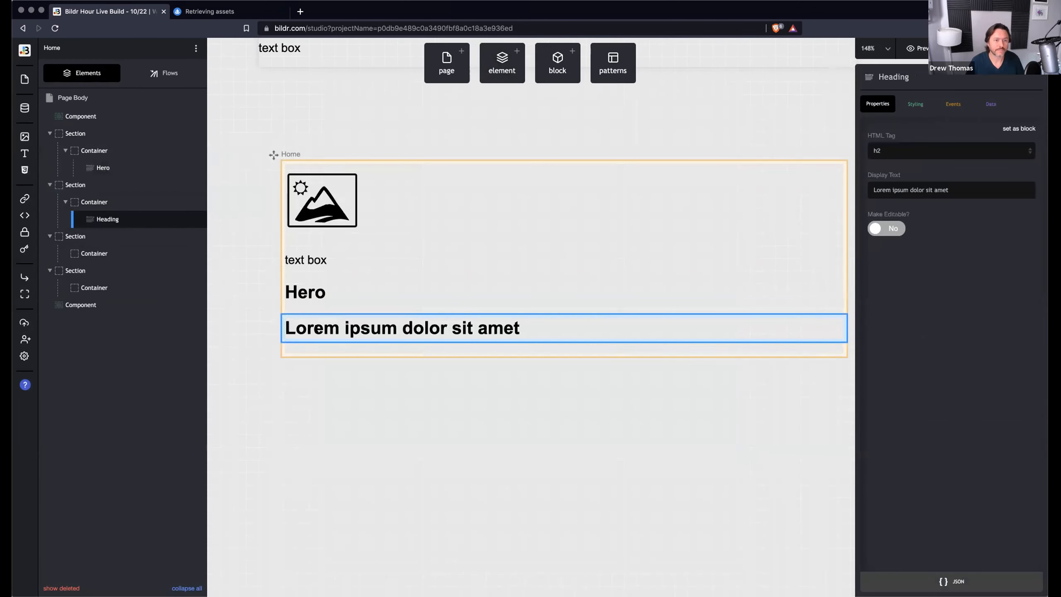
{"action": "key", "text": "ctrl+a"}
{"action": "type", "text": "Features"}
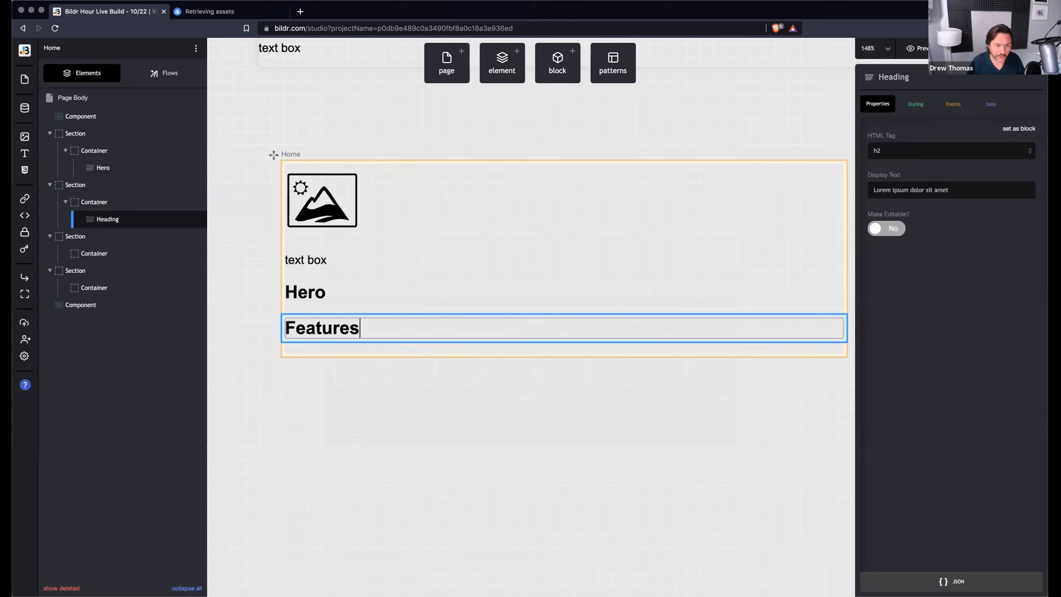
{"action": "left_click", "coordinate": [106, 253]}
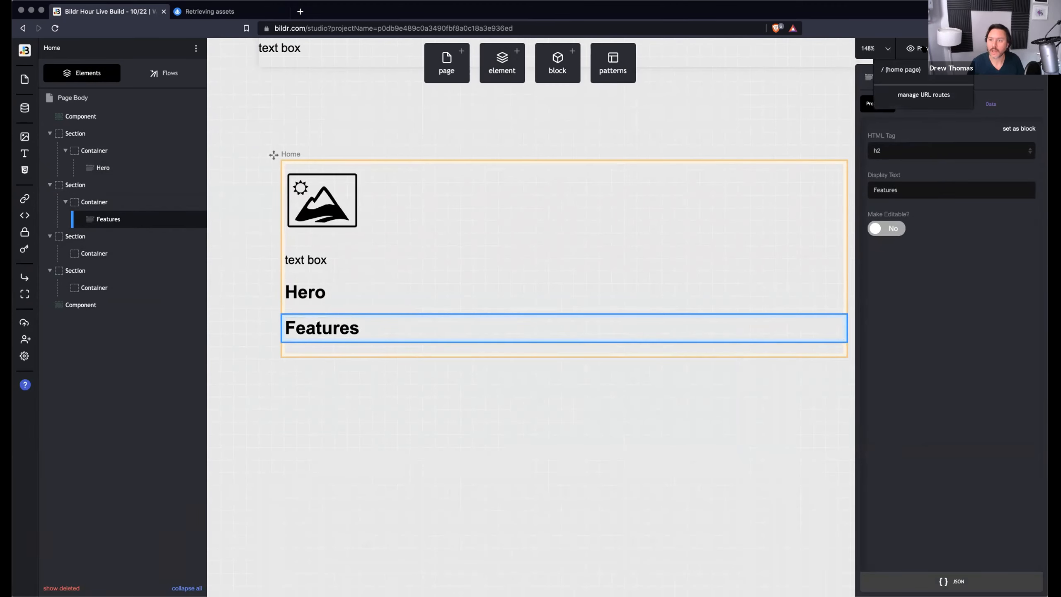
- Preview the Home page in the browser and return to the Bildr studio
{"action": "left_click", "coordinate": [921, 48]}
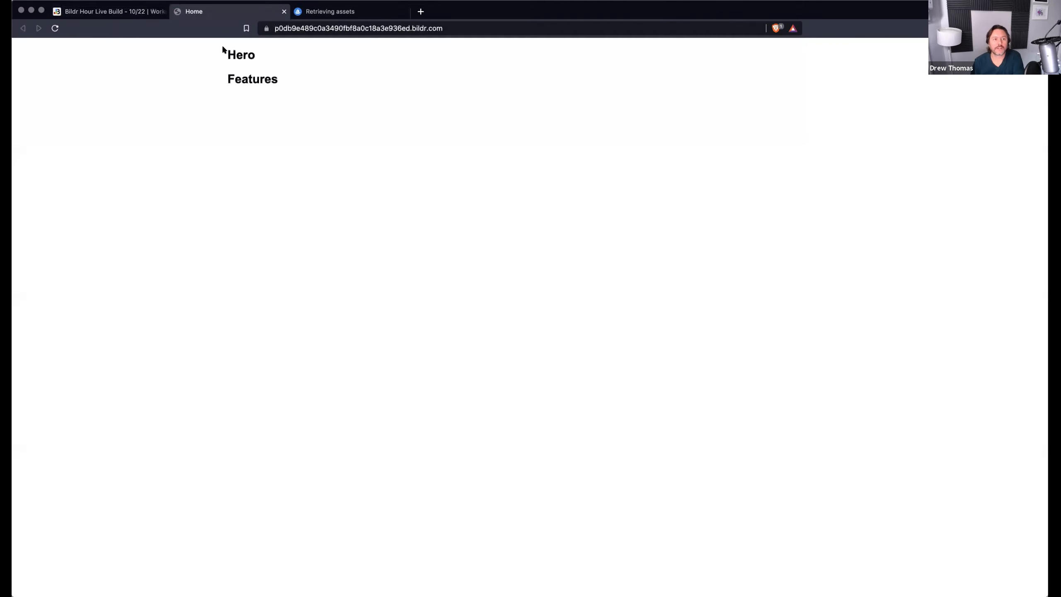
{"action": "left_click", "coordinate": [121, 13]}
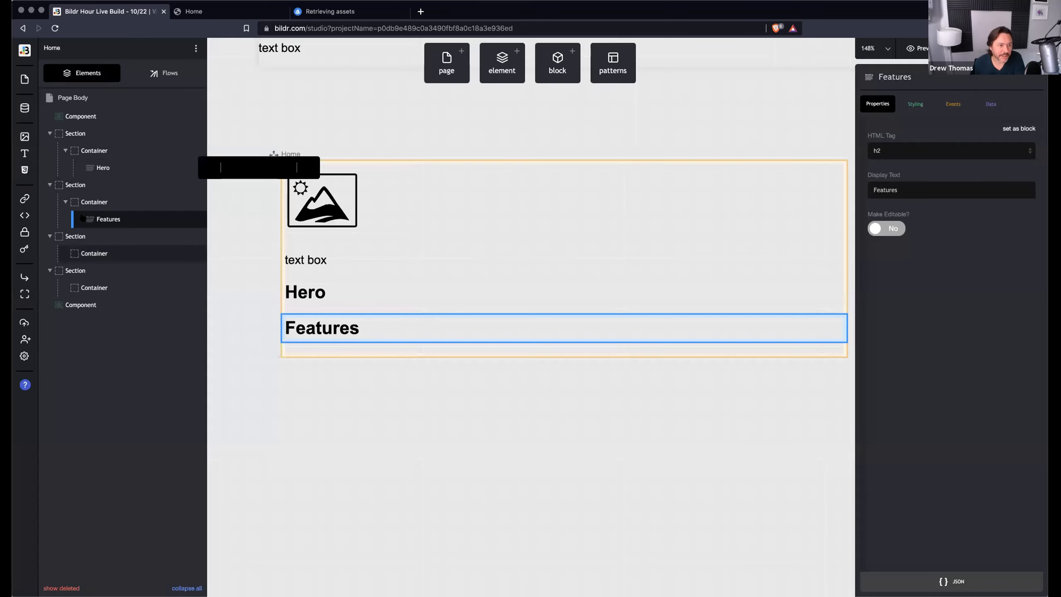
- Give the second Section an inline background-color of blue
{"action": "left_click", "coordinate": [79, 184]}
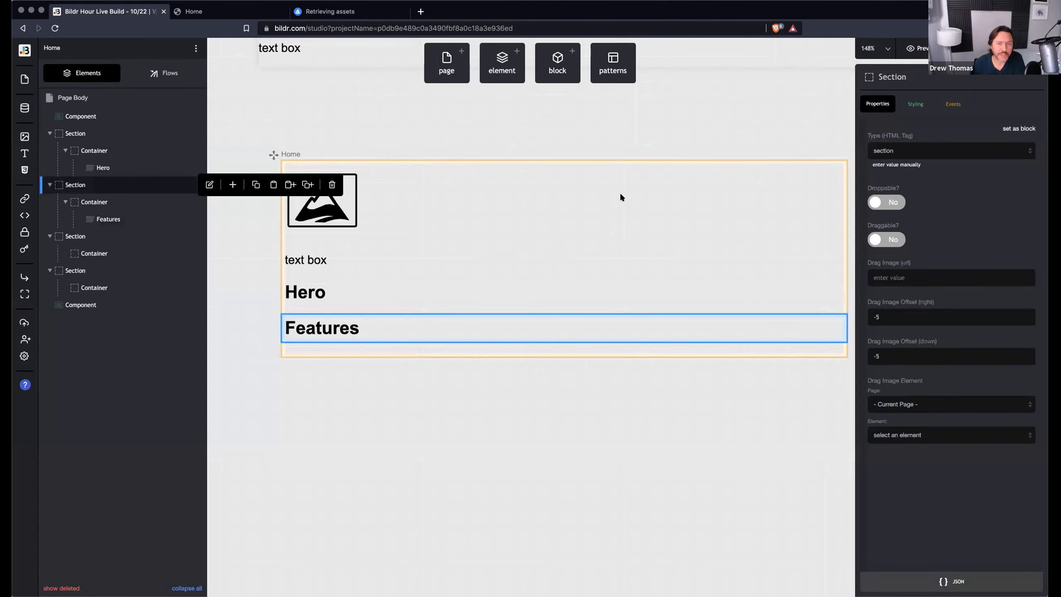
{"action": "left_click", "coordinate": [913, 105]}
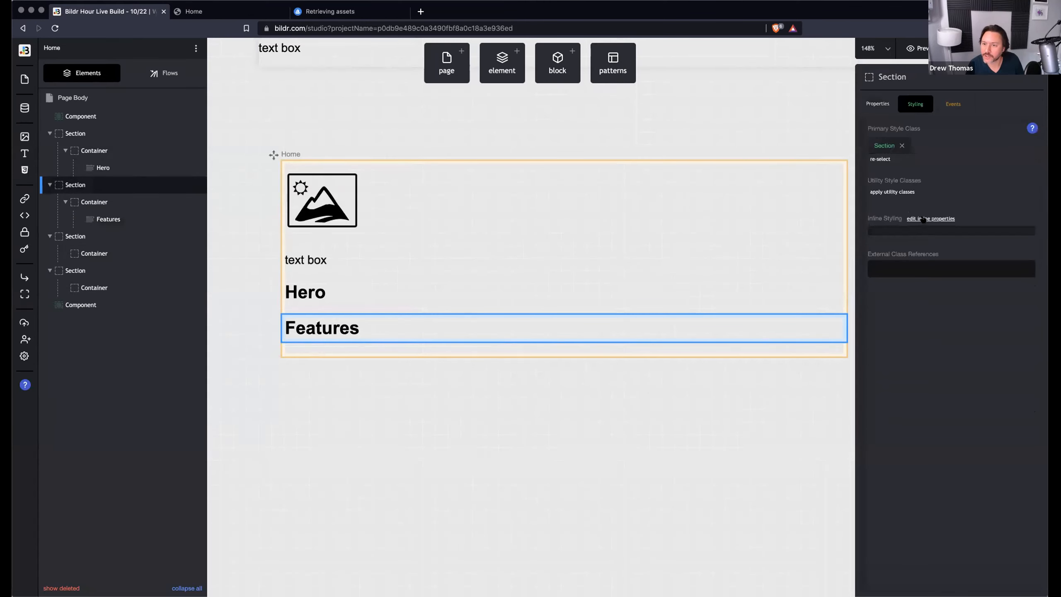
{"action": "left_click", "coordinate": [978, 153]}
{"action": "type", "text": "ba kf"}
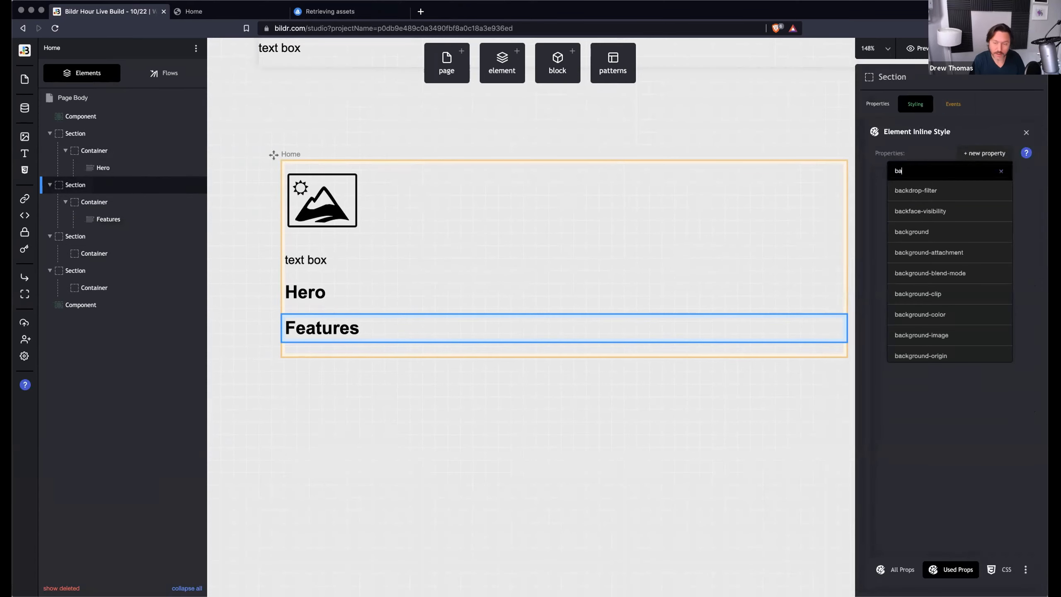
{"action": "key", "text": "BackSpace"}
{"action": "key", "text": "BackSpace"}
{"action": "key", "text": "BackSpace"}
{"action": "type", "text": "ckground"}
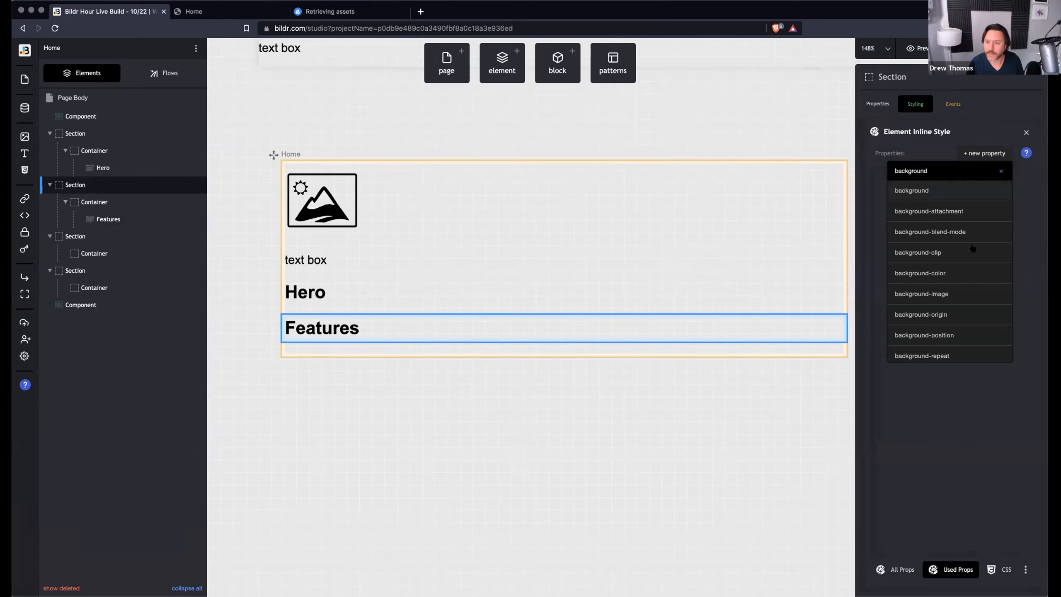
{"action": "left_click", "coordinate": [946, 273]}
{"action": "type", "text": "blue"}
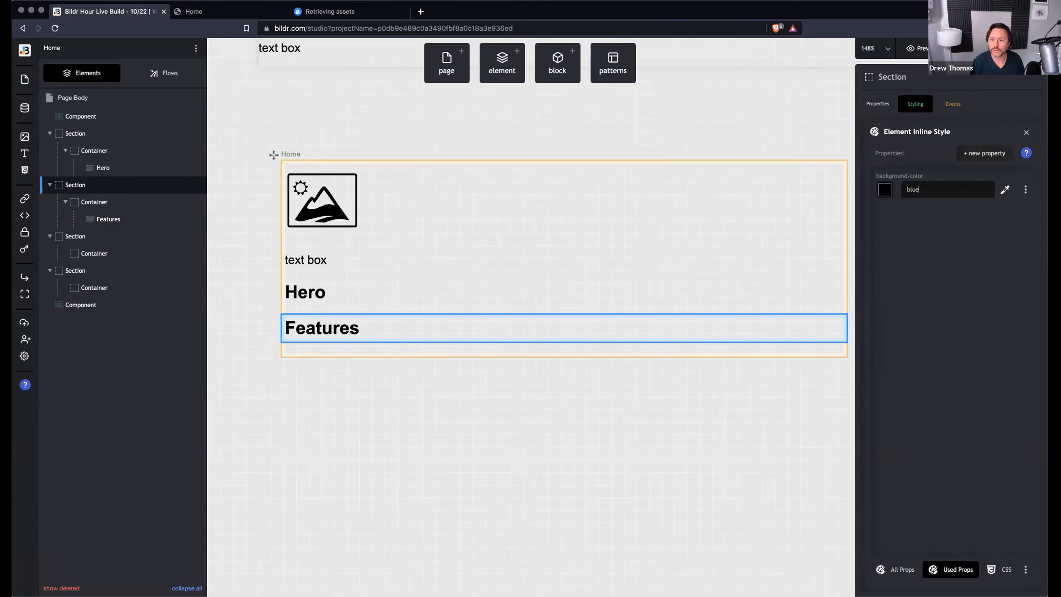
- Give the second Section's Container an inline background-color of red
{"action": "left_click", "coordinate": [95, 202]}
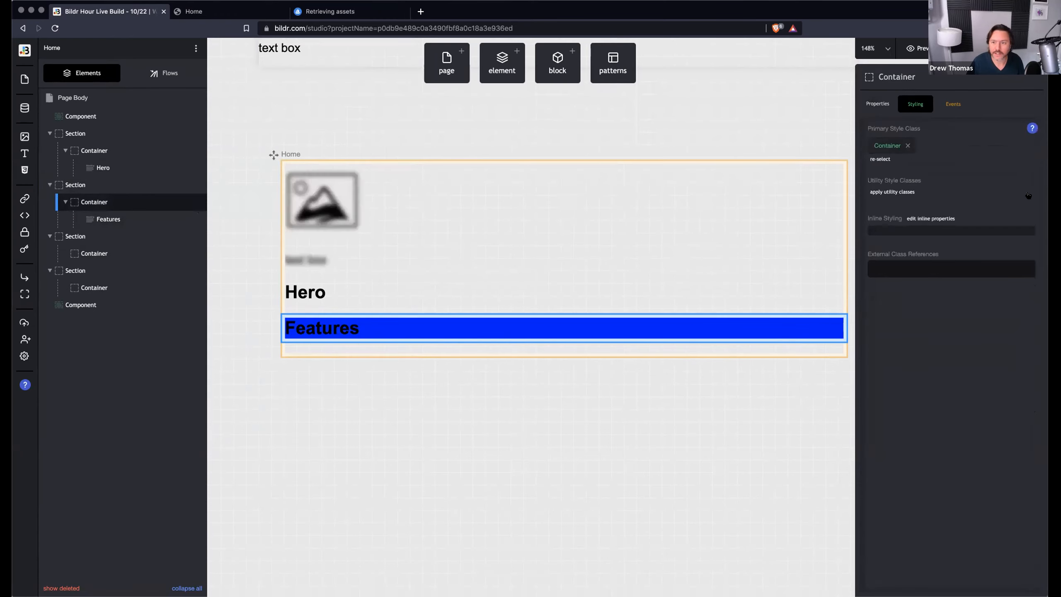
{"action": "left_click", "coordinate": [919, 218]}
{"action": "left_click", "coordinate": [961, 156]}
{"action": "type", "text": "bac"}
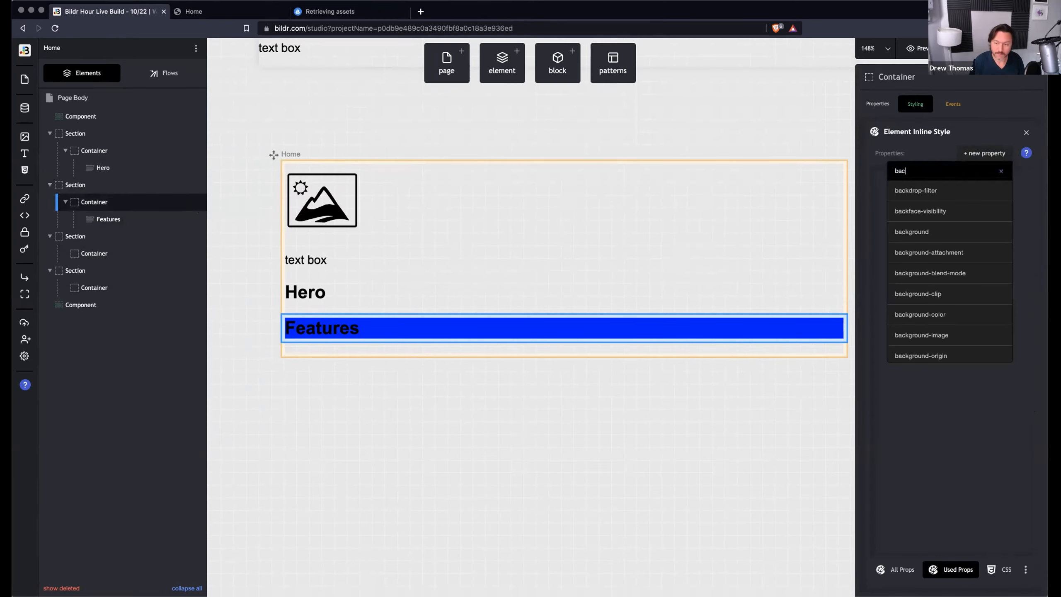
{"action": "left_click", "coordinate": [935, 314]}
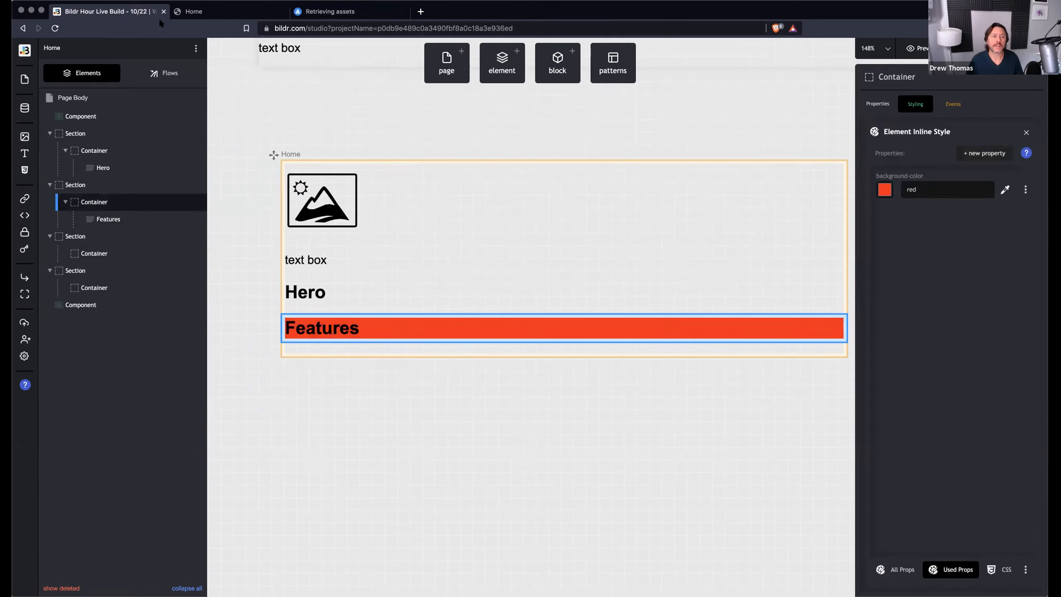
- Check in the Home page preview how the Section and Container respond to narrower widths, using the browser's developer tools
{"action": "left_click", "coordinate": [214, 15]}
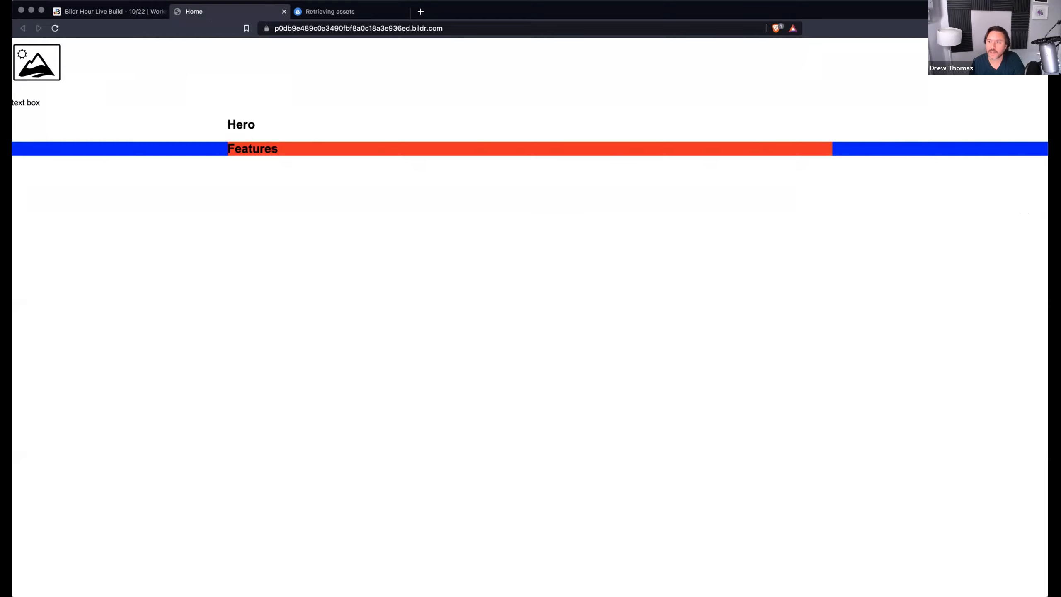
{"action": "right_click", "coordinate": [866, 94]}
{"action": "left_click", "coordinate": [902, 202]}
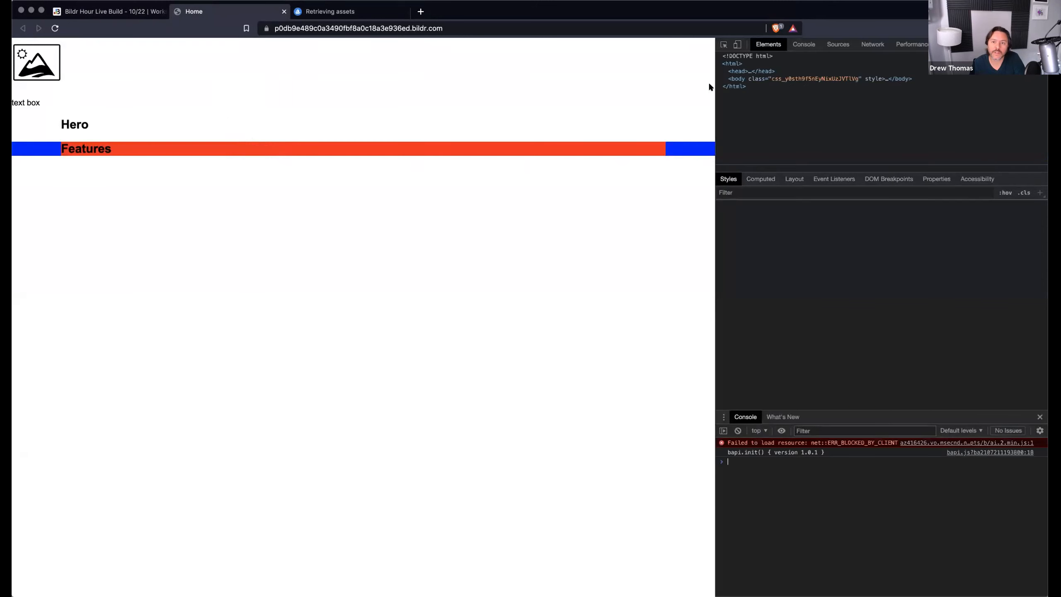
{"action": "left_click", "coordinate": [708, 85]}
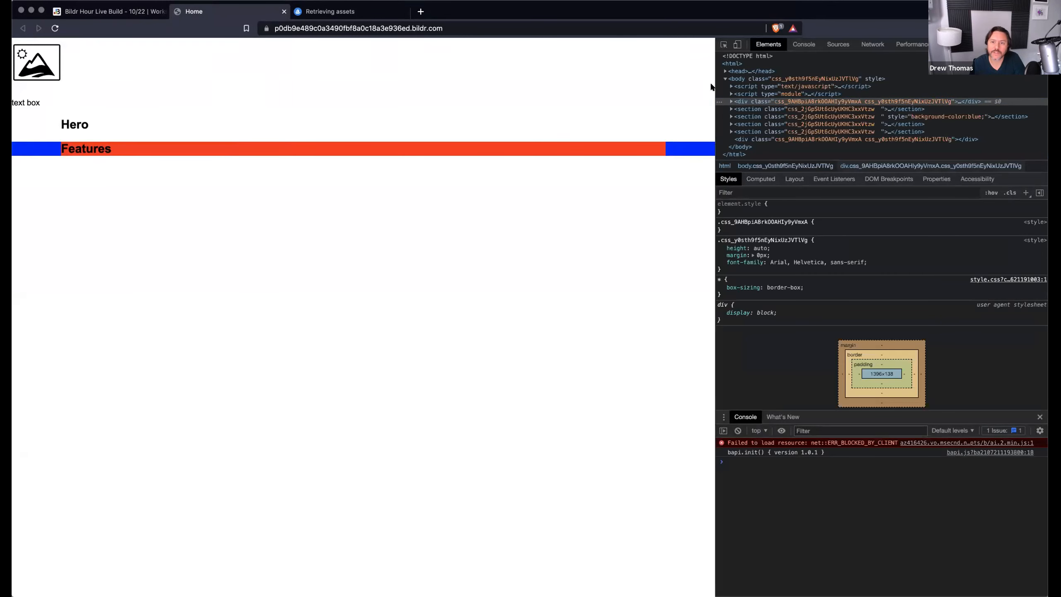
{"action": "left_click_drag", "start_coordinate": [711, 179], "coordinate": [360, 175]}
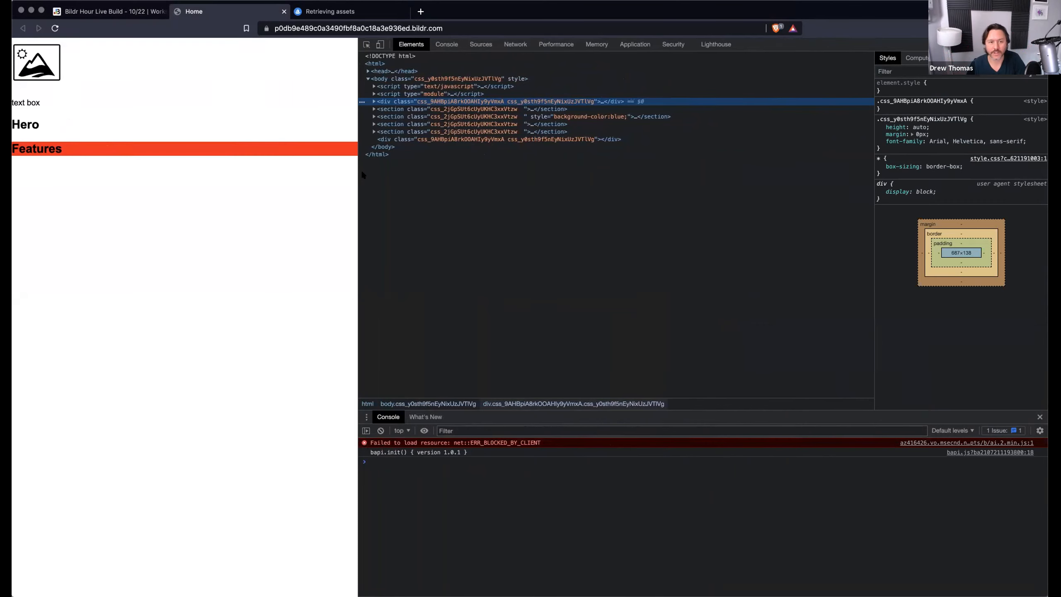
{"action": "left_click_drag", "start_coordinate": [360, 174], "coordinate": [363, 175]}
{"action": "left_click_drag", "start_coordinate": [527, 181], "coordinate": [692, 193]}
{"action": "key", "text": "super+alt+i"}
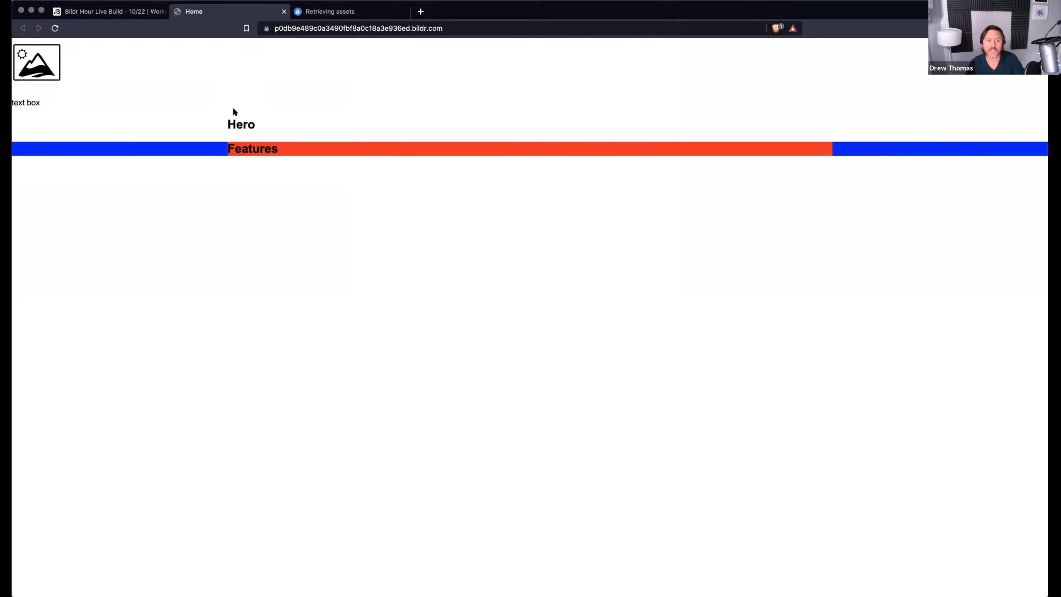
- Return to the Bildr studio and give the third Section an inline background-color of green
{"action": "left_click", "coordinate": [116, 10]}
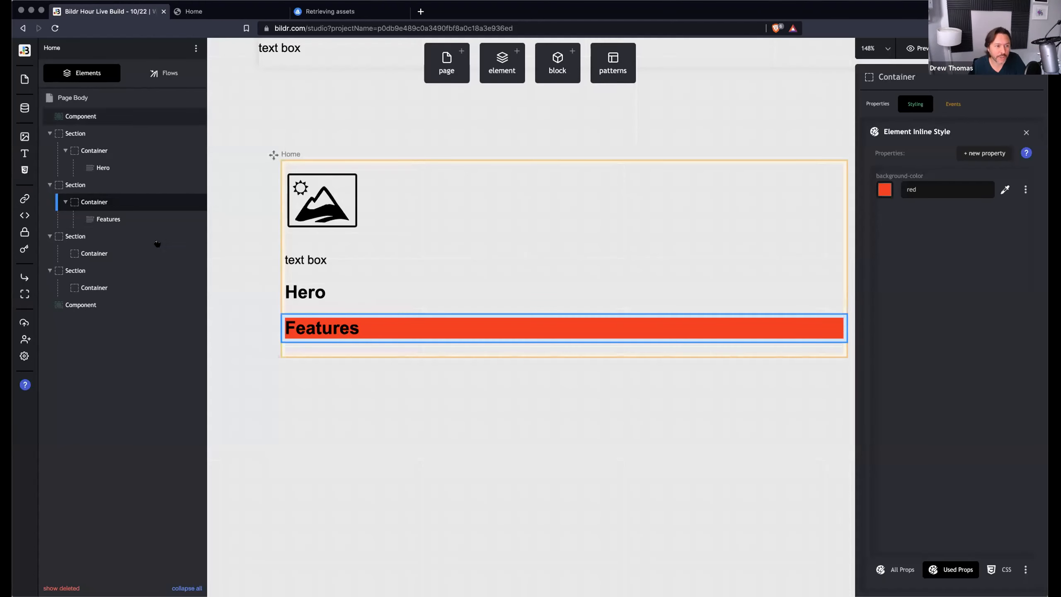
{"action": "left_click", "coordinate": [91, 237]}
{"action": "left_click", "coordinate": [931, 218]}
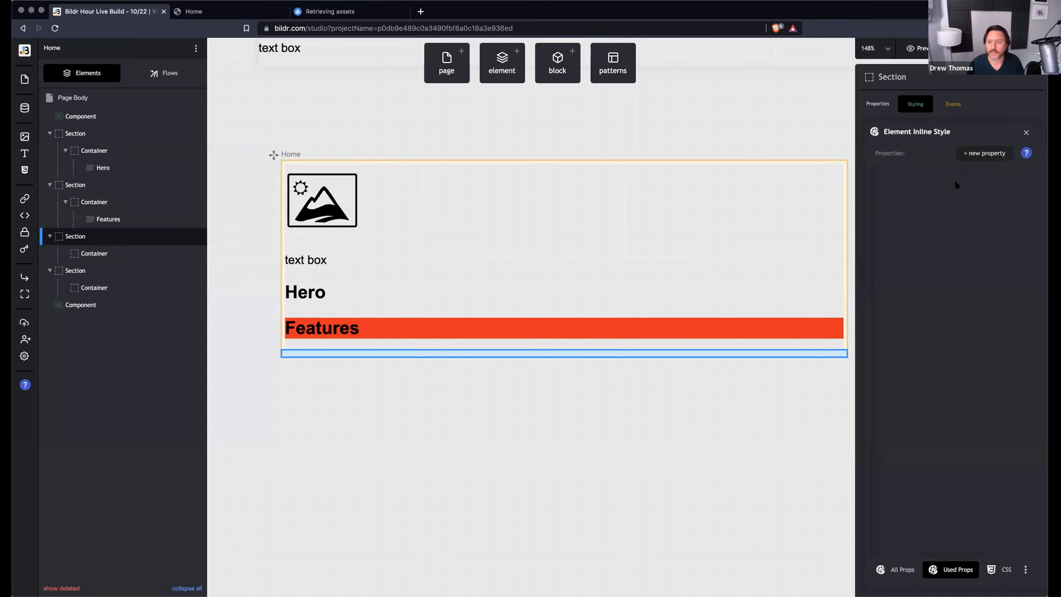
{"action": "left_click", "coordinate": [978, 153]}
{"action": "type", "text": "background-co"}
{"action": "key", "text": "BackSpace"}
{"action": "type", "text": "color"}
{"action": "key", "text": "Return"}
{"action": "type", "text": "green"}
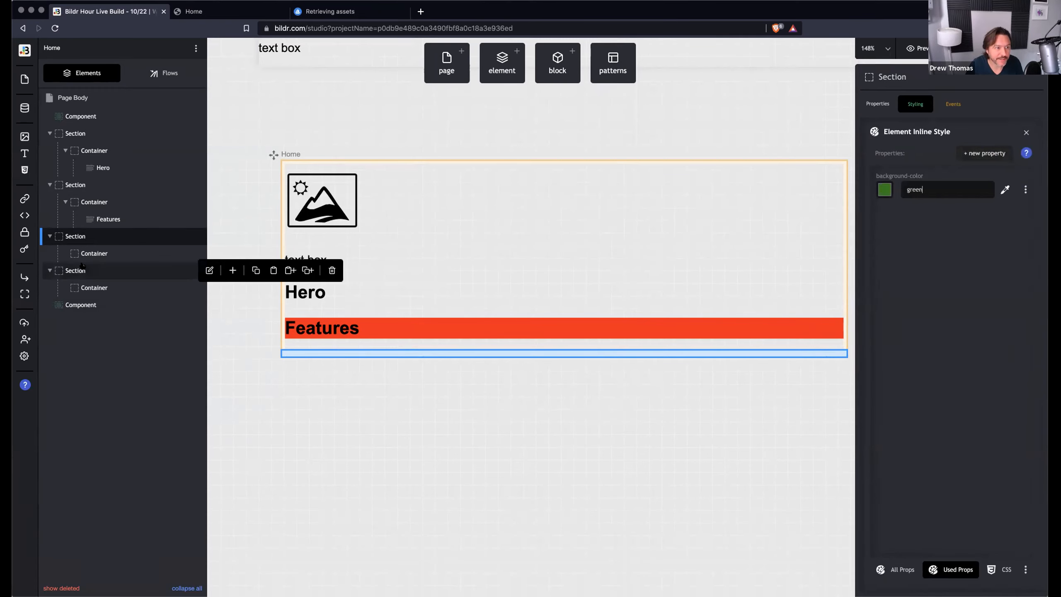
- Give the third Section's Container an inline background-color of purple
{"action": "left_click", "coordinate": [165, 251]}
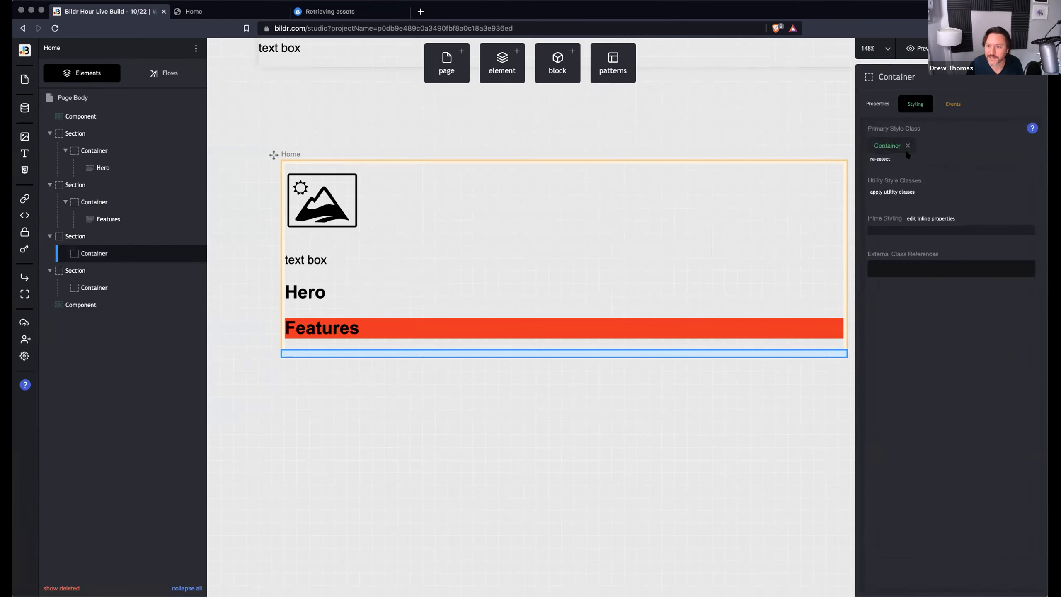
{"action": "left_click", "coordinate": [917, 218]}
{"action": "left_click", "coordinate": [968, 153]}
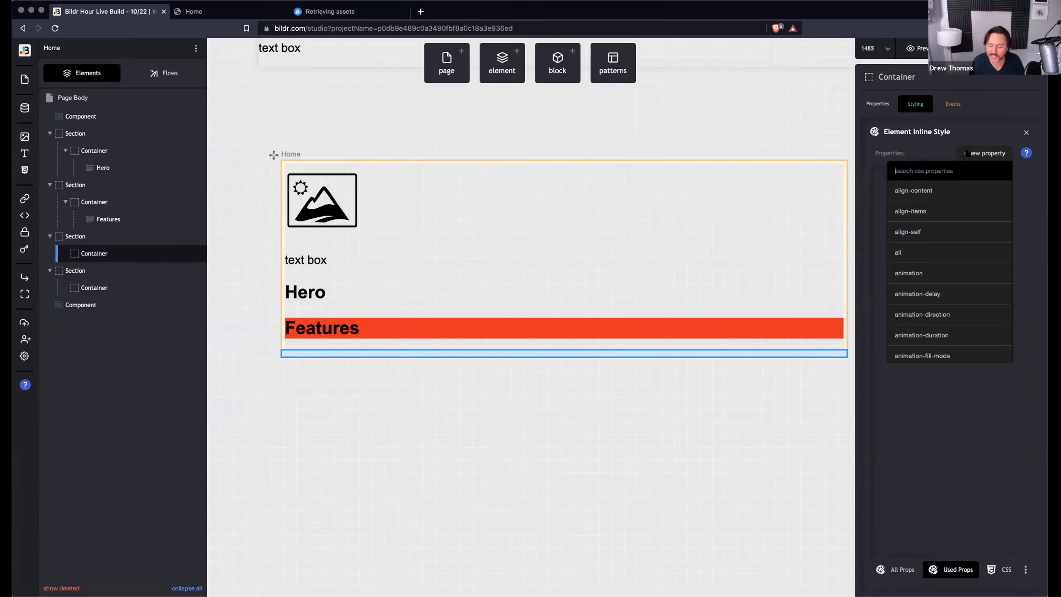
{"action": "type", "text": "background-color"}
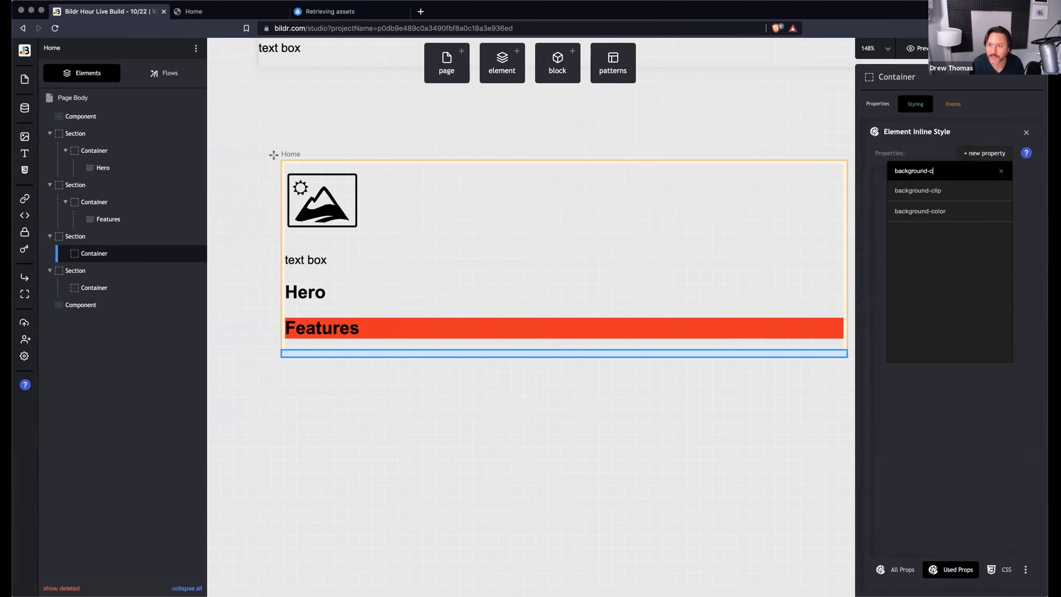
{"action": "left_click", "coordinate": [935, 191]}
{"action": "type", "text": "purple"}
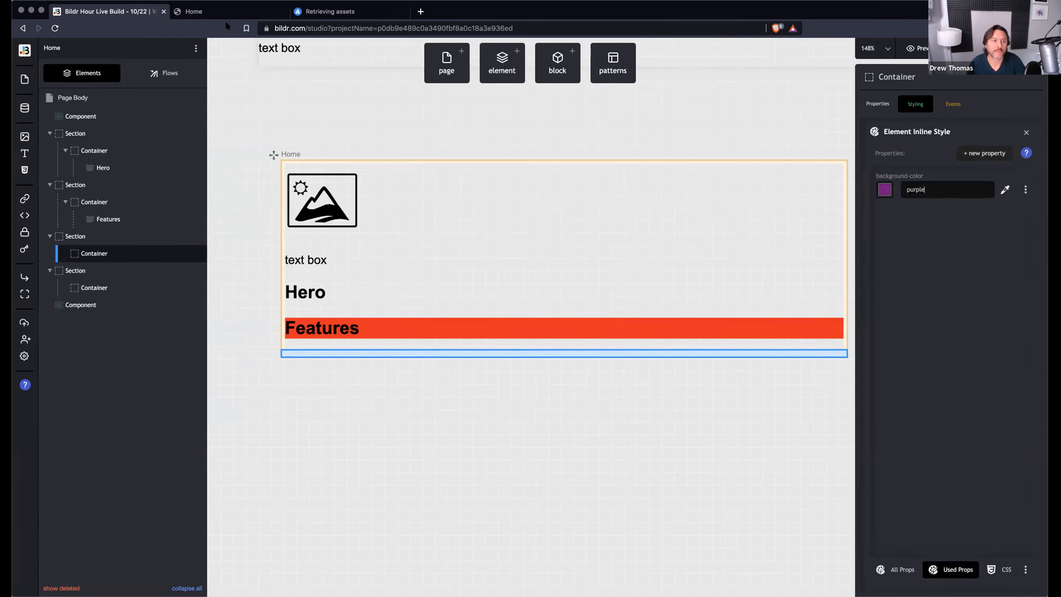
- Reload the Home page preview to check the new backgrounds and return to the Bildr studio
{"action": "left_click", "coordinate": [223, 9]}
{"action": "left_click", "coordinate": [50, 28]}
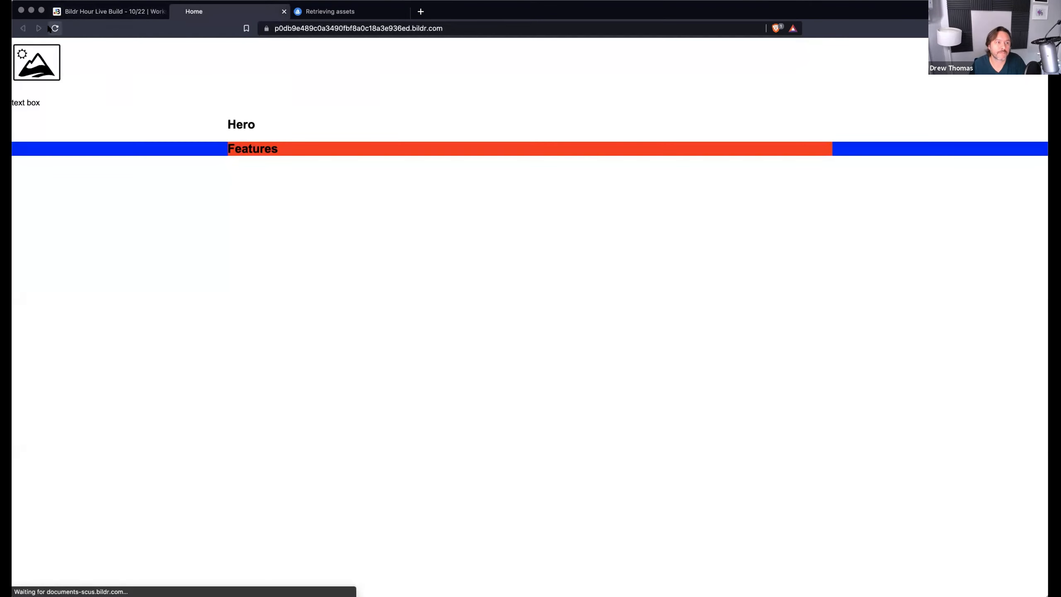
{"action": "left_click", "coordinate": [121, 11]}
{"action": "mouse_move", "coordinate": [130, 252]}
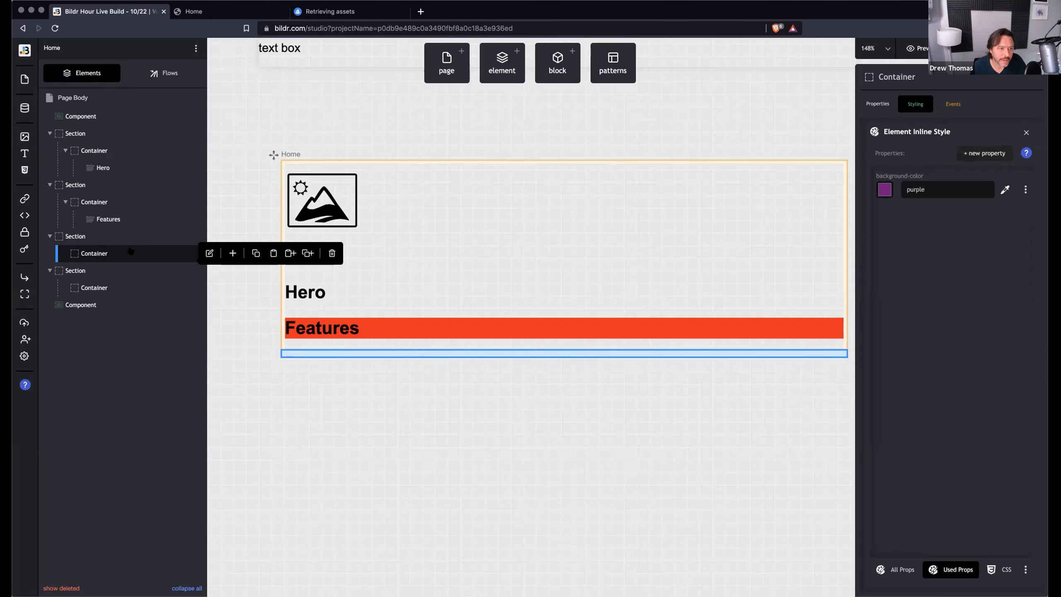
- Add a Heading reading "test" inside the third Section's Container
{"action": "left_click", "coordinate": [233, 253]}
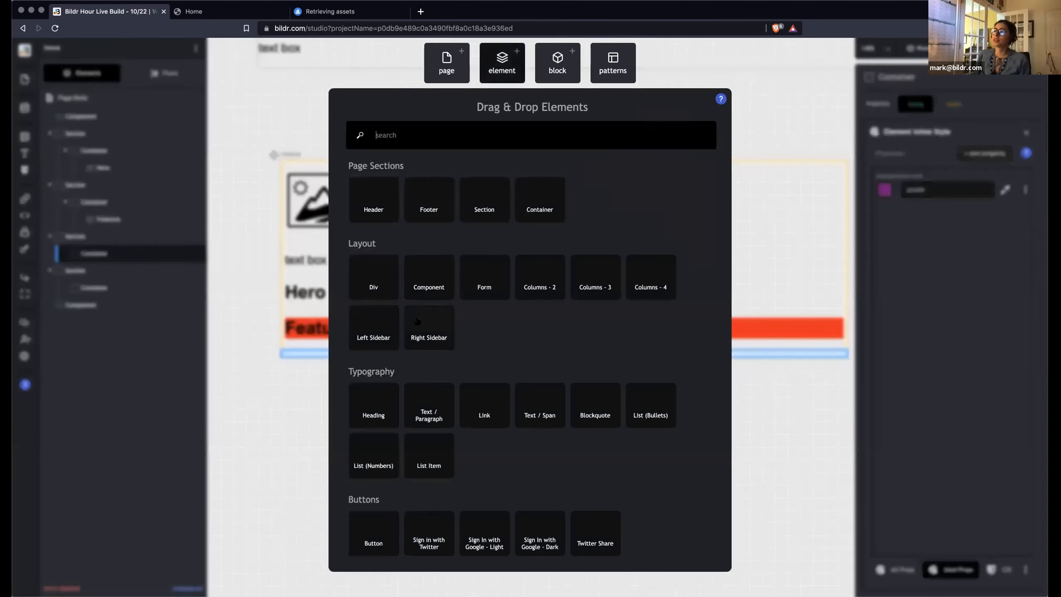
{"action": "left_click", "coordinate": [377, 402]}
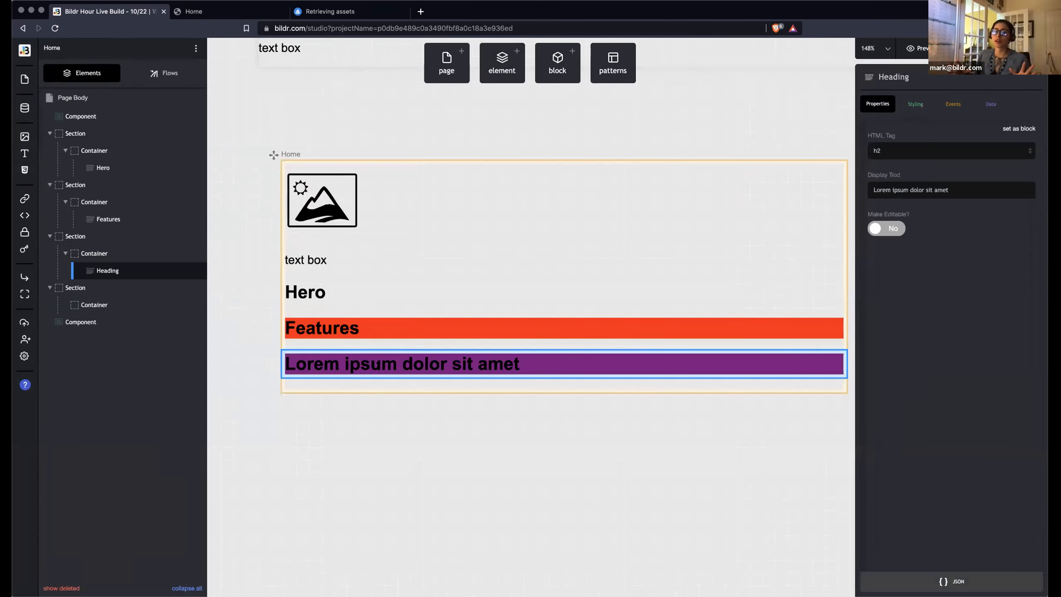
{"action": "double_click", "coordinate": [377, 364]}
{"action": "type", "text": "test"}
{"action": "left_click", "coordinate": [372, 419]}
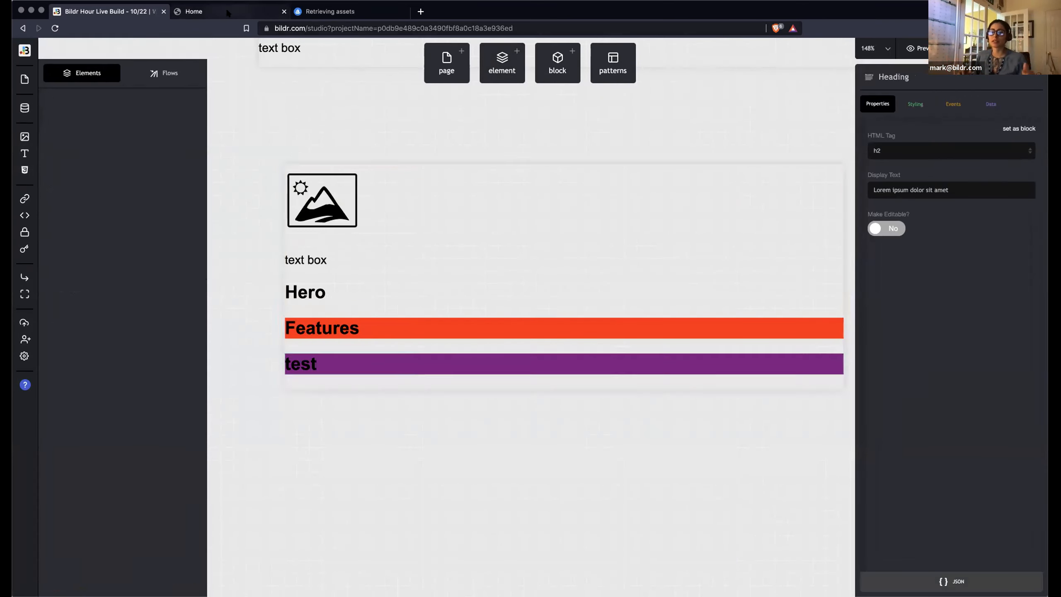
- Compare the Home page preview with the studio's element tree, examining the Features heading and the spacing between the Sections
{"action": "left_click", "coordinate": [228, 13]}
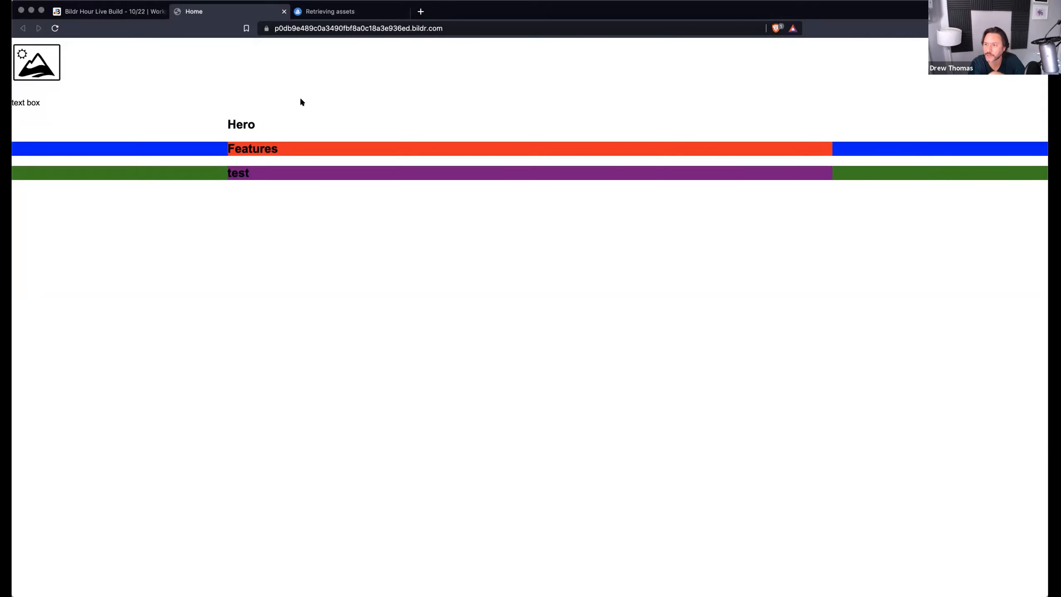
{"action": "left_click", "coordinate": [92, 12]}
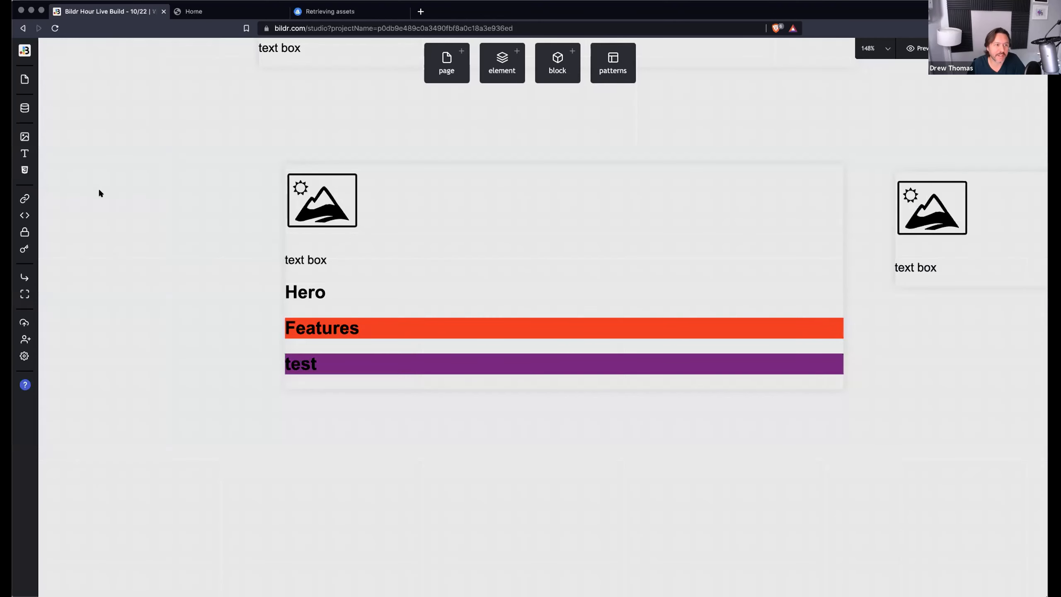
{"action": "left_click", "coordinate": [342, 328]}
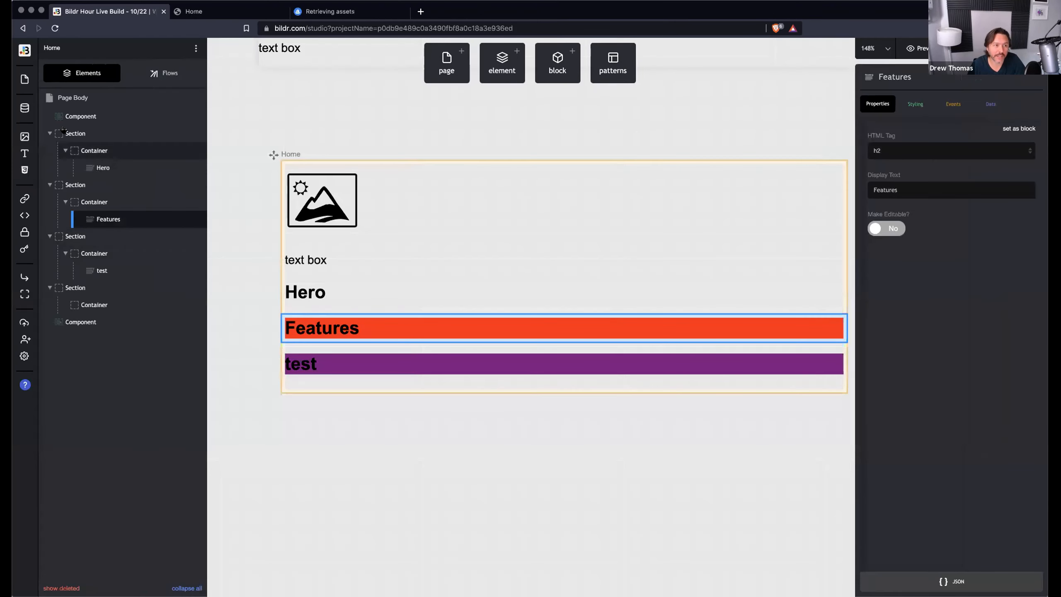
{"action": "mouse_move", "coordinate": [70, 132]}
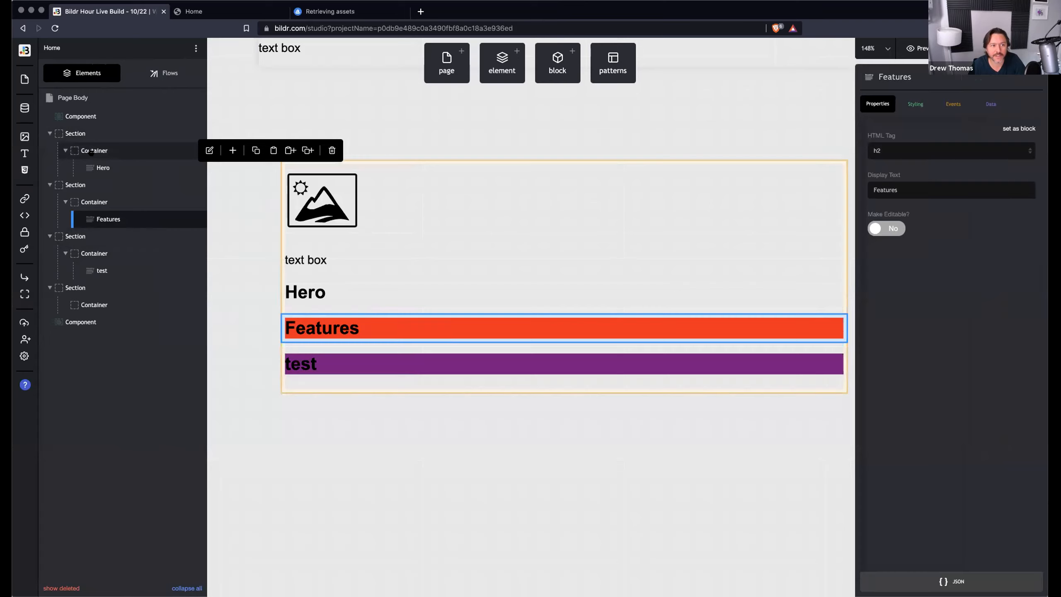
{"action": "mouse_move", "coordinate": [106, 167]}
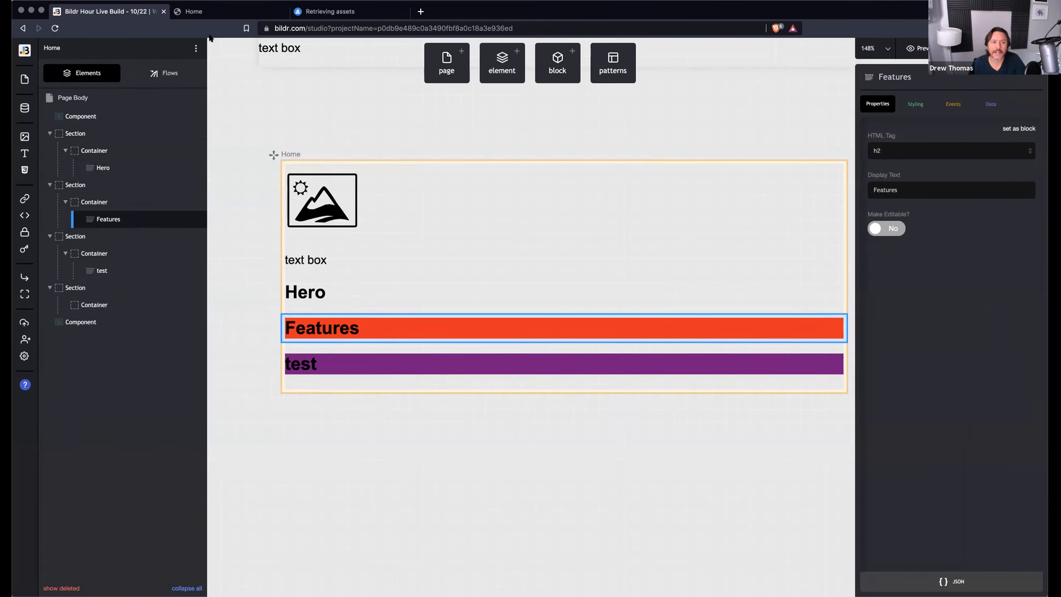
{"action": "left_click", "coordinate": [201, 10]}
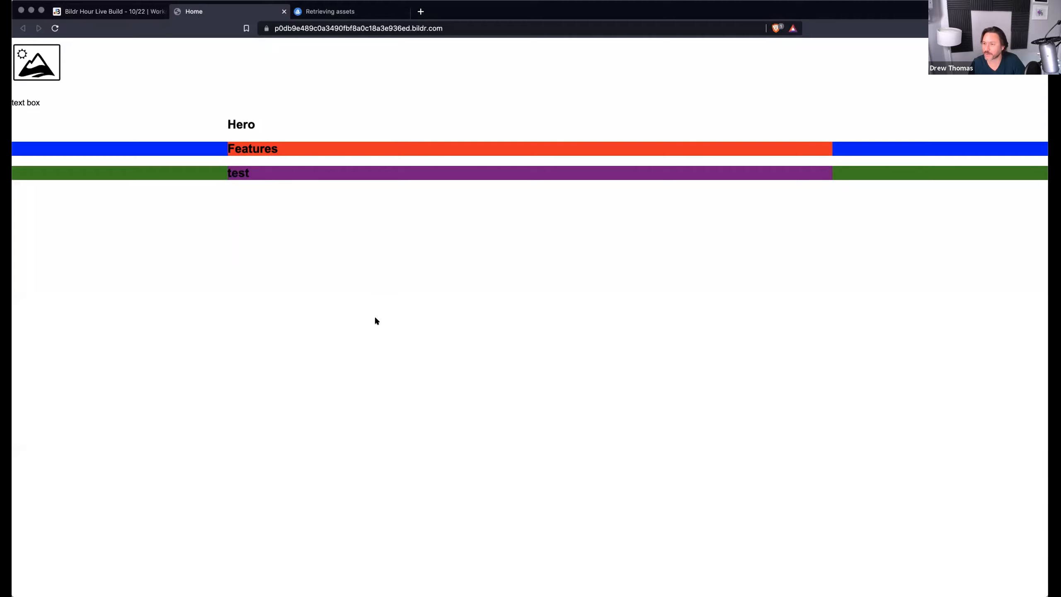
{"action": "double_click", "coordinate": [242, 145]}
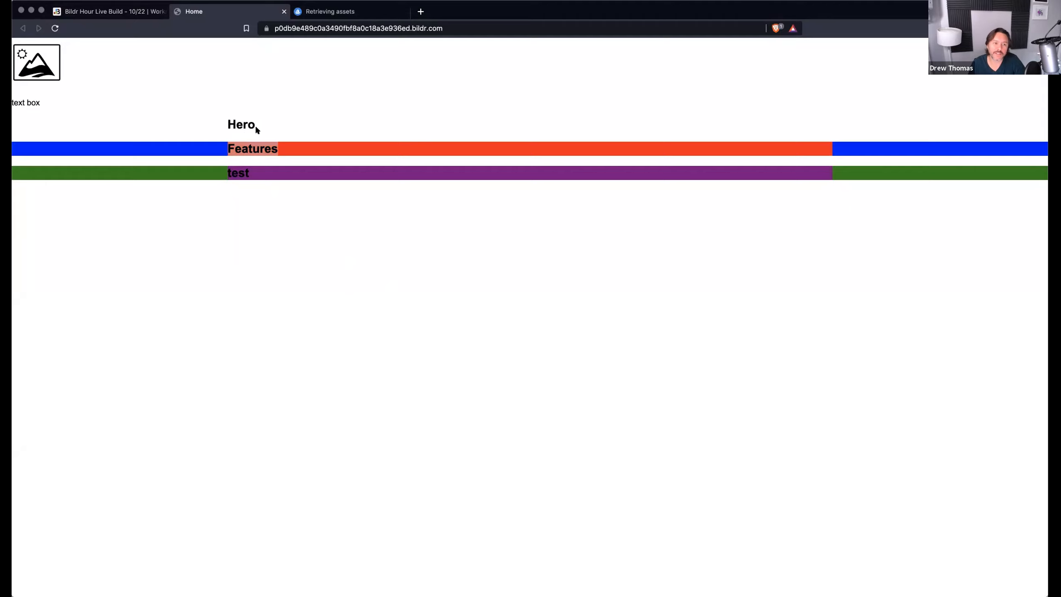
{"action": "left_click", "coordinate": [231, 147]}
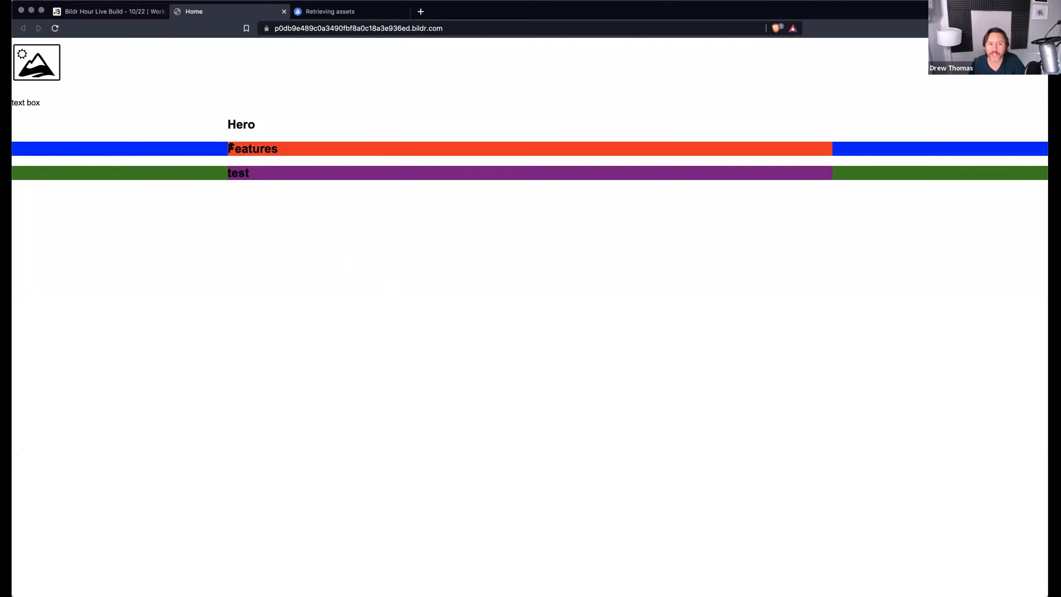
{"action": "left_click_drag", "start_coordinate": [245, 149], "coordinate": [276, 147]}
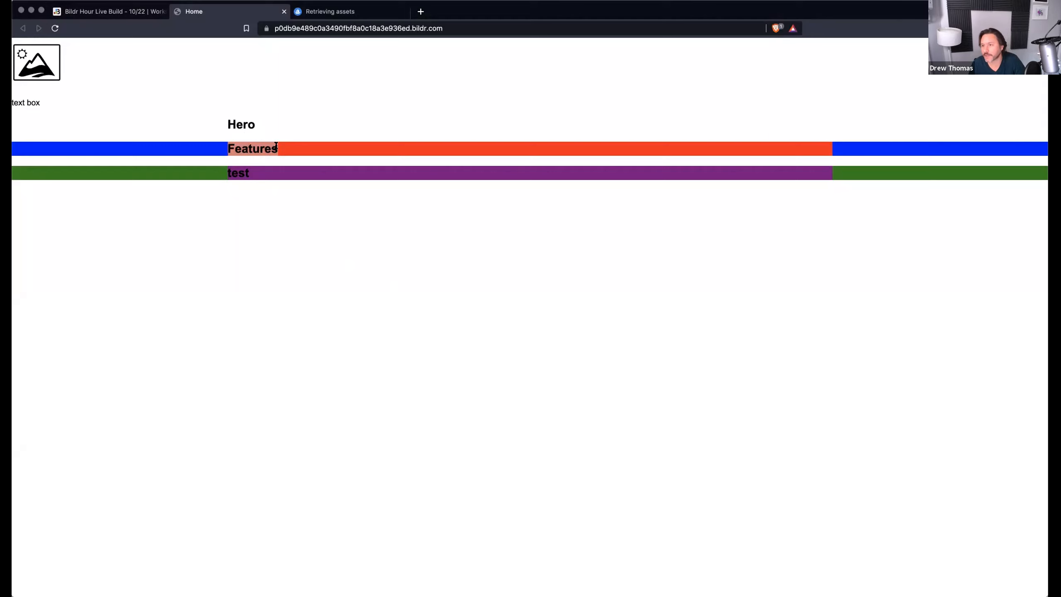
{"action": "left_click", "coordinate": [111, 11]}
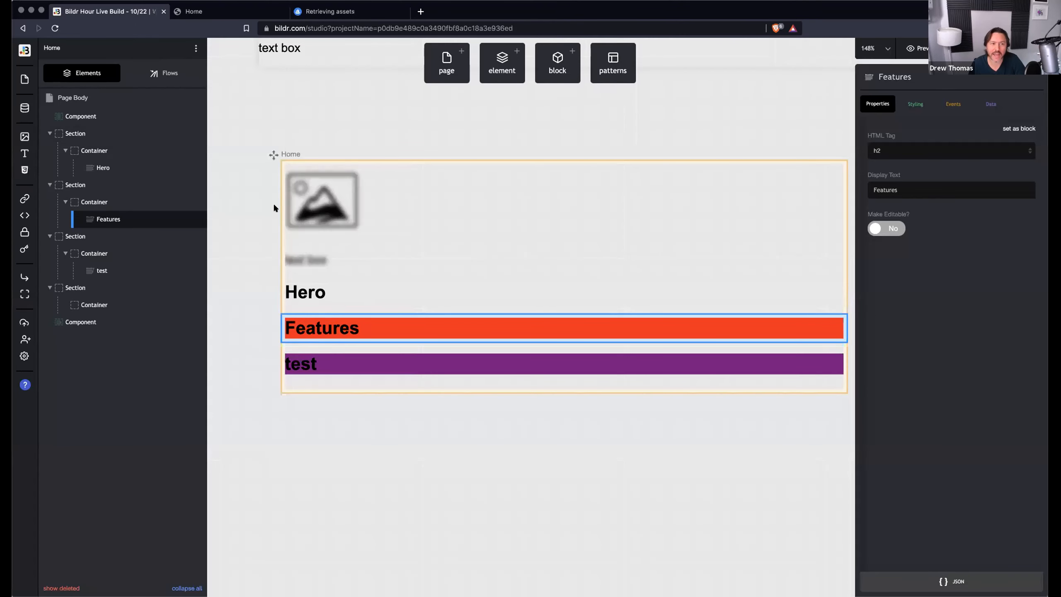
{"action": "left_click", "coordinate": [217, 11]}
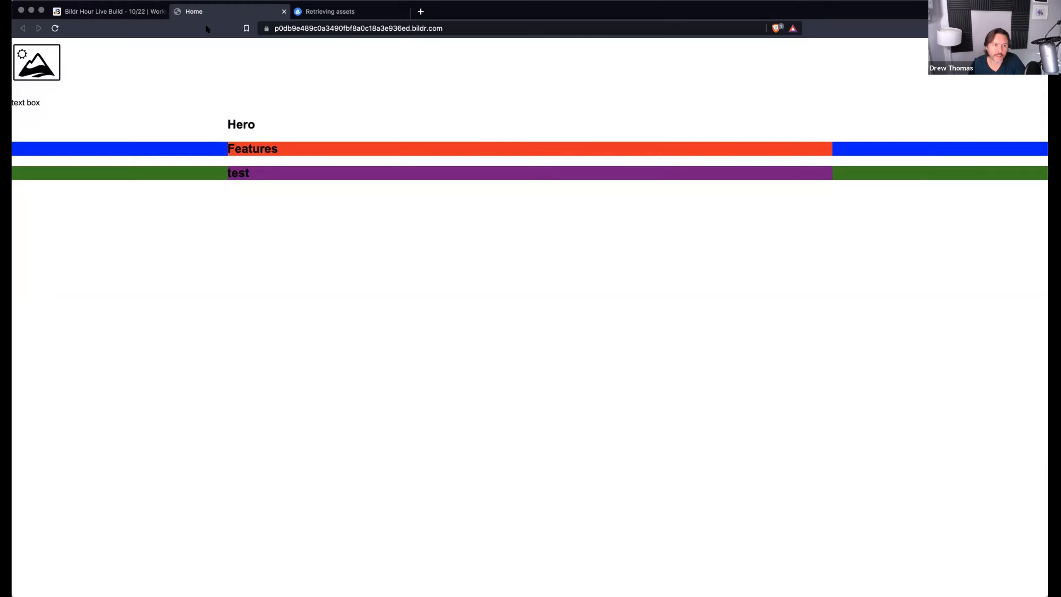
- Inspect the Features heading in the preview with the browser's developer tools and give it a margin of 0
{"action": "right_click", "coordinate": [259, 149]}
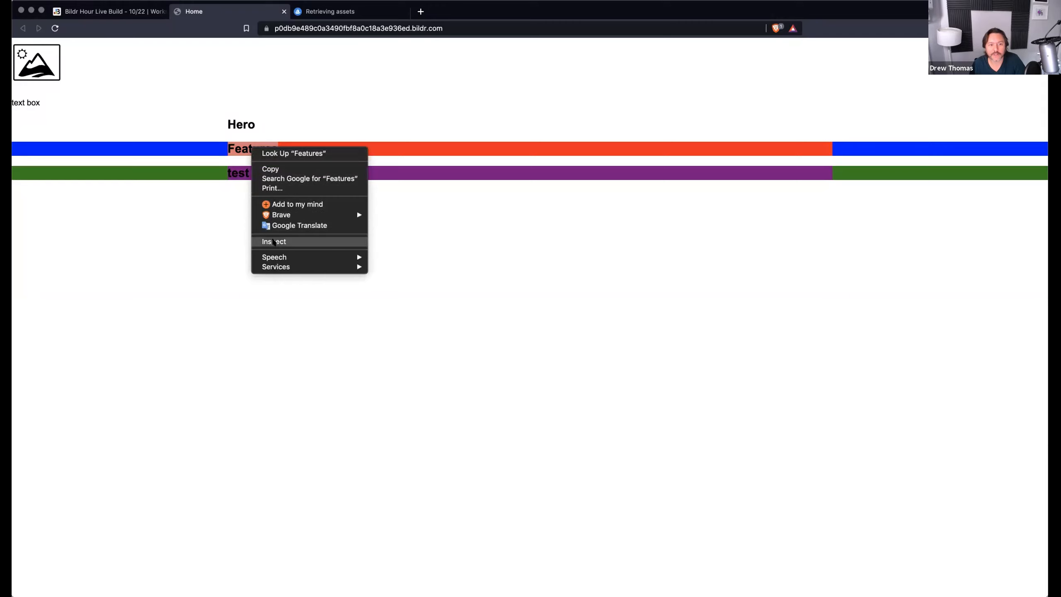
{"action": "left_click", "coordinate": [276, 241]}
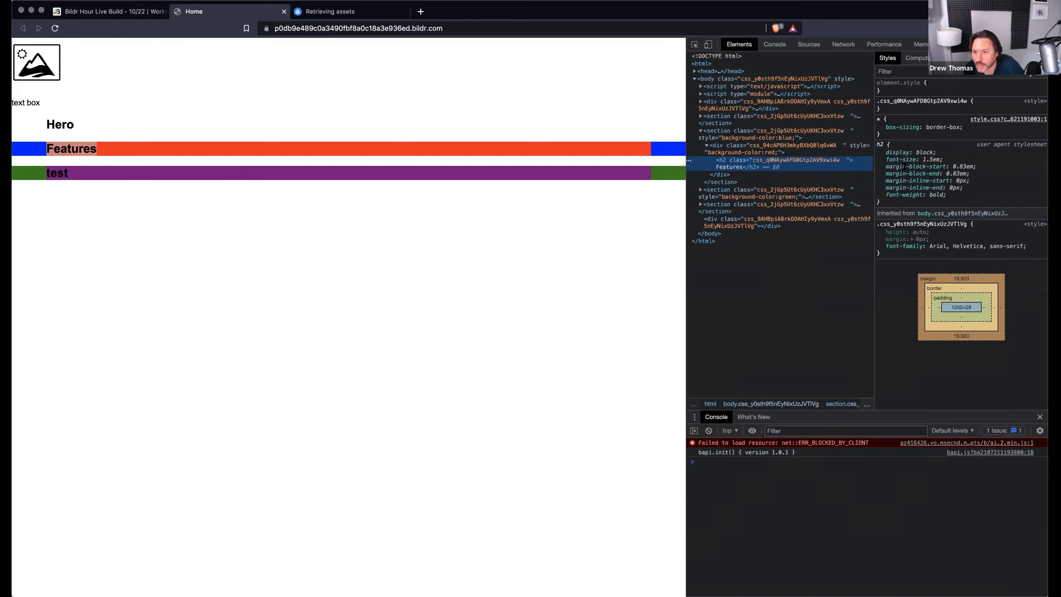
{"action": "left_click", "coordinate": [919, 166]}
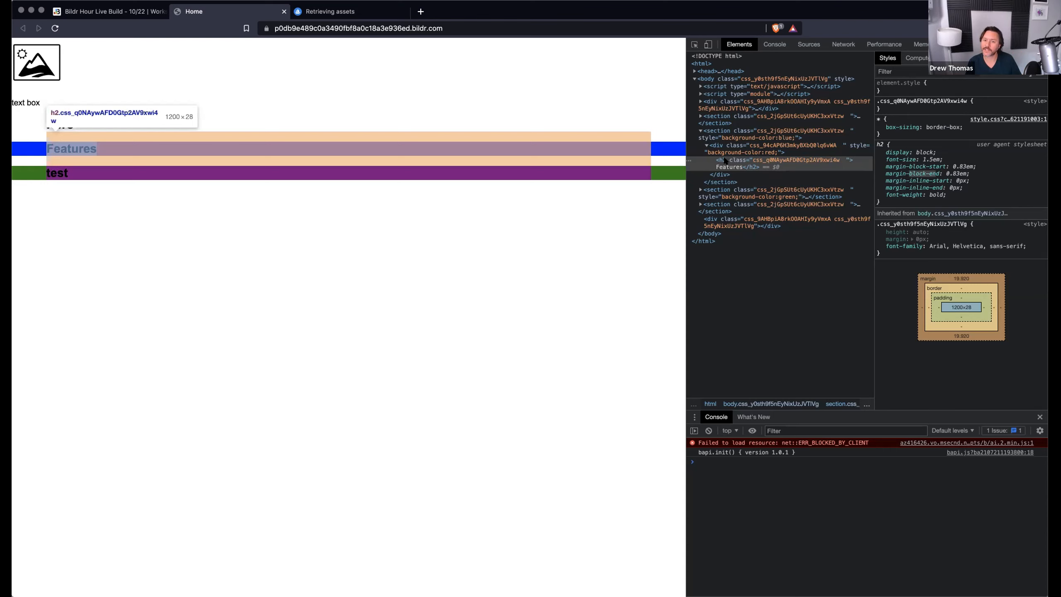
{"action": "left_click", "coordinate": [926, 84]}
{"action": "type", "text": "margin"}
{"action": "key", "text": "Tab"}
{"action": "type", "text": "0"}
{"action": "key", "text": "Return"}
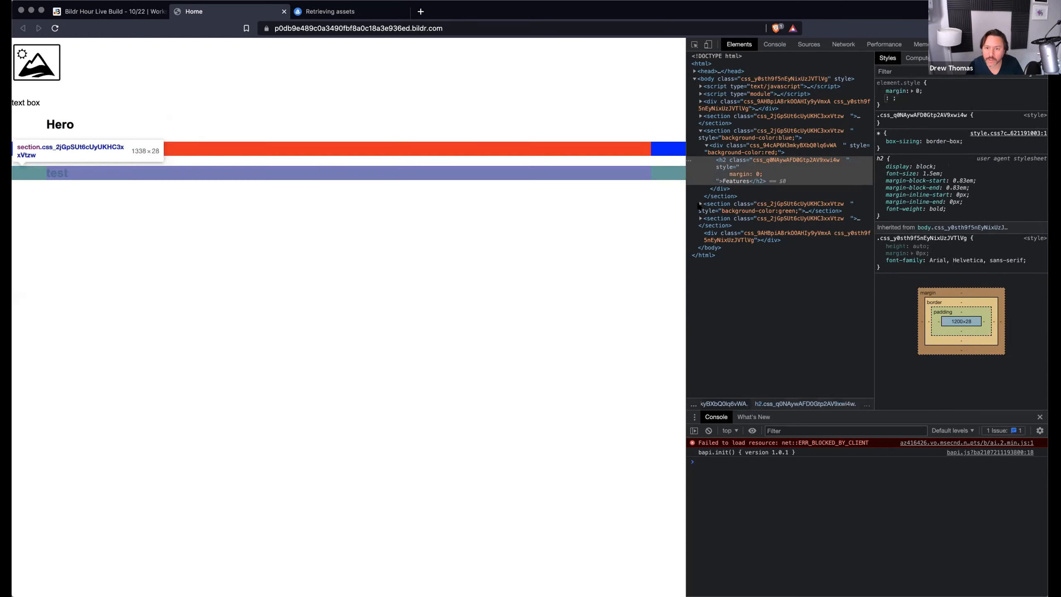
- Find the test heading inside the green section's markup in the developer tools and give it a margin of 0
{"action": "left_click", "coordinate": [701, 204]}
{"action": "left_click", "coordinate": [711, 219]}
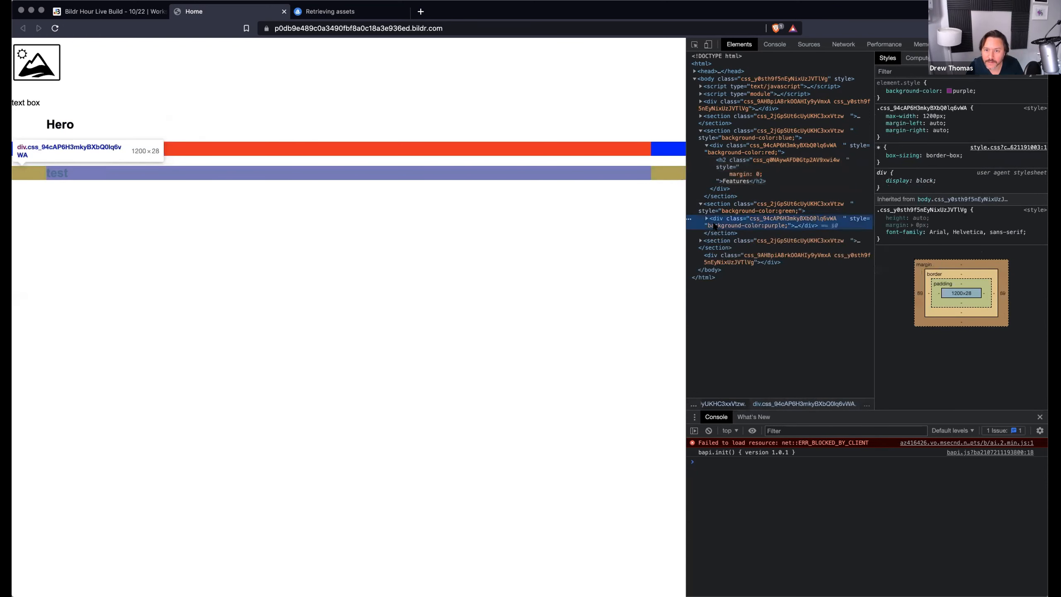
{"action": "left_click", "coordinate": [706, 218]}
{"action": "left_click", "coordinate": [728, 234]}
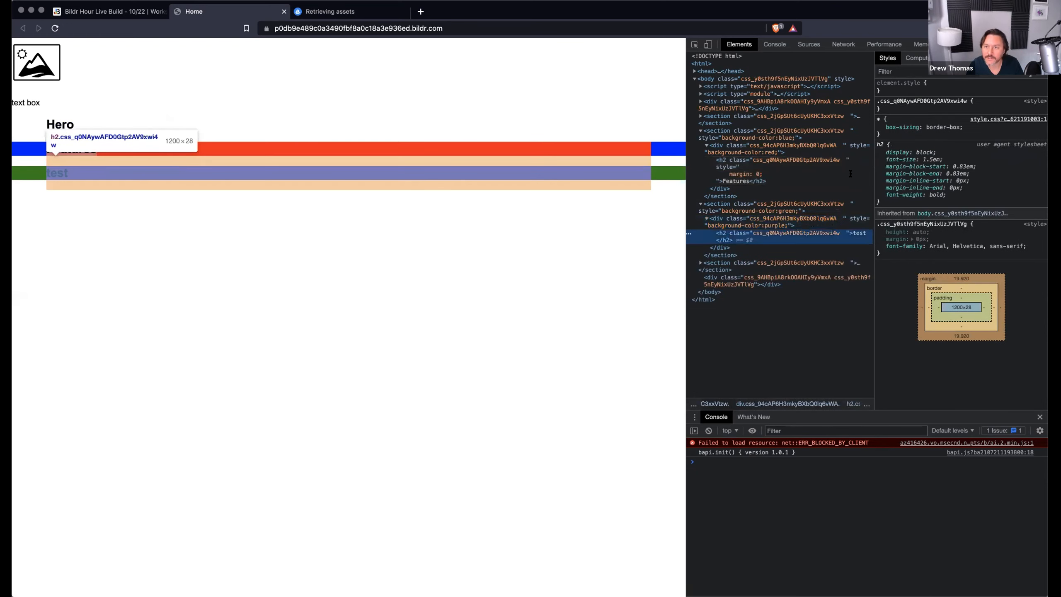
{"action": "left_click", "coordinate": [918, 86]}
{"action": "type", "text": "mar"}
{"action": "key", "text": "Tab"}
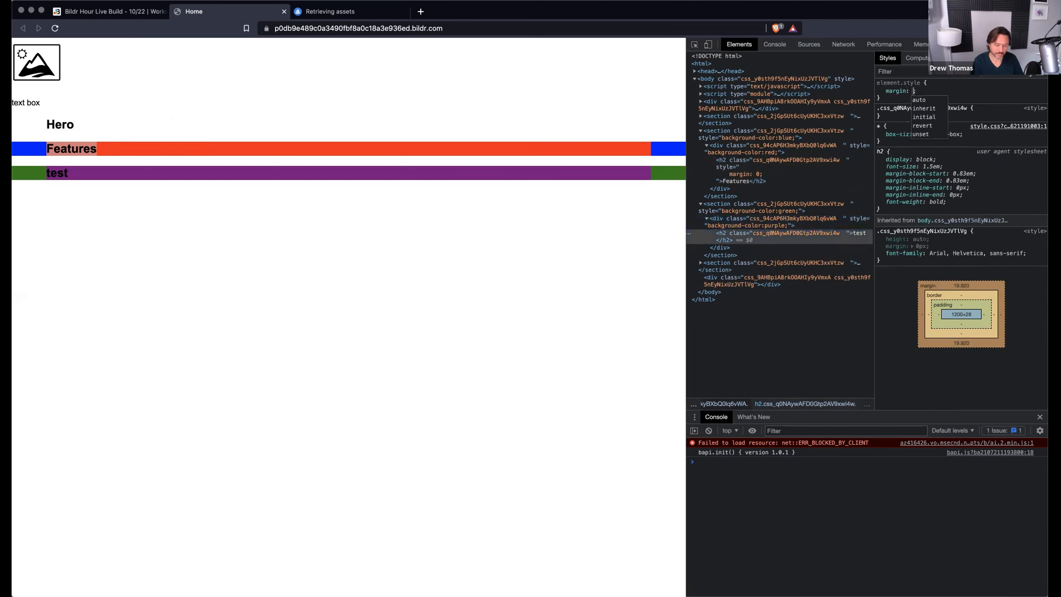
{"action": "type", "text": "0"}
{"action": "key", "text": "Return"}
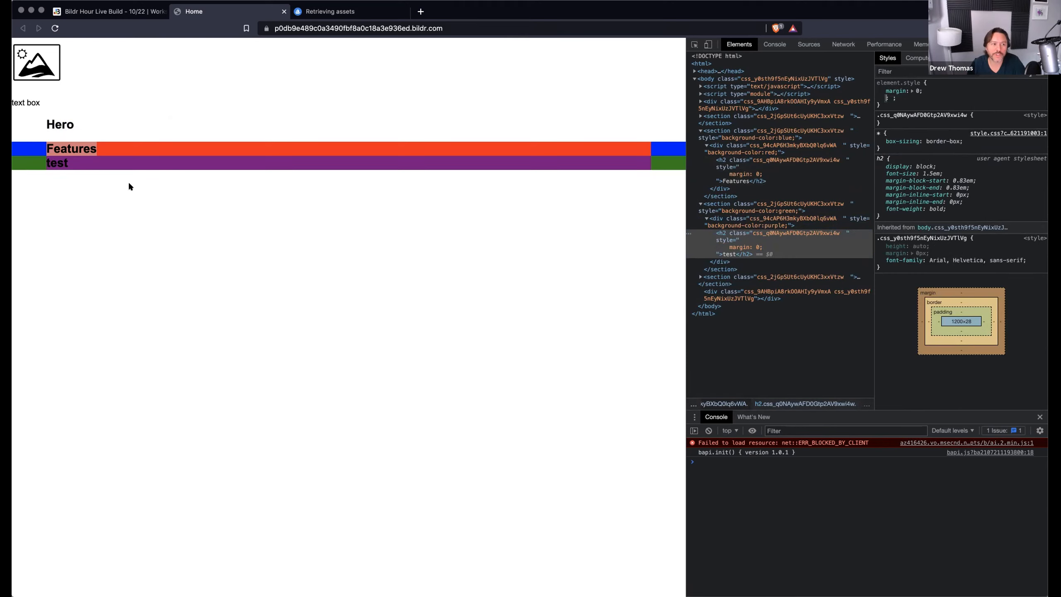
{"action": "left_click_drag", "start_coordinate": [93, 152], "coordinate": [109, 154]}
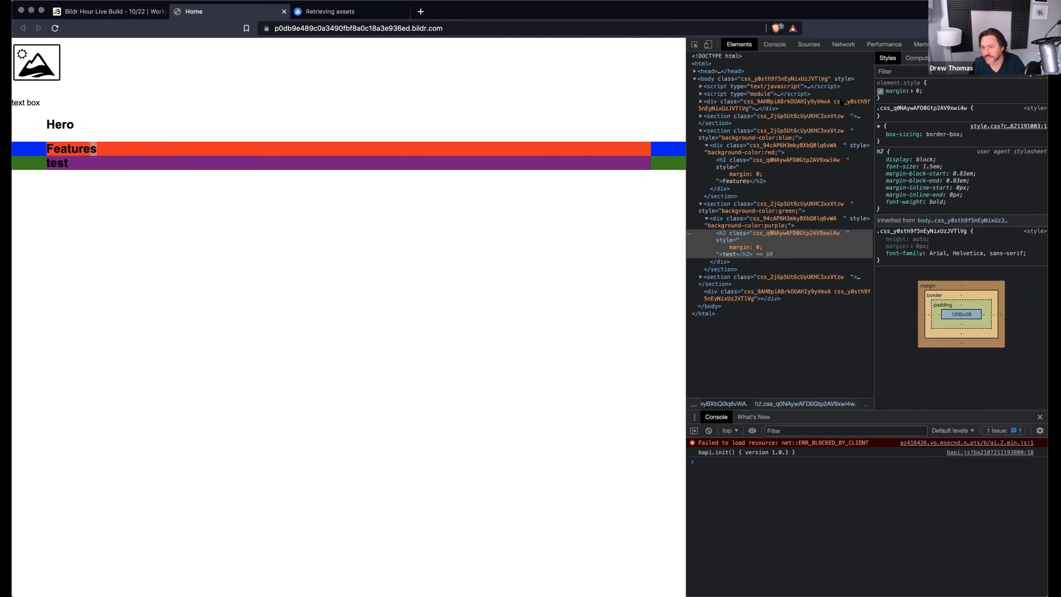
- Return to the Bildr studio and select the Features heading on the Home page
{"action": "left_click", "coordinate": [111, 11]}
{"action": "left_click", "coordinate": [334, 328]}
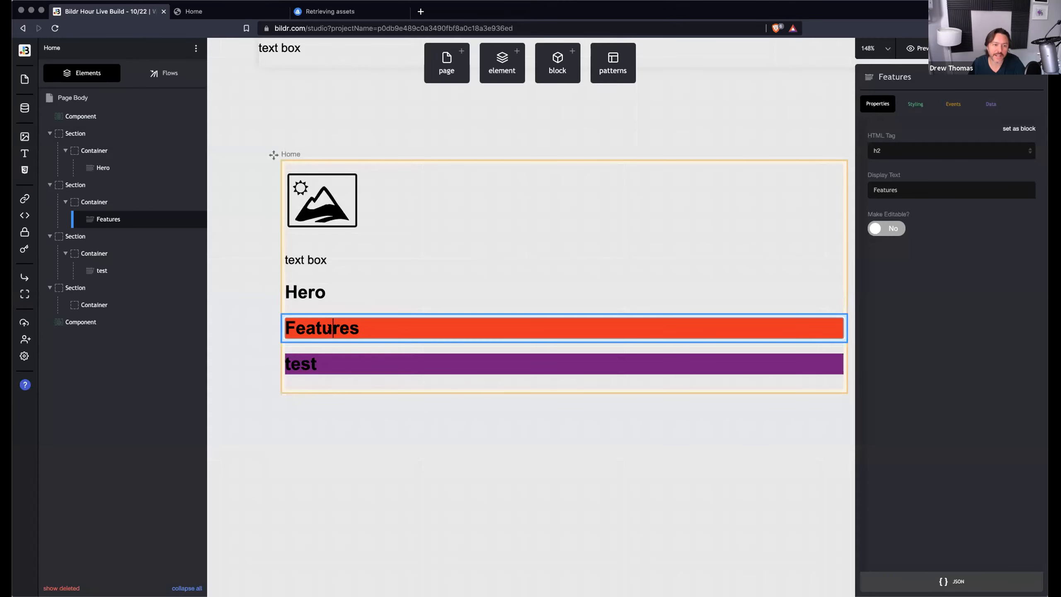
{"action": "left_click", "coordinate": [86, 220]}
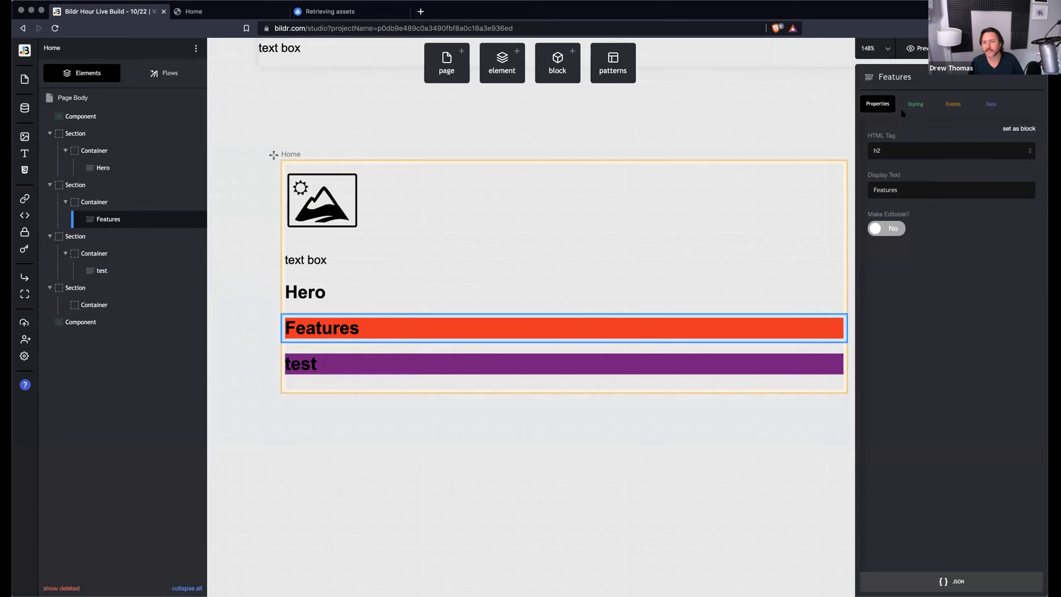
- Add an inline margin of 0px on all sides to the Features heading
{"action": "left_click", "coordinate": [915, 104]}
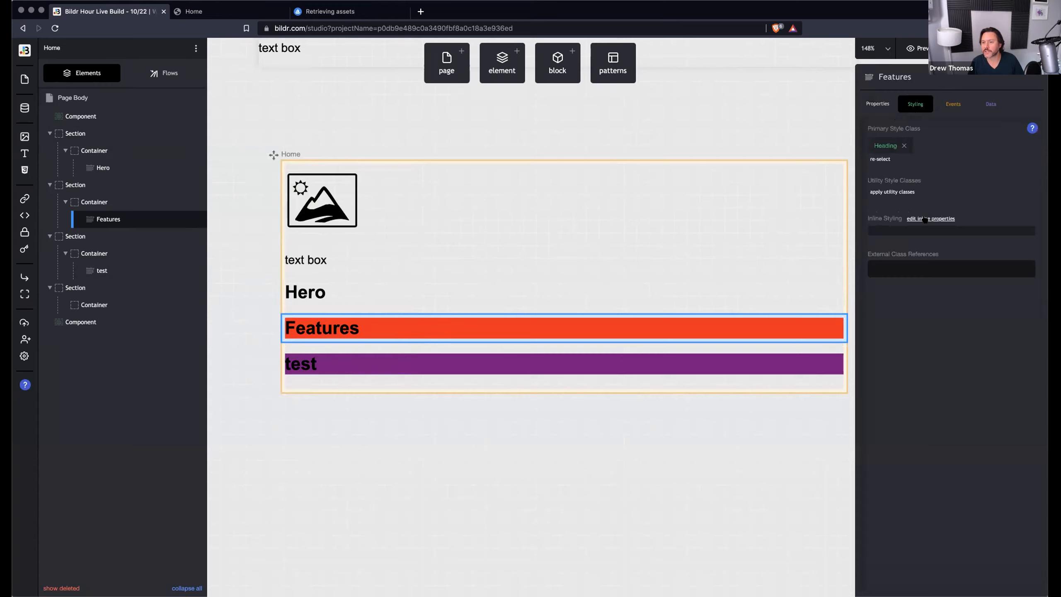
{"action": "left_click", "coordinate": [925, 219]}
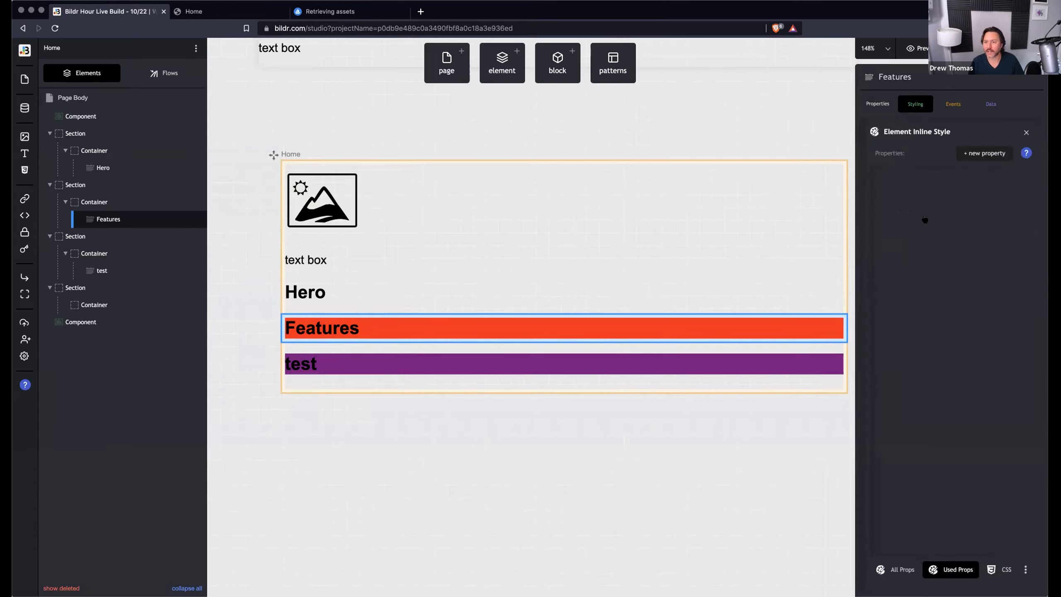
{"action": "left_click", "coordinate": [984, 153]}
{"action": "type", "text": "margin"}
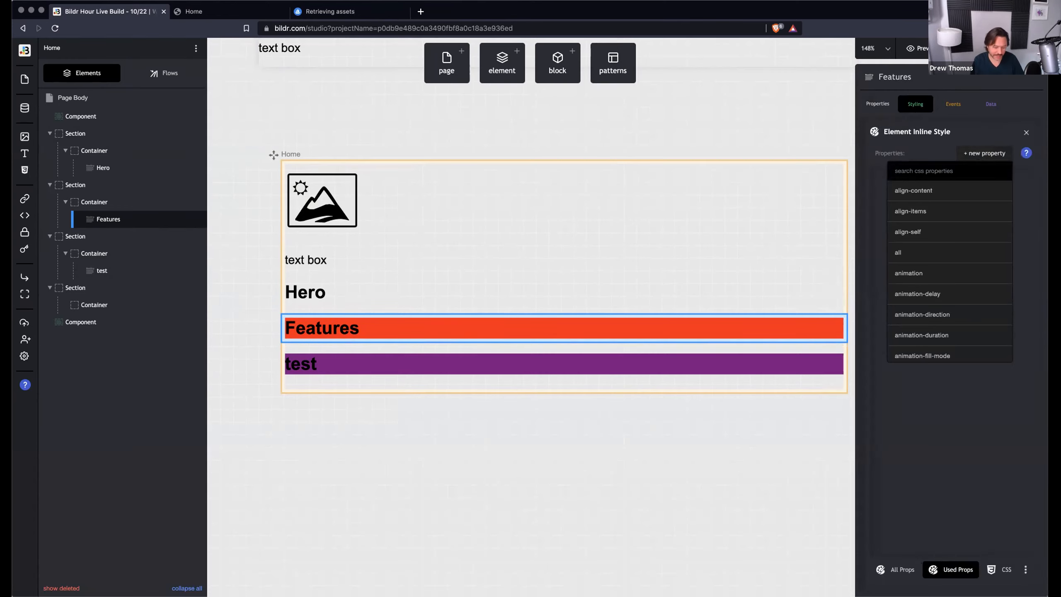
{"action": "key", "text": "Return"}
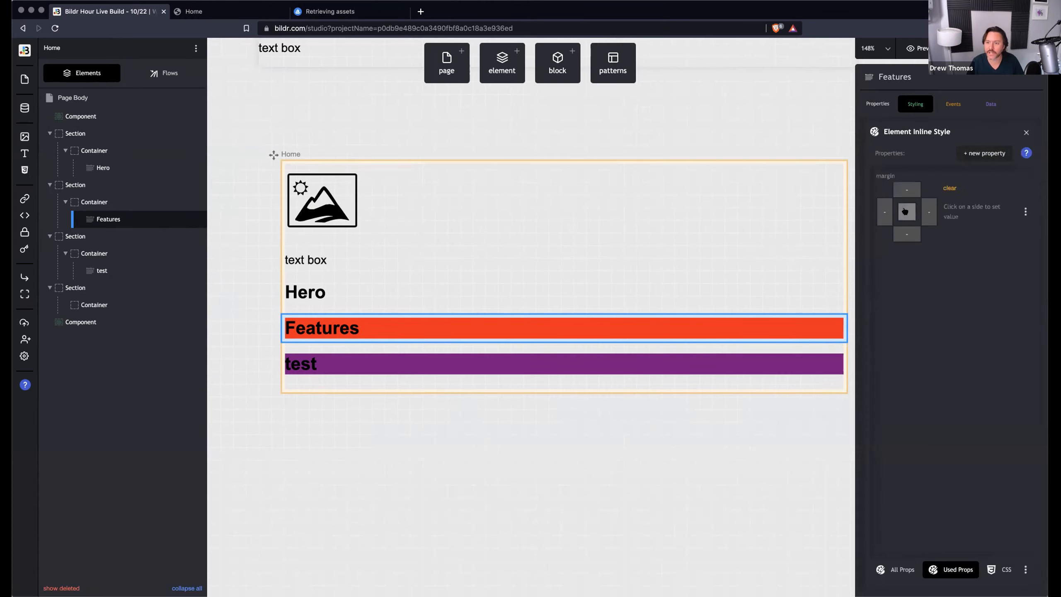
{"action": "left_click", "coordinate": [973, 341]}
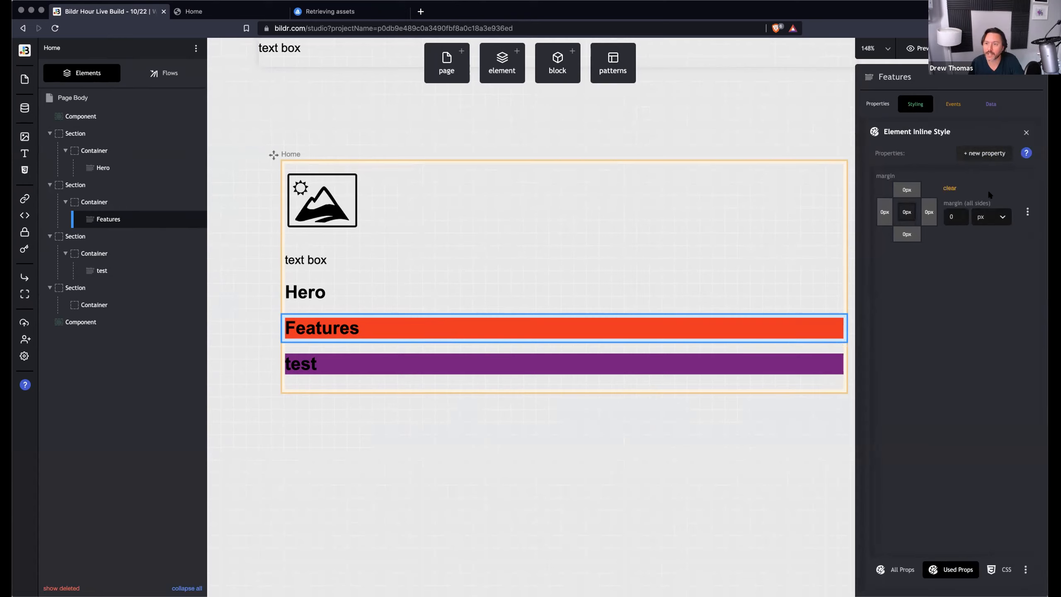
- Remove the inline margin from the Features heading and go back to its styling options
{"action": "left_click", "coordinate": [1028, 211]}
{"action": "left_click", "coordinate": [961, 268]}
{"action": "left_click", "coordinate": [914, 104]}
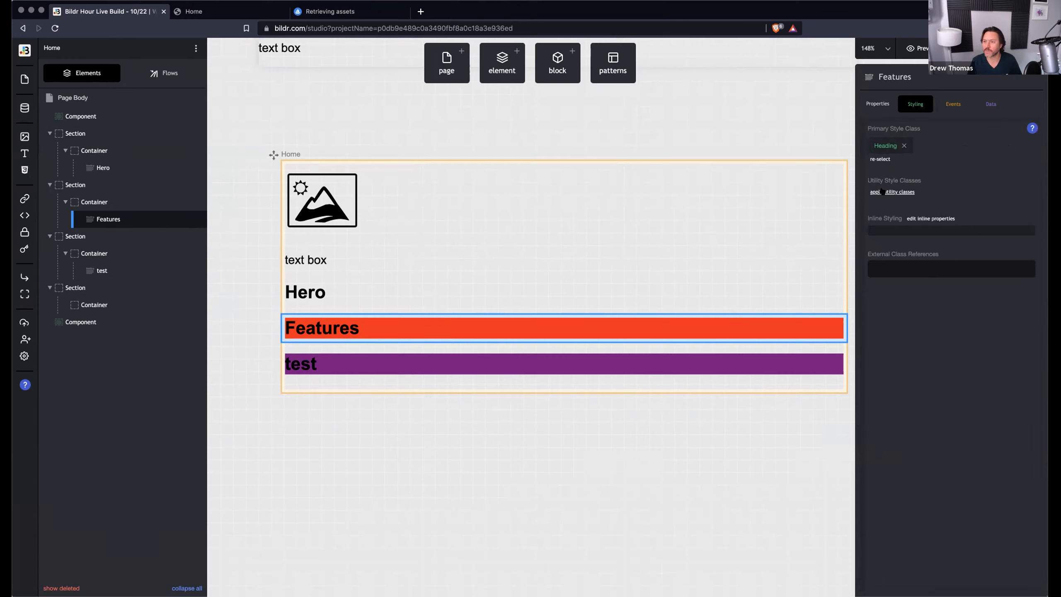
- Add a margin of 0px on all sides to the Heading primary style class
{"action": "left_click", "coordinate": [884, 146]}
{"action": "left_click", "coordinate": [970, 203]}
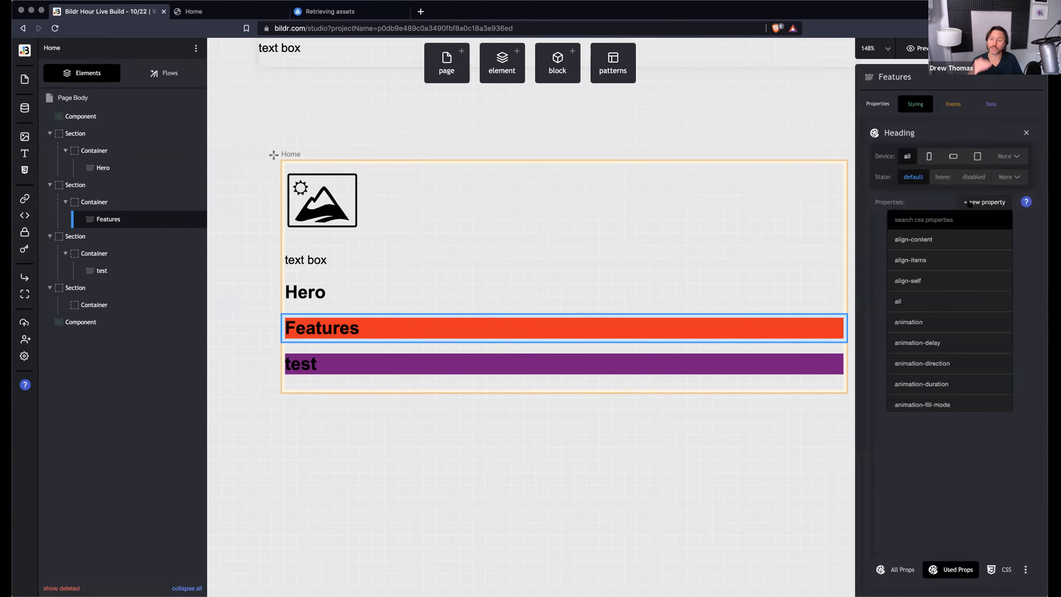
{"action": "type", "text": "margin"}
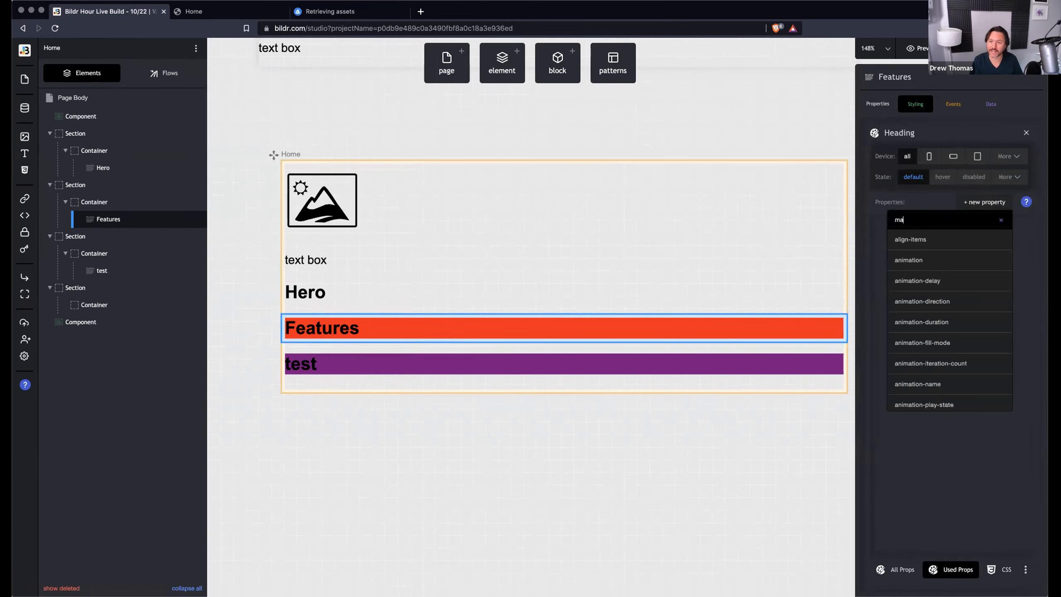
{"action": "left_click", "coordinate": [919, 239]}
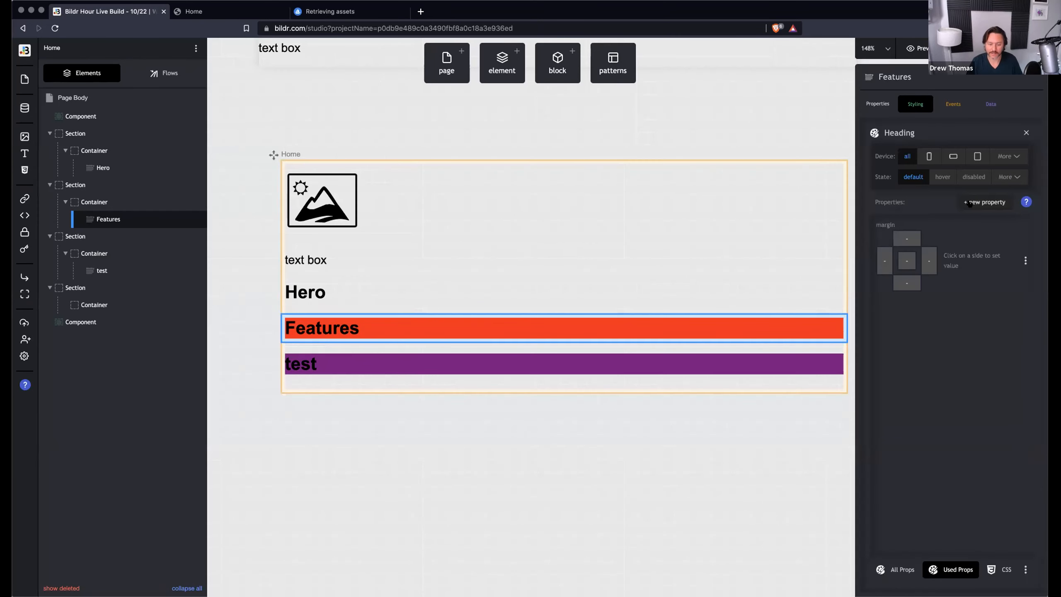
{"action": "left_click", "coordinate": [907, 261]}
{"action": "type", "text": "0"}
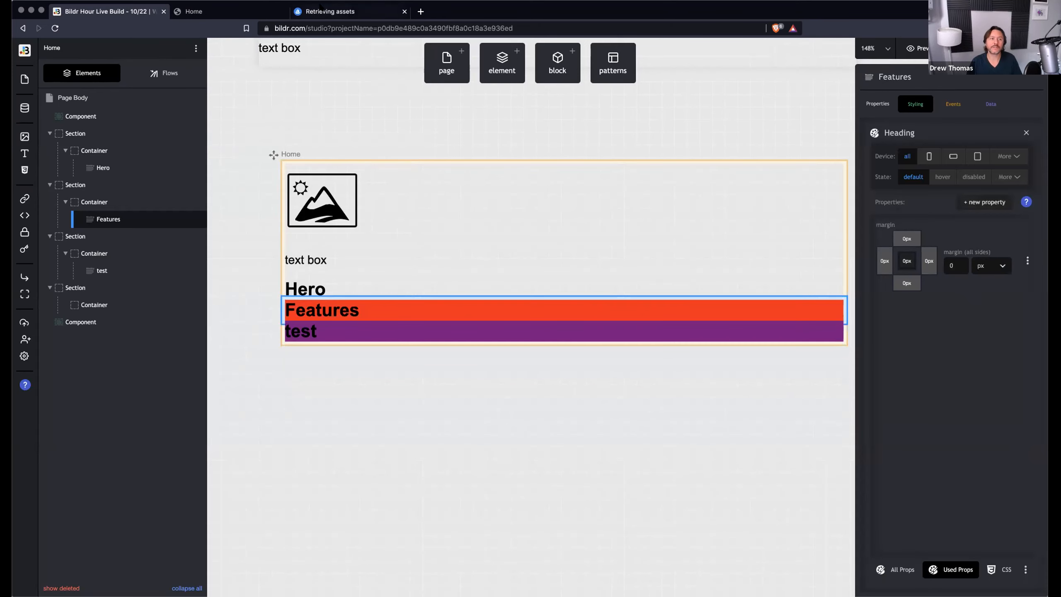
- Inspect the live Home page at full browser width with the developer tools closed, and return to the Bildr studio
{"action": "left_click", "coordinate": [194, 11]}
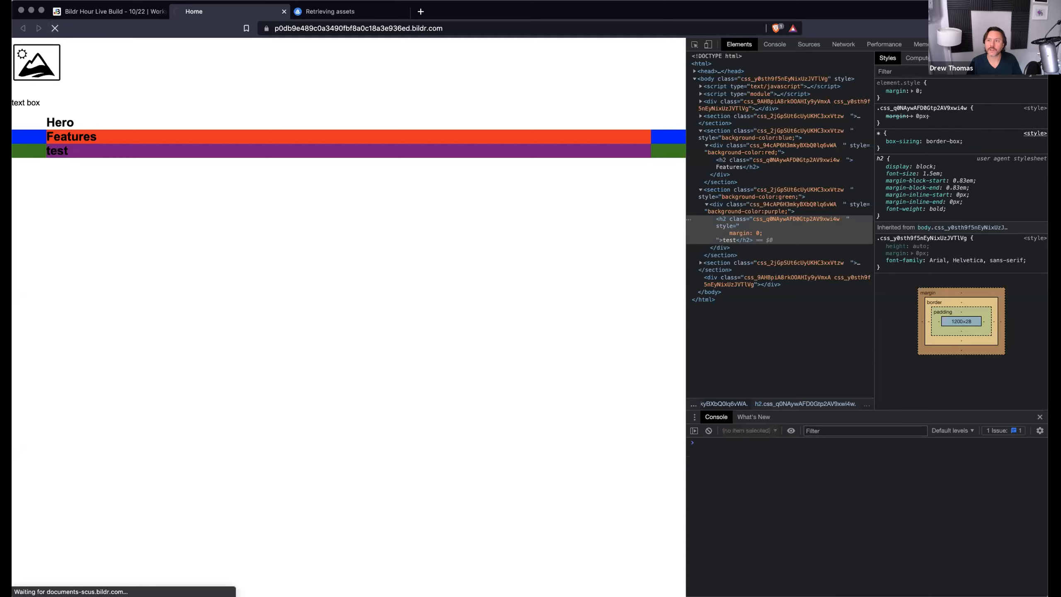
{"action": "left_click", "coordinate": [1041, 45]}
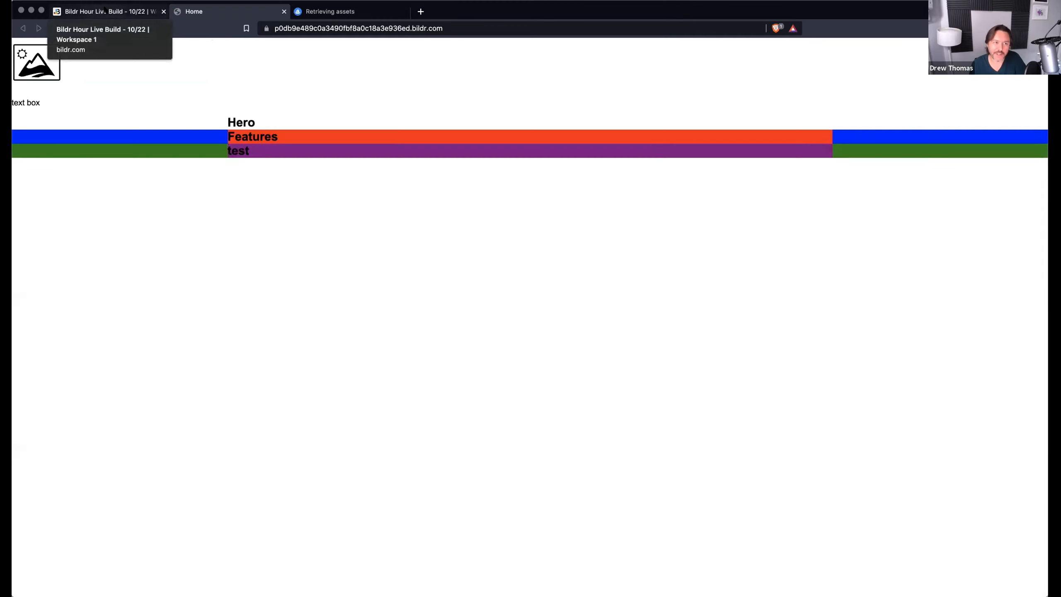
{"action": "left_click", "coordinate": [104, 11]}
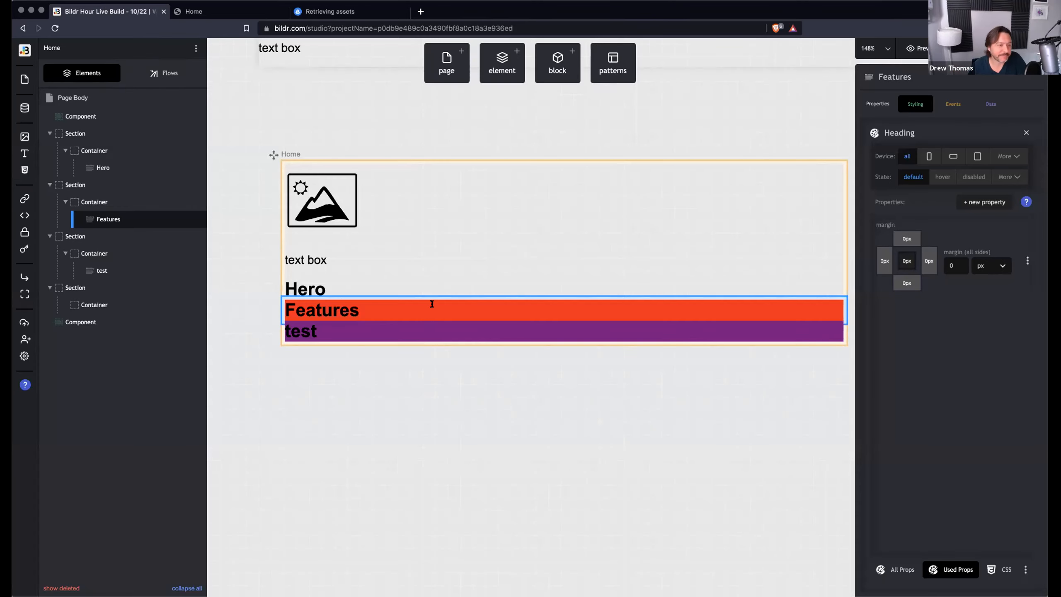
{"action": "scroll", "coordinate": [434, 301], "scroll_direction": "down", "scroll_amount": 2}
{"action": "mouse_move", "coordinate": [163, 241]}
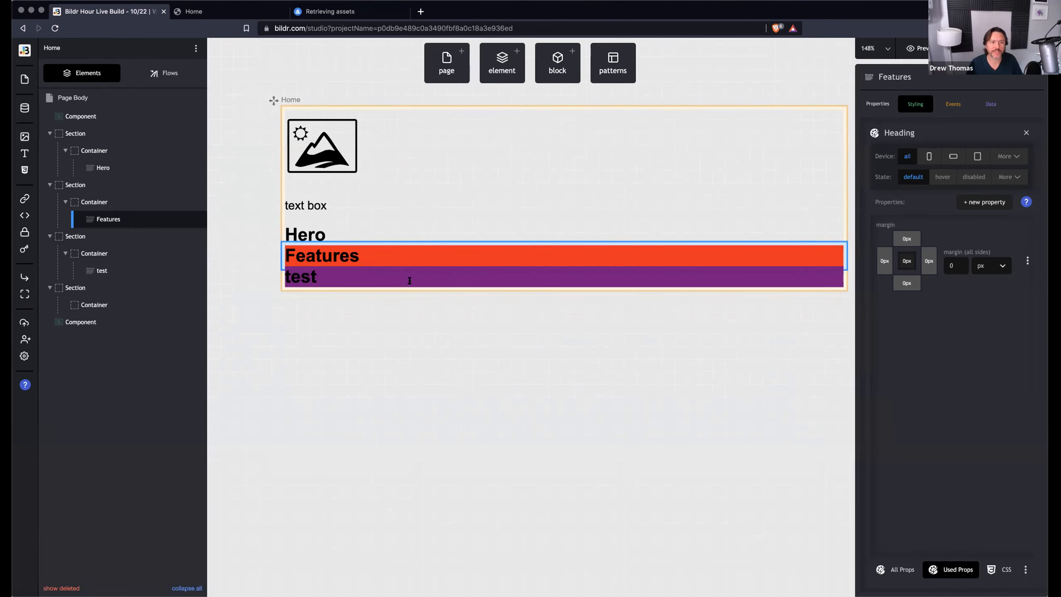
{"action": "scroll", "coordinate": [404, 279], "scroll_direction": "down", "scroll_amount": 2}
{"action": "scroll", "coordinate": [407, 279], "scroll_direction": "right", "scroll_amount": 3}
{"action": "scroll", "coordinate": [407, 279], "scroll_direction": "up", "scroll_amount": 3}
{"action": "scroll", "coordinate": [406, 278], "scroll_direction": "right", "scroll_amount": 3}
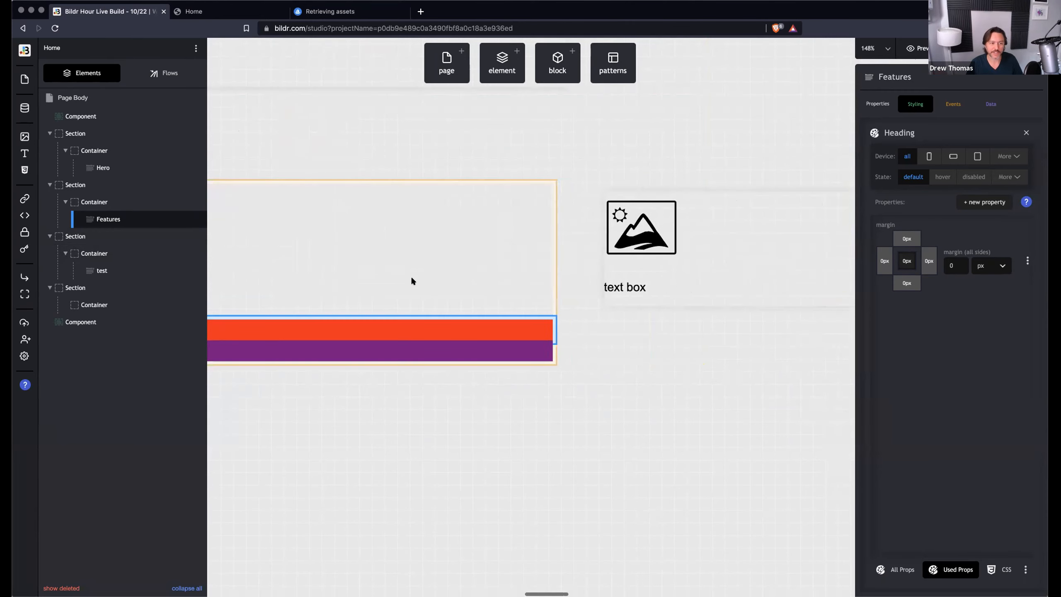
{"action": "scroll", "coordinate": [412, 278], "scroll_direction": "left", "scroll_amount": 5}
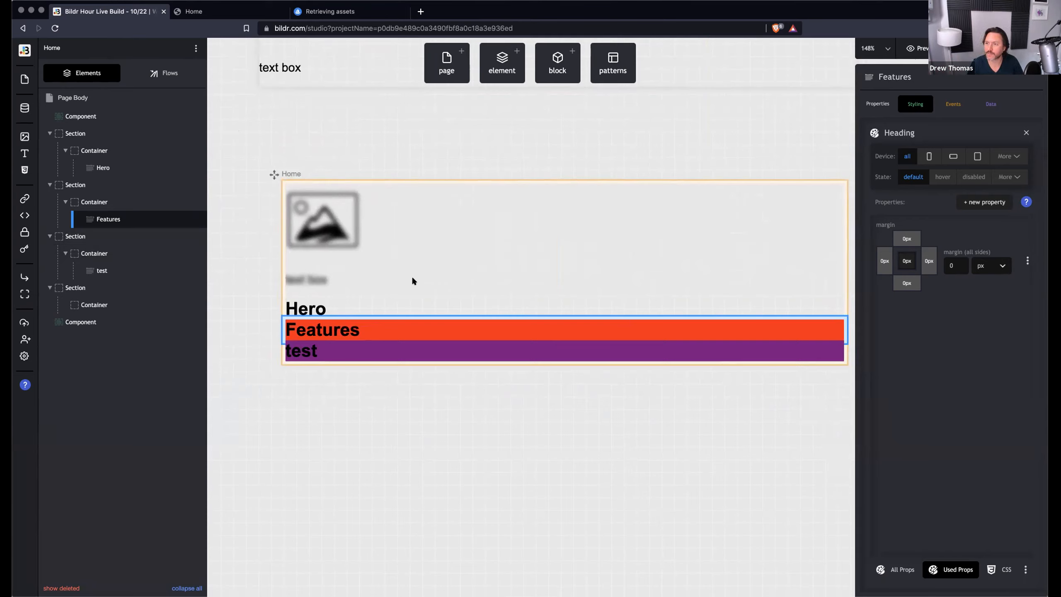
{"action": "scroll", "coordinate": [412, 281], "scroll_direction": "right", "scroll_amount": 1}
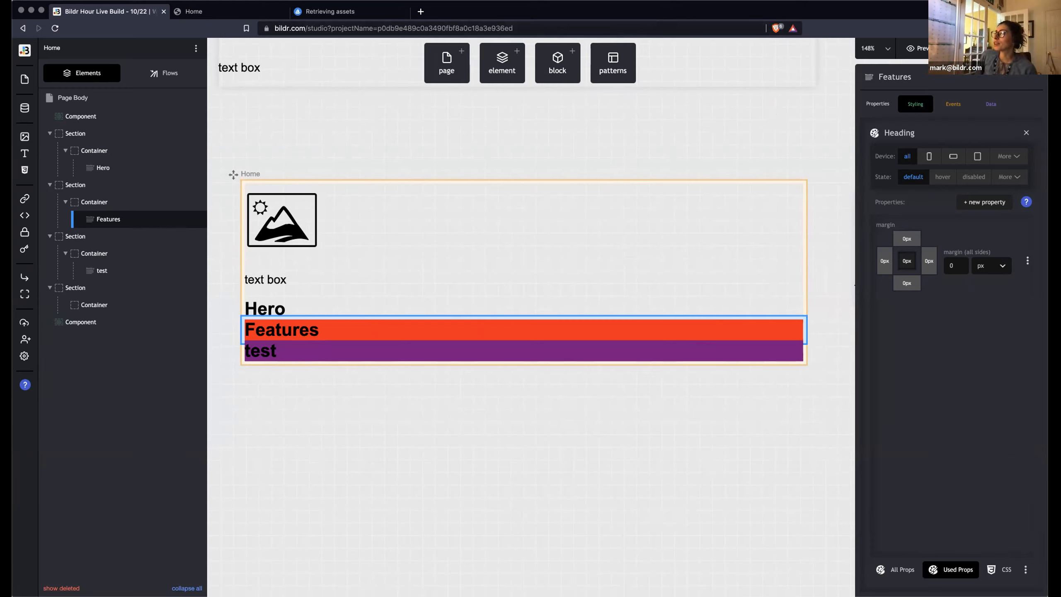
{"action": "scroll", "coordinate": [541, 160], "scroll_direction": "down", "scroll_amount": 1}
{"action": "scroll", "coordinate": [541, 161], "scroll_direction": "left", "scroll_amount": 1}
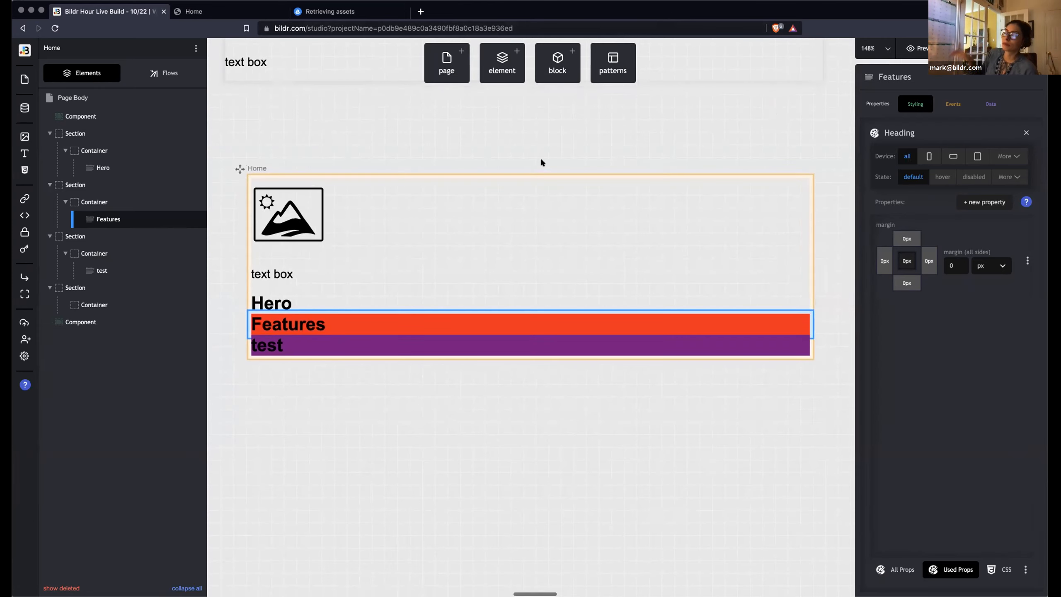
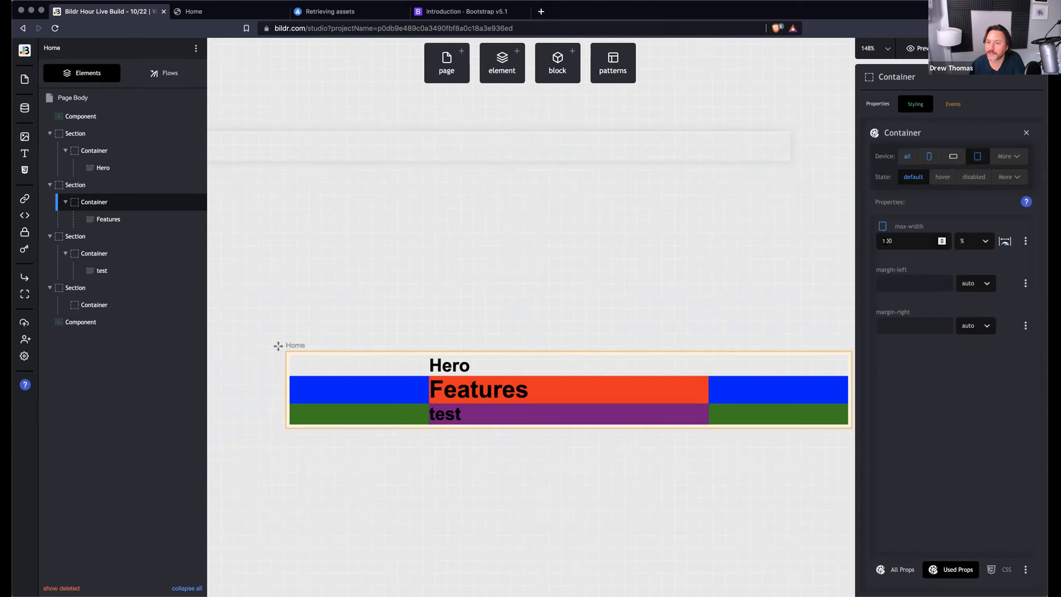
- Set the Container class's max-width to 50% for tablet and to 100% for all devices
{"action": "type", "text": "50"}
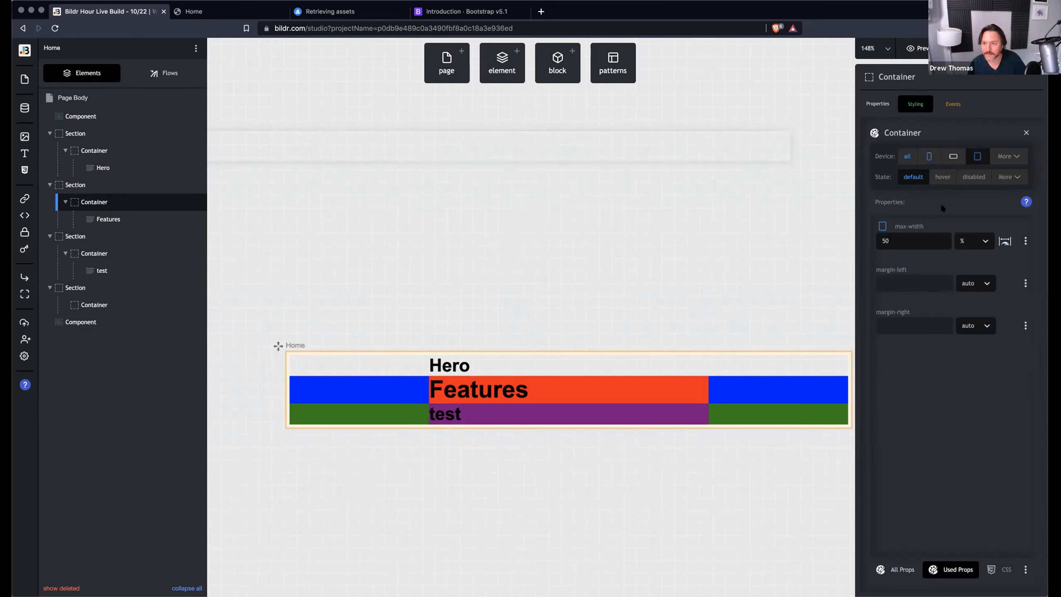
{"action": "left_click", "coordinate": [908, 158]}
{"action": "double_click", "coordinate": [885, 238]}
{"action": "type", "text": "100"}
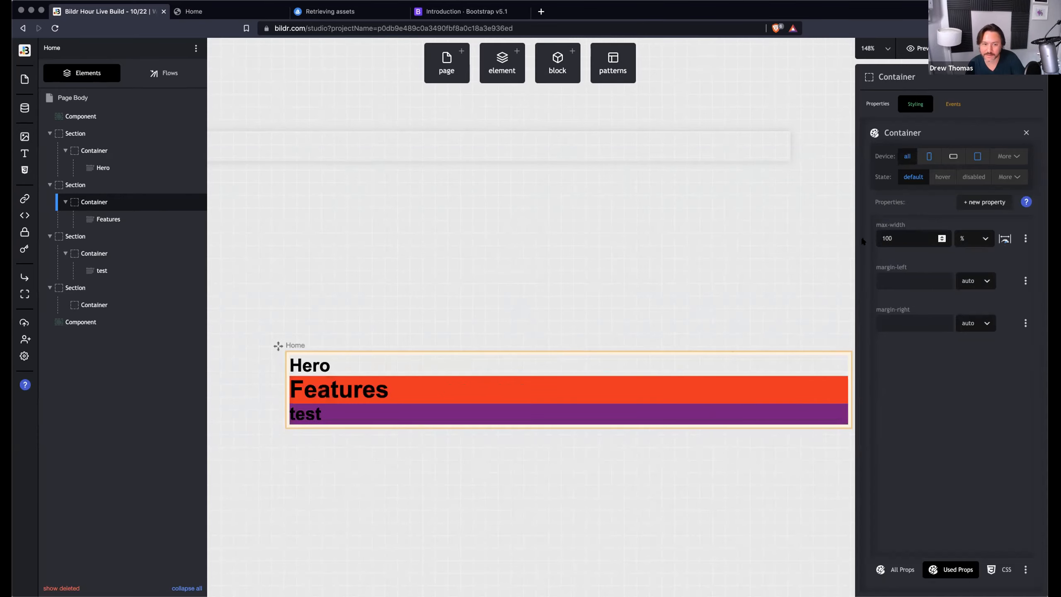
- Set the Container class's max-width to 50% for all devices and to 100% for tablet
{"action": "left_click", "coordinate": [978, 156]}
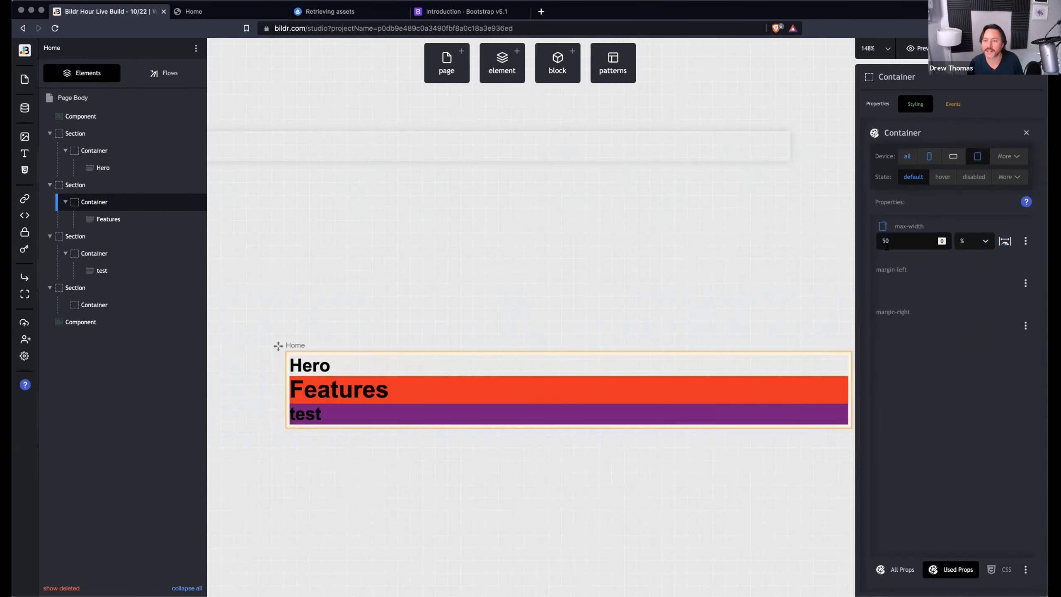
{"action": "left_click", "coordinate": [908, 156]}
{"action": "double_click", "coordinate": [885, 240]}
{"action": "type", "text": "50"}
{"action": "left_click", "coordinate": [929, 379]}
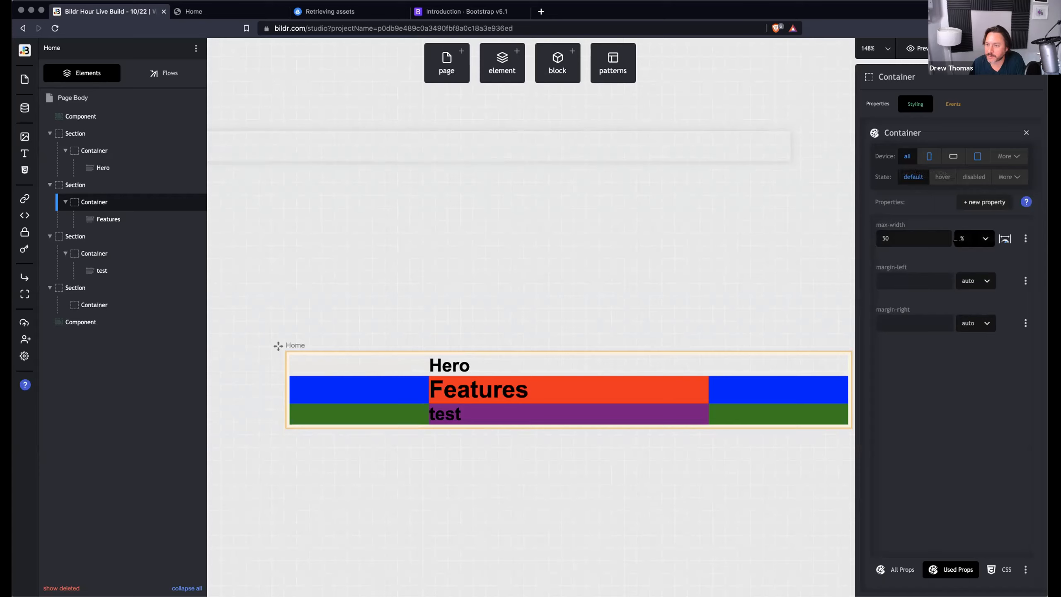
{"action": "left_click", "coordinate": [980, 202]}
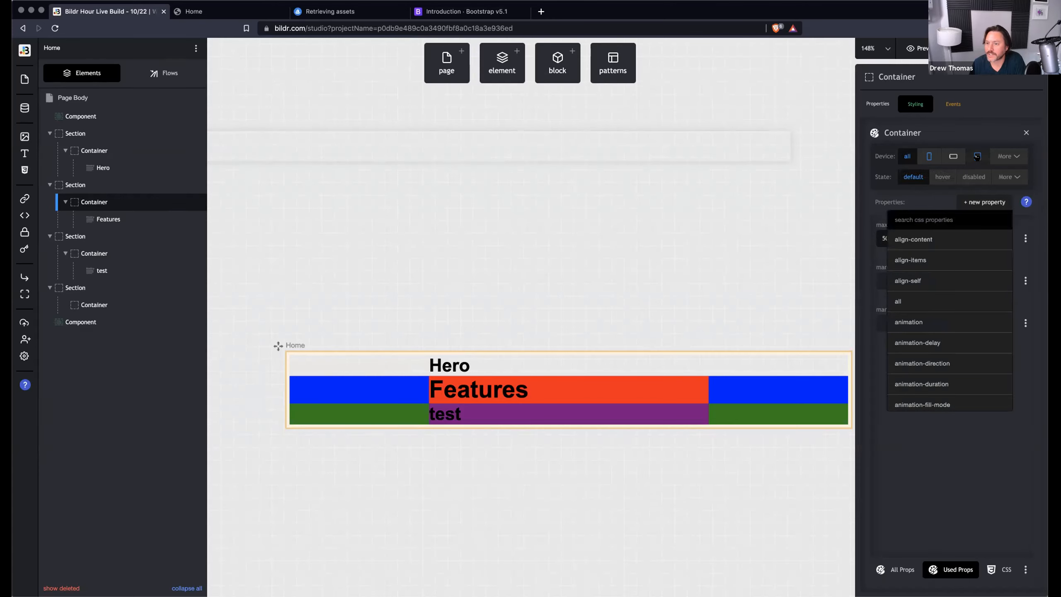
{"action": "left_click", "coordinate": [977, 156]}
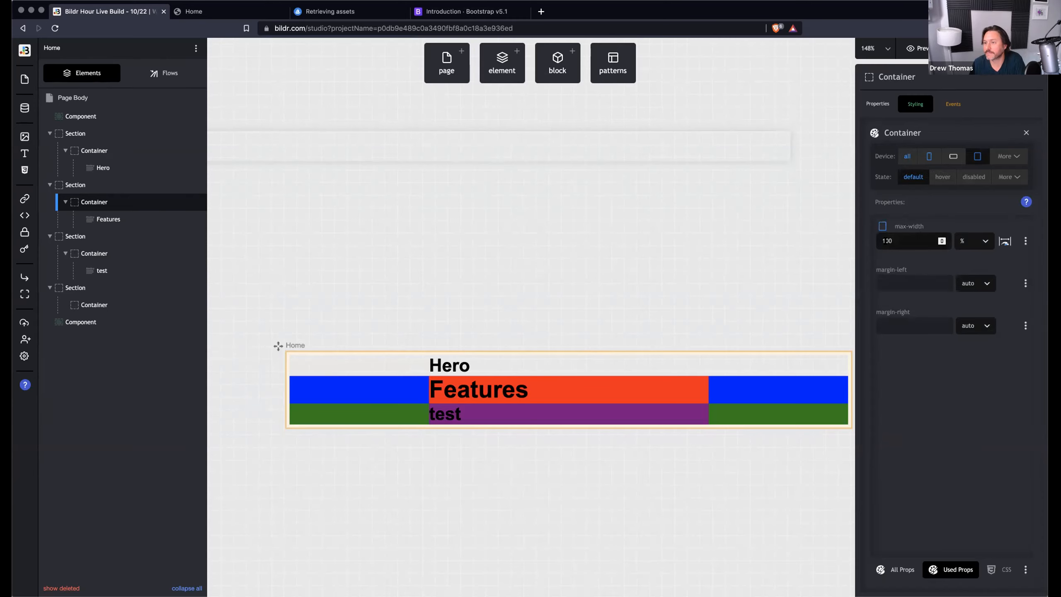
- Switch to the live Home page, reload it and turn on device emulation in the developer tools
{"action": "left_click", "coordinate": [330, 11]}
{"action": "left_click", "coordinate": [193, 11]}
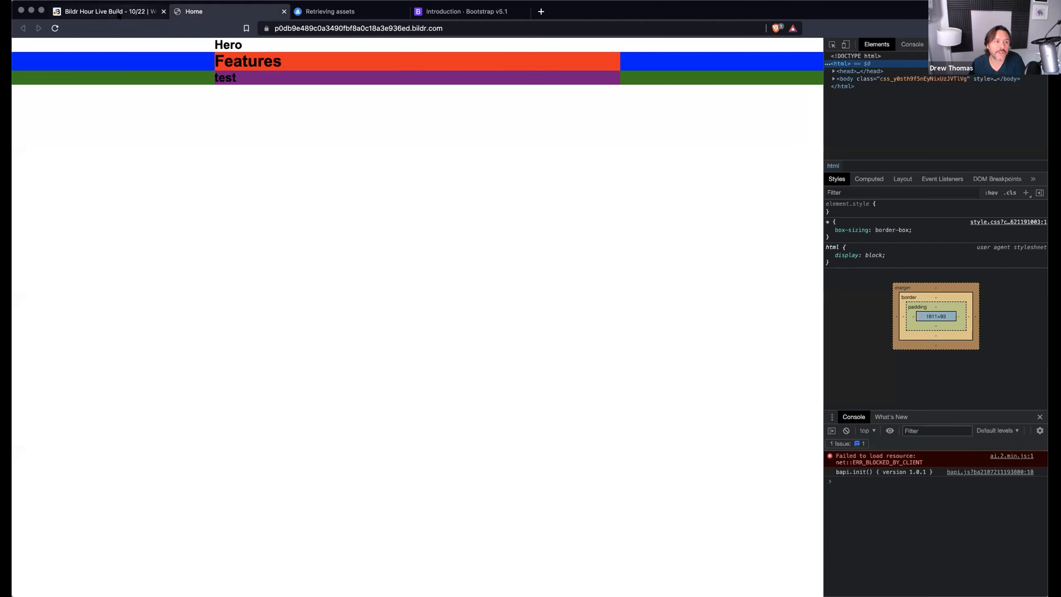
{"action": "left_click", "coordinate": [54, 28]}
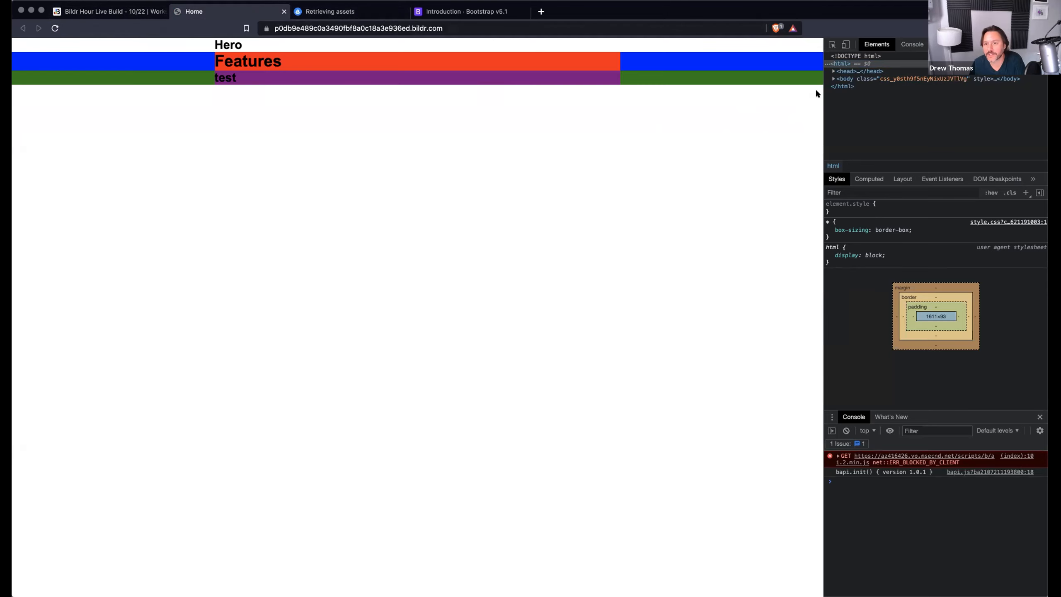
{"action": "mouse_move", "coordinate": [822, 105]}
{"action": "left_mouse_down"}
{"action": "mouse_move", "coordinate": [760, 107]}
{"action": "mouse_move", "coordinate": [875, 108]}
{"action": "mouse_move", "coordinate": [805, 106]}
{"action": "mouse_move", "coordinate": [831, 107]}
{"action": "left_mouse_up"}
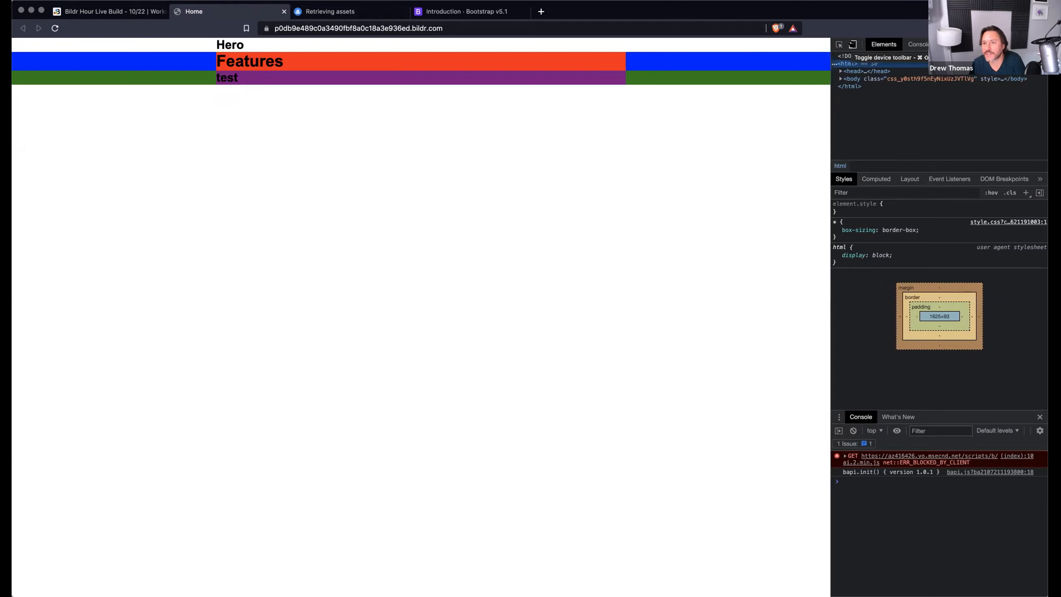
{"action": "left_click", "coordinate": [852, 44]}
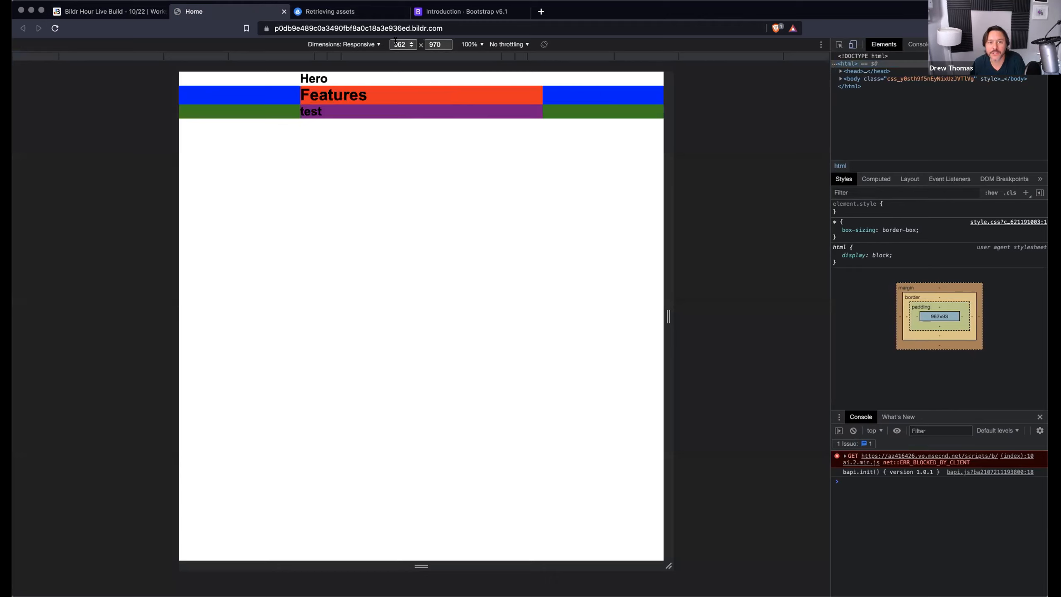
- Preview the Home page as an iPhone 6/7/8 and return the emulation to Responsive
{"action": "left_click", "coordinate": [379, 45]}
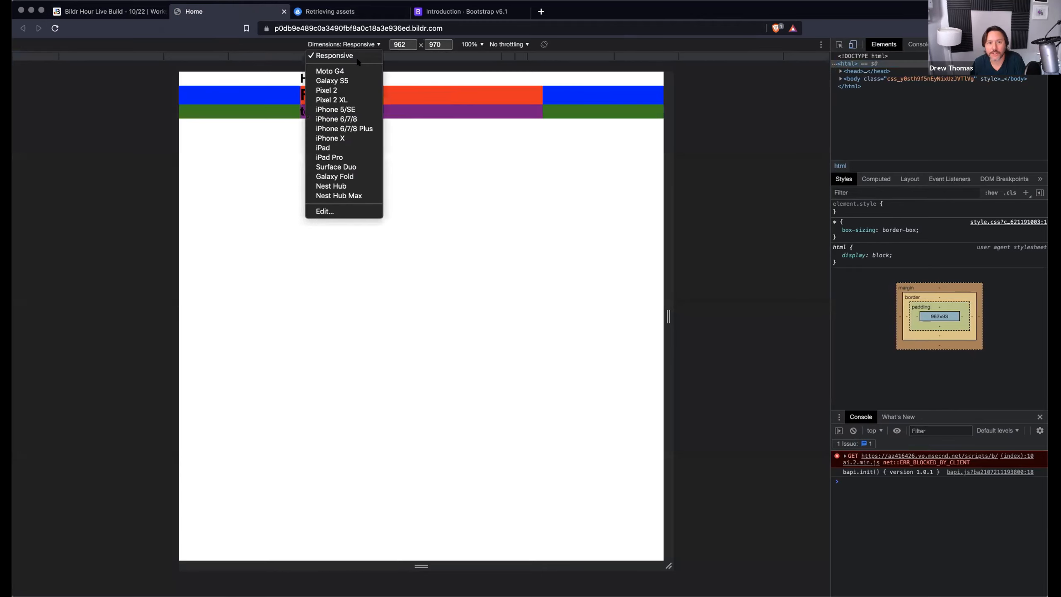
{"action": "left_click", "coordinate": [348, 120]}
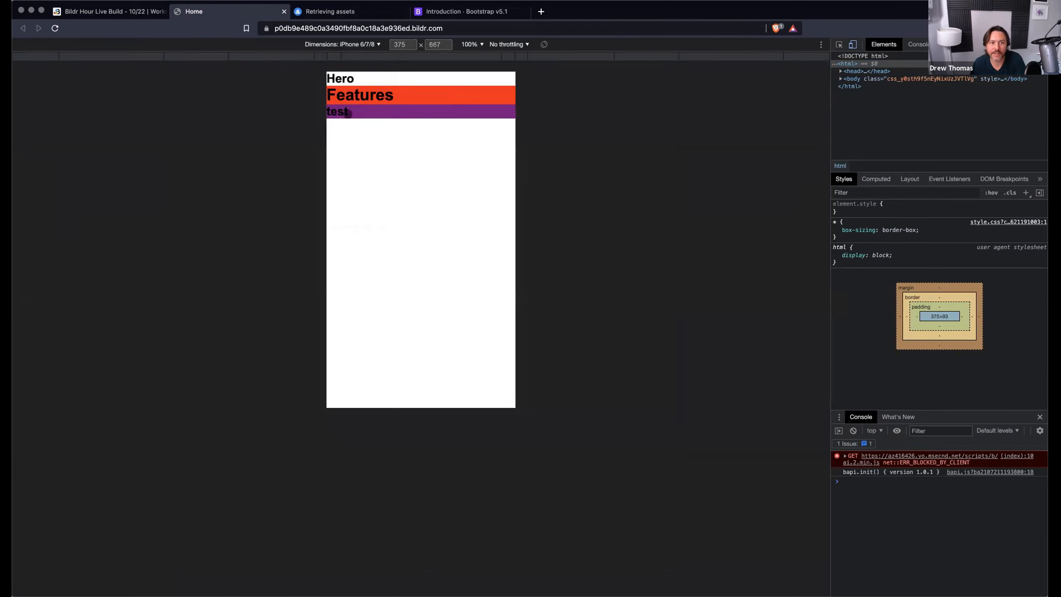
{"action": "left_click", "coordinate": [370, 44]}
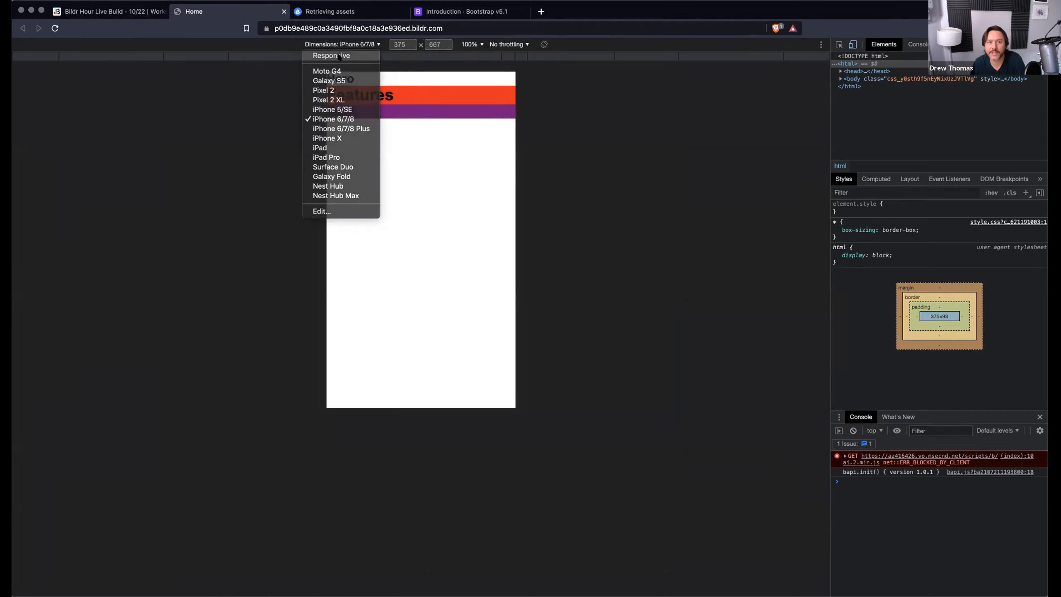
{"action": "left_click", "coordinate": [331, 56]}
- Test the responsive Home page preview at widths of about 1240 px and about 1004 px
{"action": "left_click_drag", "start_coordinate": [665, 159], "coordinate": [734, 168]}
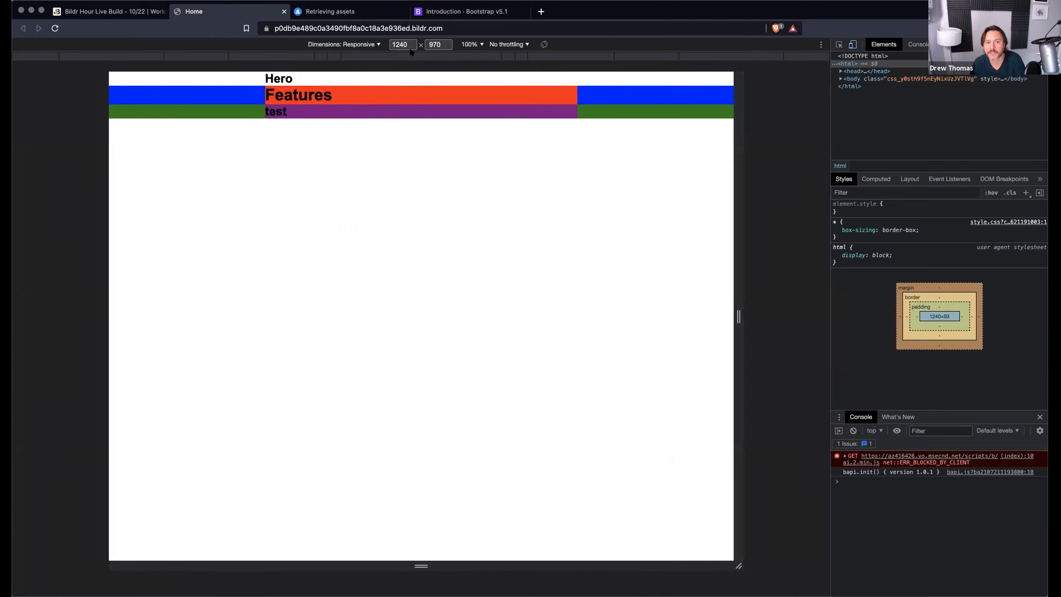
{"action": "left_click", "coordinate": [394, 43]}
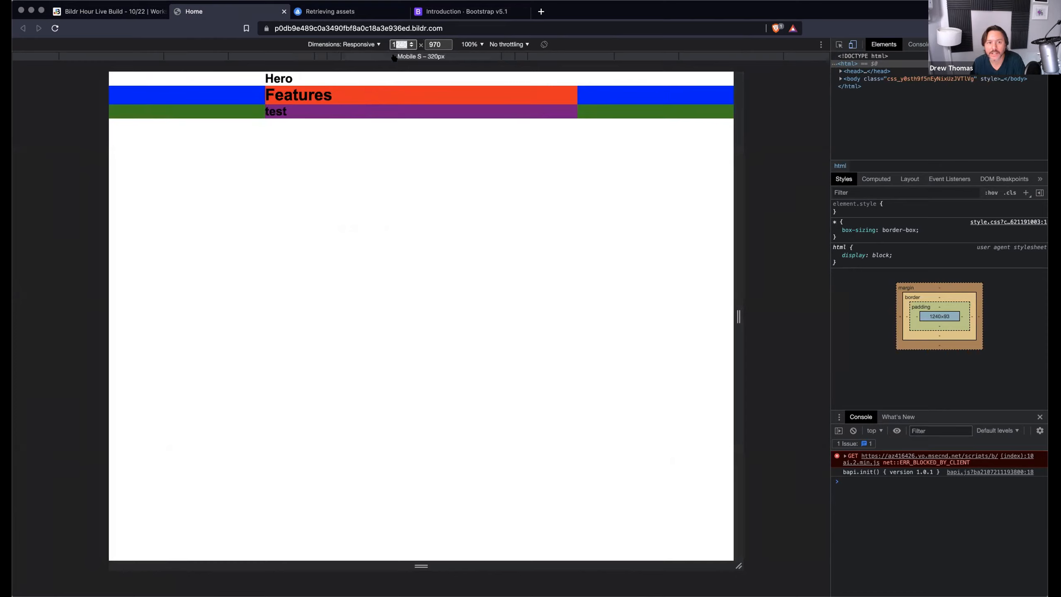
{"action": "left_click", "coordinate": [399, 43]}
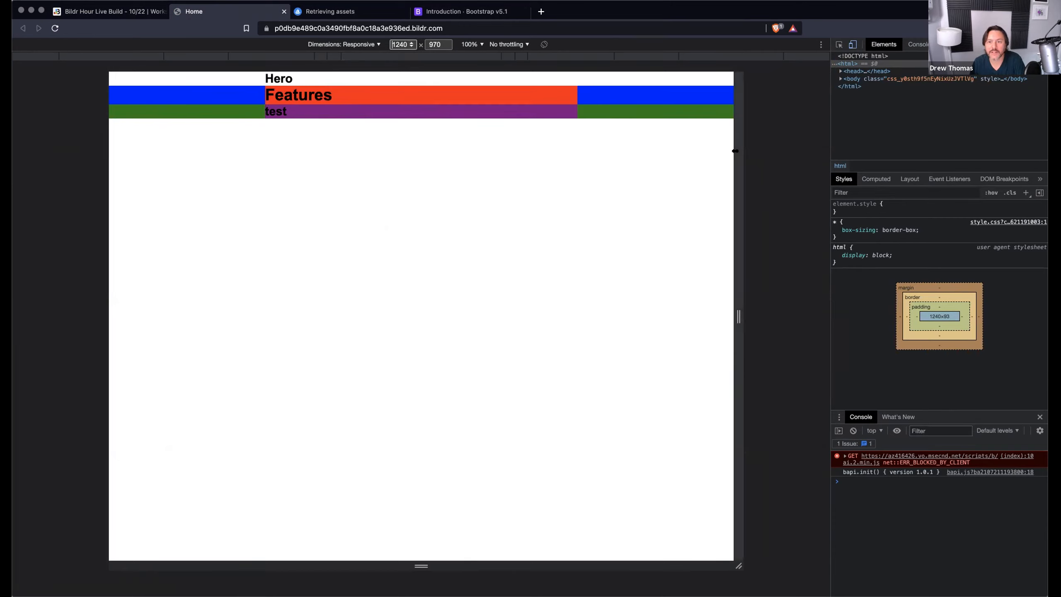
{"action": "left_click_drag", "start_coordinate": [736, 151], "coordinate": [679, 155]}
{"action": "left_click", "coordinate": [111, 11]}
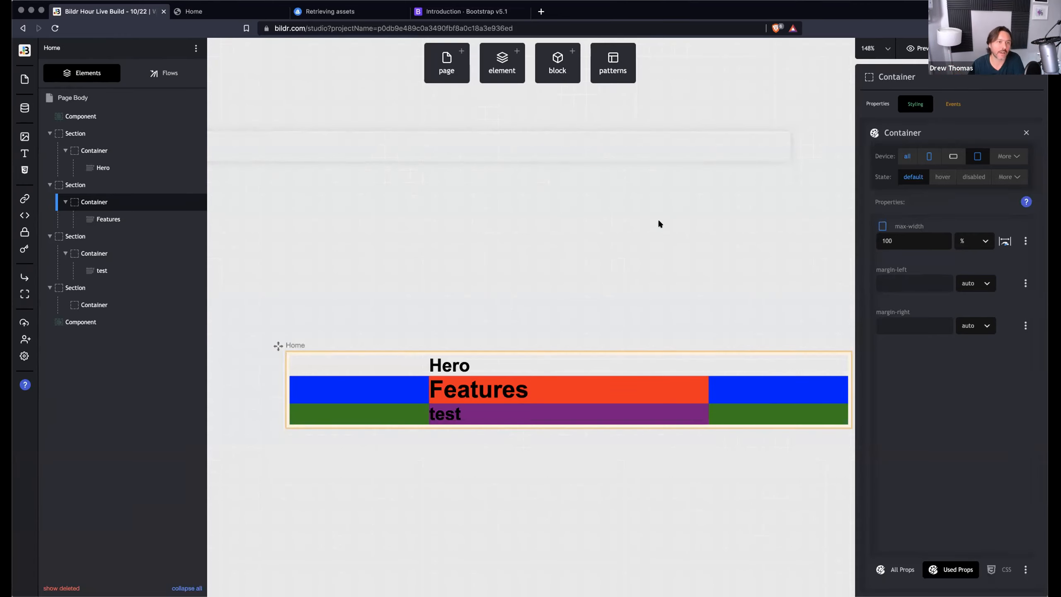
{"action": "left_click", "coordinate": [219, 12]}
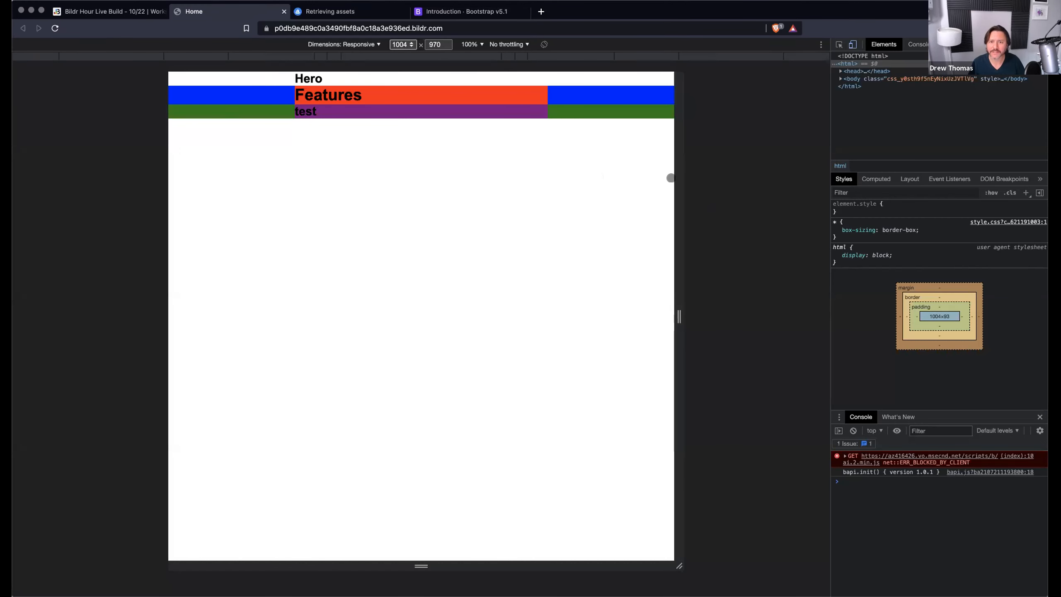
{"action": "left_click_drag", "start_coordinate": [678, 230], "coordinate": [527, 242]}
{"action": "double_click", "coordinate": [400, 44]}
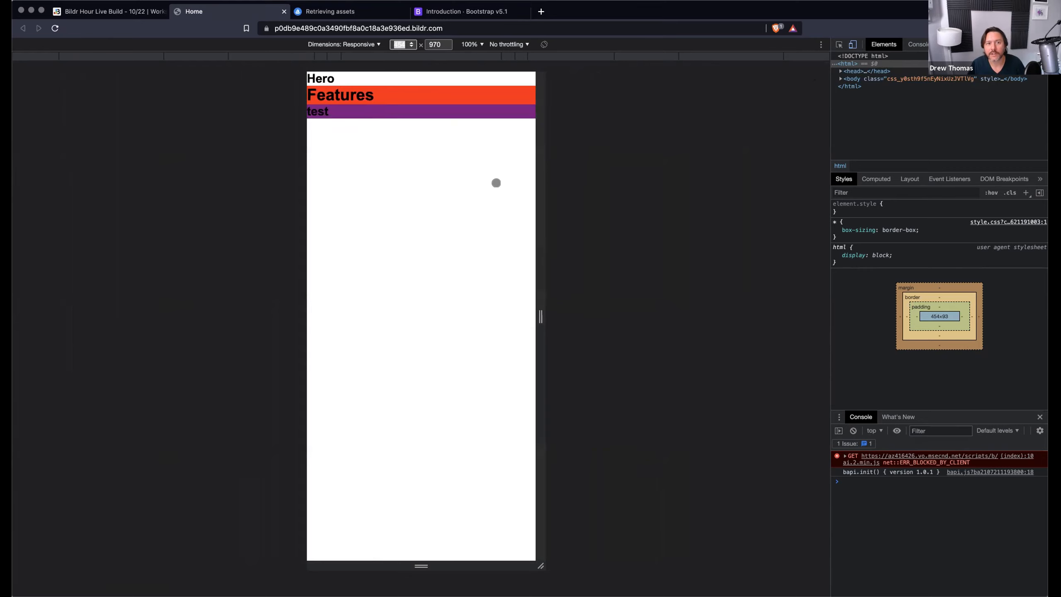
- Return to the Bildr studio and create a new media query named 454 with a width of 454 px
{"action": "left_click", "coordinate": [110, 11]}
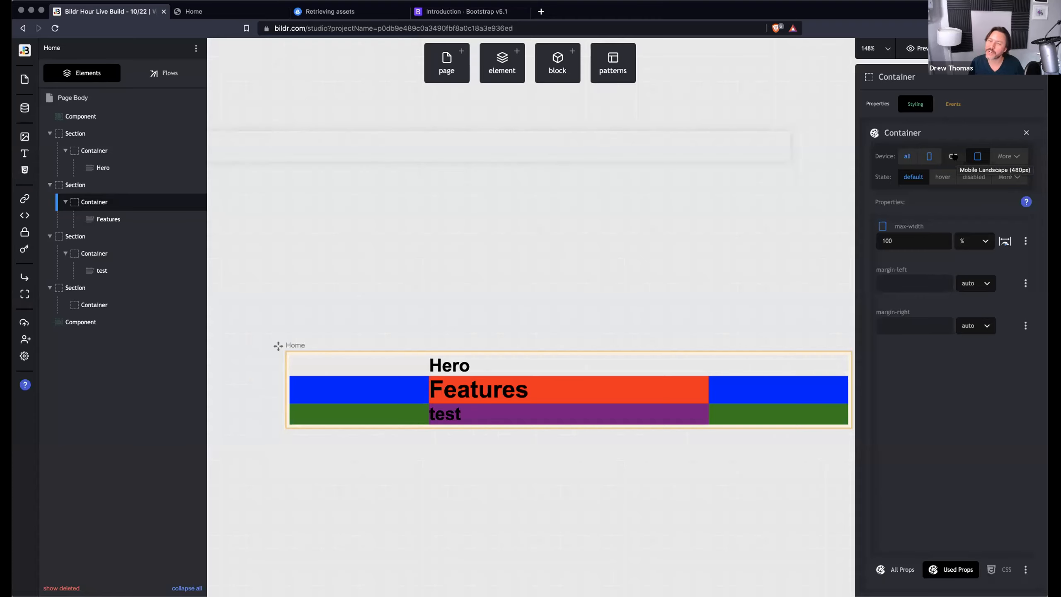
{"action": "left_click", "coordinate": [1006, 156]}
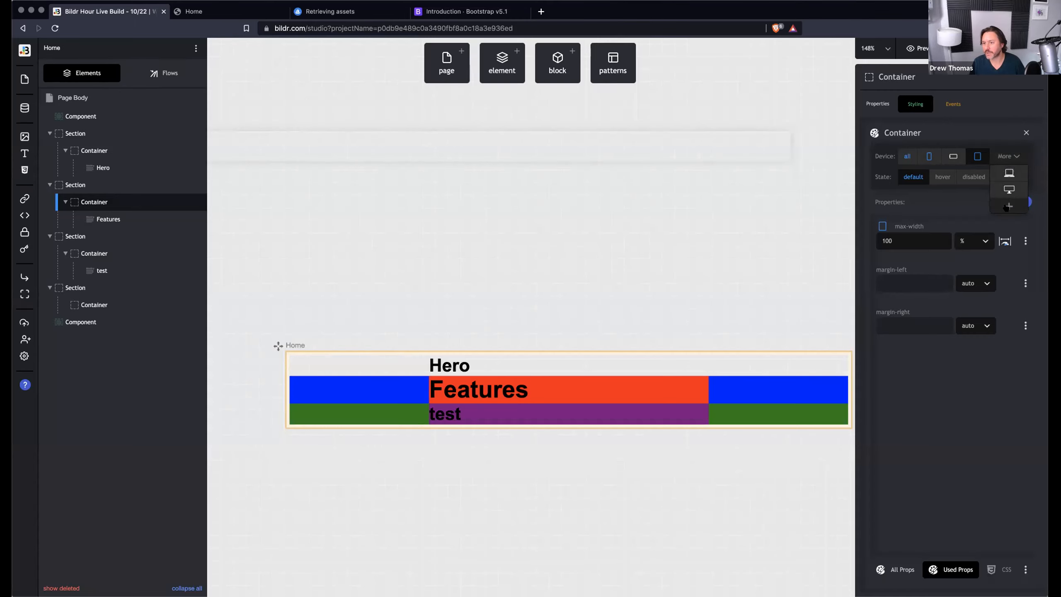
{"action": "left_click", "coordinate": [1007, 206]}
{"action": "type", "text": "454"}
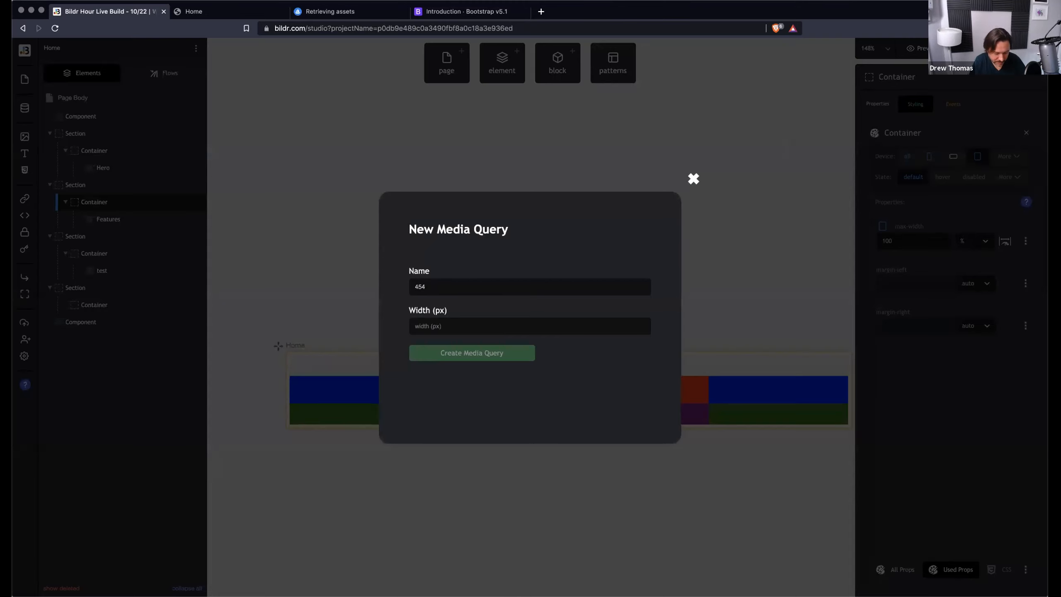
{"action": "key", "text": "Tab"}
{"action": "type", "text": "454"}
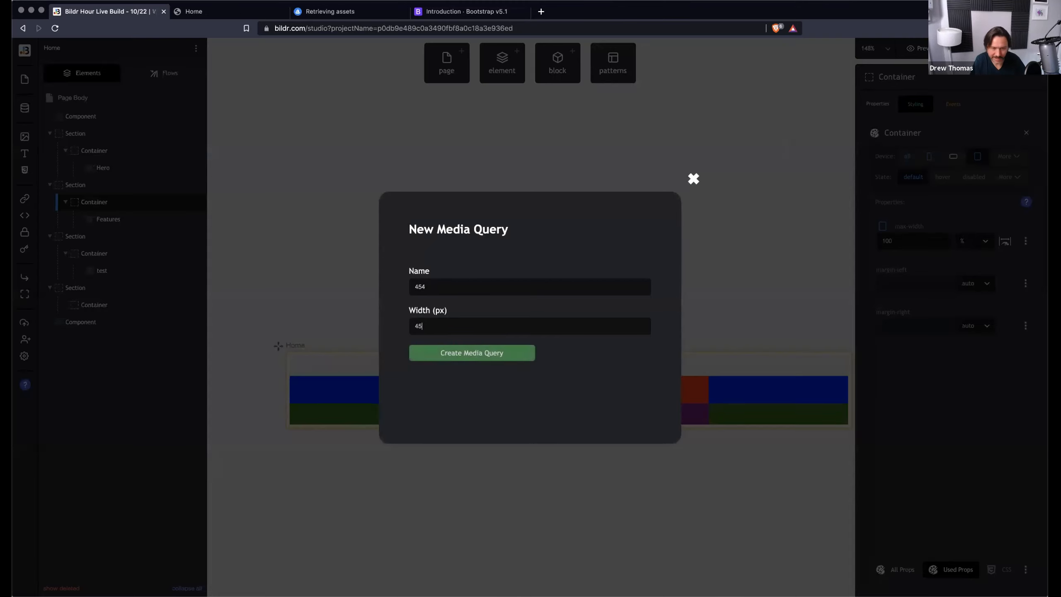
{"action": "left_click", "coordinate": [526, 351]}
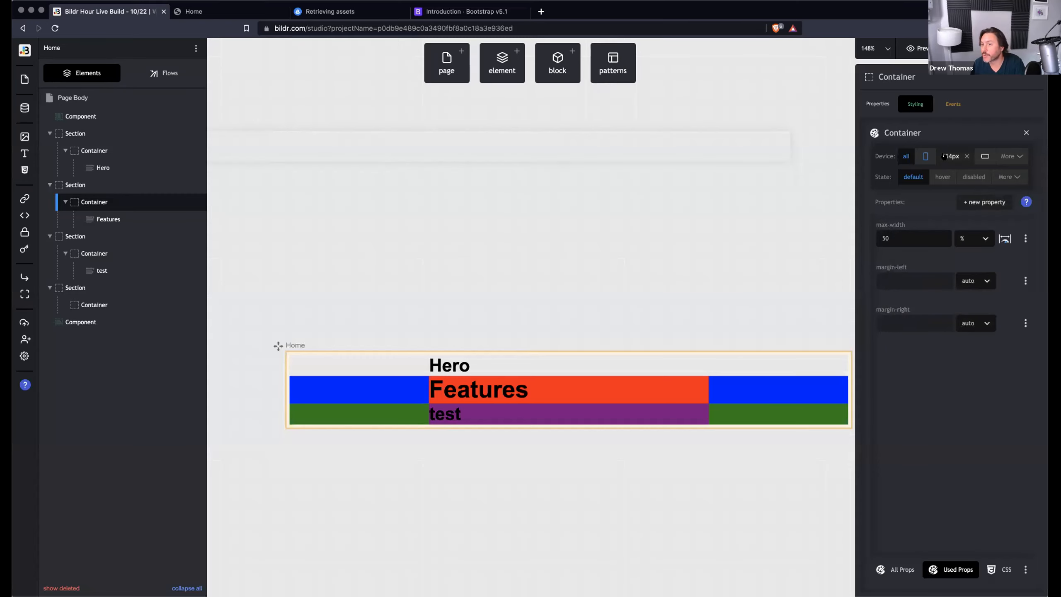
- Set the Container class's max-width to 20% for the 454px media query and check it in the live Home page preview
{"action": "left_click", "coordinate": [945, 157]}
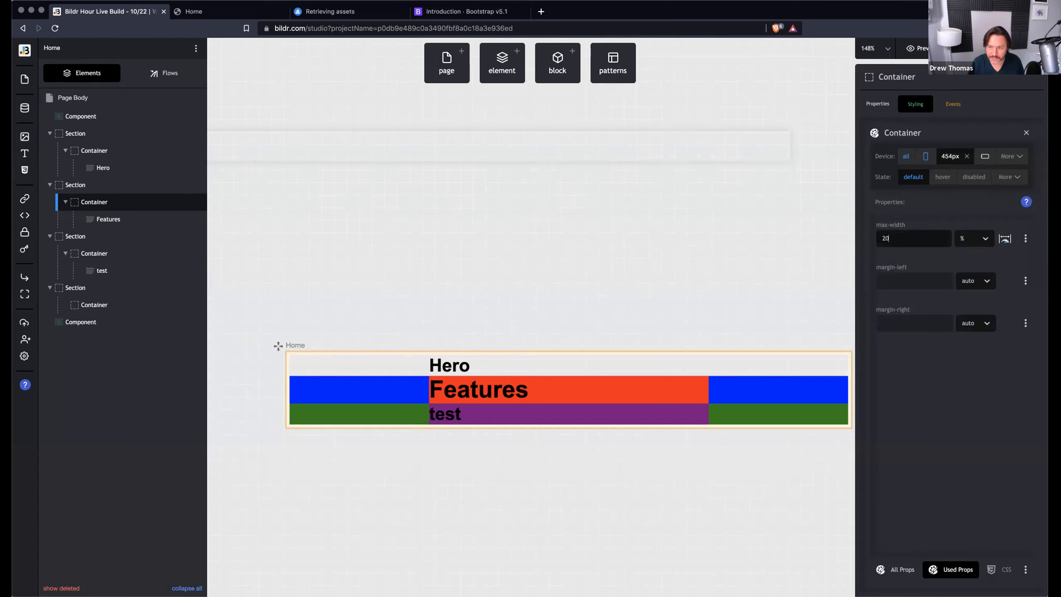
{"action": "left_click", "coordinate": [194, 11]}
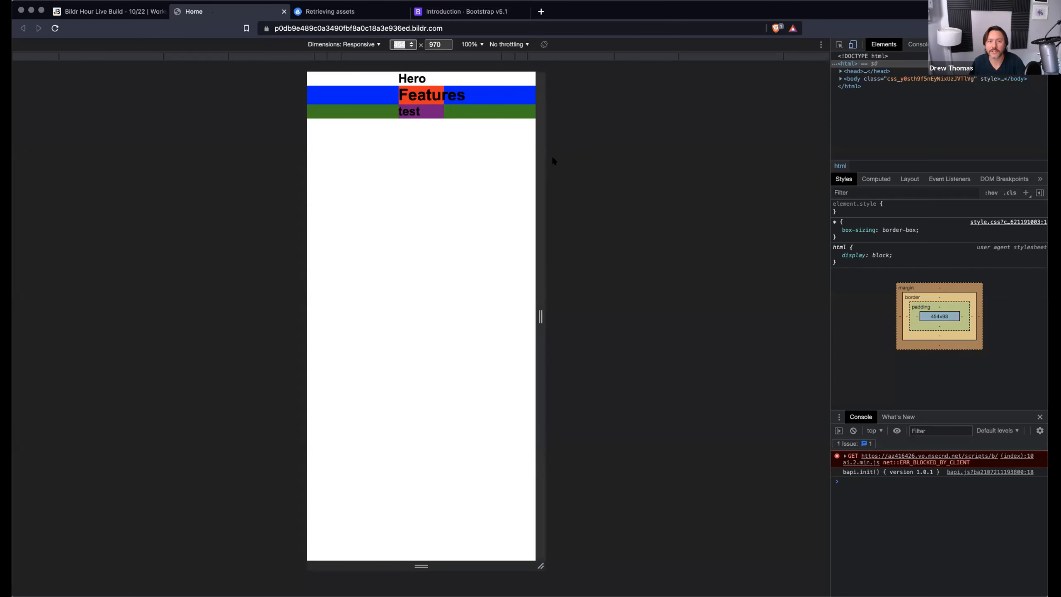
- Widen the live Home page preview to about 1006 px, and return to the Bildr studio
{"action": "left_click_drag", "start_coordinate": [552, 158], "coordinate": [680, 198]}
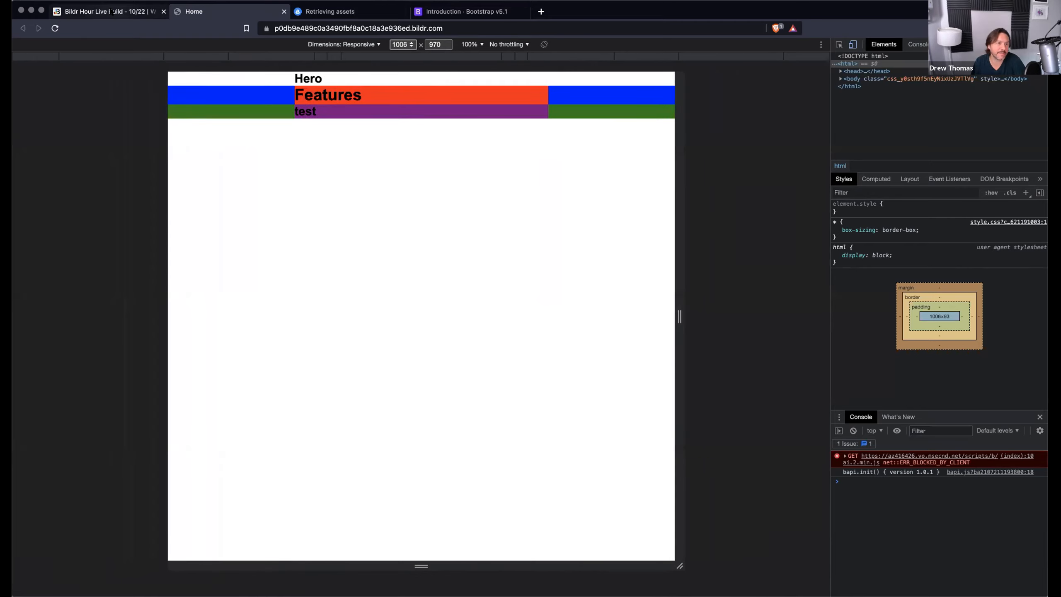
{"action": "left_click", "coordinate": [119, 12]}
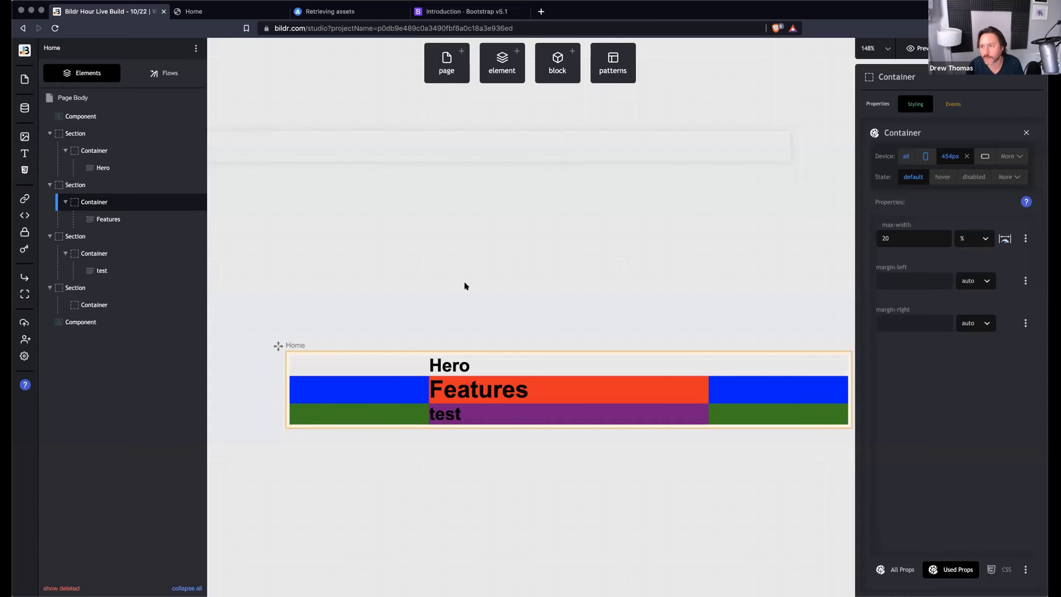
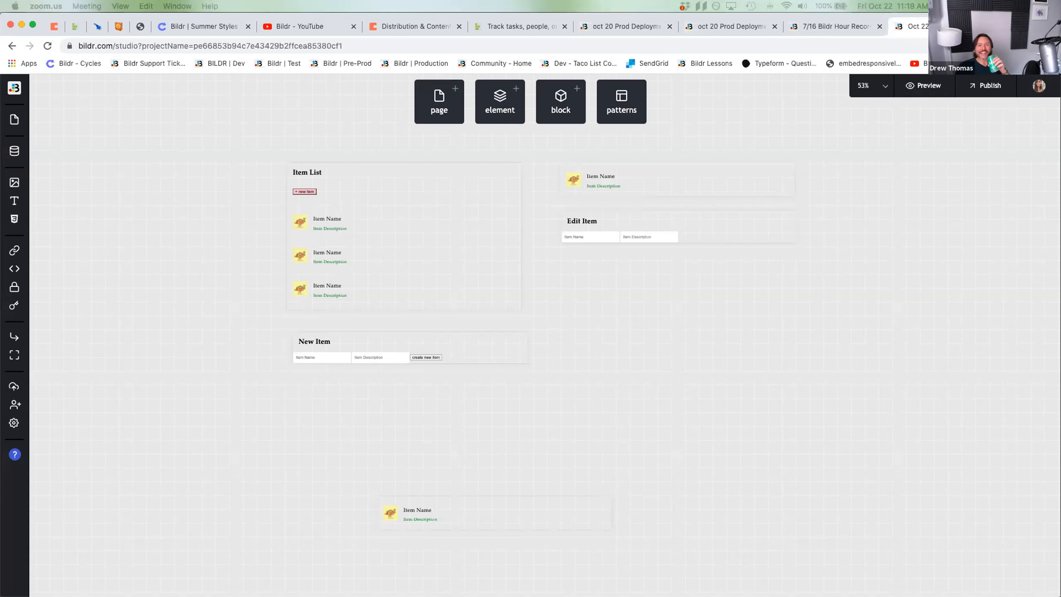
- Set the canvas zoom to 100% and select the Item List heading on the List Home page
{"action": "left_click", "coordinate": [864, 88]}
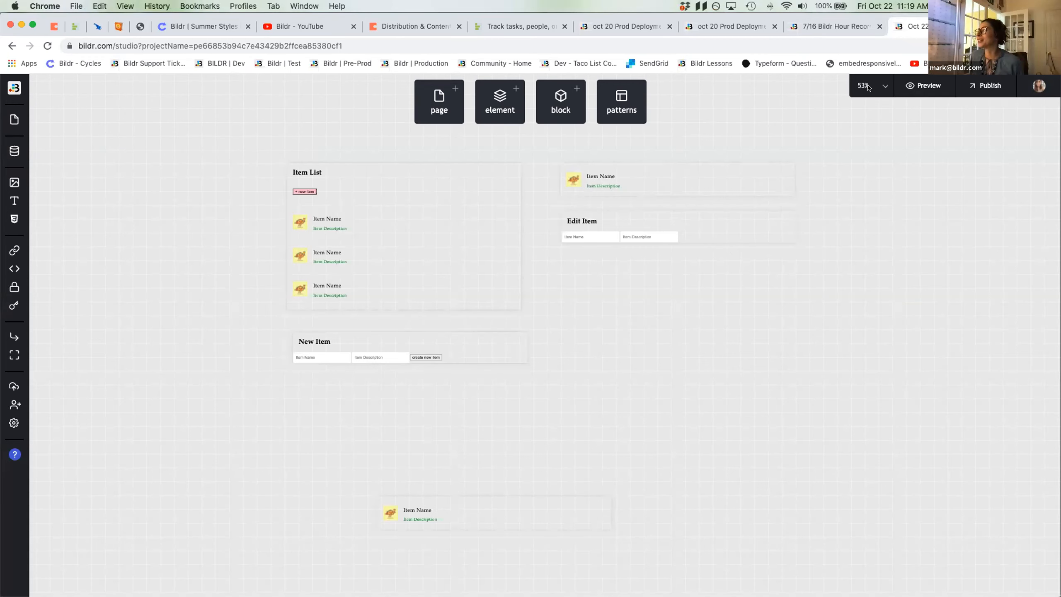
{"action": "left_click", "coordinate": [864, 88]}
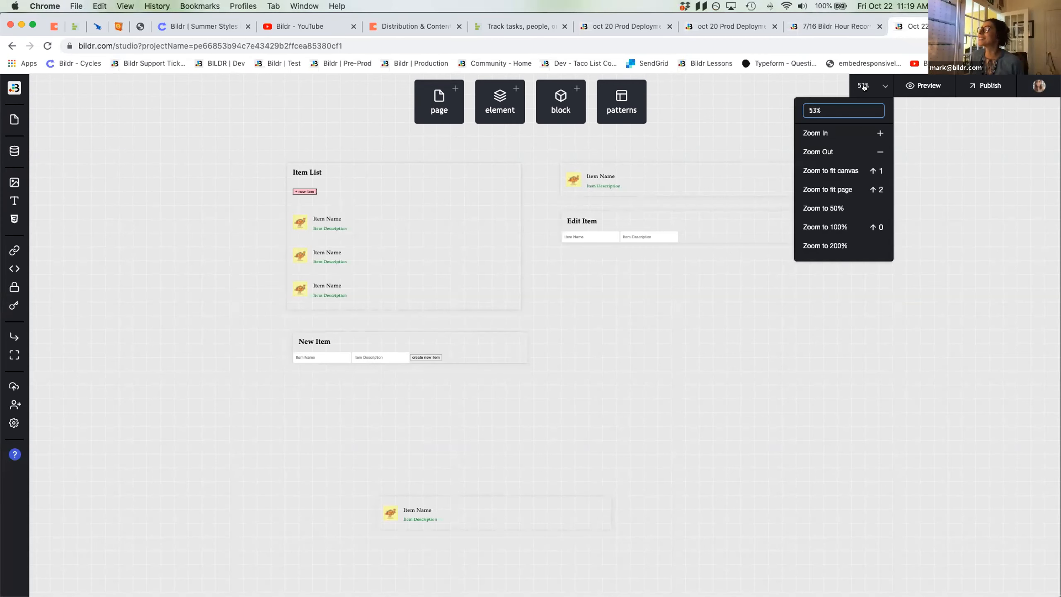
{"action": "left_click", "coordinate": [825, 228]}
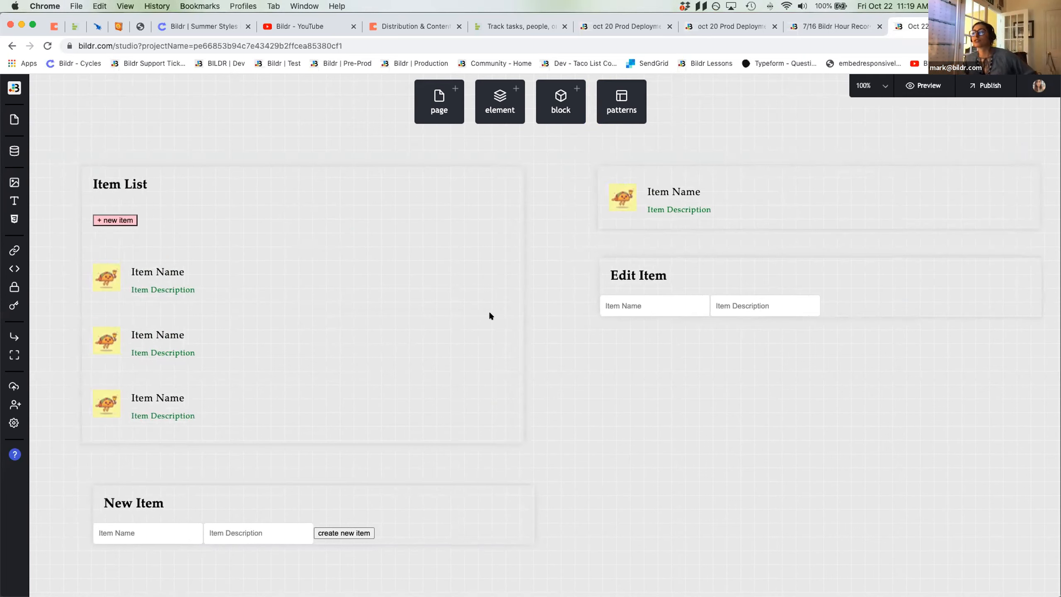
{"action": "left_click", "coordinate": [358, 180]}
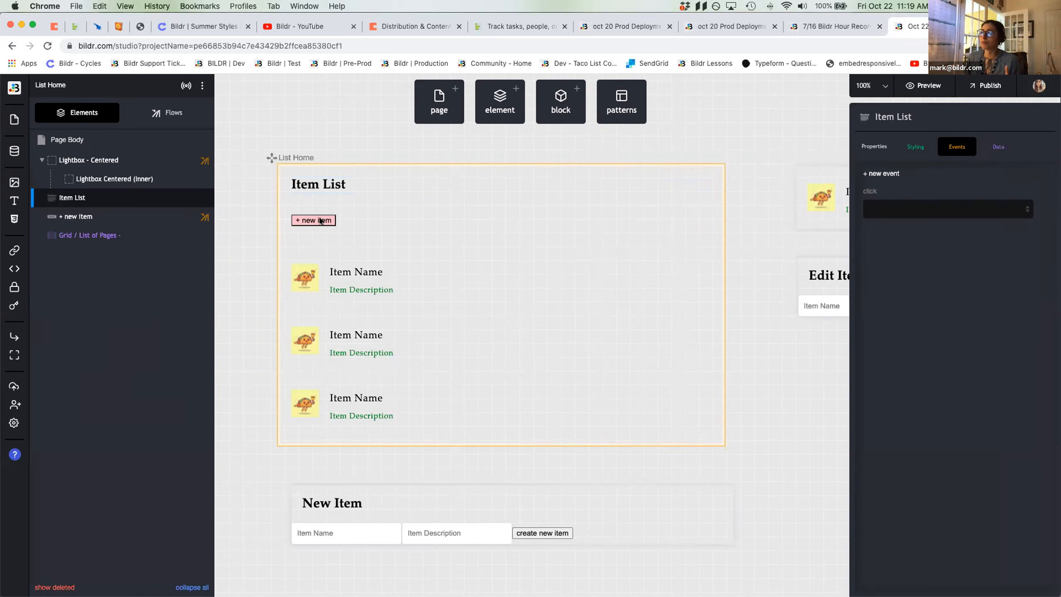
- Look over the List Home page and the neighbouring New Item and Edit Item pages on the canvas
{"action": "scroll", "coordinate": [602, 241], "scroll_direction": "right", "scroll_amount": 8}
{"action": "scroll", "coordinate": [303, 248], "scroll_direction": "right", "scroll_amount": 1}
{"action": "scroll", "coordinate": [417, 225], "scroll_direction": "left", "scroll_amount": 8}
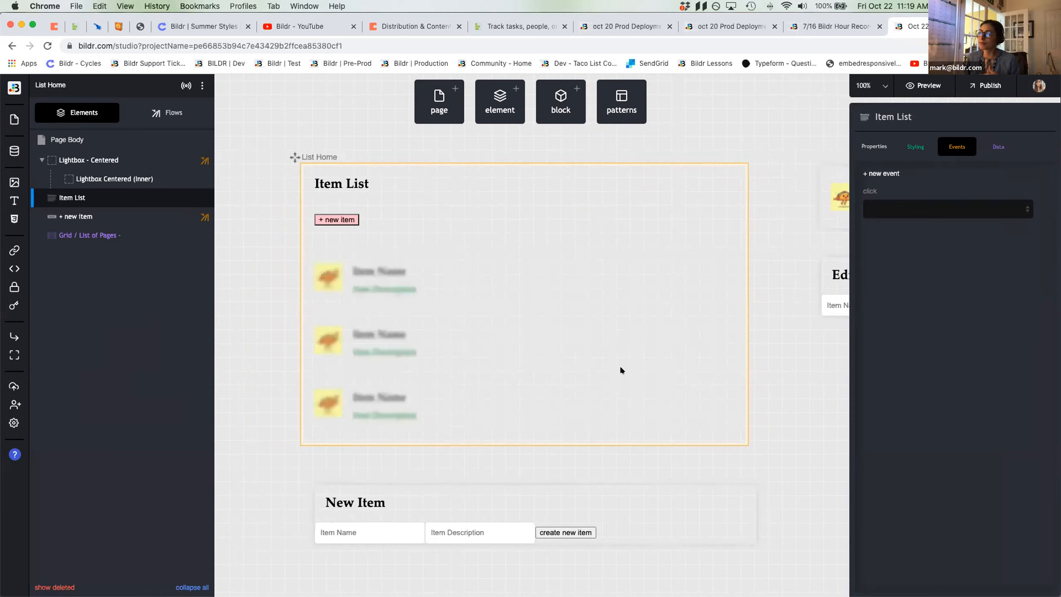
{"action": "scroll", "coordinate": [620, 365], "scroll_direction": "right", "scroll_amount": 4}
{"action": "scroll", "coordinate": [432, 225], "scroll_direction": "left", "scroll_amount": 4}
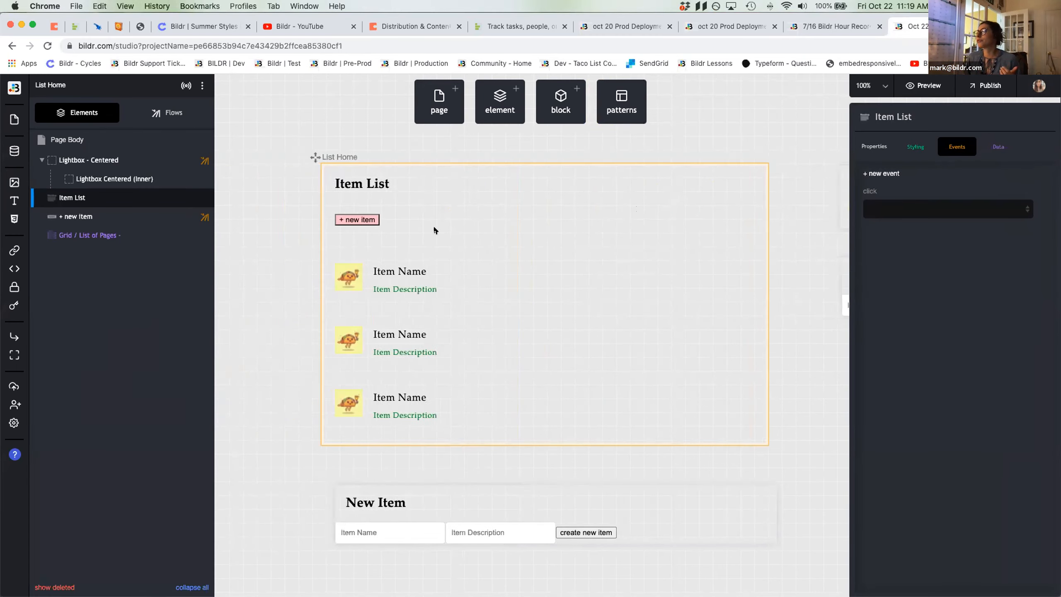
{"action": "scroll", "coordinate": [571, 157], "scroll_direction": "right", "scroll_amount": 4}
{"action": "scroll", "coordinate": [382, 239], "scroll_direction": "left", "scroll_amount": 5}
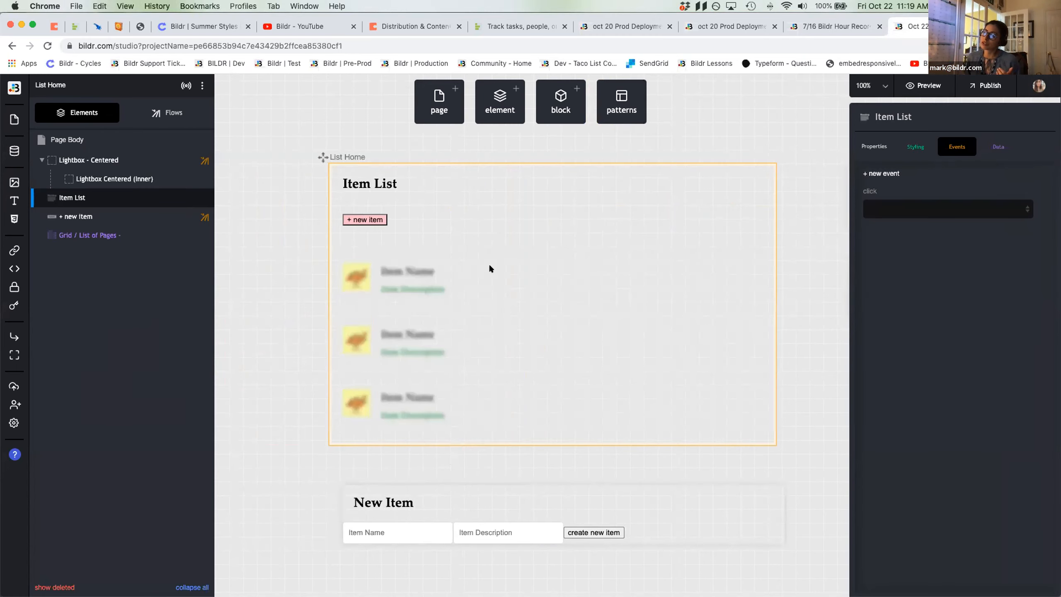
{"action": "scroll", "coordinate": [531, 299], "scroll_direction": "right", "scroll_amount": 2}
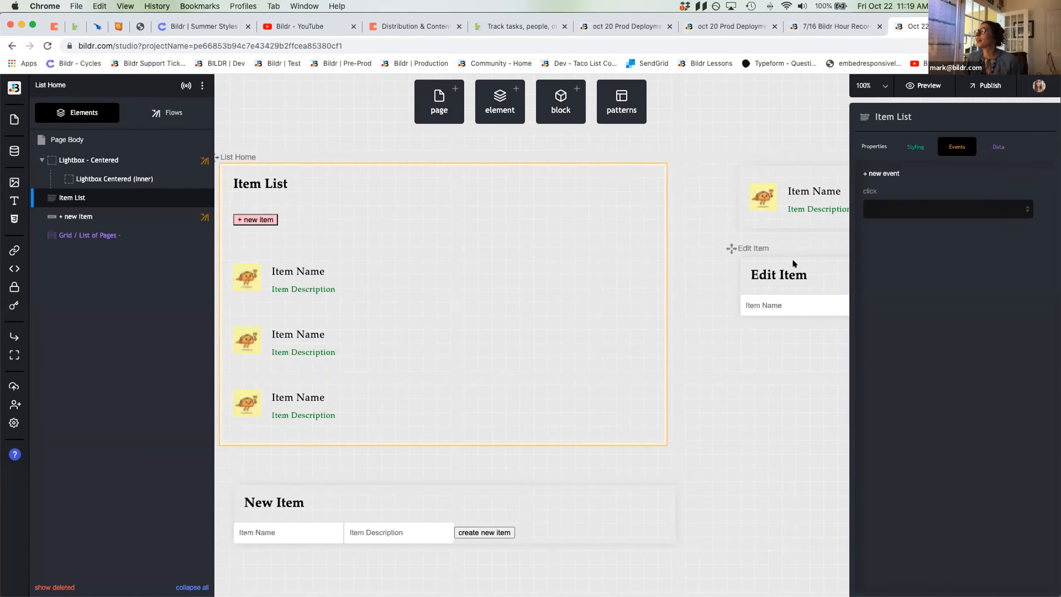
{"action": "scroll", "coordinate": [473, 337], "scroll_direction": "left", "scroll_amount": 2}
{"action": "scroll", "coordinate": [473, 337], "scroll_direction": "right", "scroll_amount": 2}
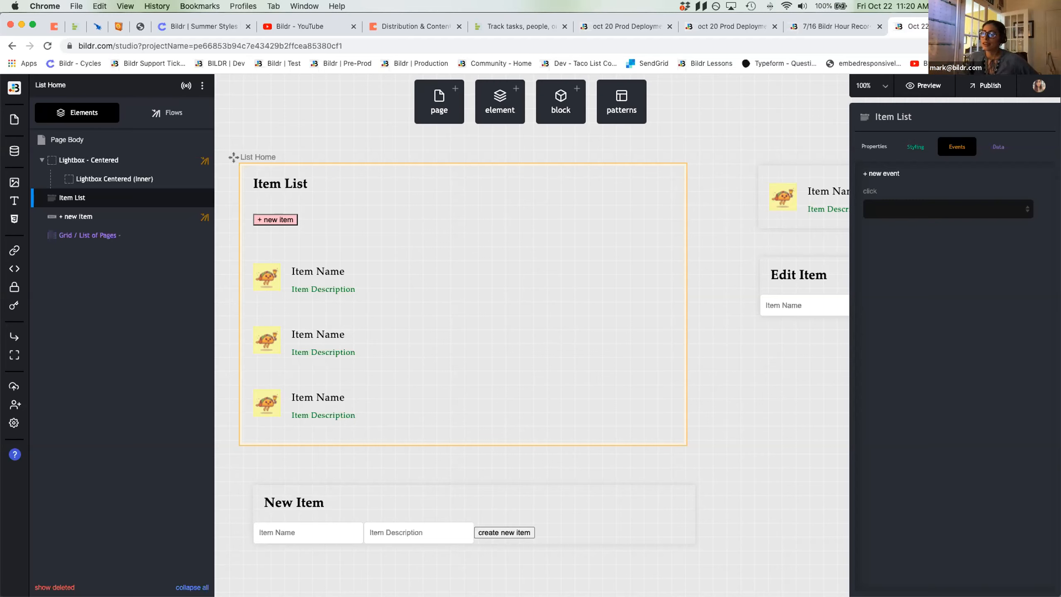
- Create a URL route /item that uses Edit Item as both the unauthenticated and the authenticated page
{"action": "scroll", "coordinate": [523, 241], "scroll_direction": "right", "scroll_amount": 5}
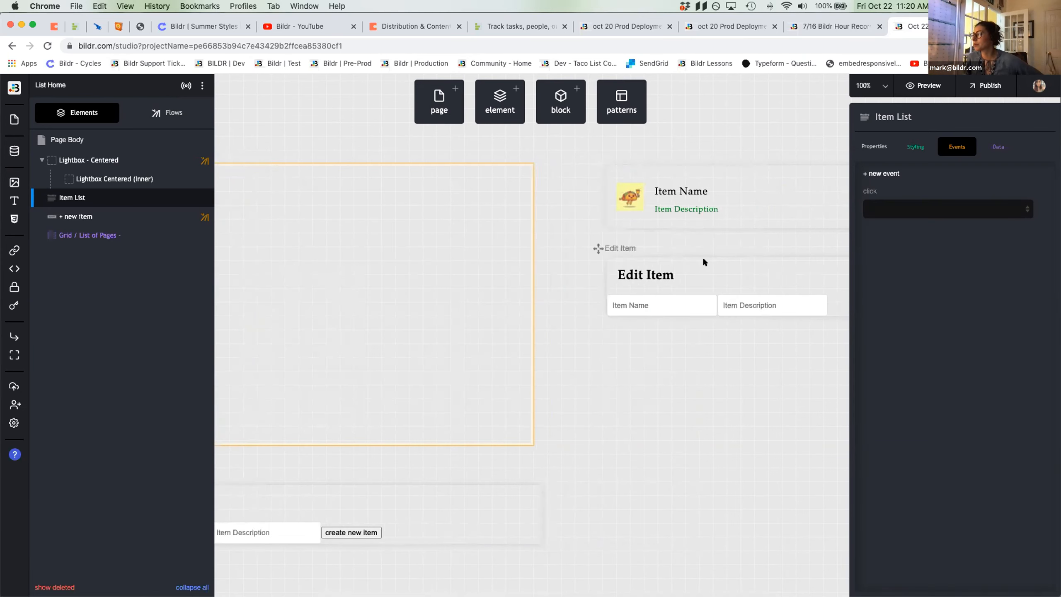
{"action": "left_click", "coordinate": [703, 258]}
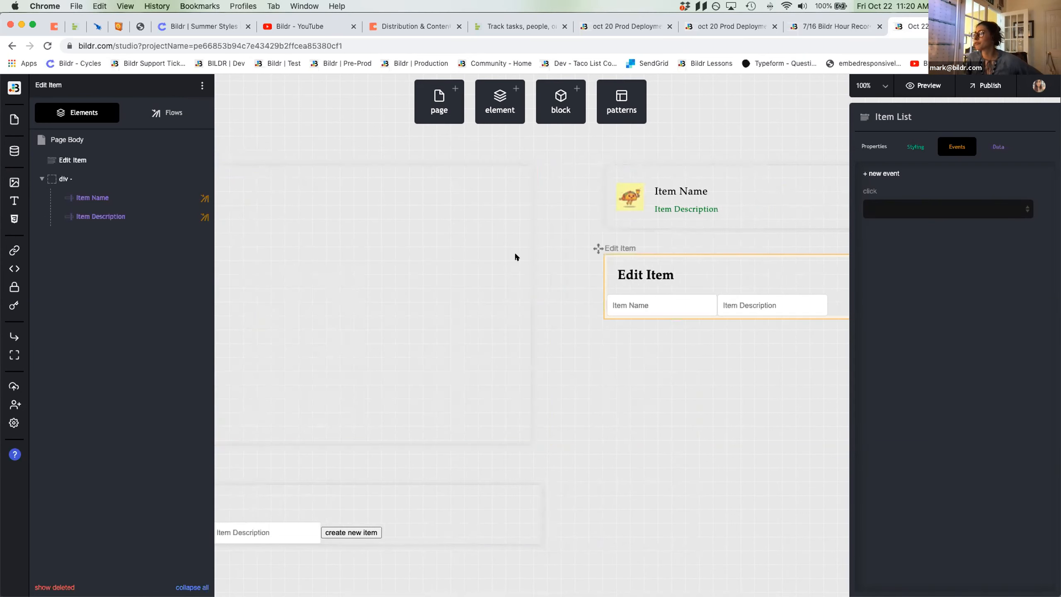
{"action": "left_click", "coordinate": [12, 252]}
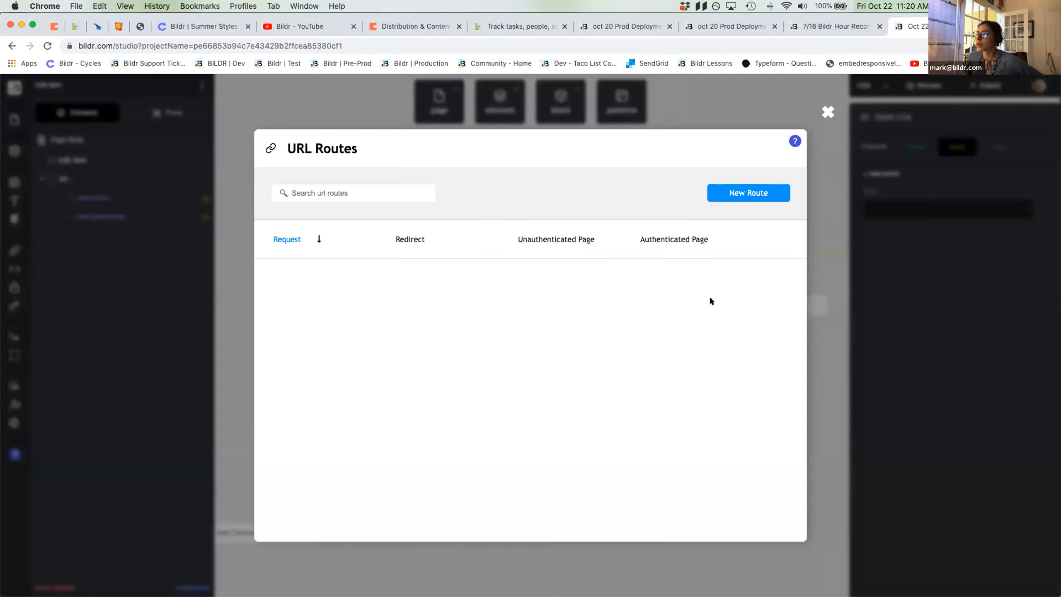
{"action": "left_click", "coordinate": [763, 191]}
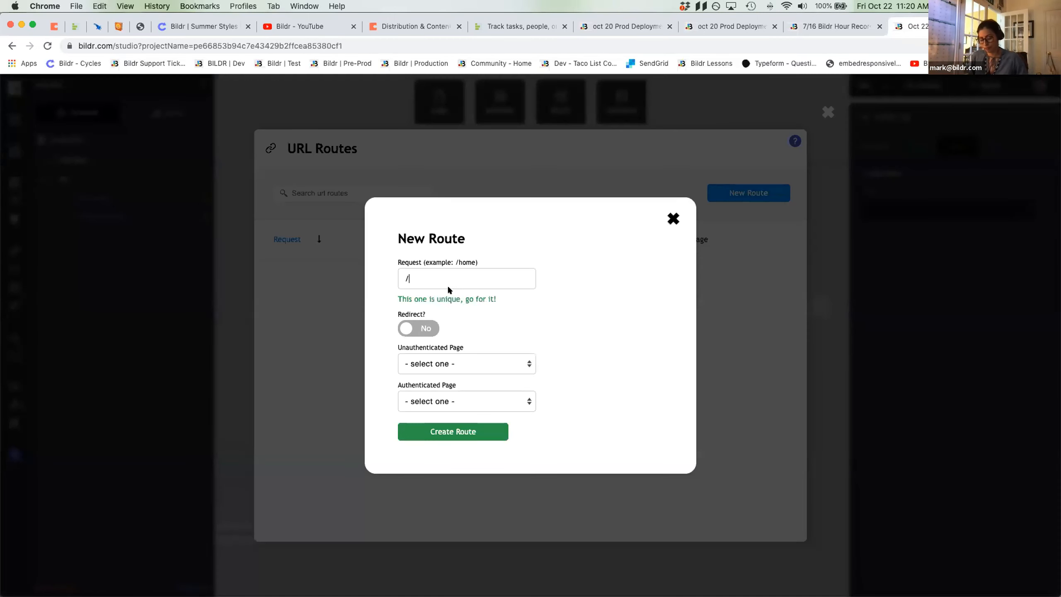
{"action": "type", "text": "item"}
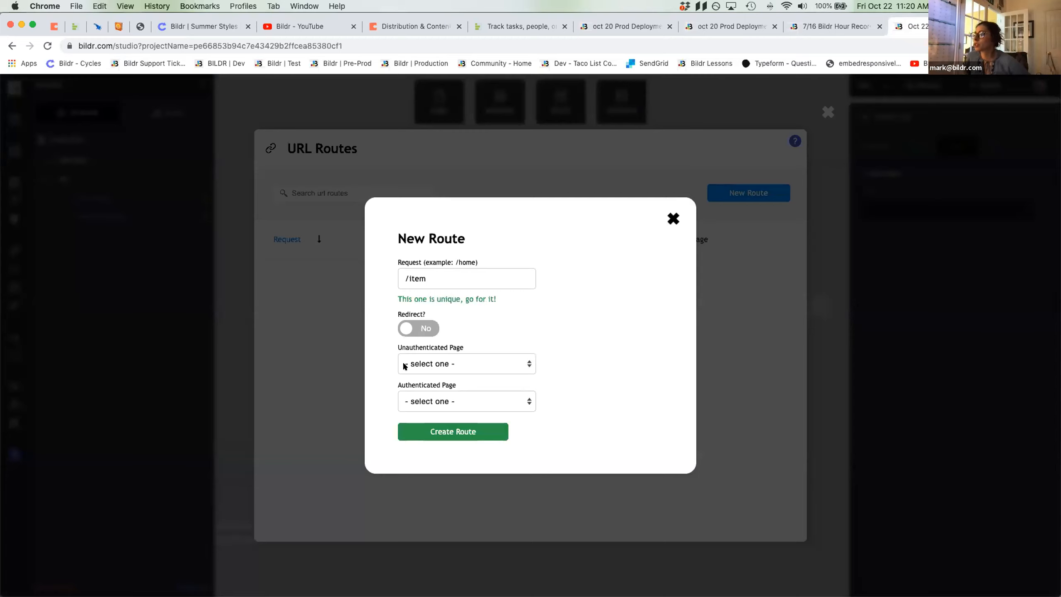
{"action": "left_click", "coordinate": [443, 360]}
{"action": "left_click", "coordinate": [440, 375]}
{"action": "left_click", "coordinate": [441, 404]}
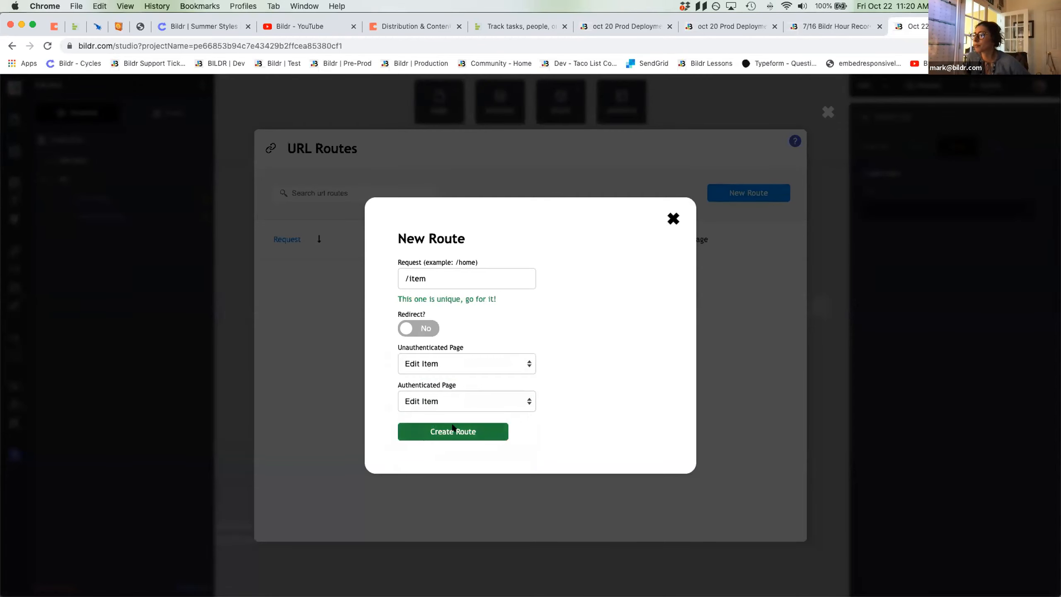
{"action": "left_click", "coordinate": [452, 431]}
- Check the /item route's detailed settings, and close the URL Routes
{"action": "left_click", "coordinate": [476, 280]}
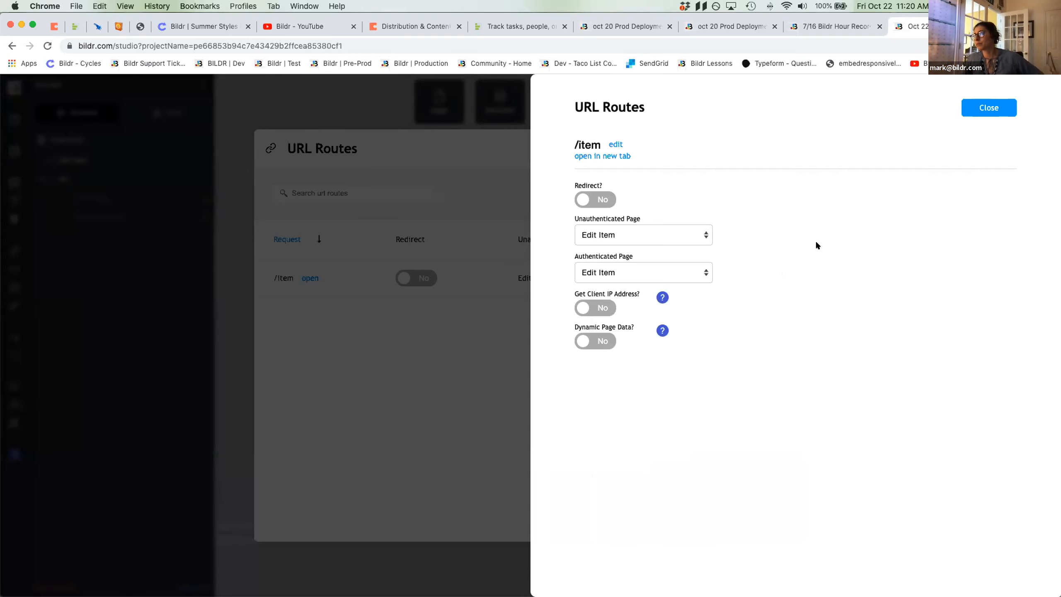
{"action": "left_click", "coordinate": [988, 108]}
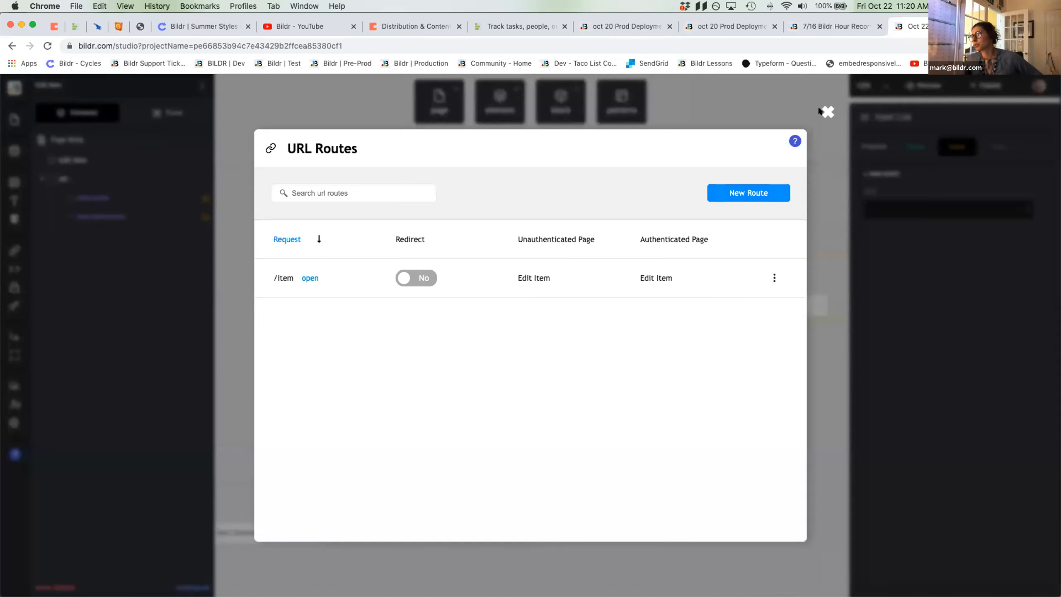
{"action": "left_click", "coordinate": [825, 112]}
- Examine the Collection List data settings of the Grid / List of Pages element on the List Home page
{"action": "left_click", "coordinate": [526, 307]}
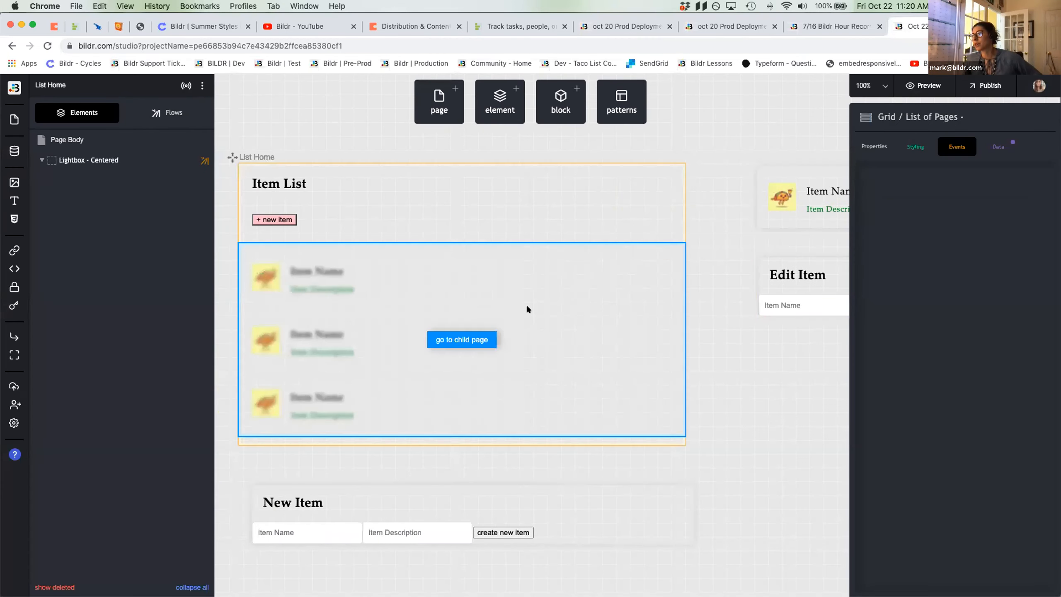
{"action": "left_click", "coordinate": [992, 142]}
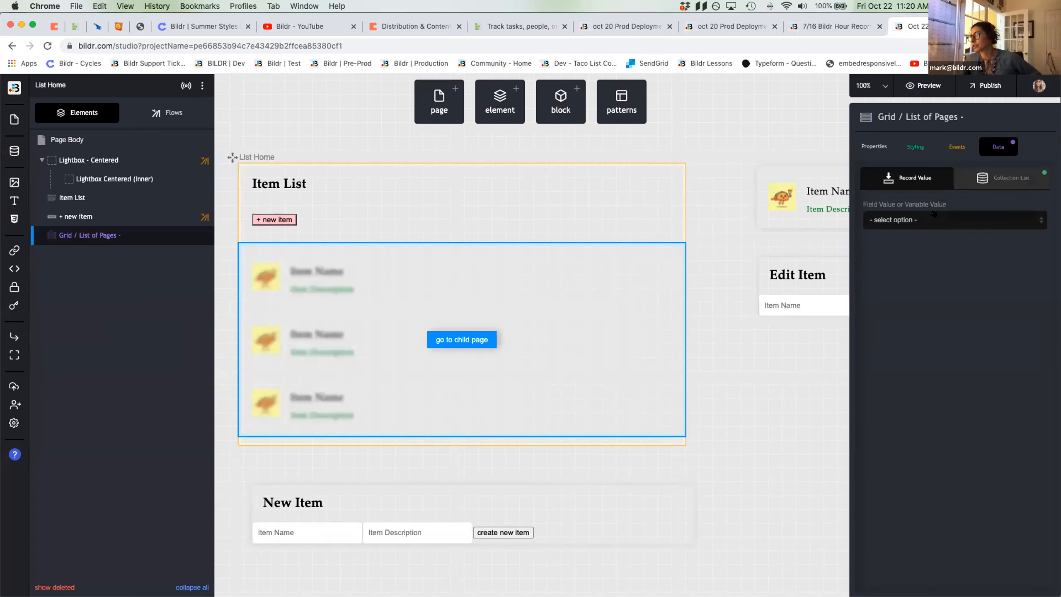
{"action": "left_click", "coordinate": [1008, 179]}
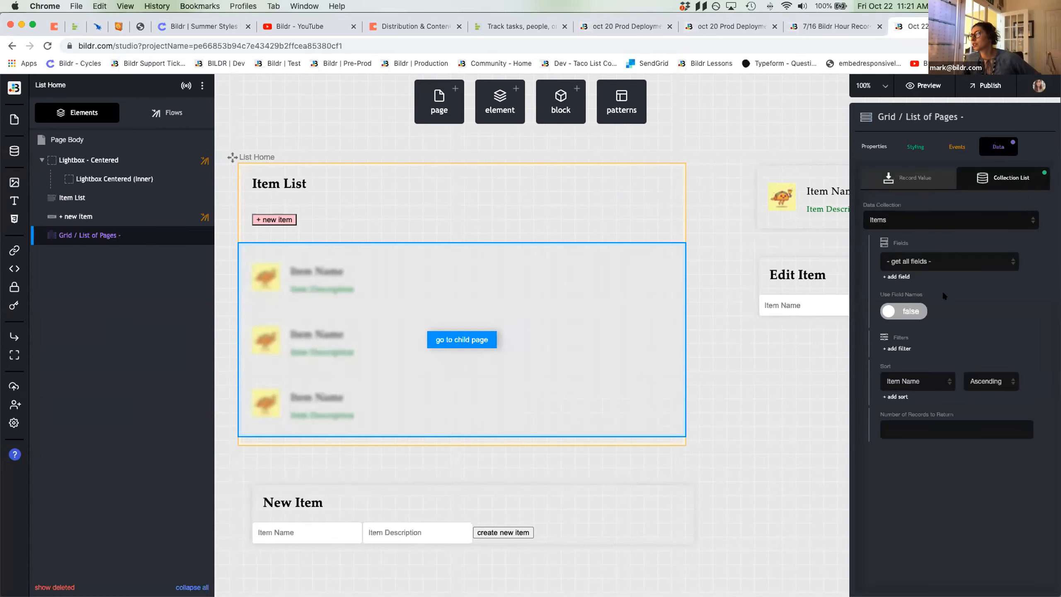
- Examine the record value bindings of the Item Name and Item Description inputs on the Edit Item page
{"action": "scroll", "coordinate": [528, 341], "scroll_direction": "right", "scroll_amount": 5}
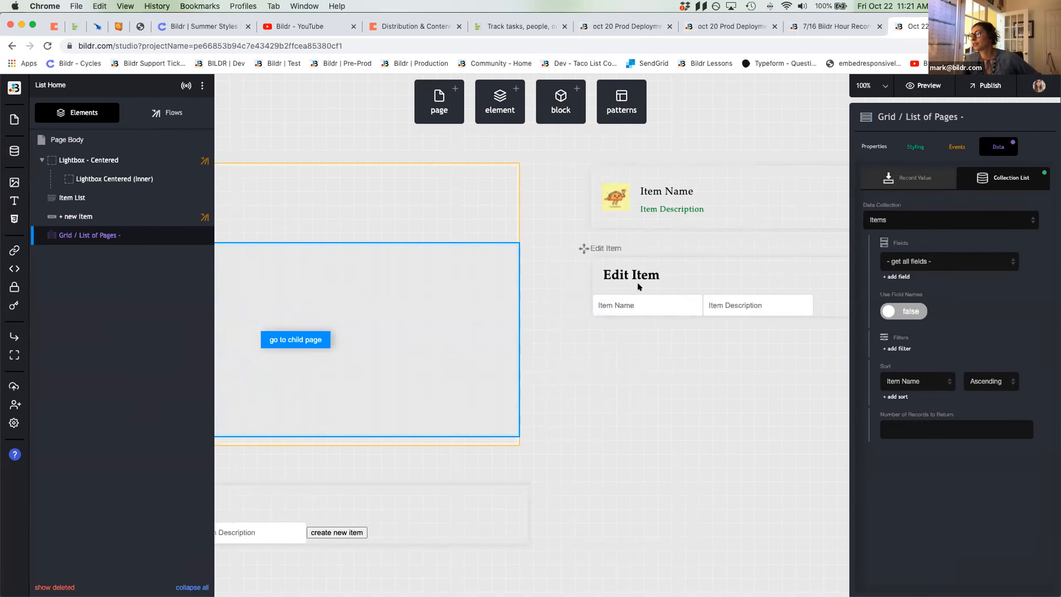
{"action": "left_click", "coordinate": [632, 307]}
{"action": "scroll", "coordinate": [663, 312], "scroll_direction": "left", "scroll_amount": 6}
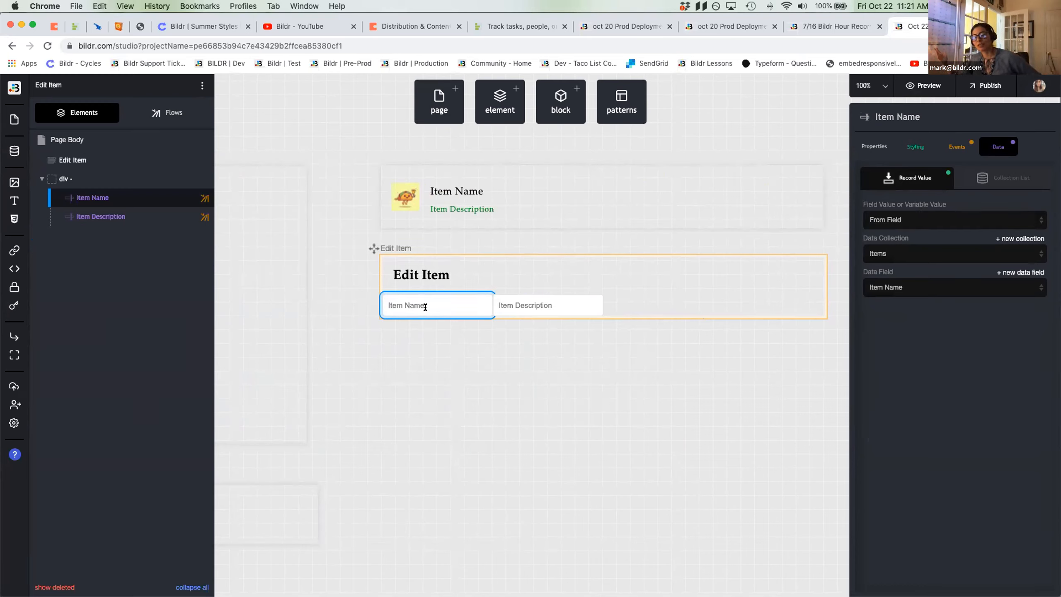
{"action": "left_click", "coordinate": [520, 301]}
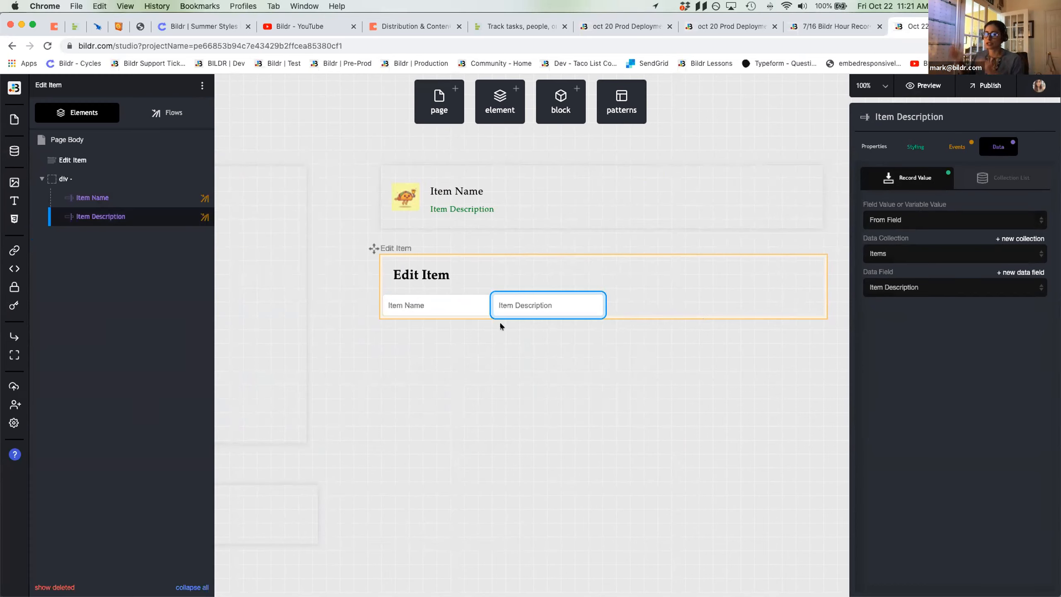
{"action": "scroll", "coordinate": [412, 369], "scroll_direction": "left", "scroll_amount": 5}
{"action": "scroll", "coordinate": [412, 370], "scroll_direction": "left", "scroll_amount": 5}
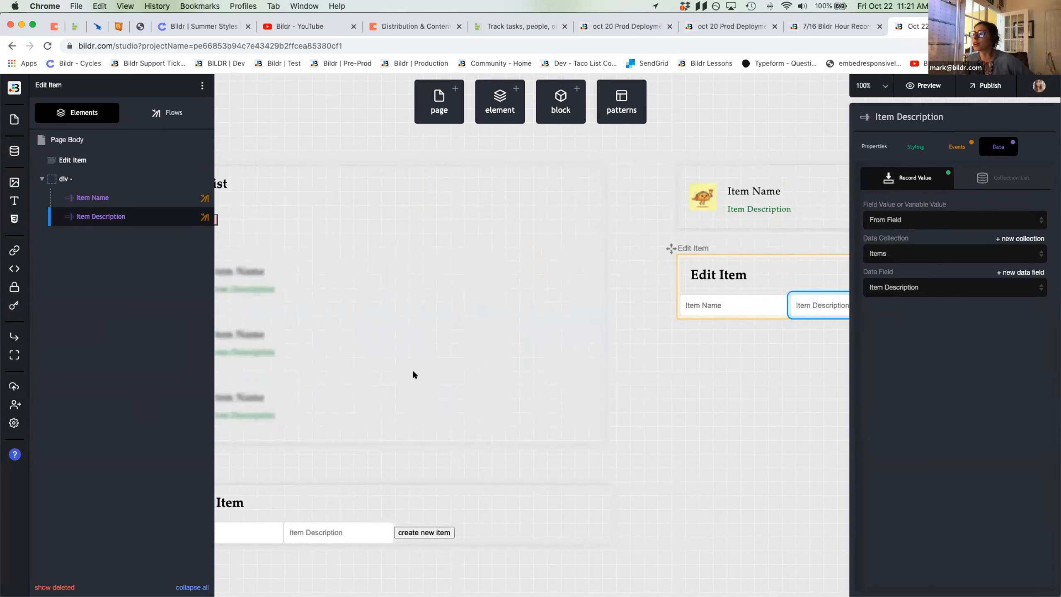
- Reopen the /item route's settings, read the Dynamic Page Data help, and enable Dynamic Page Data
{"action": "left_click", "coordinate": [11, 253]}
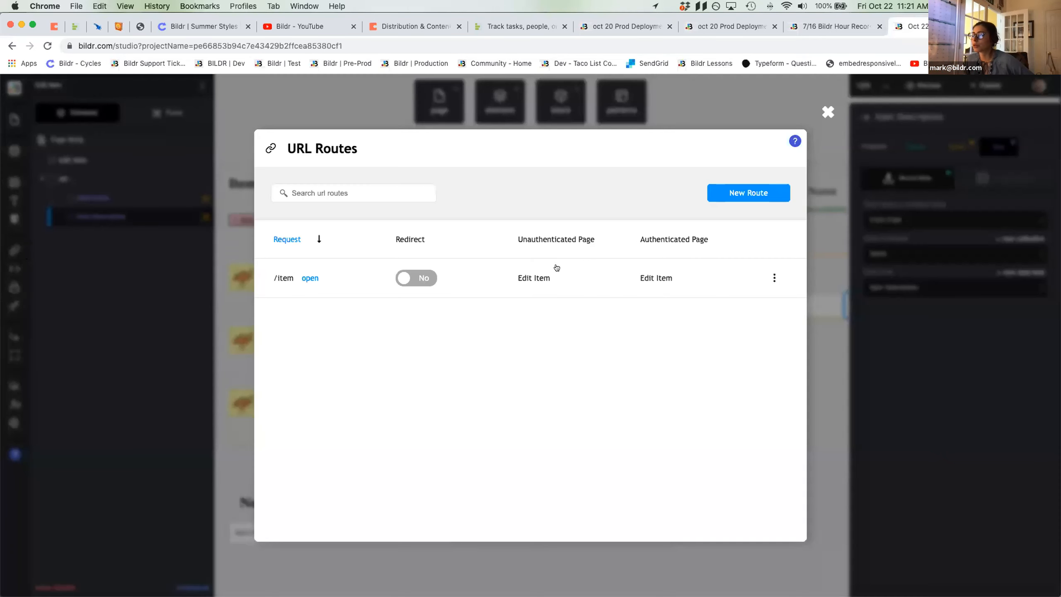
{"action": "left_click", "coordinate": [591, 275]}
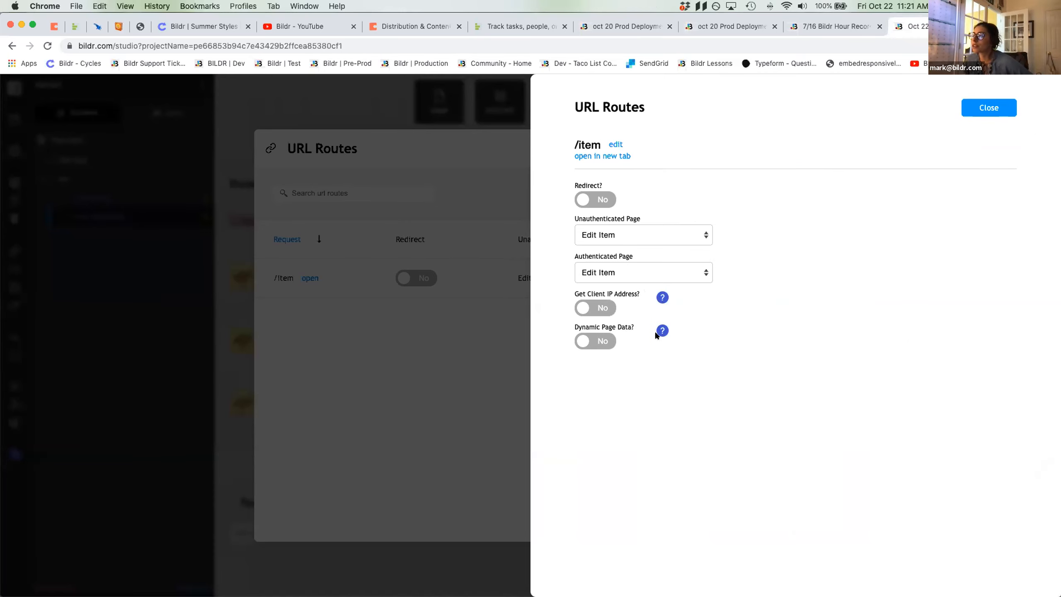
{"action": "mouse_move", "coordinate": [665, 333]}
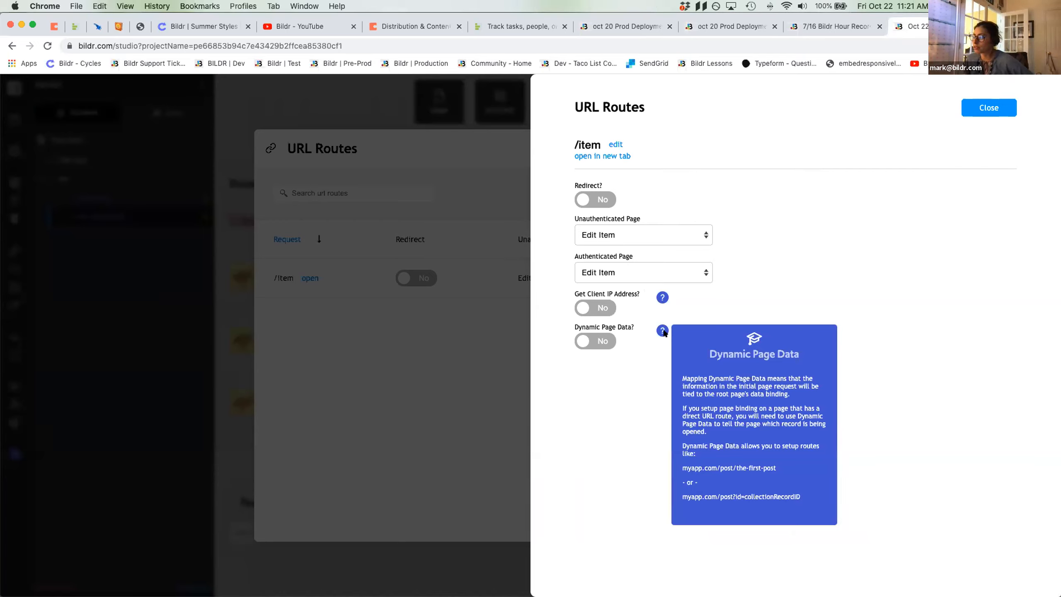
{"action": "left_click", "coordinate": [578, 339]}
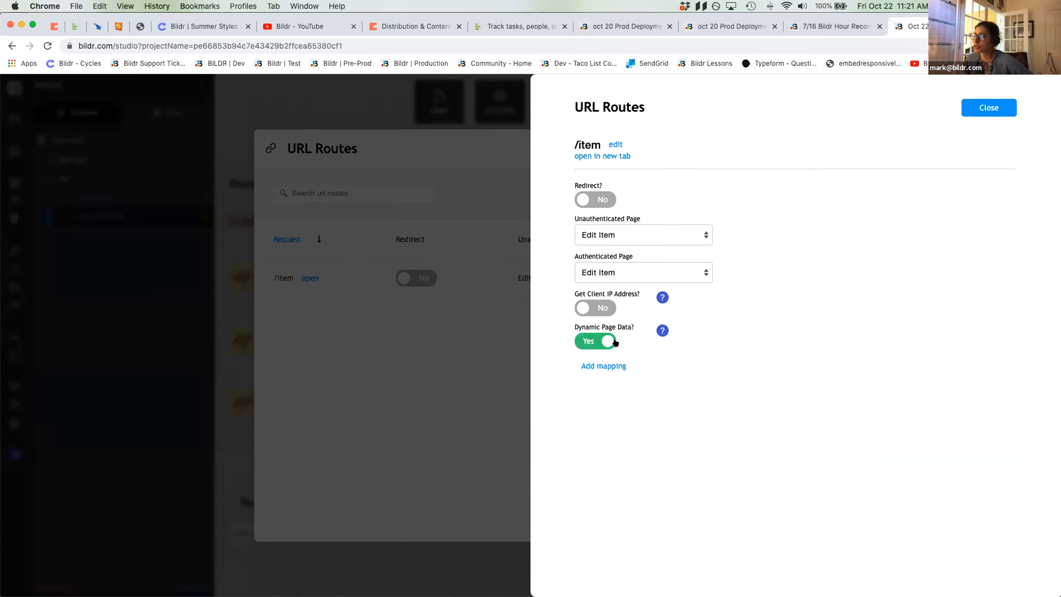
- Add a dynamic page data mapping to the /item route, using the ID field of the Items collection
{"action": "left_click", "coordinate": [624, 367]}
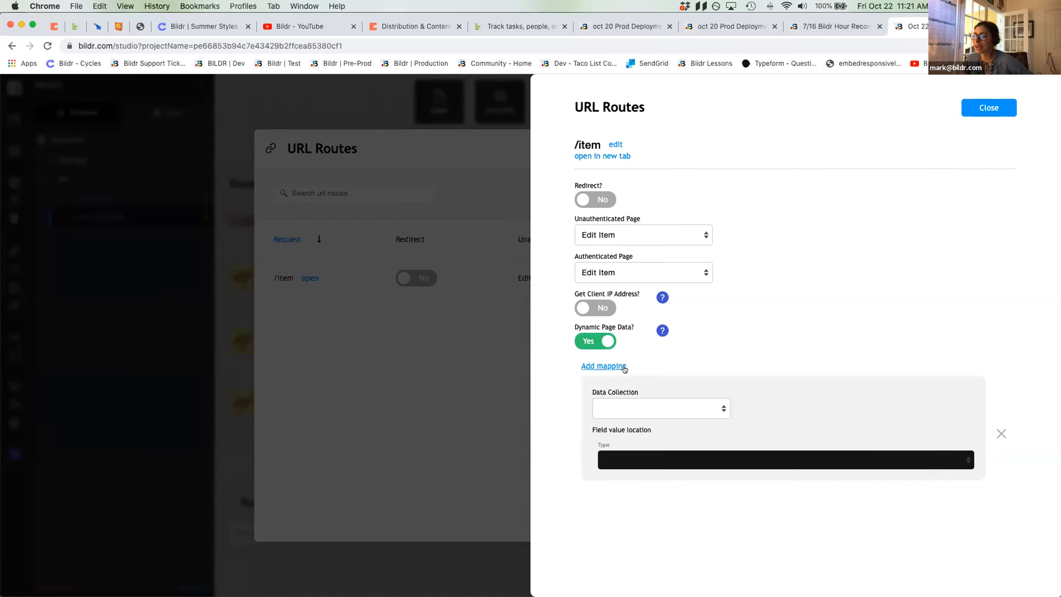
{"action": "left_click", "coordinate": [642, 400]}
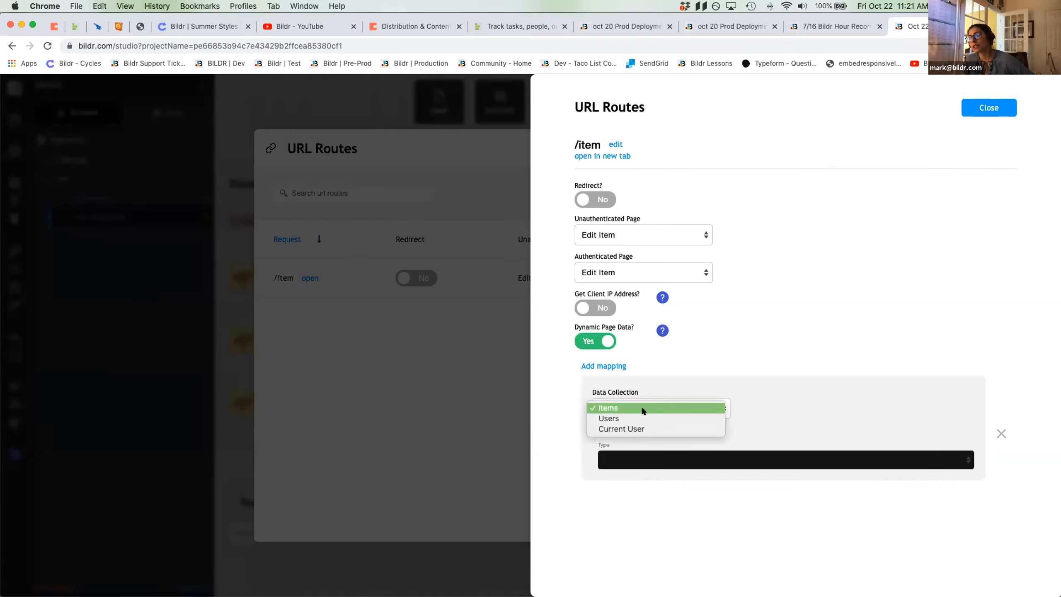
{"action": "left_click", "coordinate": [642, 409]}
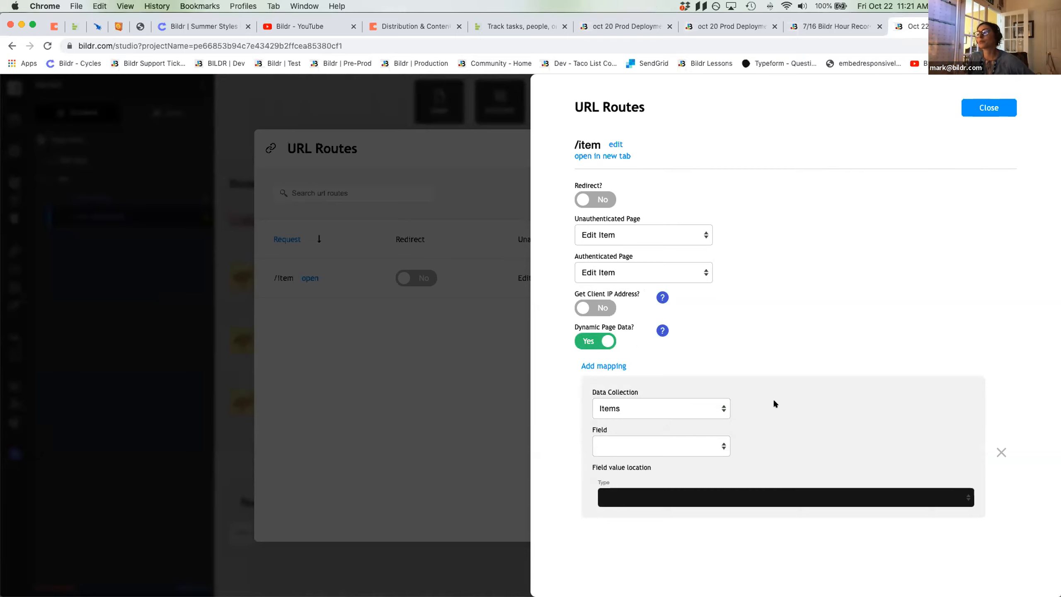
{"action": "left_click", "coordinate": [649, 444]}
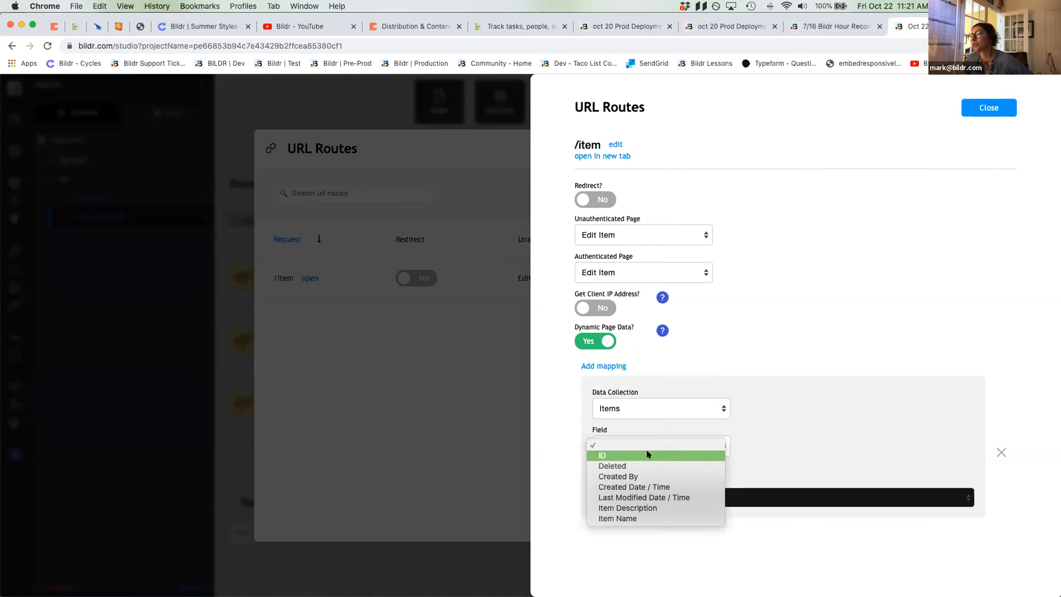
{"action": "left_click", "coordinate": [647, 450]}
{"action": "left_click", "coordinate": [684, 447]}
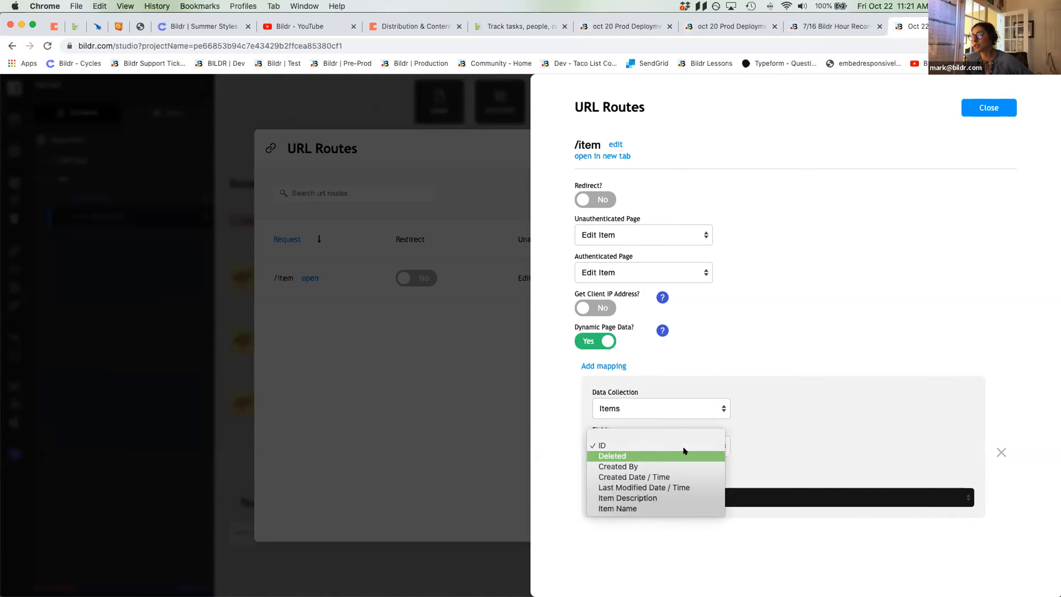
{"action": "right_click", "coordinate": [780, 430]}
{"action": "left_click", "coordinate": [713, 464]}
- Set the mapping's field value location to Segment # with segment number 0, and close the URL Routes
{"action": "left_click", "coordinate": [683, 497]}
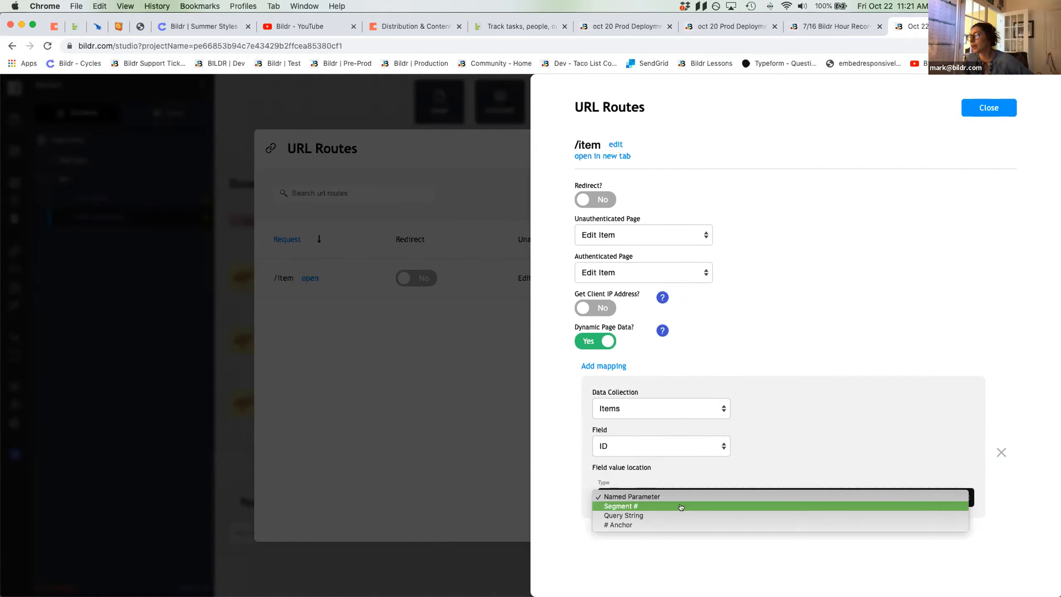
{"action": "left_click", "coordinate": [681, 506]}
{"action": "type", "text": "0"}
{"action": "left_click", "coordinate": [887, 269]}
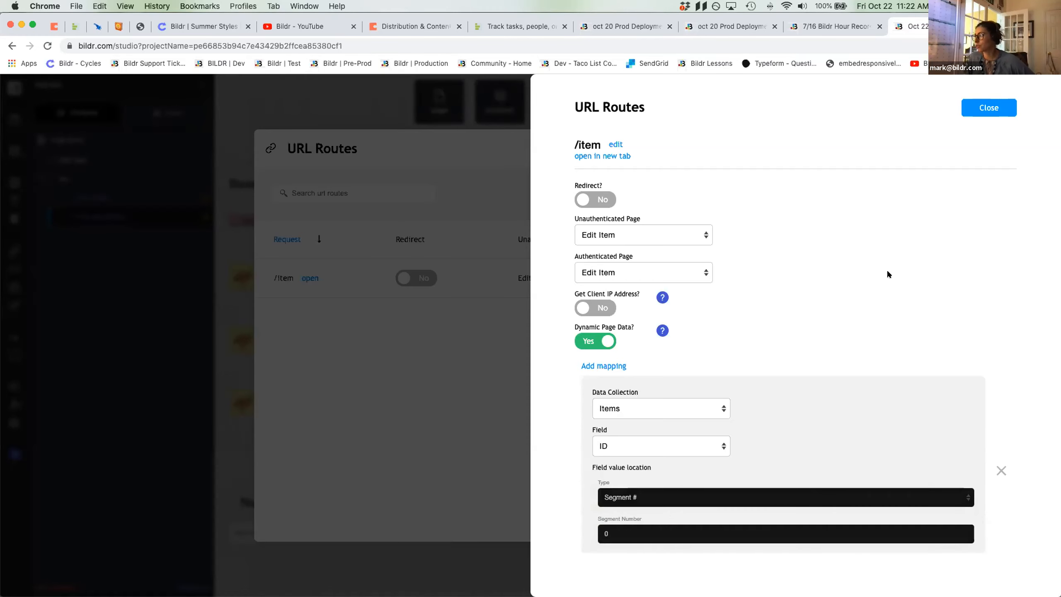
{"action": "left_click", "coordinate": [968, 112]}
{"action": "left_click", "coordinate": [827, 111]}
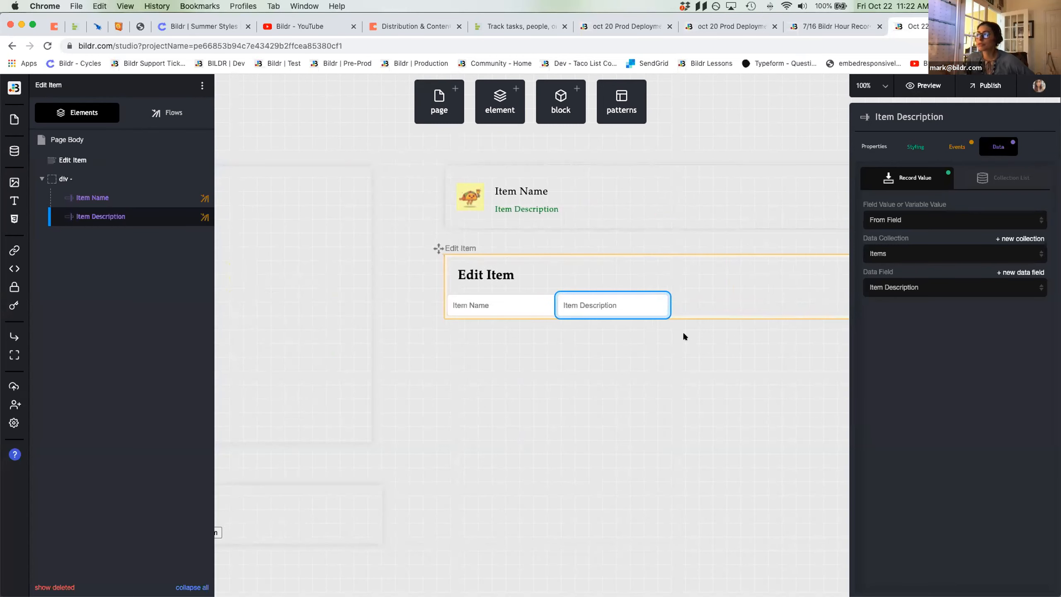
- Examine the Open Edit Item flow behind the List Container's click event on the List Row page, including its After Route Text inputs
{"action": "scroll", "coordinate": [497, 176], "scroll_direction": "left", "scroll_amount": 9}
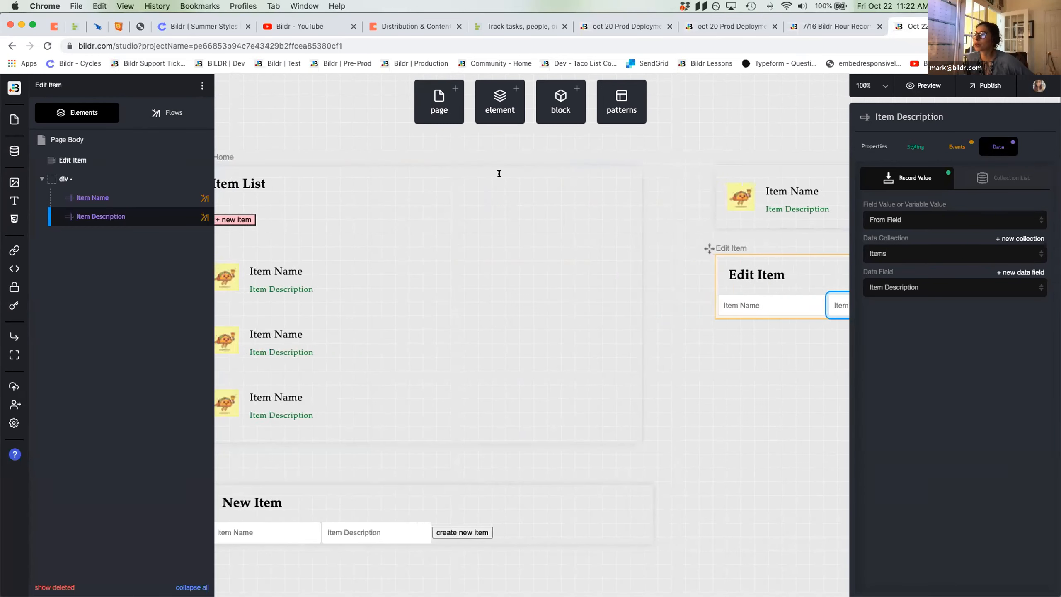
{"action": "left_click", "coordinate": [333, 268]}
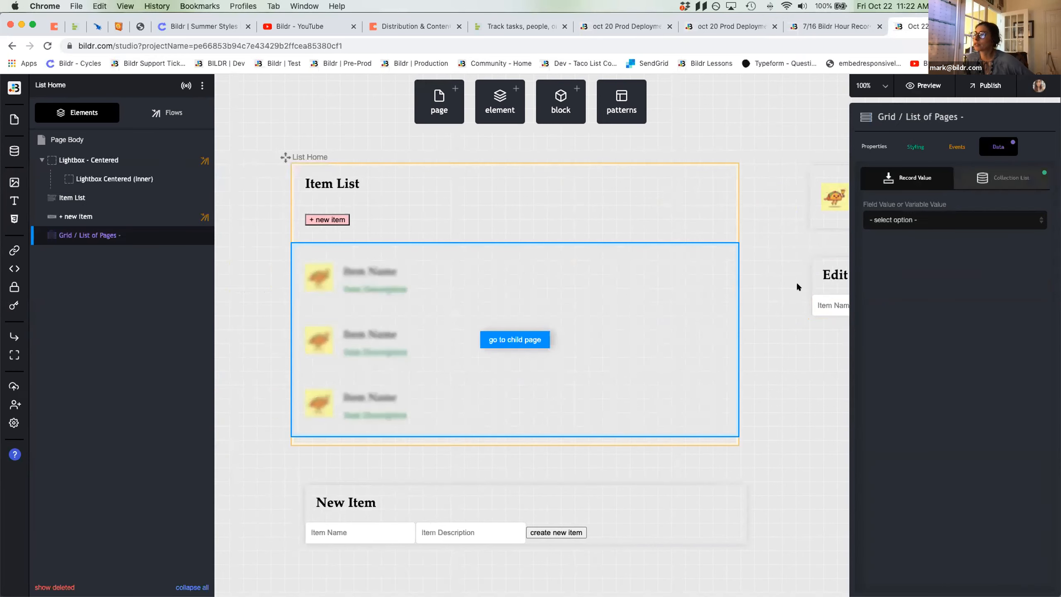
{"action": "scroll", "coordinate": [796, 282], "scroll_direction": "right", "scroll_amount": 10}
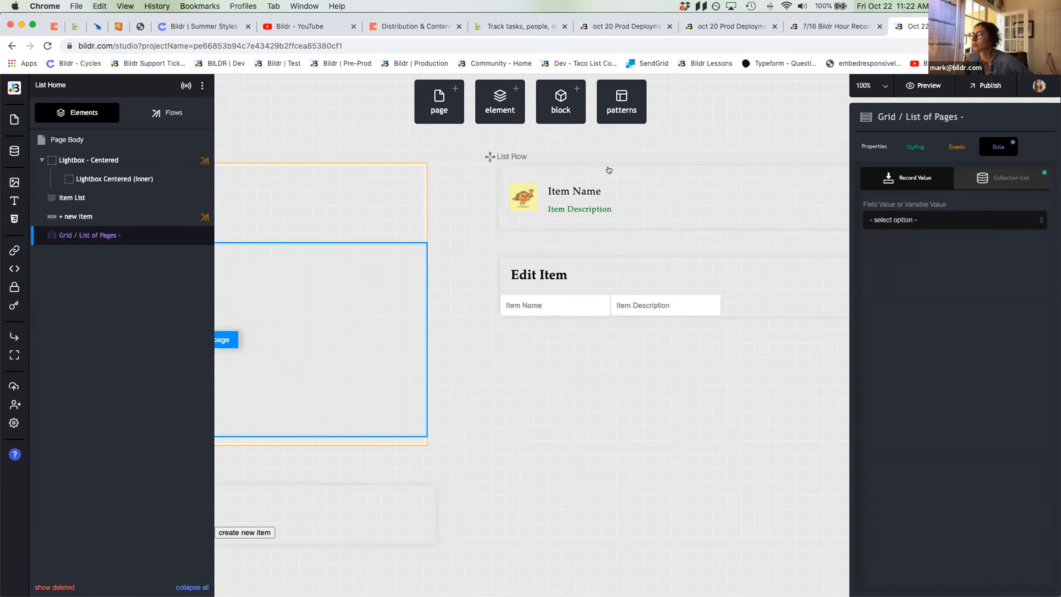
{"action": "left_click", "coordinate": [610, 167]}
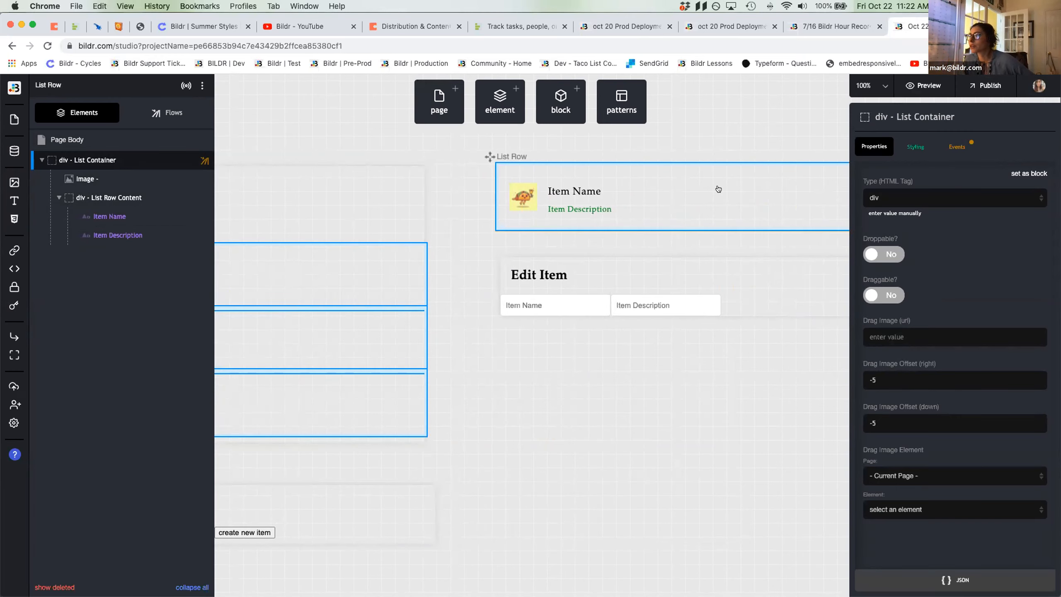
{"action": "left_click", "coordinate": [963, 146]}
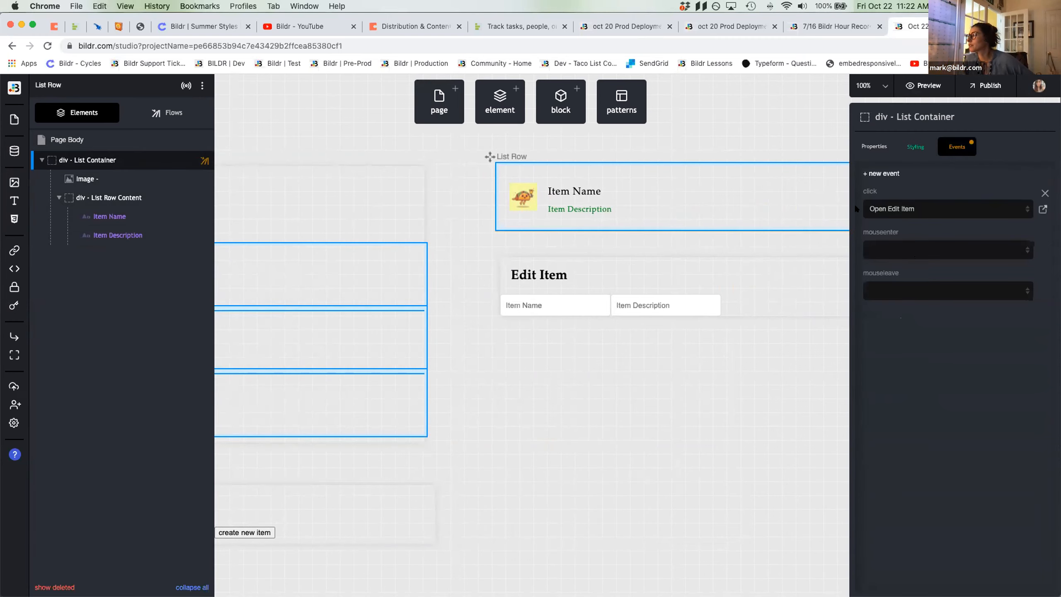
{"action": "left_click", "coordinate": [1043, 210]}
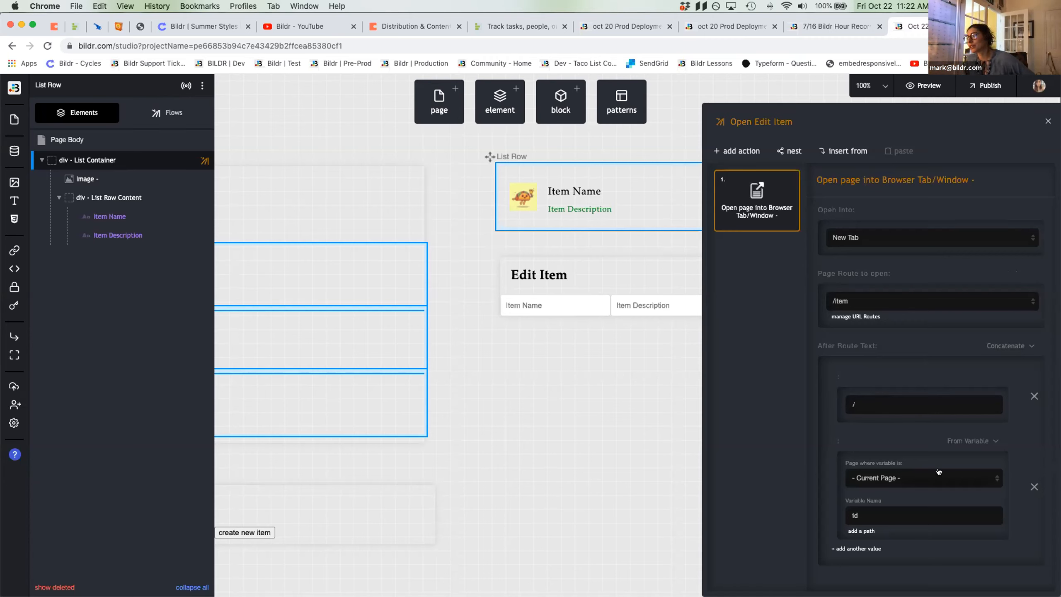
{"action": "left_click", "coordinate": [981, 441]}
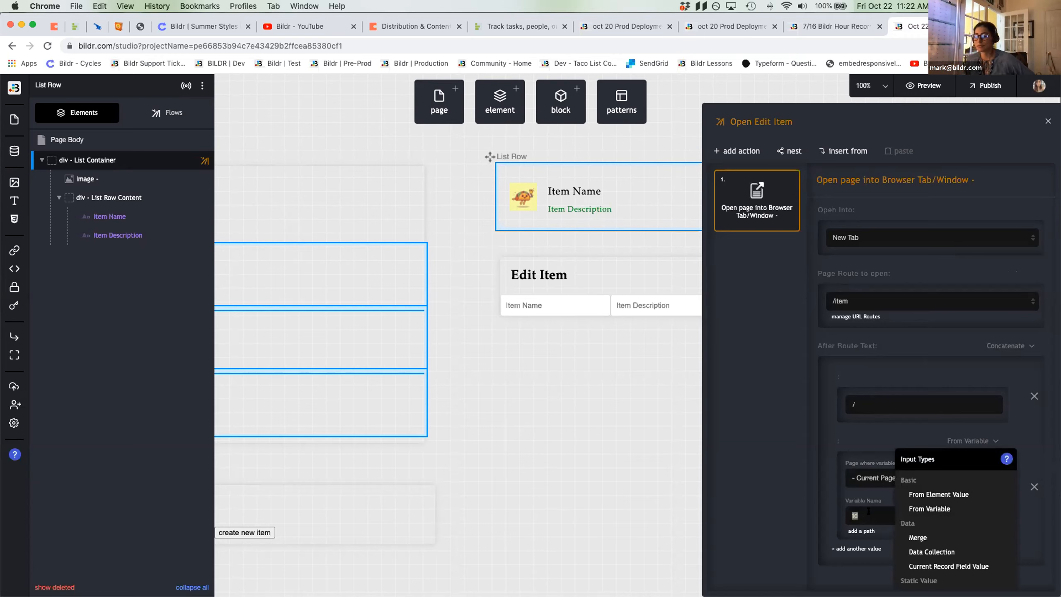
{"action": "left_click", "coordinate": [730, 427]}
- Set List Home as the project's root landing page and open the live view
{"action": "mouse_move", "coordinate": [934, 87]}
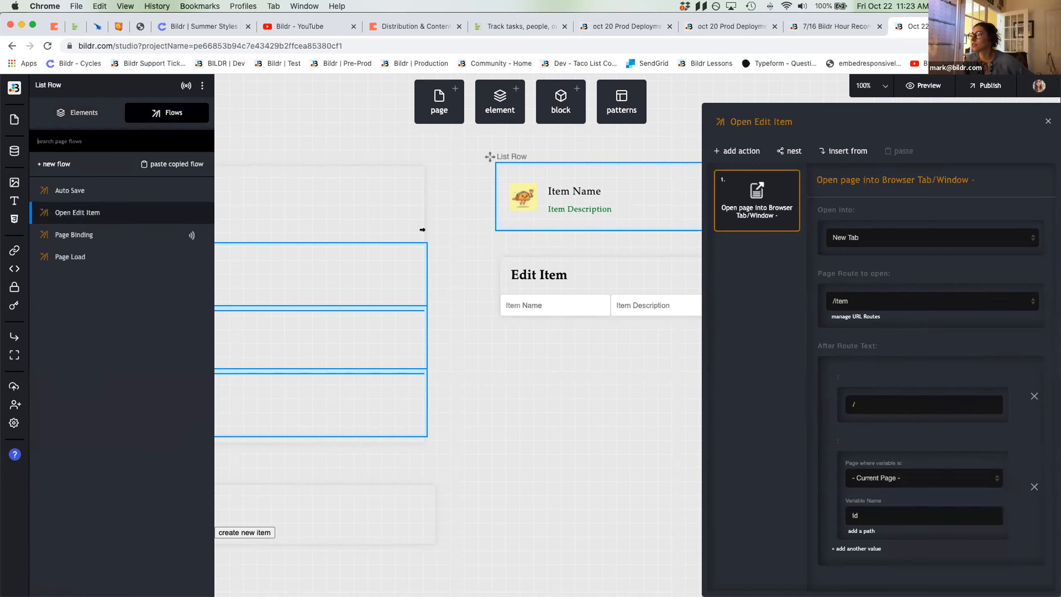
{"action": "scroll", "coordinate": [420, 229], "scroll_direction": "left", "scroll_amount": 5}
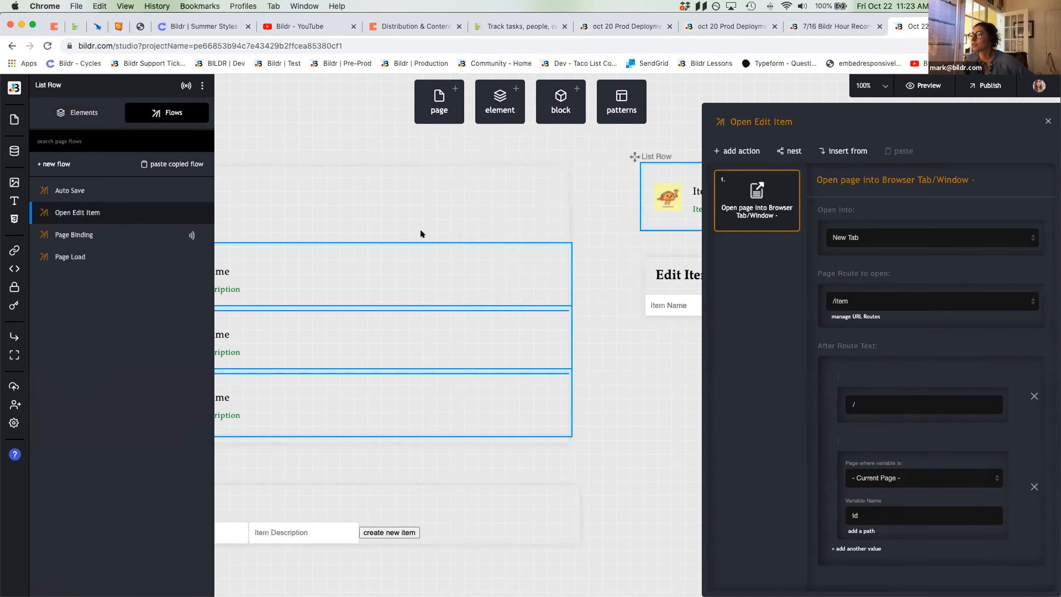
{"action": "left_click", "coordinate": [920, 87]}
{"action": "left_click", "coordinate": [427, 289]}
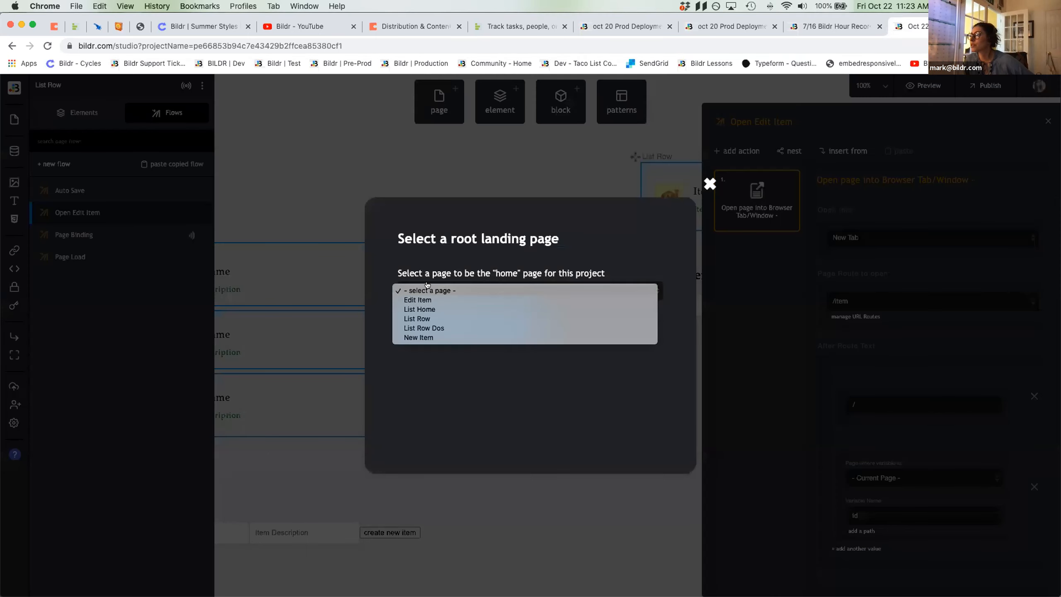
{"action": "left_click", "coordinate": [426, 309]}
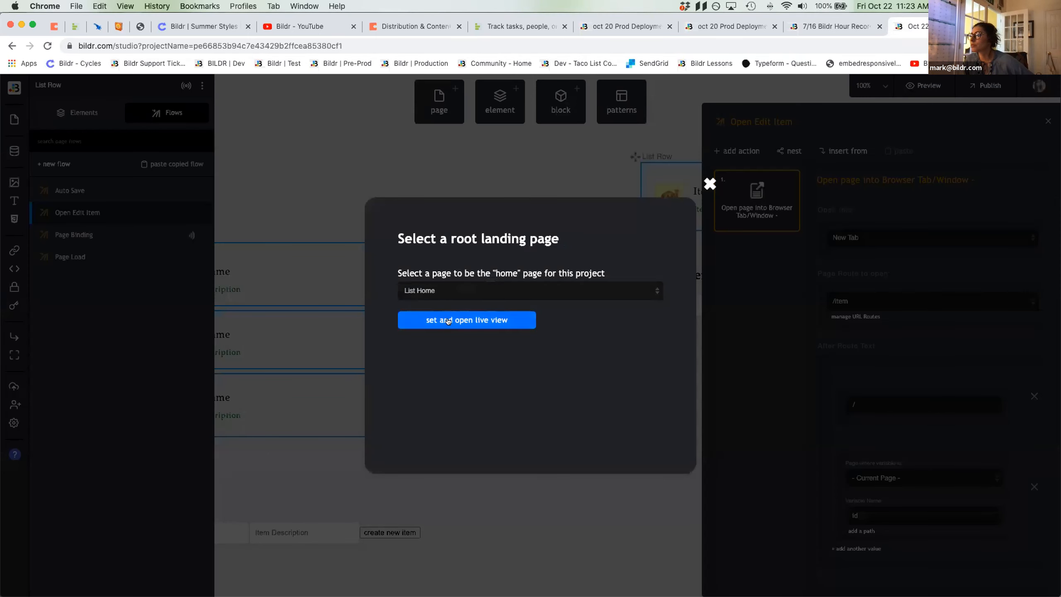
{"action": "left_click", "coordinate": [449, 320]}
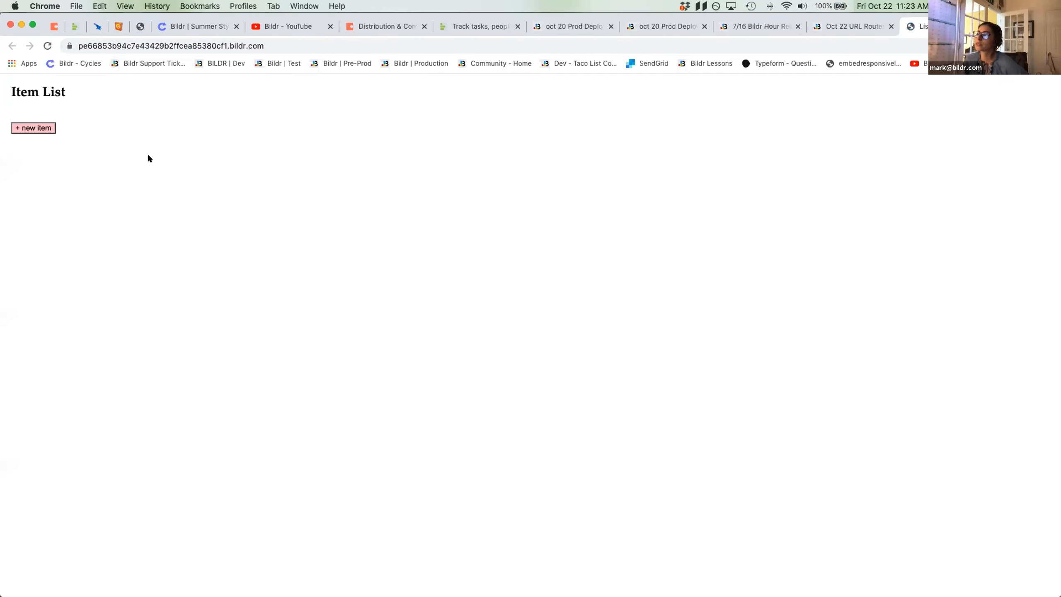
- Try to create an item named "Cheesy" in the live page's New Item lightbox
{"action": "left_click", "coordinate": [34, 127]}
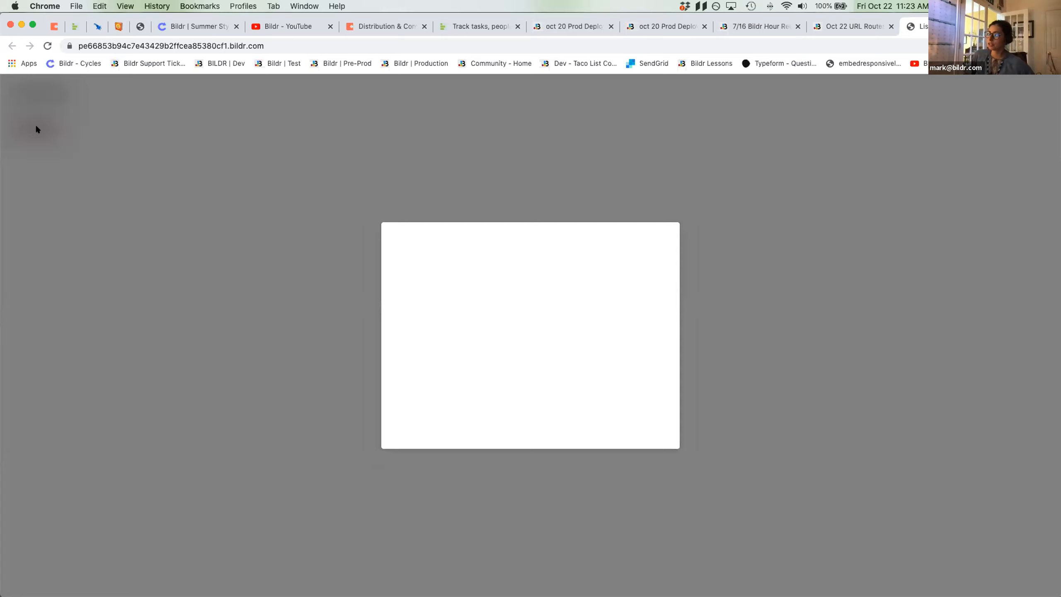
{"action": "left_click", "coordinate": [447, 284]}
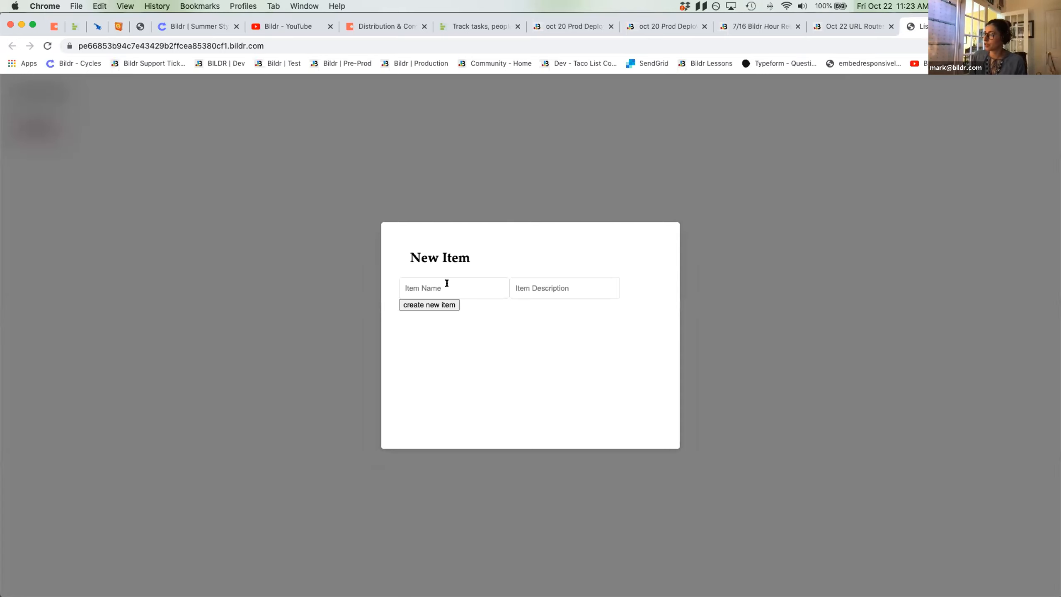
{"action": "type", "text": "Cheesy"}
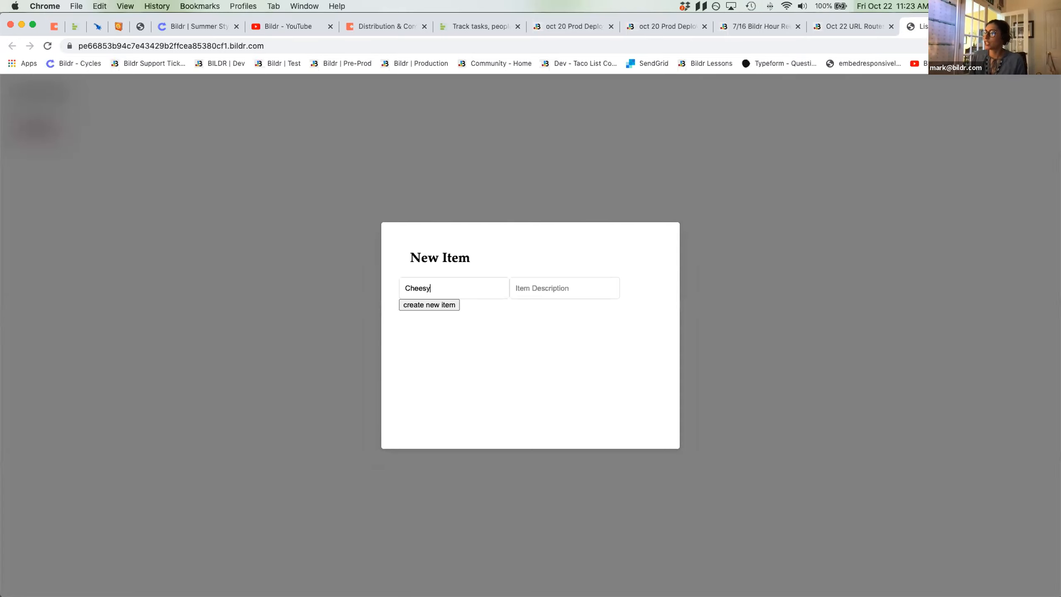
{"action": "left_click", "coordinate": [560, 289]}
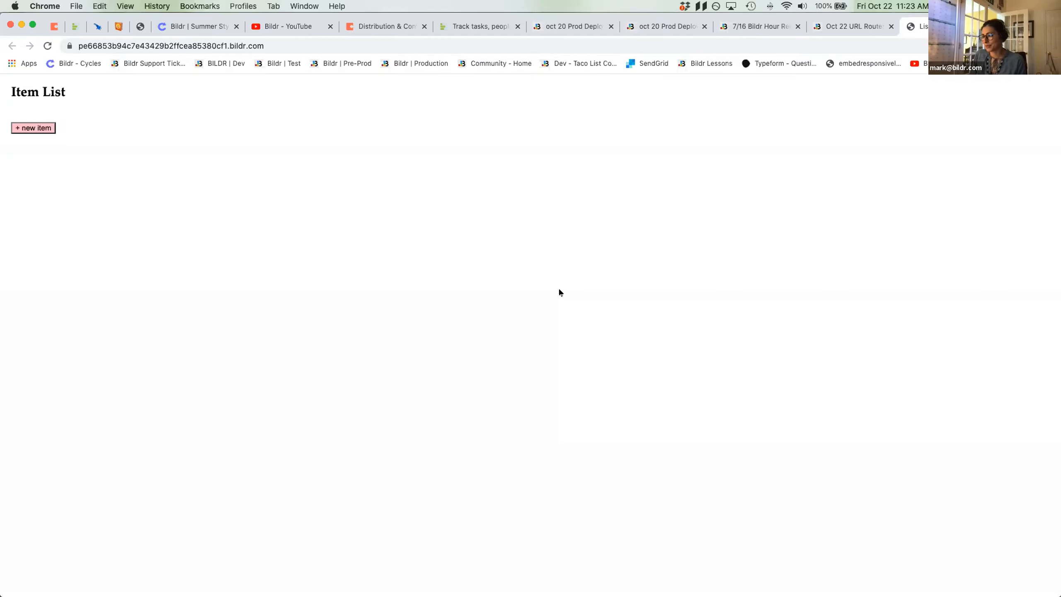
{"action": "left_click", "coordinate": [39, 125]}
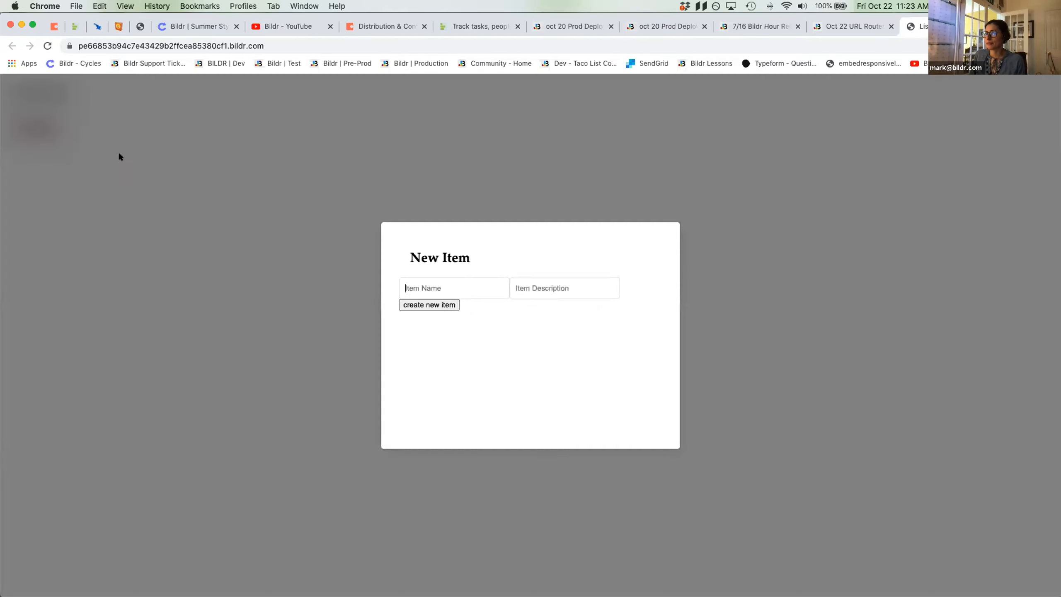
{"action": "left_click", "coordinate": [541, 169]}
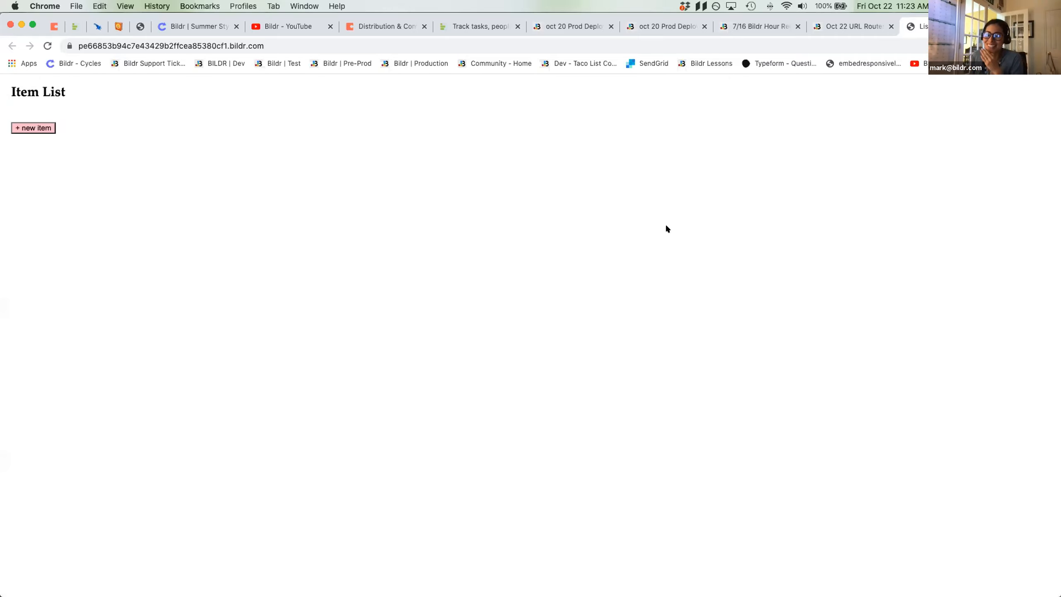
- Return to the studio and examine the + new item button's Open Lightbox flow and the outer lightbox's click event
{"action": "left_click", "coordinate": [836, 26]}
{"action": "left_click", "coordinate": [378, 222]}
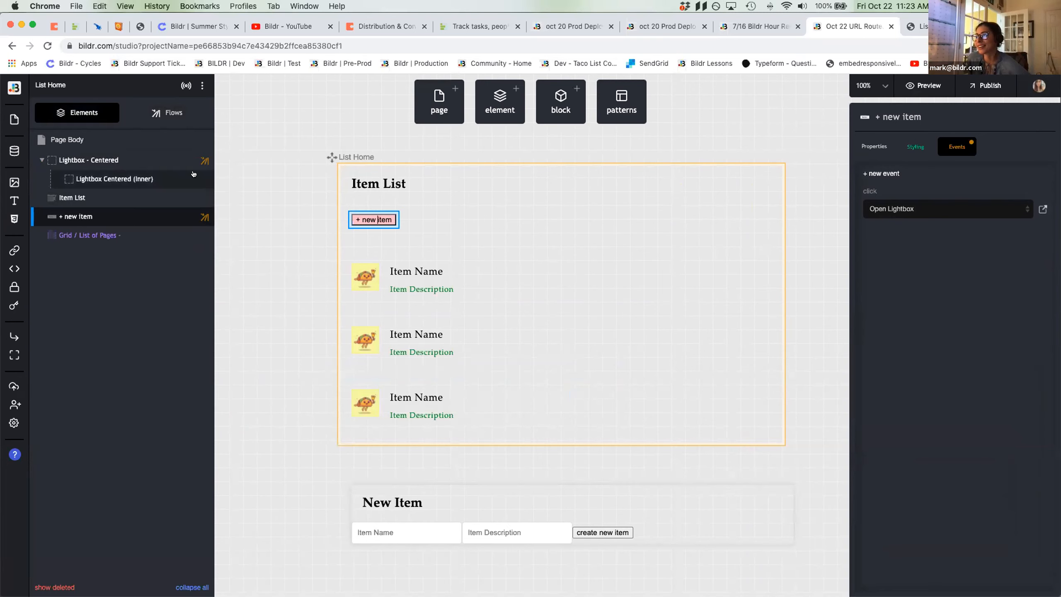
{"action": "left_click", "coordinate": [1043, 209]}
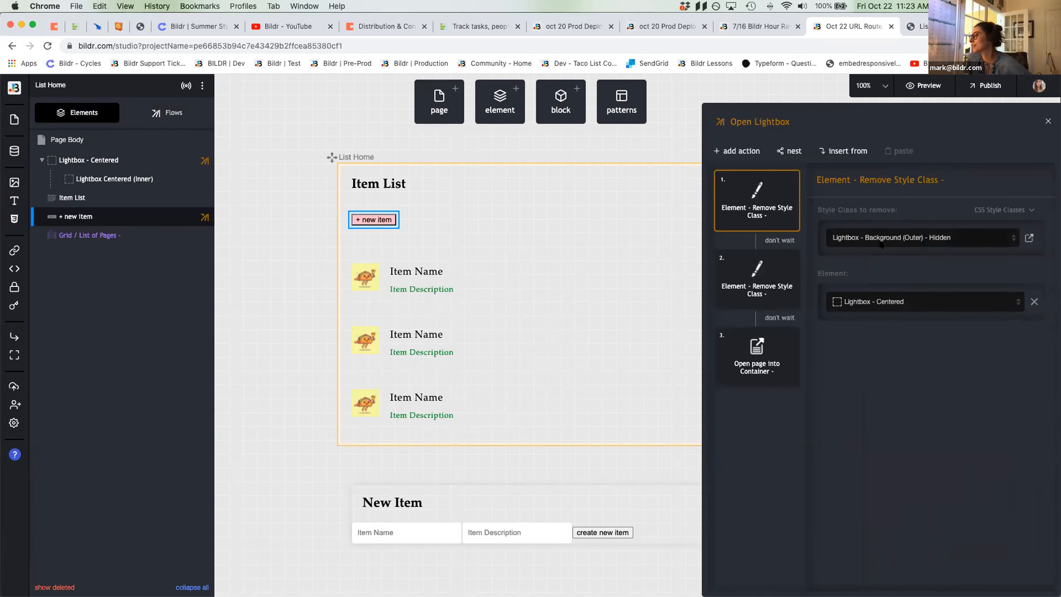
{"action": "left_click", "coordinate": [788, 257]}
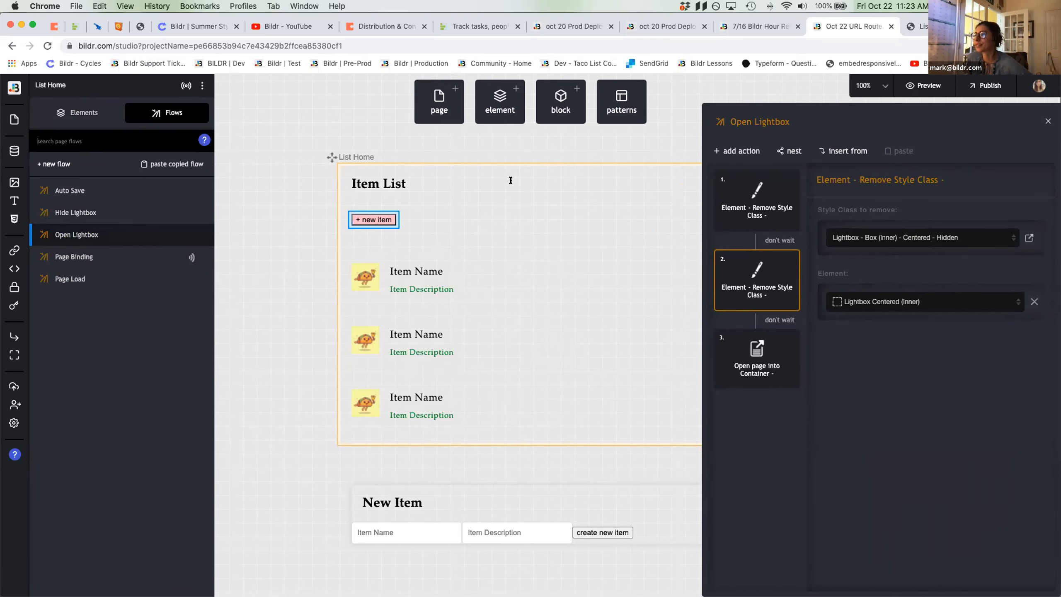
{"action": "double_click", "coordinate": [378, 223]}
{"action": "left_click", "coordinate": [379, 220]}
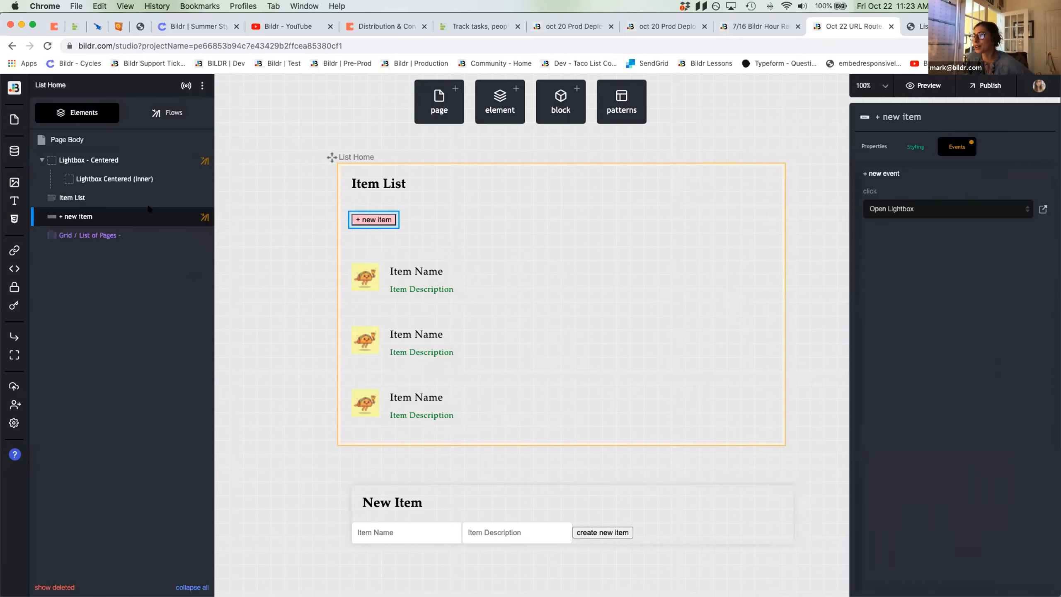
{"action": "left_click", "coordinate": [125, 160]}
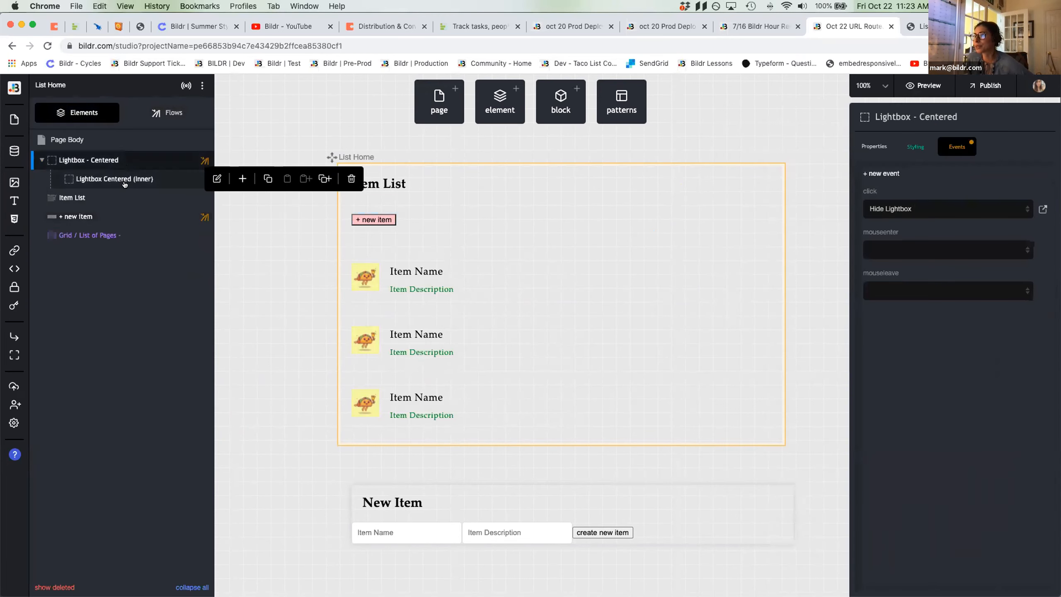
- Create a flow named "Do Nothing" for the click event of the Lightbox Centered (Inner) element
{"action": "left_click", "coordinate": [125, 184]}
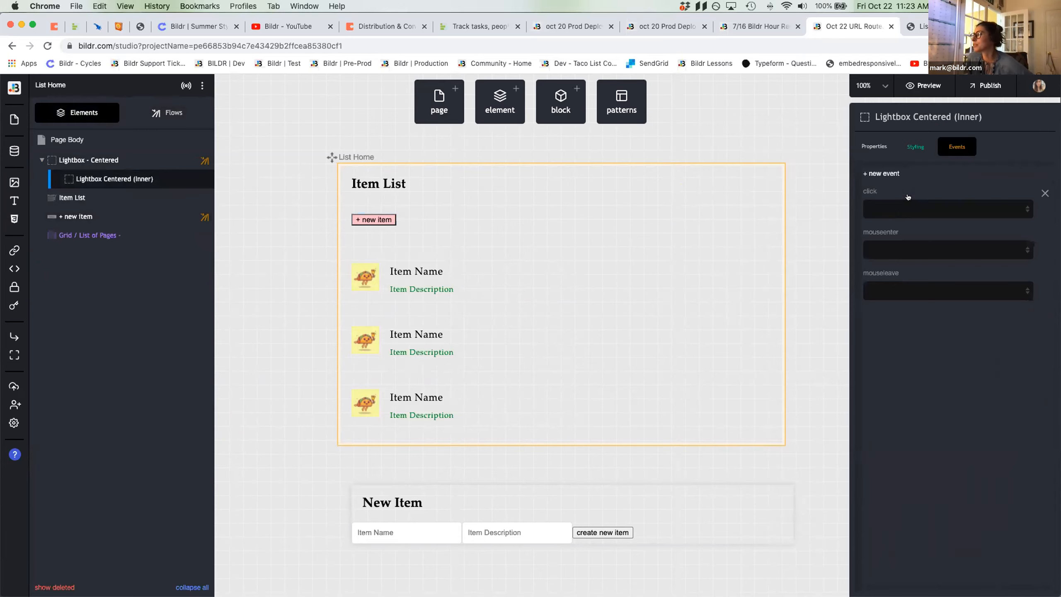
{"action": "left_click", "coordinate": [884, 209]}
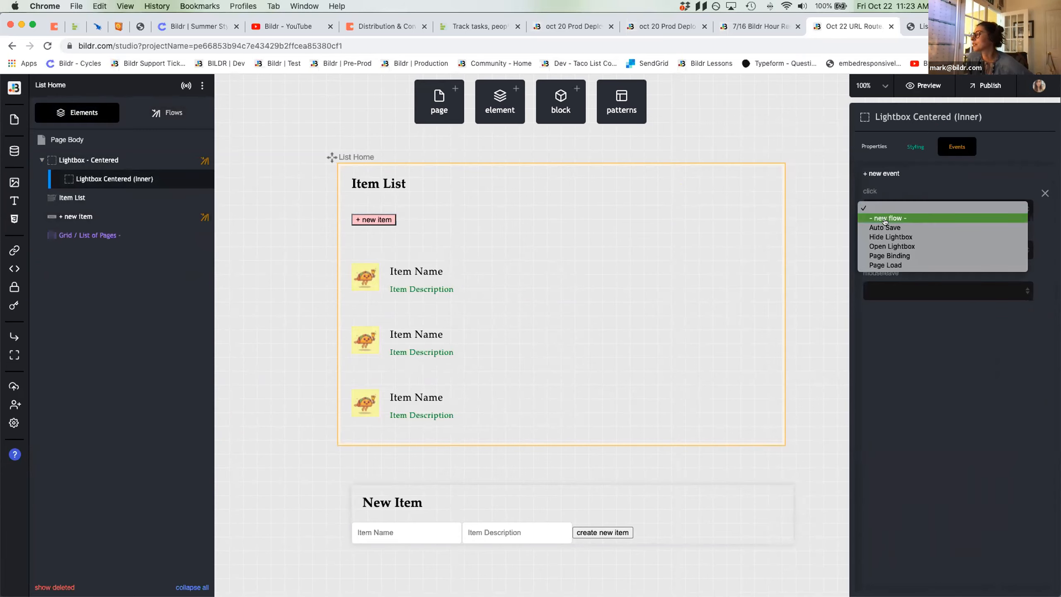
{"action": "left_click", "coordinate": [885, 218]}
{"action": "type", "text": "Do"}
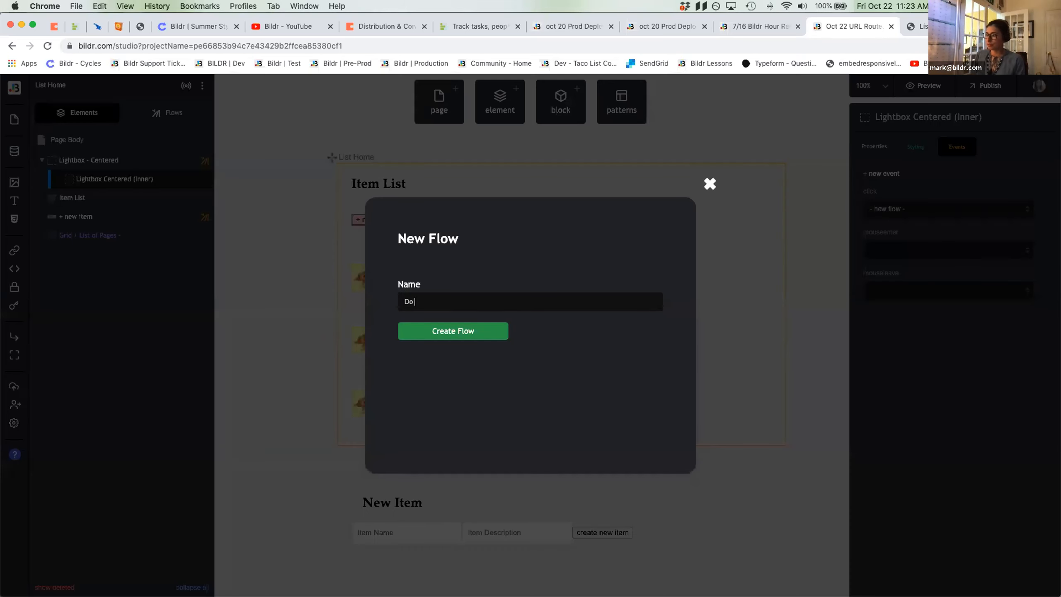
{"action": "type", "text": " Nothing"}
{"action": "key", "text": "Return"}
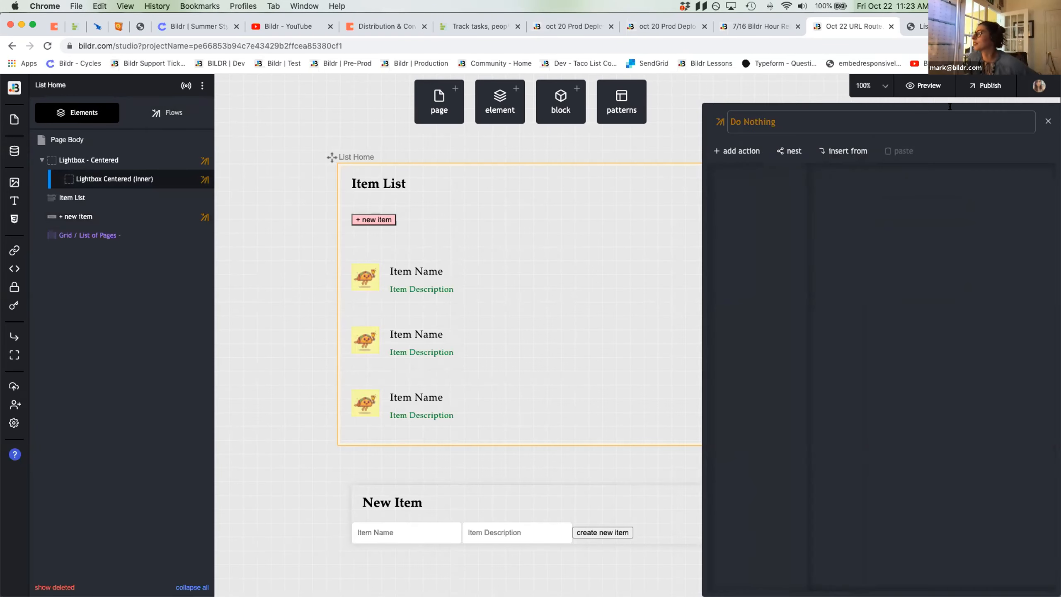
- Open the live home page and create a new item named "Cheesy Burrito" with the description "Lettuce" in the New Item lightbox
{"action": "mouse_move", "coordinate": [926, 87]}
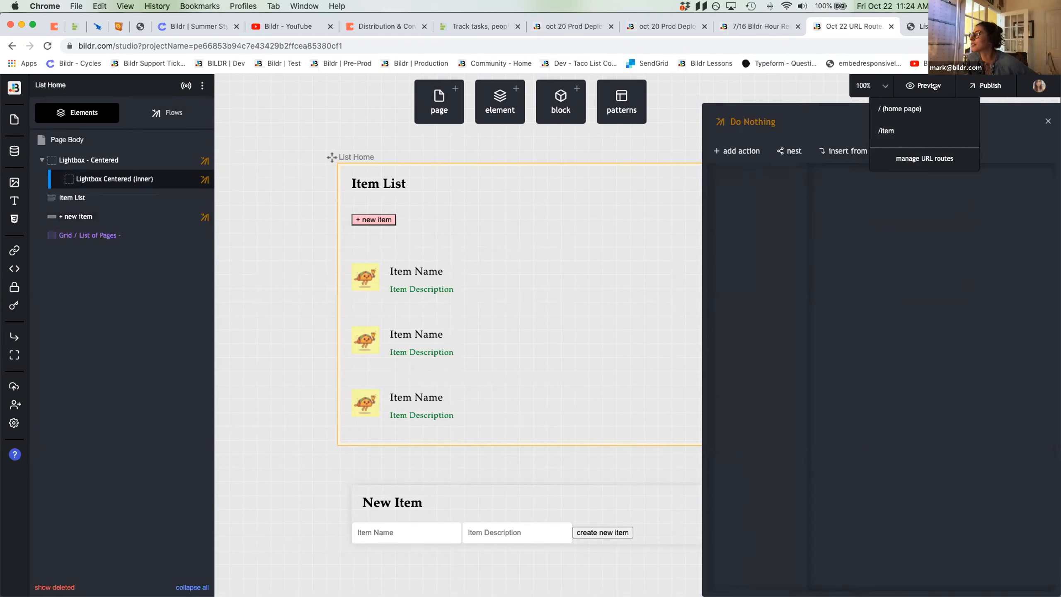
{"action": "left_click", "coordinate": [933, 85]}
{"action": "left_click", "coordinate": [30, 127]}
{"action": "type", "text": "Cheesy Burrito"}
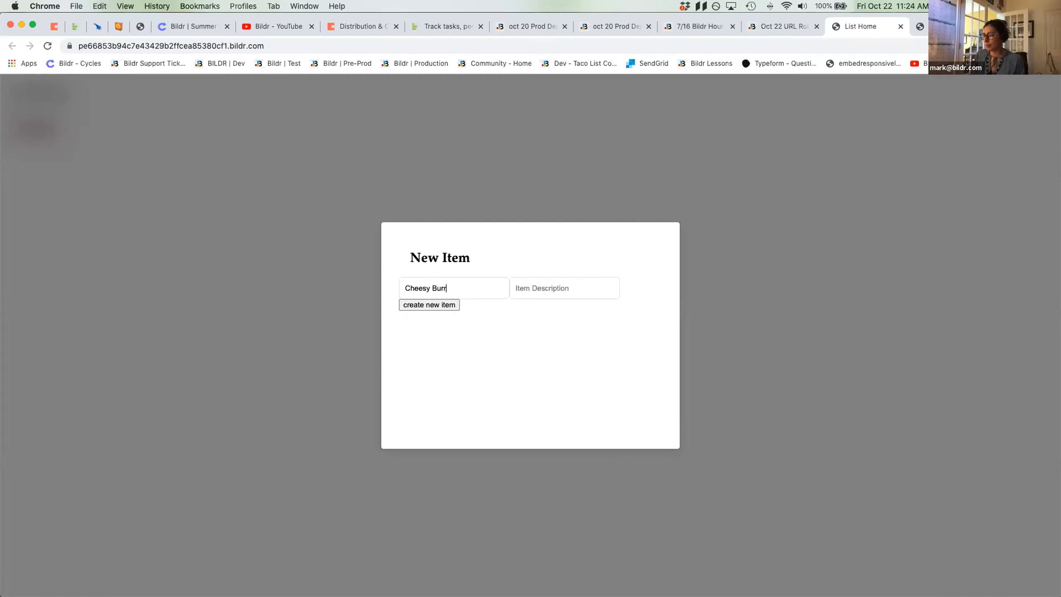
{"action": "left_click", "coordinate": [577, 282]}
{"action": "type", "text": "Lettucs"}
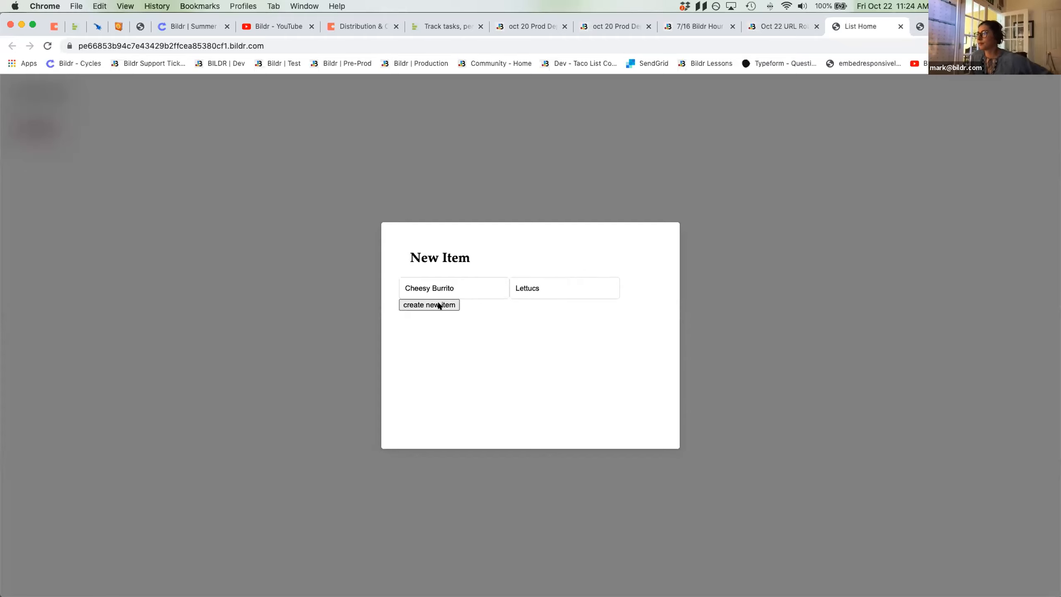
{"action": "key", "text": "BackSpace"}
{"action": "left_click", "coordinate": [422, 305]}
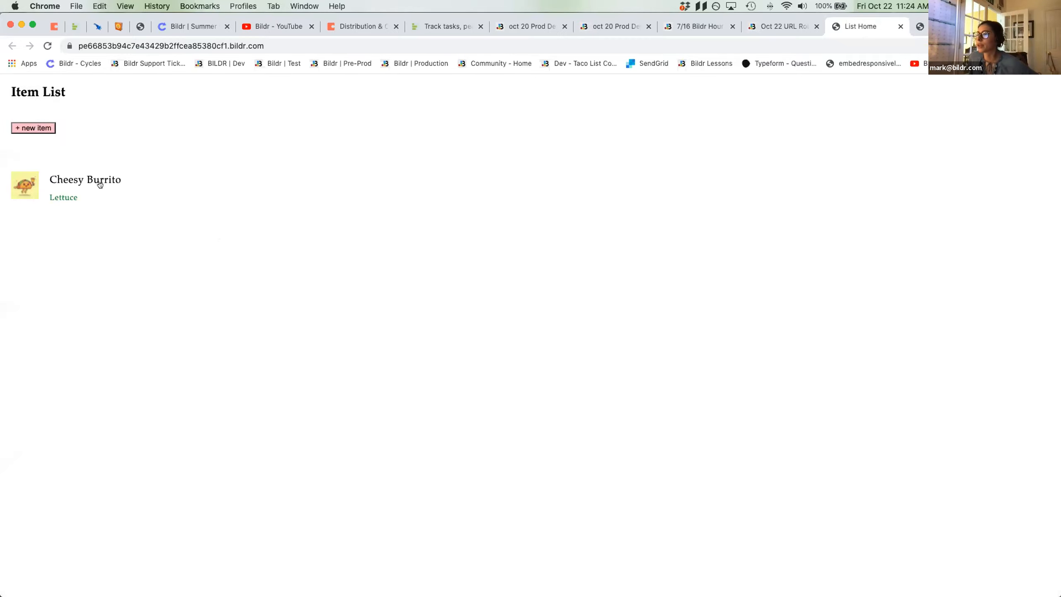
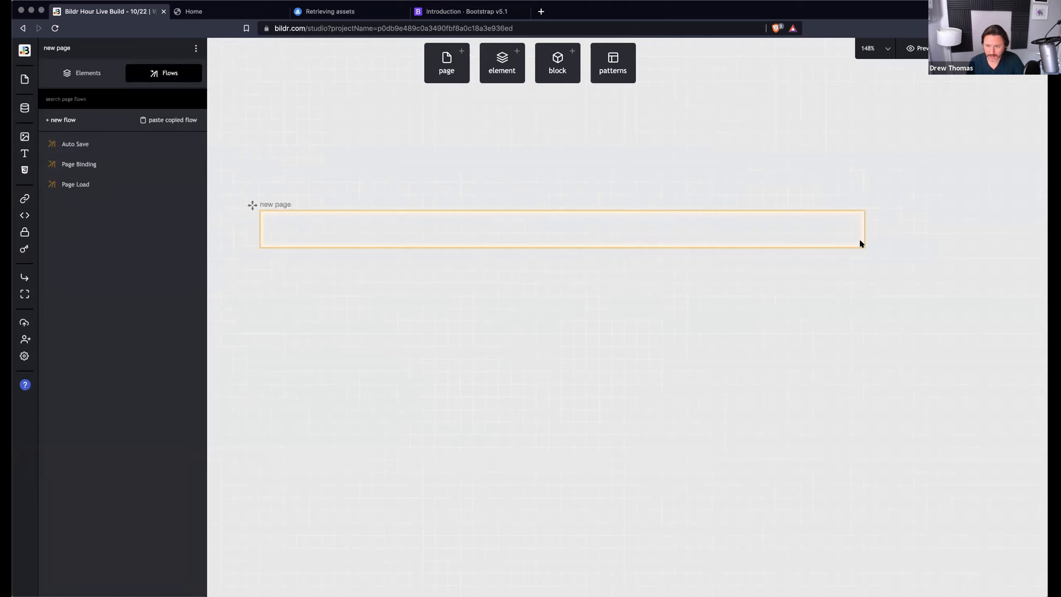
- Add a Div element to the blank new page
{"action": "scroll", "coordinate": [860, 241], "scroll_direction": "right", "scroll_amount": 1}
{"action": "left_click", "coordinate": [818, 241]}
{"action": "left_click", "coordinate": [666, 236]}
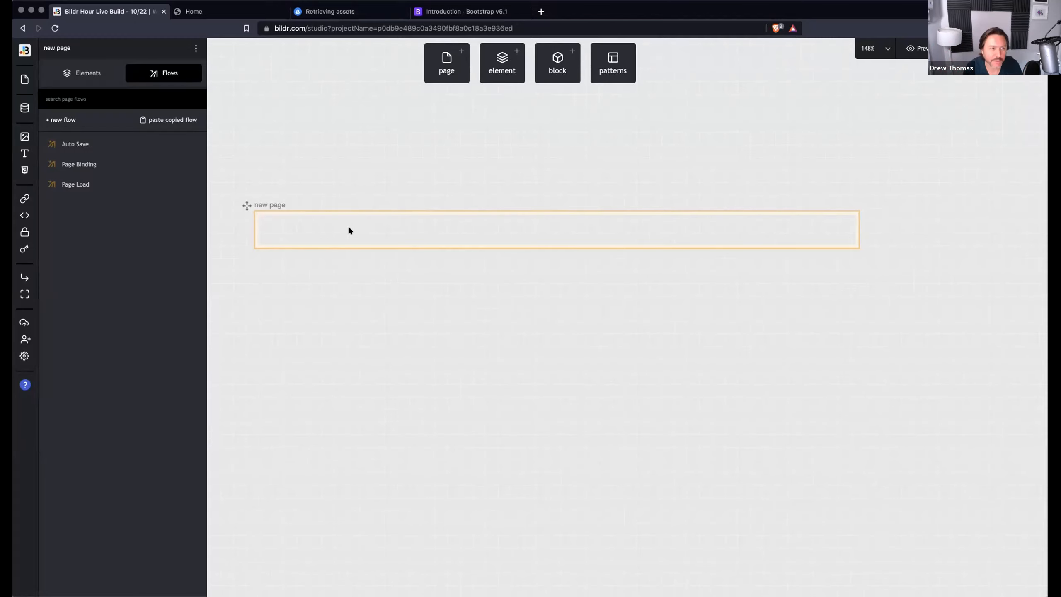
{"action": "left_click", "coordinate": [499, 64]}
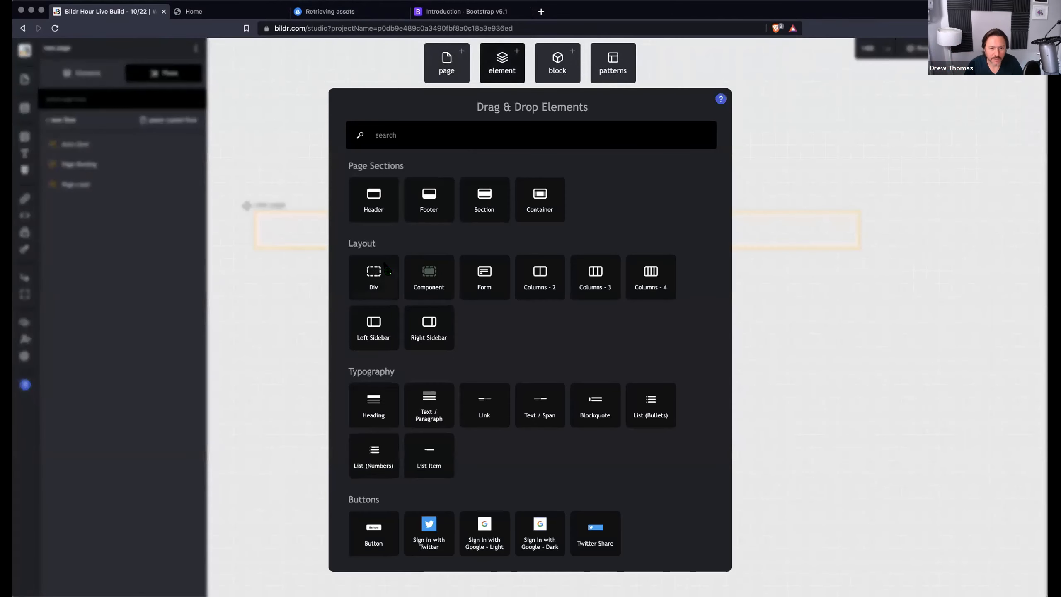
{"action": "left_click_drag", "start_coordinate": [378, 274], "coordinate": [387, 222]}
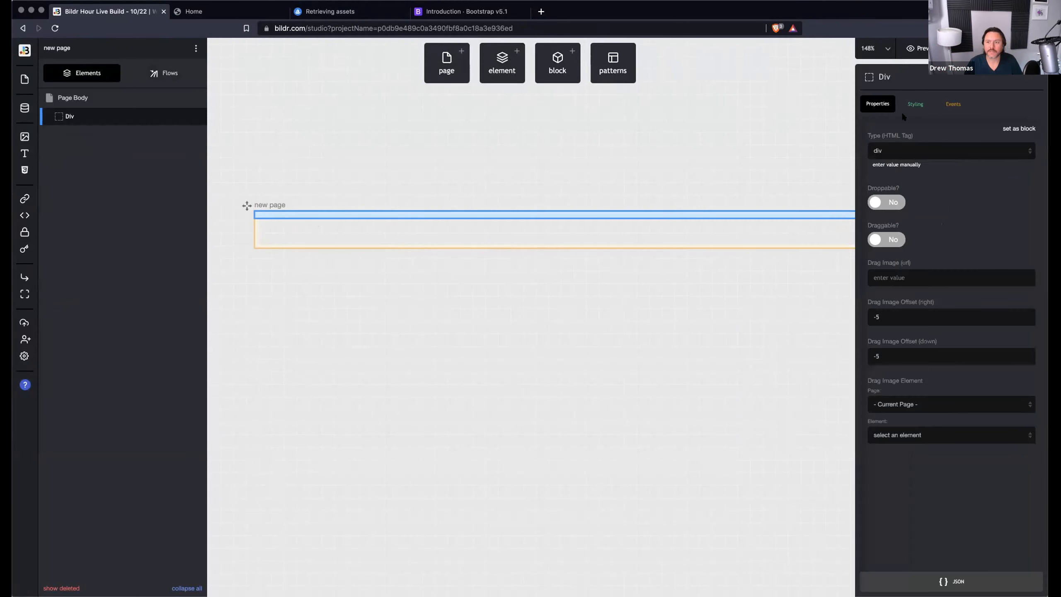
- Create a primary style class named "Flyout" for the new div
{"action": "left_click", "coordinate": [913, 104]}
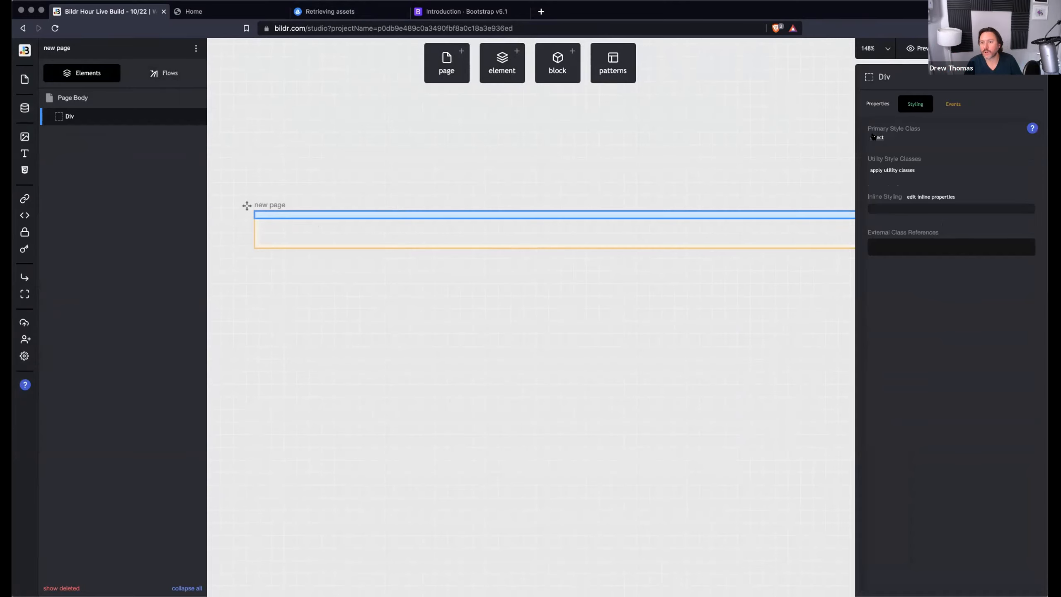
{"action": "left_click", "coordinate": [875, 137]}
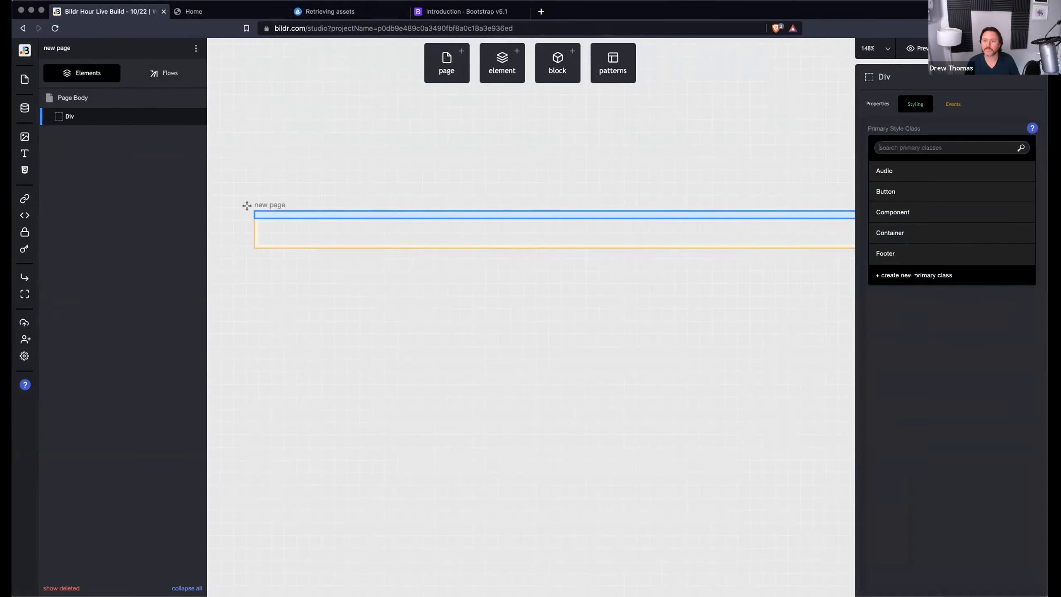
{"action": "left_click", "coordinate": [914, 275]}
{"action": "type", "text": "Flyout"}
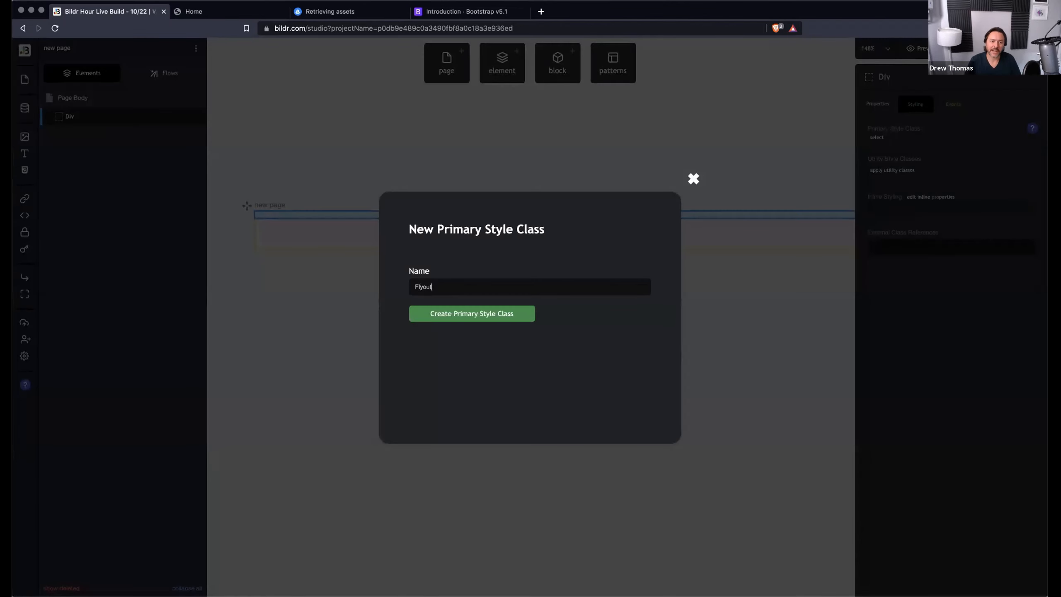
{"action": "key", "text": "Return"}
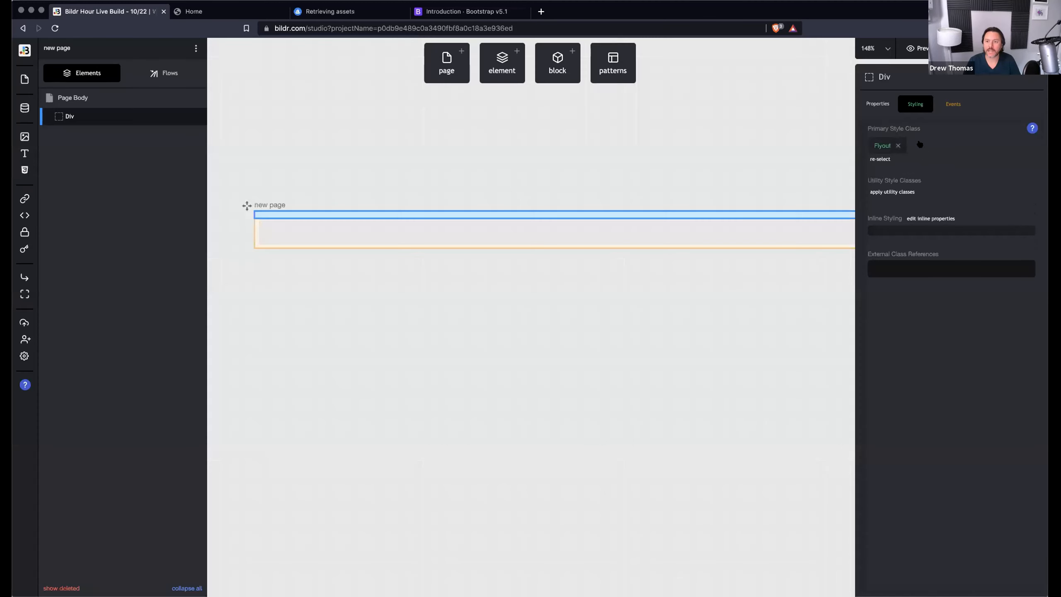
- Add a position property to the Flyout class and set it to absolute
{"action": "left_click", "coordinate": [882, 148]}
{"action": "left_click", "coordinate": [971, 203]}
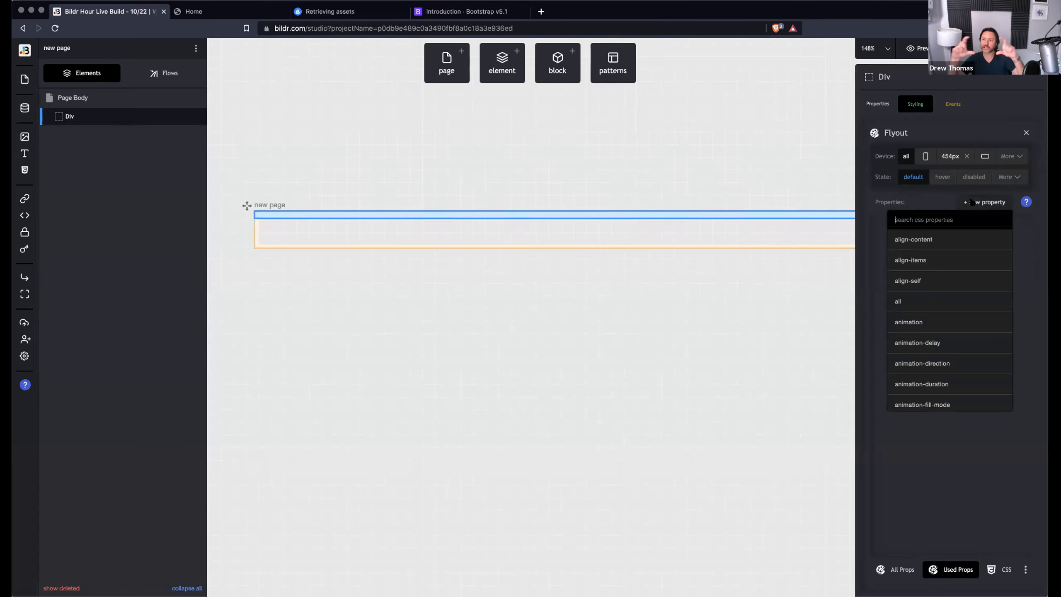
{"action": "type", "text": "position"}
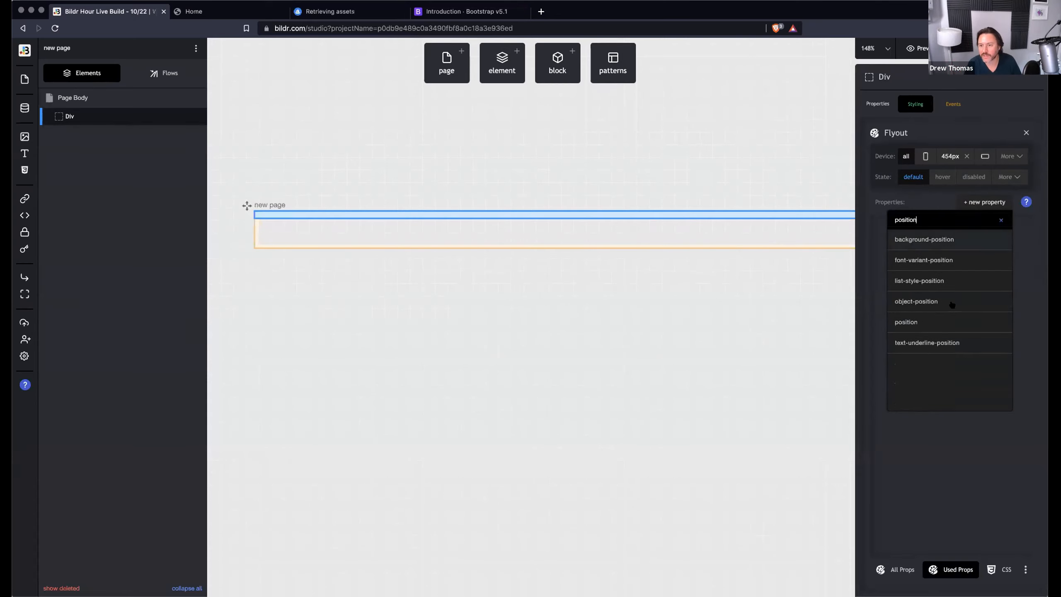
{"action": "left_click", "coordinate": [936, 320]}
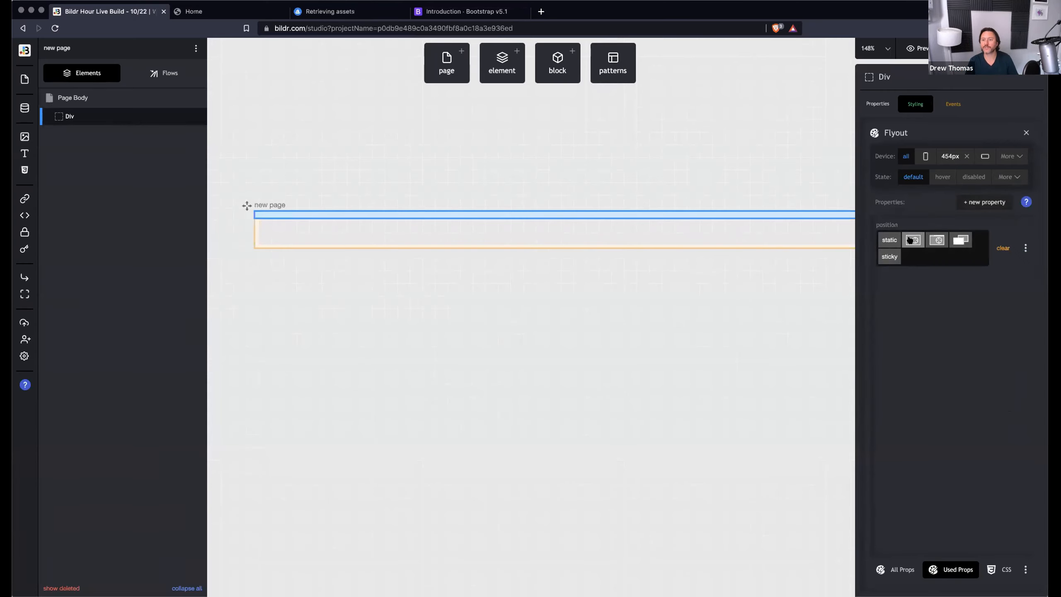
{"action": "left_click", "coordinate": [913, 241]}
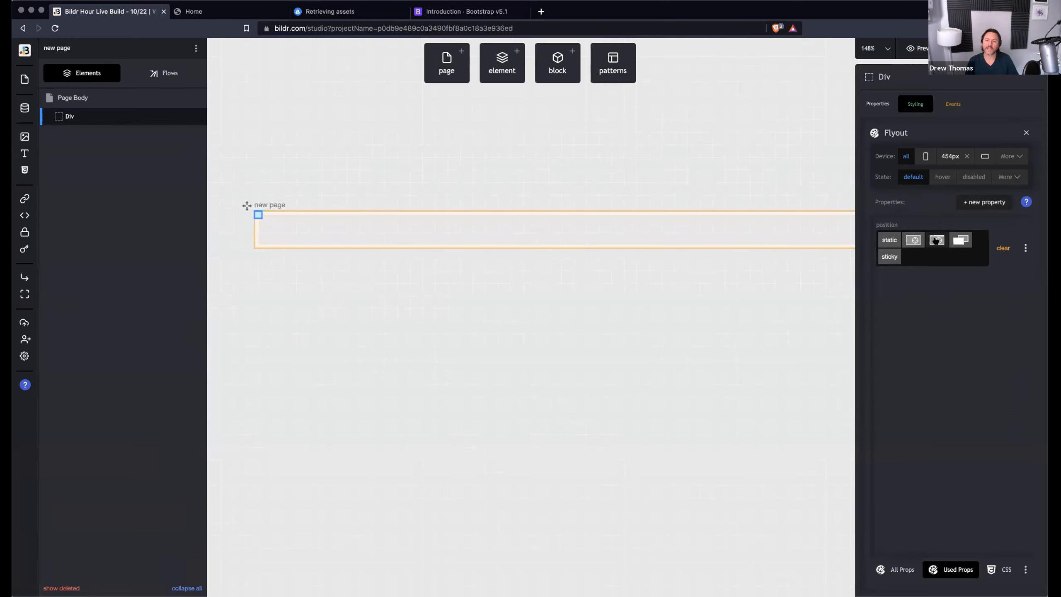
- Add the right and top properties to the Flyout class
{"action": "left_click", "coordinate": [972, 205]}
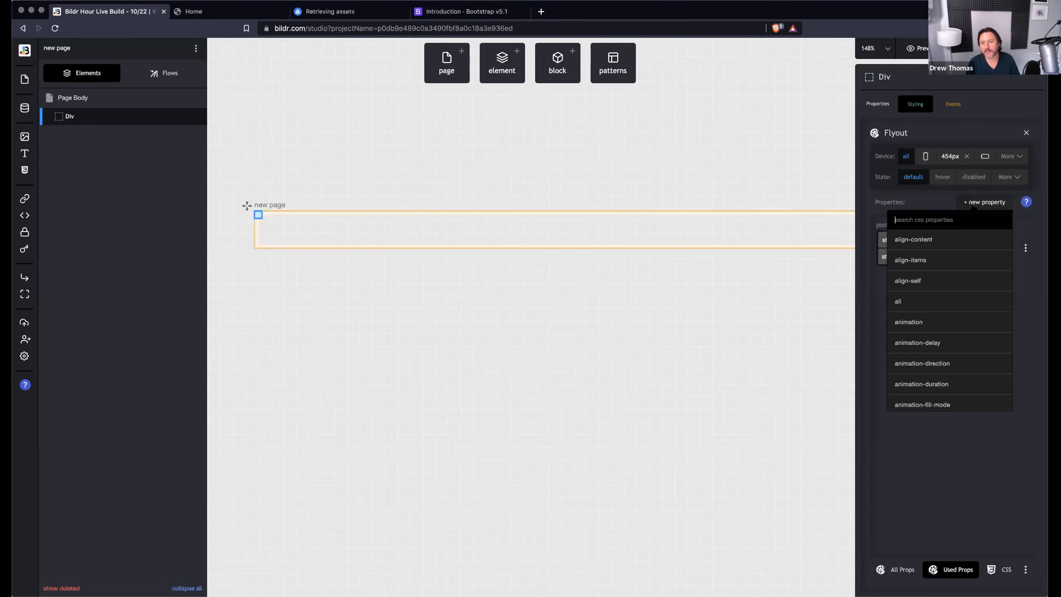
{"action": "type", "text": "right"}
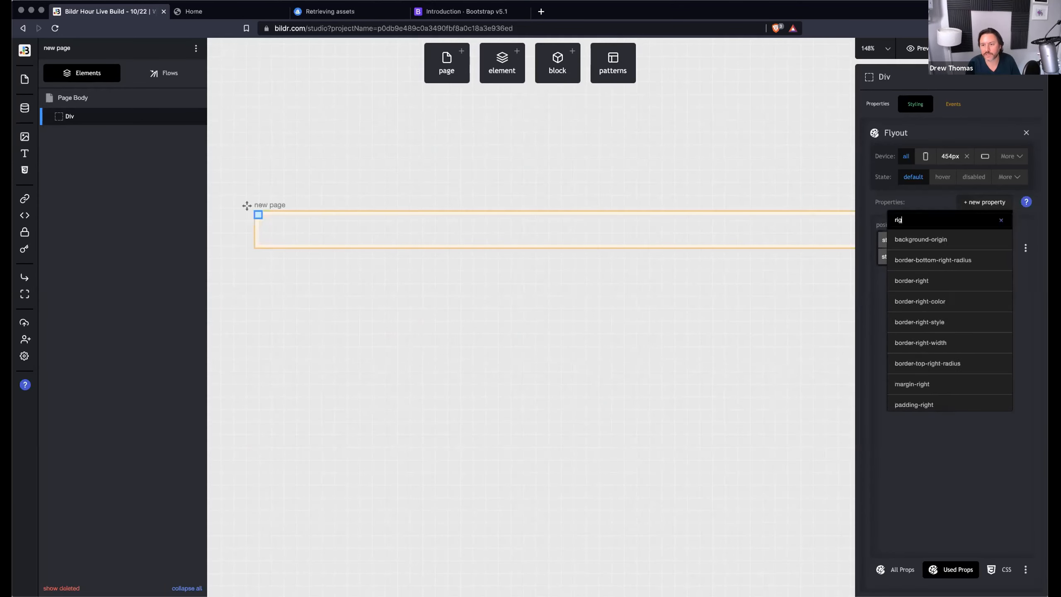
{"action": "key", "text": "Return"}
{"action": "left_click", "coordinate": [968, 203]}
{"action": "type", "text": "top"}
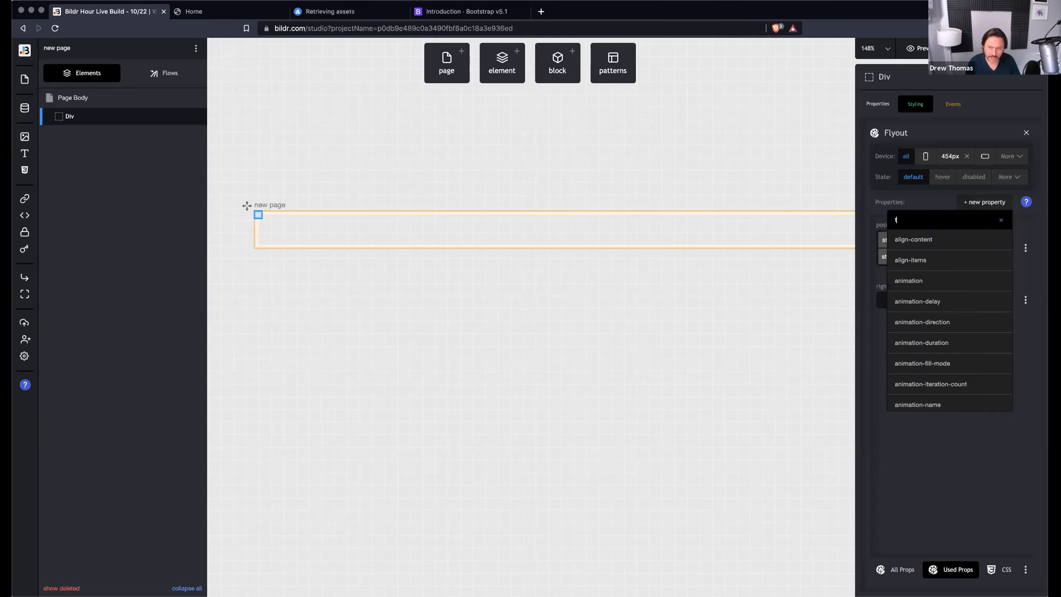
{"action": "key", "text": "Return"}
- Add the width, height and background-color properties to the Flyout class
{"action": "left_click", "coordinate": [968, 203]}
{"action": "type", "text": "width"}
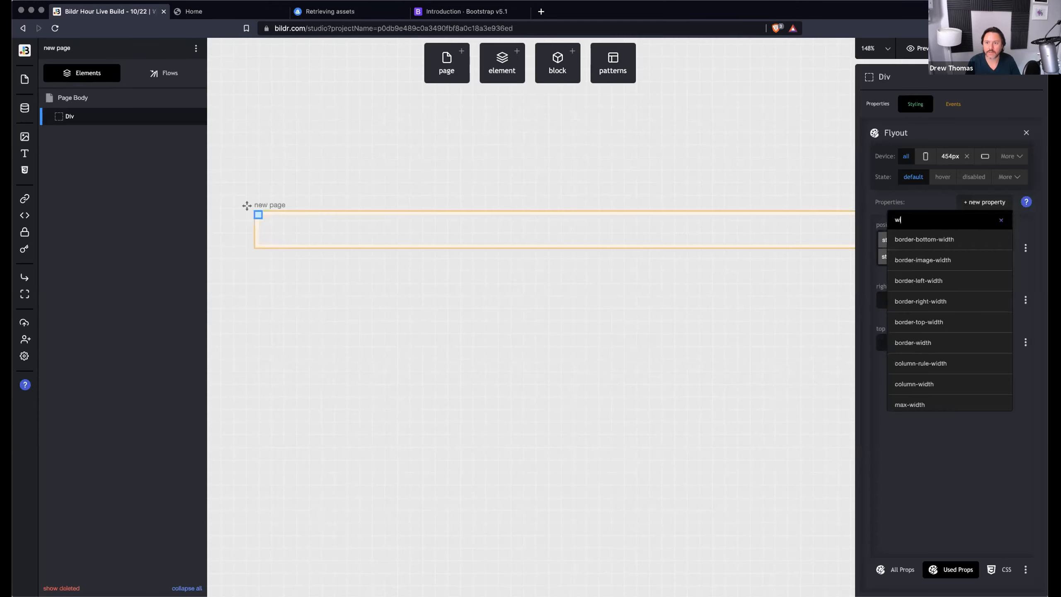
{"action": "key", "text": "Return"}
{"action": "left_click", "coordinate": [968, 203]}
{"action": "type", "text": "height"}
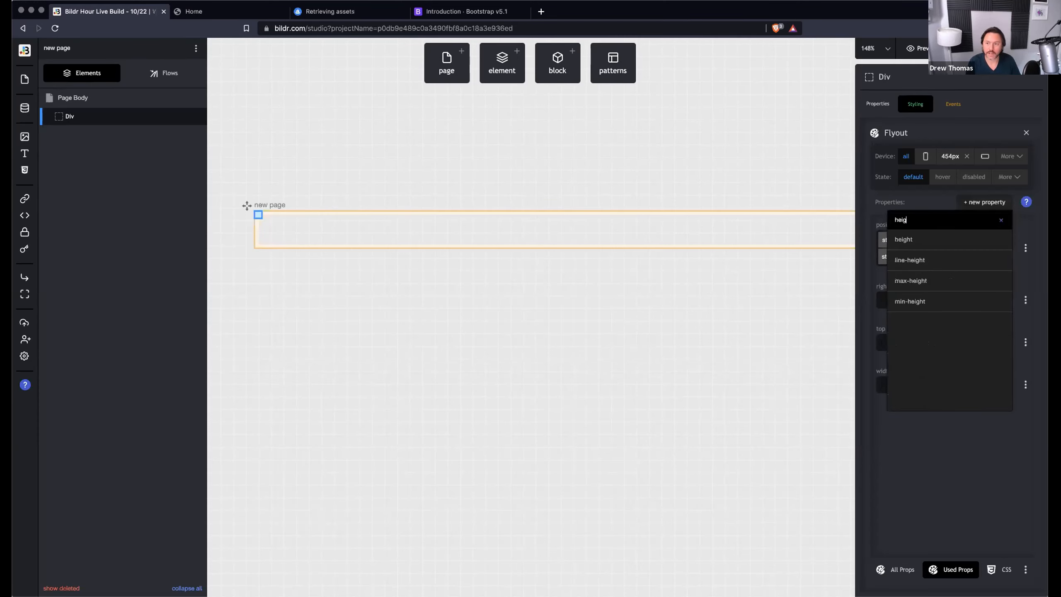
{"action": "key", "text": "Return"}
{"action": "left_click", "coordinate": [968, 203]}
{"action": "type", "text": "backg"}
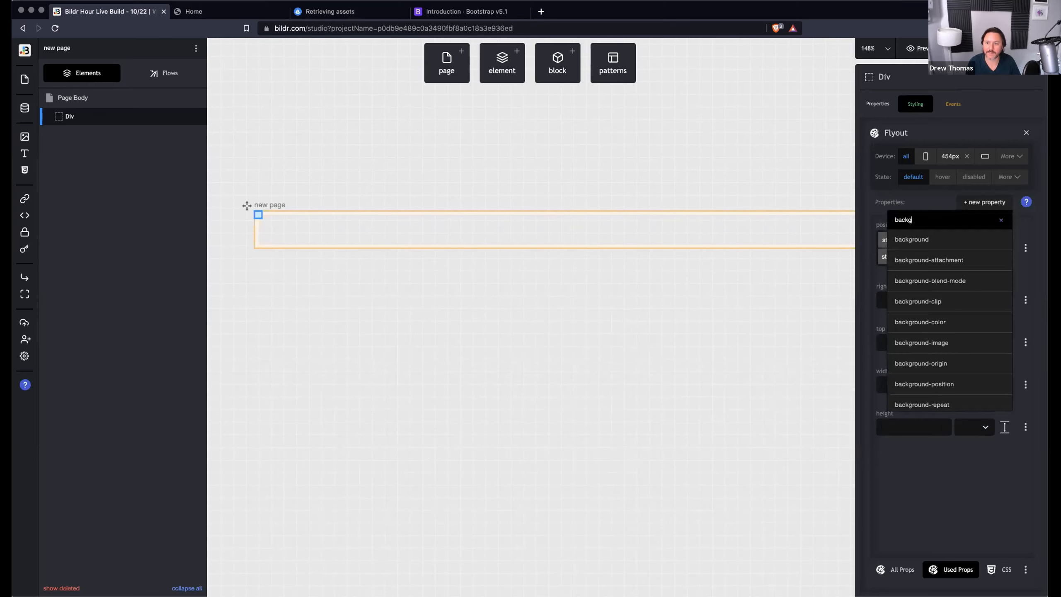
{"action": "type", "text": "round-co"}
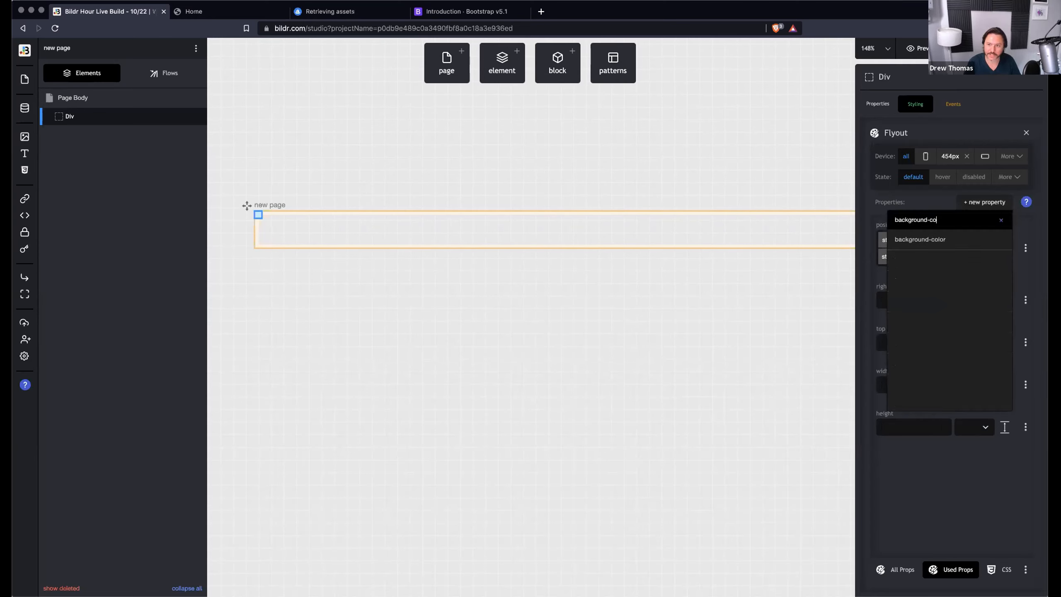
{"action": "left_click", "coordinate": [941, 238]}
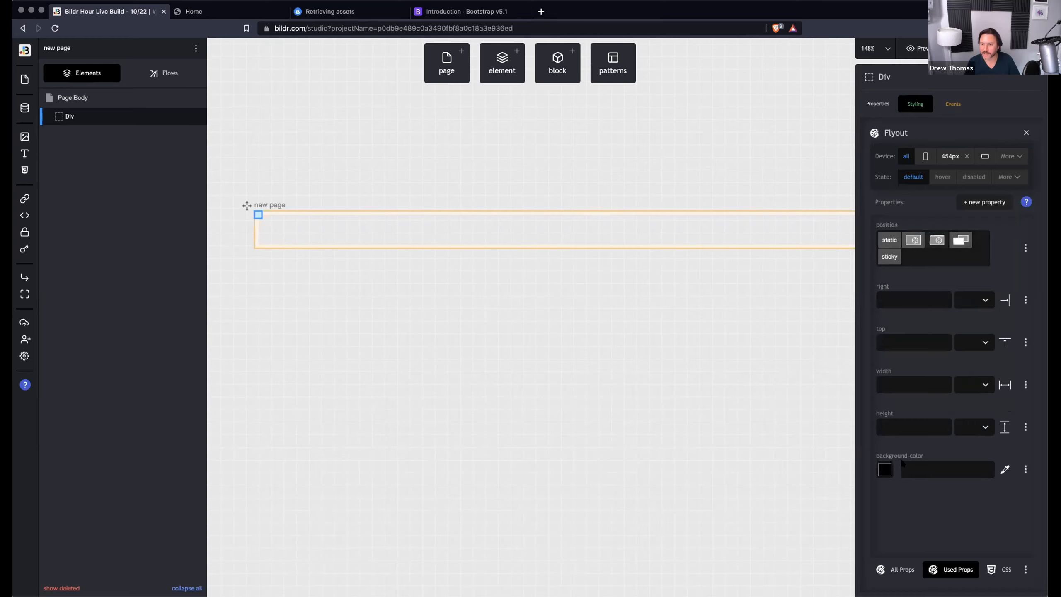
- Set the Flyout class's right and top offsets to 0 px
{"action": "left_click", "coordinate": [896, 300]}
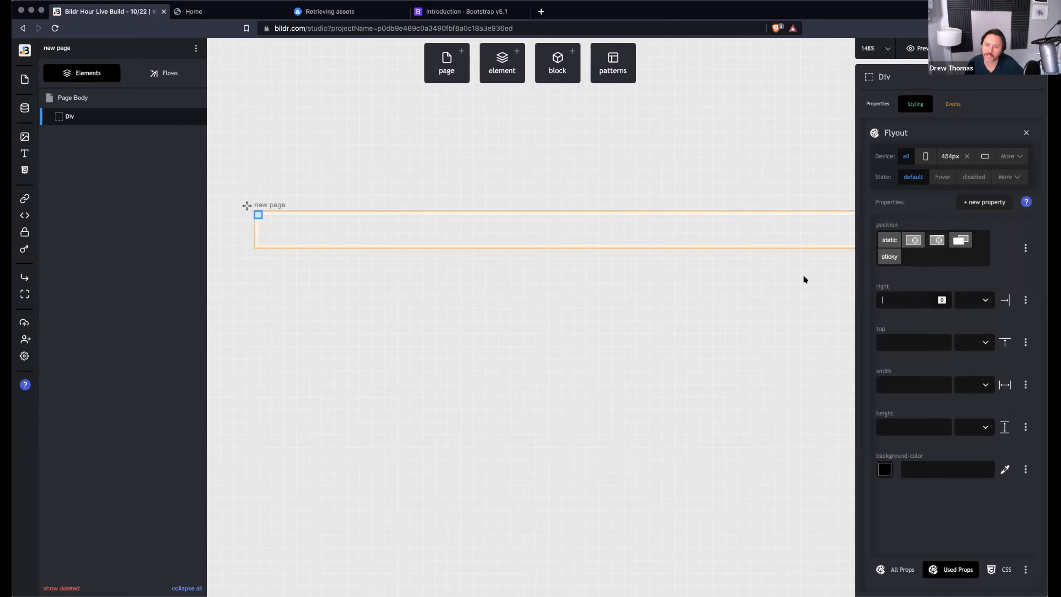
{"action": "left_click", "coordinate": [907, 342]}
{"action": "type", "text": "0"}
- Size the Flyout class to a width of 50% and a height of 100%
{"action": "left_click", "coordinate": [894, 384]}
{"action": "type", "text": "50"}
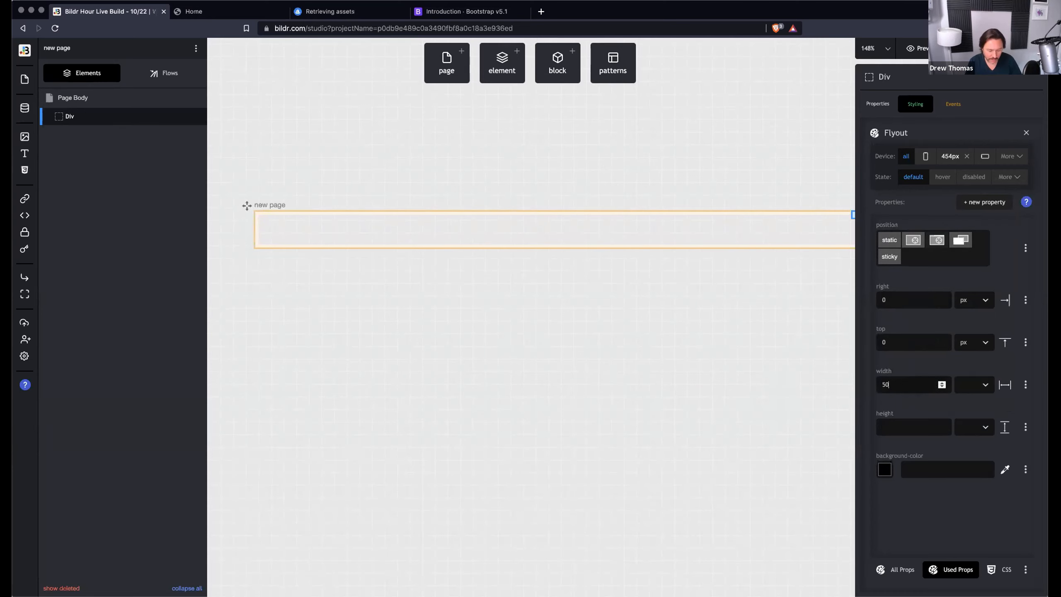
{"action": "left_click", "coordinate": [976, 384]}
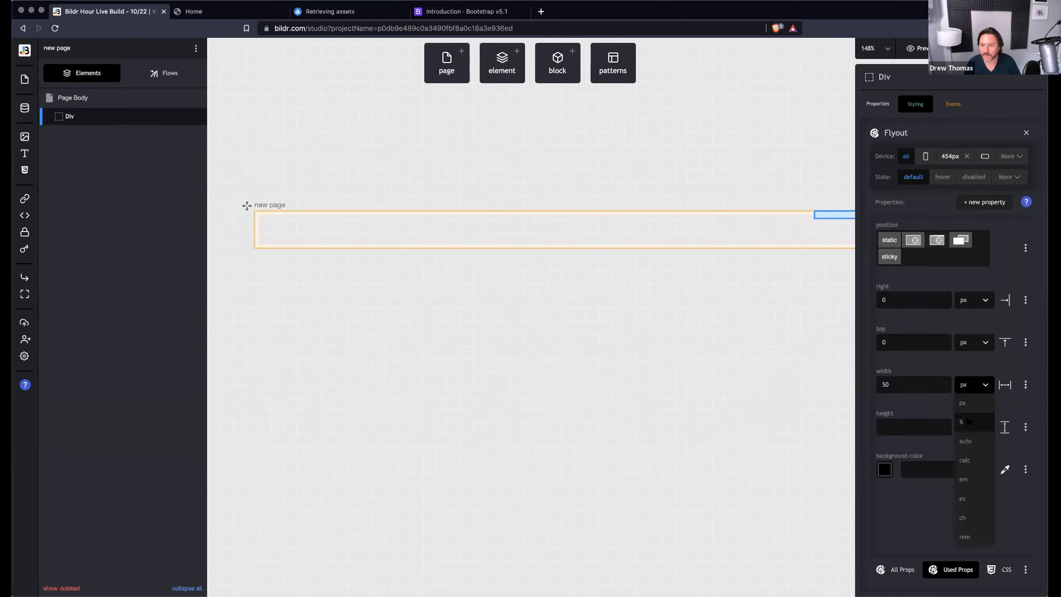
{"action": "left_click", "coordinate": [970, 418]}
{"action": "left_click", "coordinate": [893, 425]}
{"action": "type", "text": "100"}
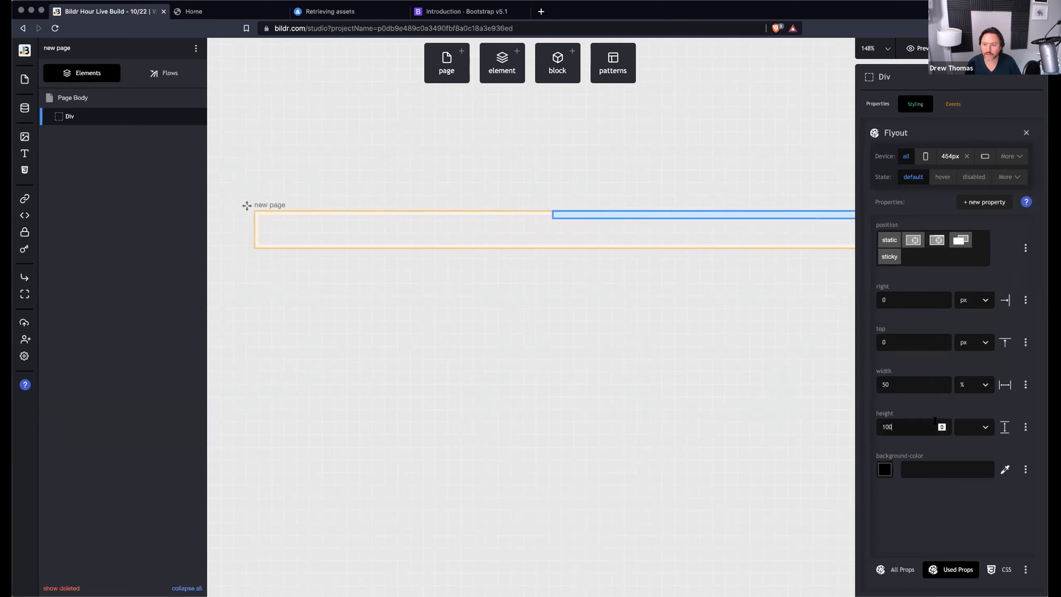
{"action": "left_click", "coordinate": [974, 427]}
{"action": "left_click", "coordinate": [962, 464]}
- Set the Flyout class's background color to black
{"action": "left_click", "coordinate": [928, 469]}
{"action": "type", "text": "black"}
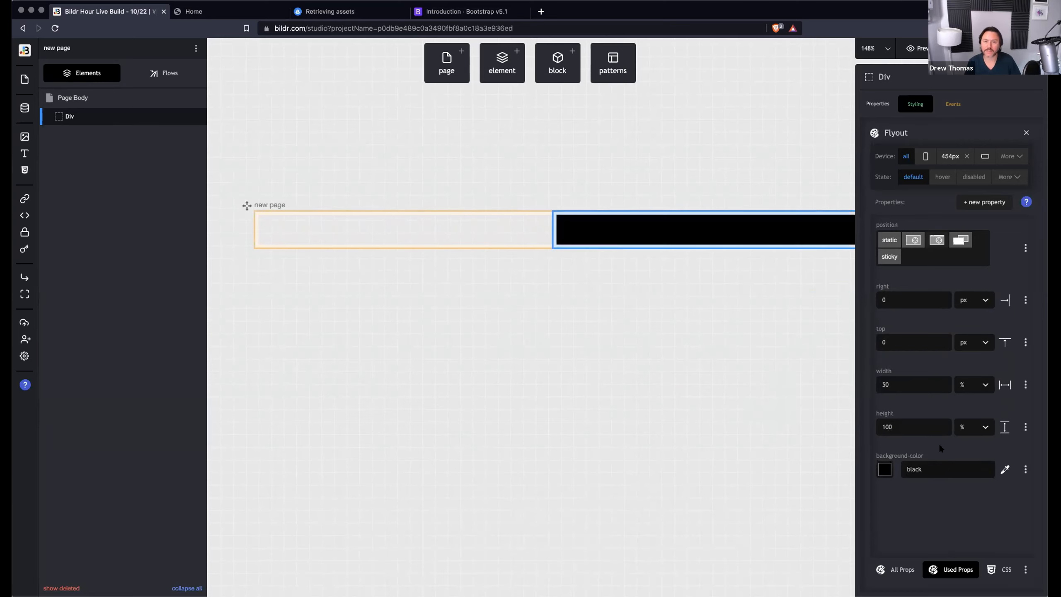
{"action": "left_click", "coordinate": [566, 339]}
- Create a utility style class named "Flyout - Hidden" on the div and open its style properties
{"action": "left_click", "coordinate": [790, 243]}
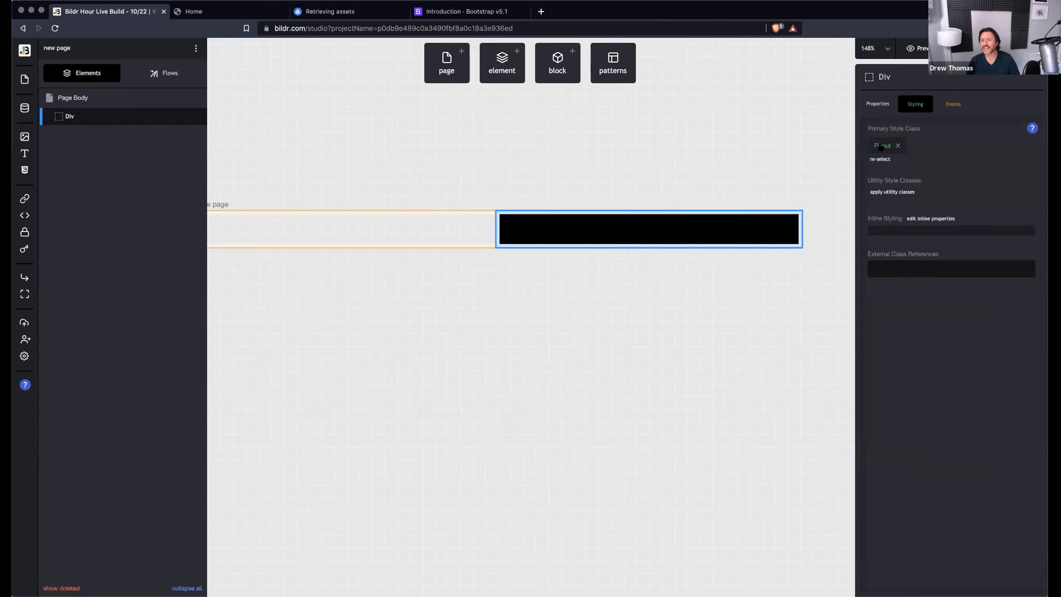
{"action": "left_click", "coordinate": [893, 192]}
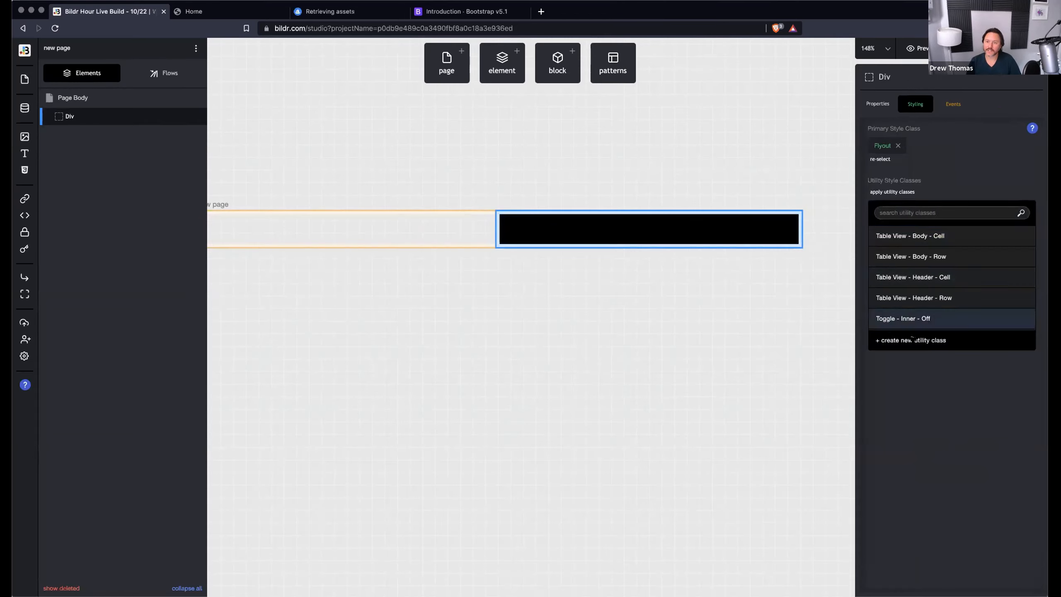
{"action": "left_click", "coordinate": [894, 192]}
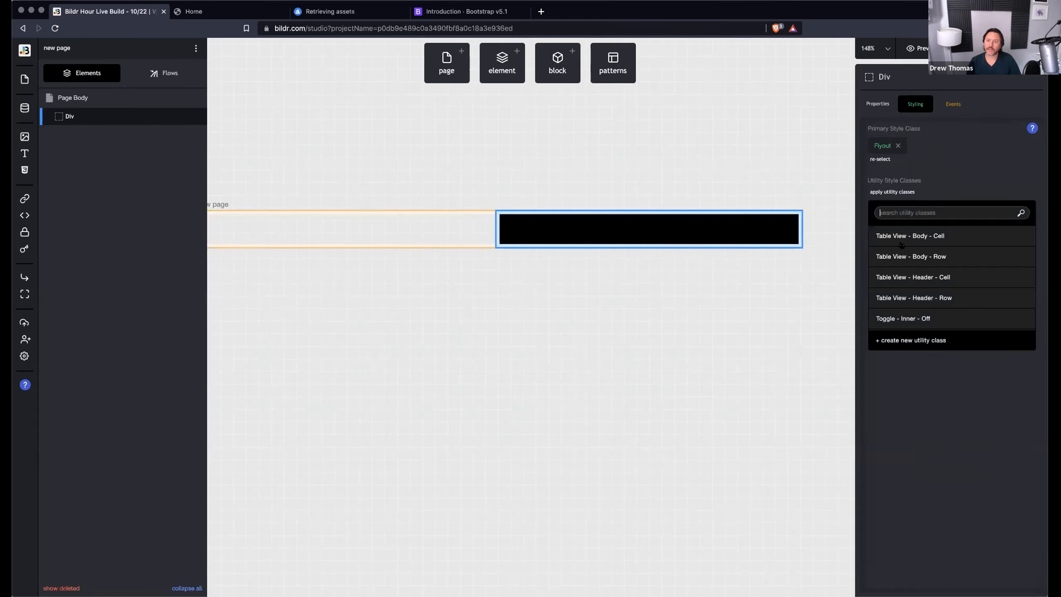
{"action": "left_click", "coordinate": [906, 338]}
{"action": "type", "text": "Flyout - Hidden"}
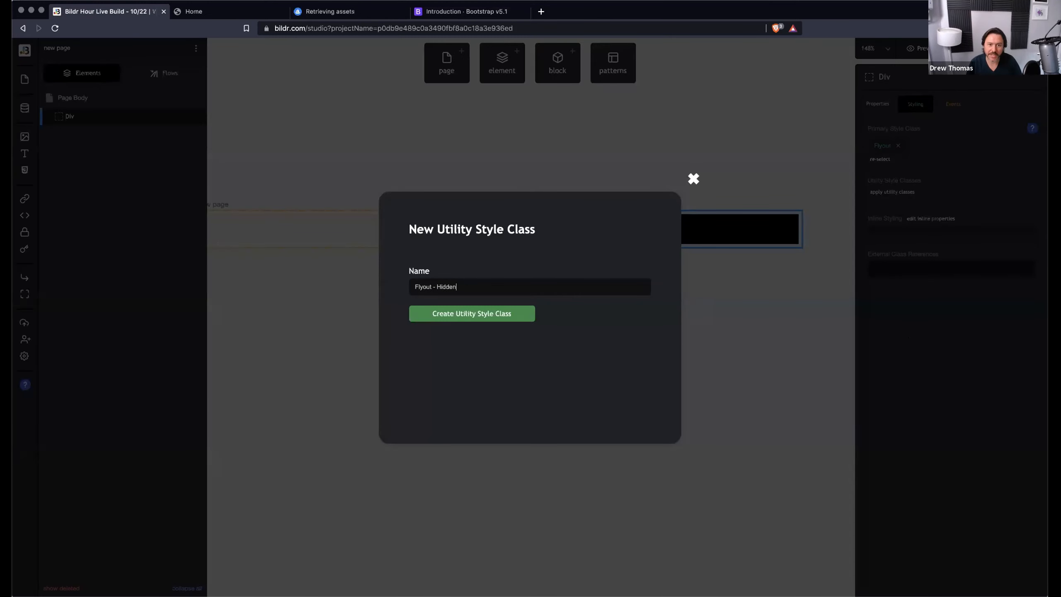
{"action": "key", "text": "Return"}
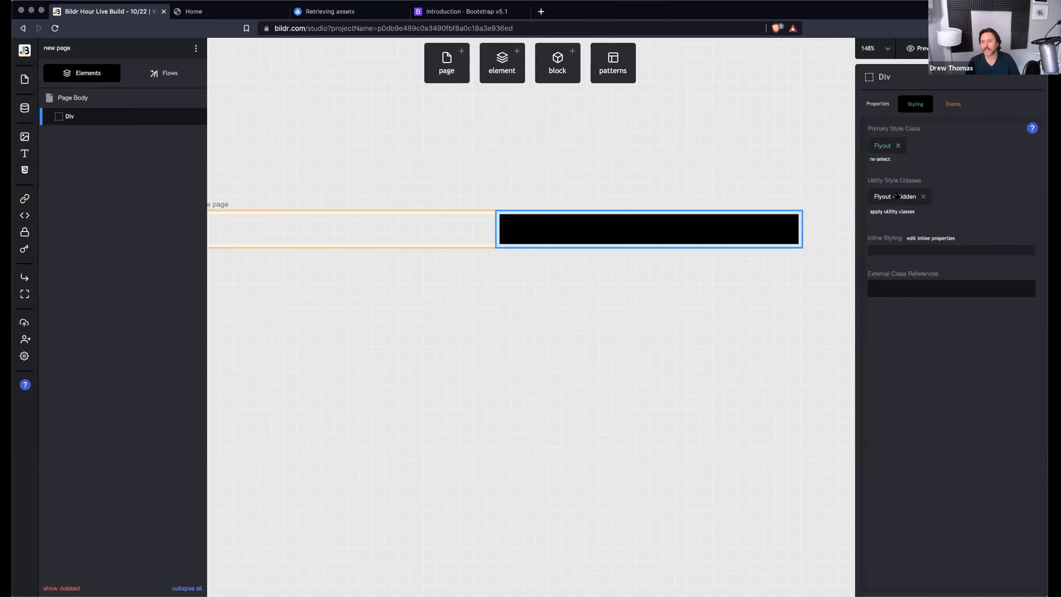
{"action": "left_click", "coordinate": [893, 195]}
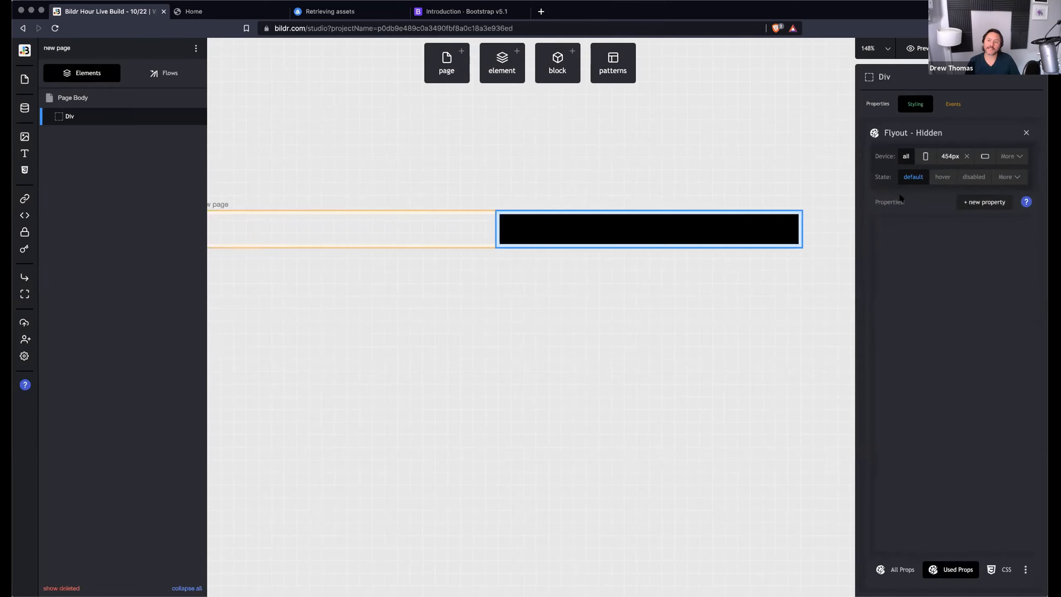
- Add a transform property of translateX(100%) to the Flyout - Hidden class
{"action": "left_click", "coordinate": [962, 202]}
{"action": "type", "text": "transfo"}
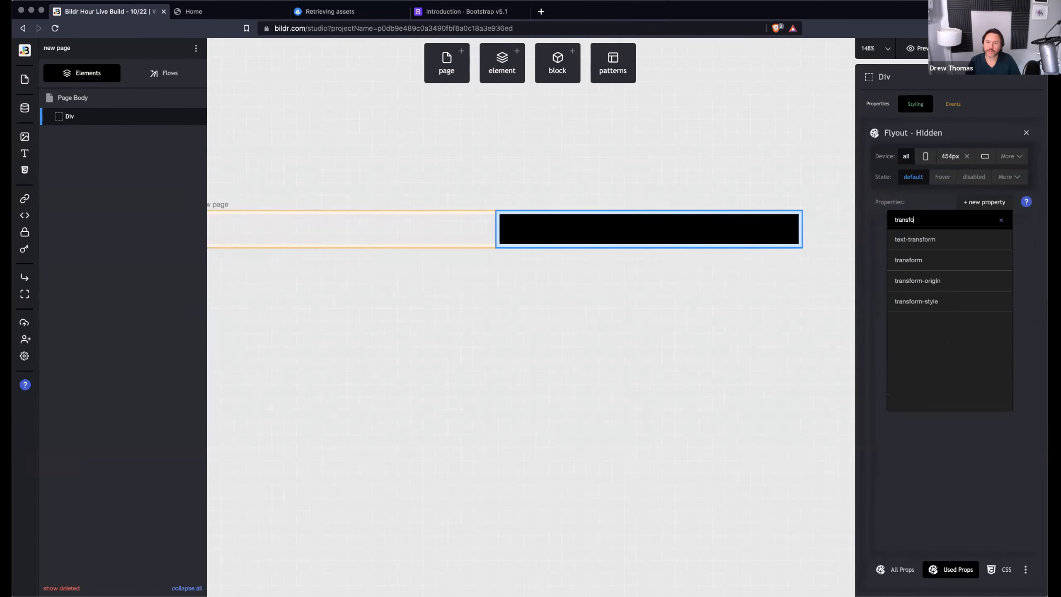
{"action": "left_click", "coordinate": [919, 257]}
{"action": "type", "text": "translateX"}
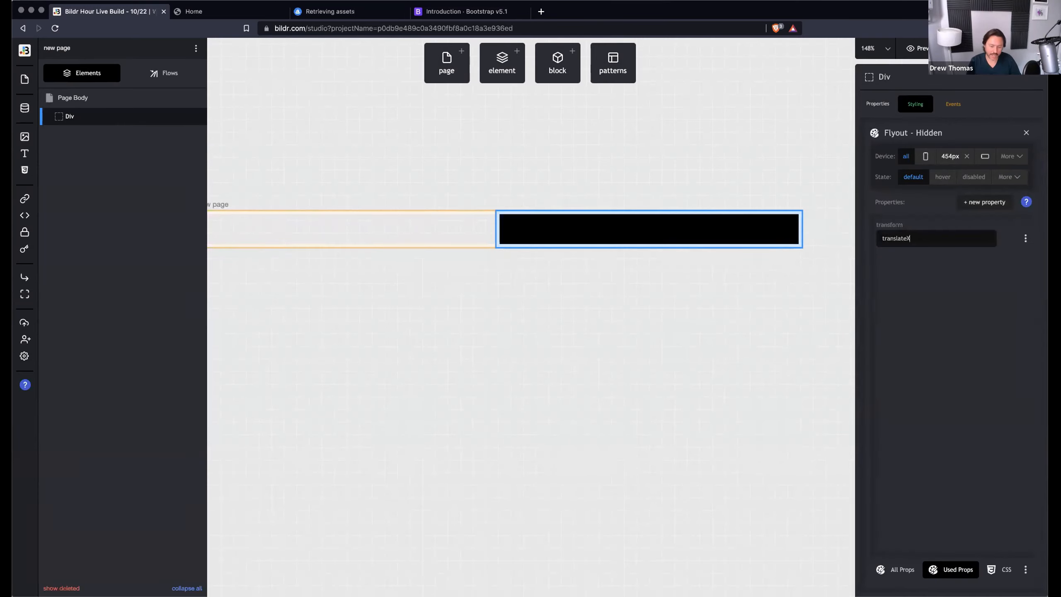
{"action": "type", "text": "(100%)"}
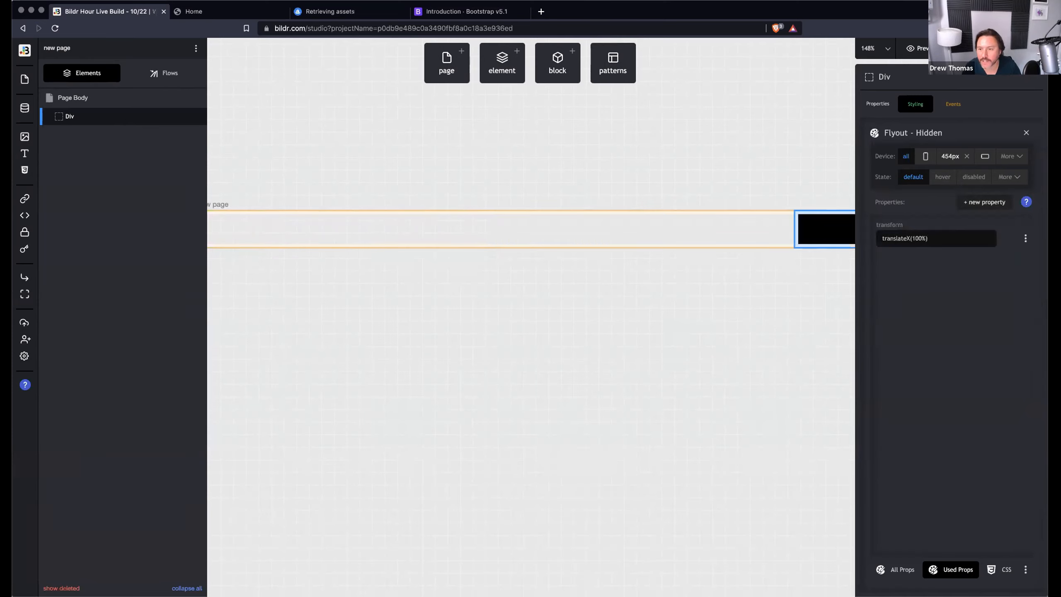
- Add an opacity property of 0 to the Flyout - Hidden class
{"action": "left_click", "coordinate": [960, 209]}
{"action": "type", "text": "opaci"}
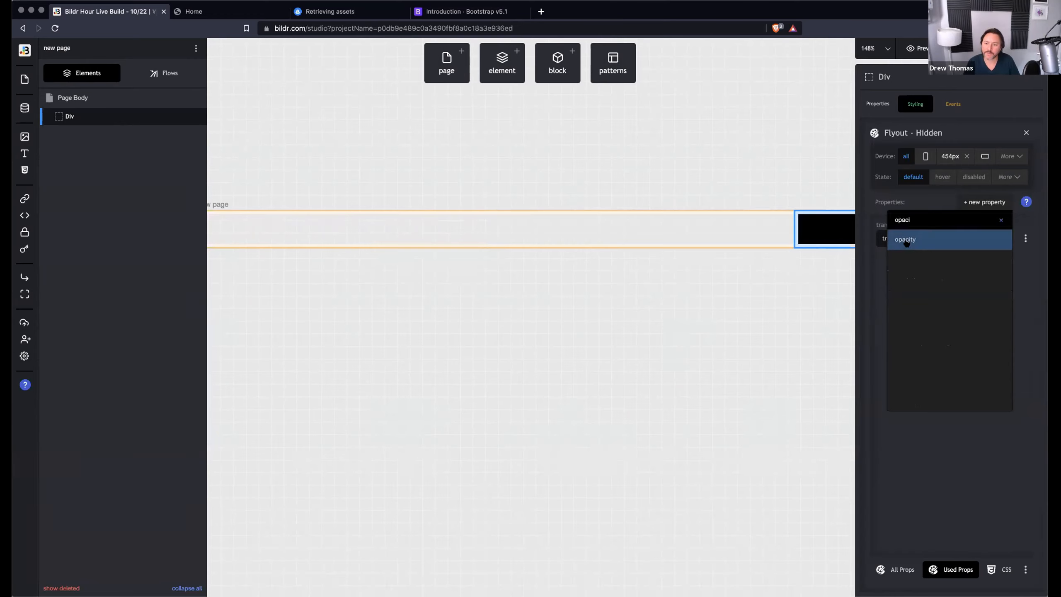
{"action": "left_click", "coordinate": [913, 239]}
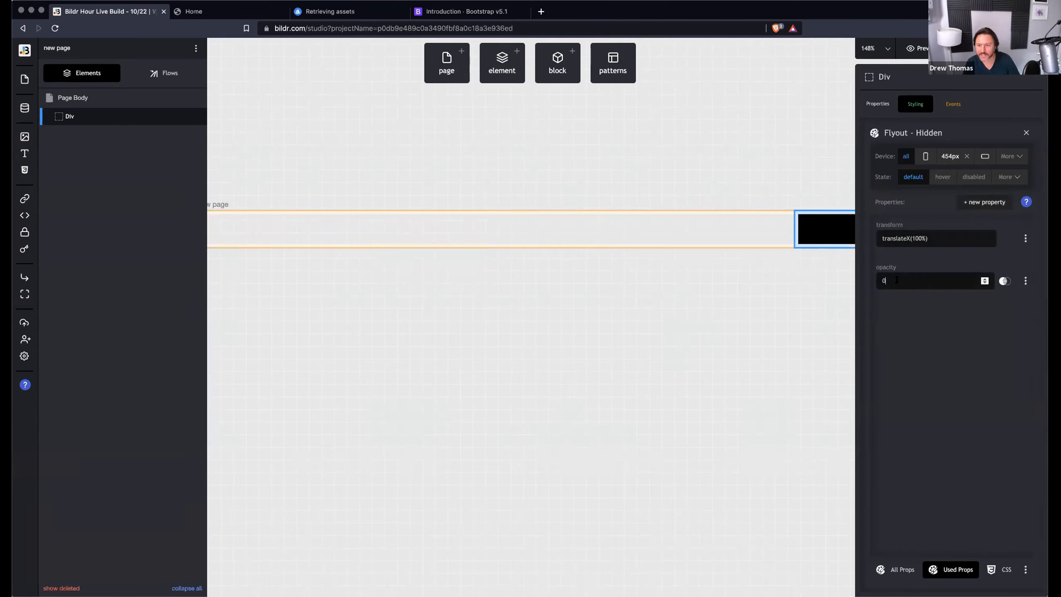
{"action": "left_click", "coordinate": [926, 316]}
{"action": "scroll", "coordinate": [797, 247], "scroll_direction": "right", "scroll_amount": 3}
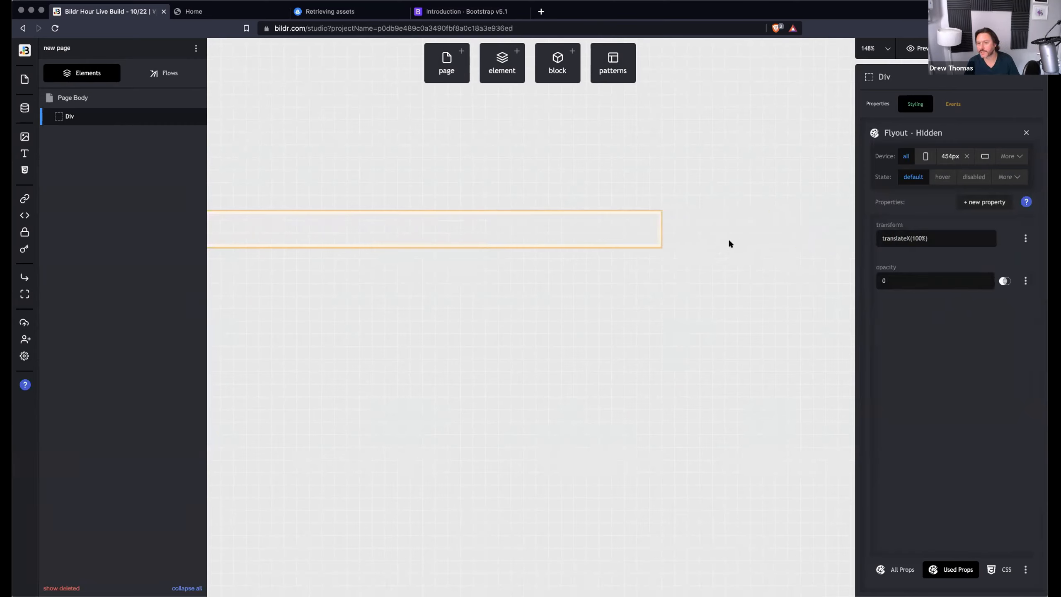
- Cut the transform value from the Flyout - Hidden class and set its opacity to 1
{"action": "left_click", "coordinate": [974, 240]}
{"action": "key", "text": "super+c"}
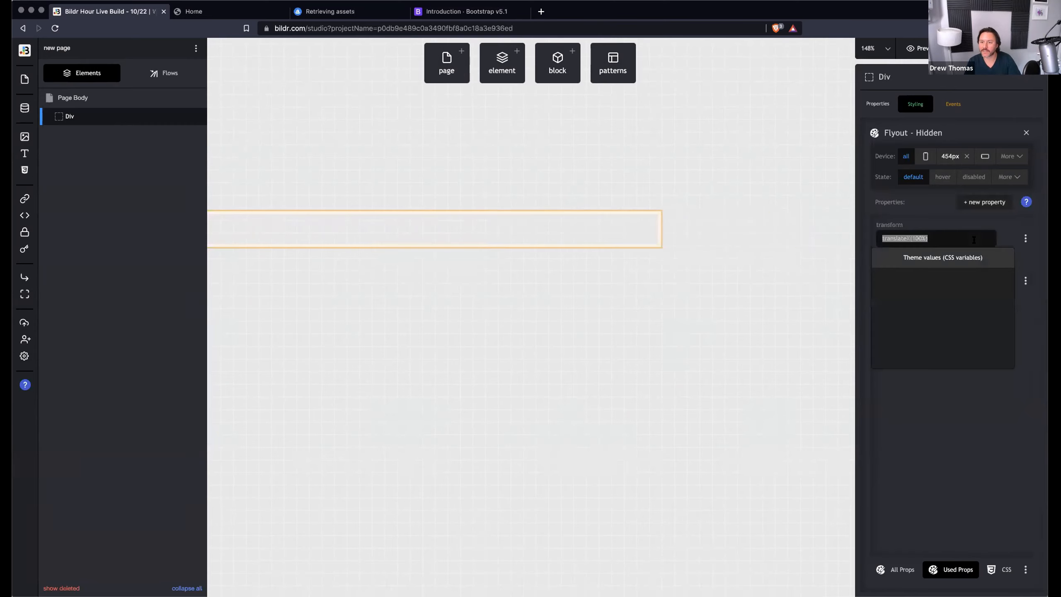
{"action": "key", "text": "BackSpace"}
{"action": "left_click", "coordinate": [624, 219]}
{"action": "scroll", "coordinate": [687, 231], "scroll_direction": "left", "scroll_amount": 3}
{"action": "key", "text": "BackSpace"}
{"action": "type", "text": "1"}
- Restore the Flyout - Hidden class's opacity to 0 and its transform to translateX(100%)
{"action": "double_click", "coordinate": [900, 281]}
{"action": "type", "text": "0"}
{"action": "left_click", "coordinate": [896, 241]}
{"action": "key", "text": "super+v"}
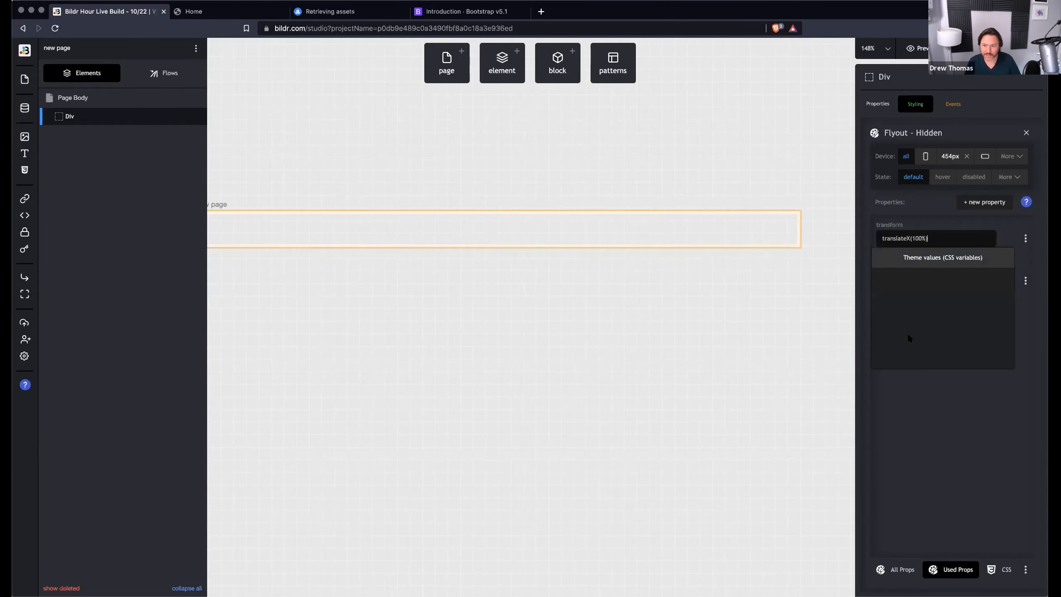
{"action": "left_click", "coordinate": [936, 452]}
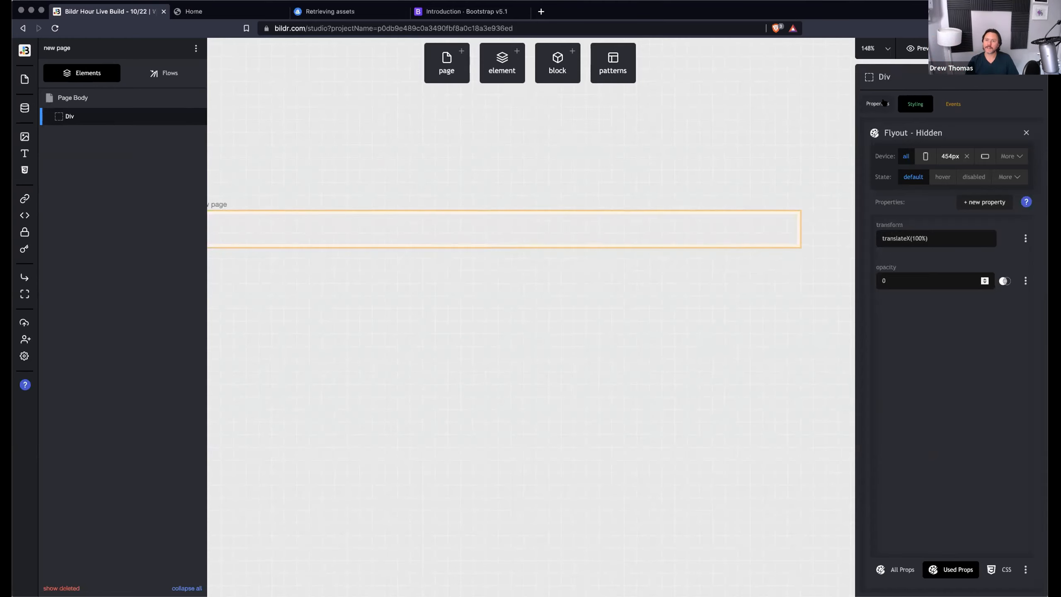
- Add a transition property of "all .25s ease-out" to the div's primary Flyout class
{"action": "left_click", "coordinate": [915, 104]}
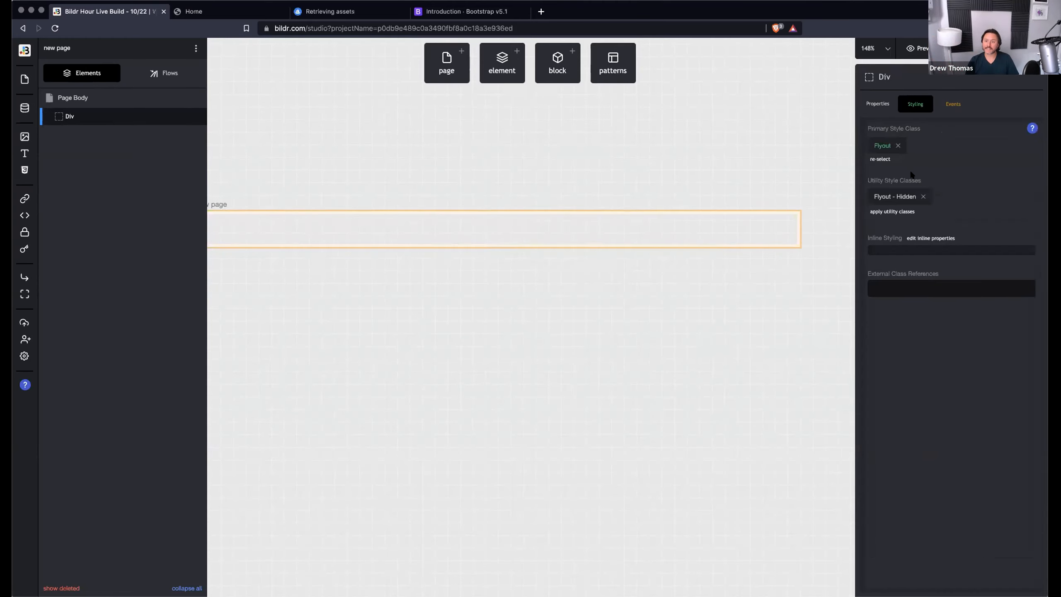
{"action": "left_click", "coordinate": [875, 146]}
{"action": "left_click", "coordinate": [966, 202]}
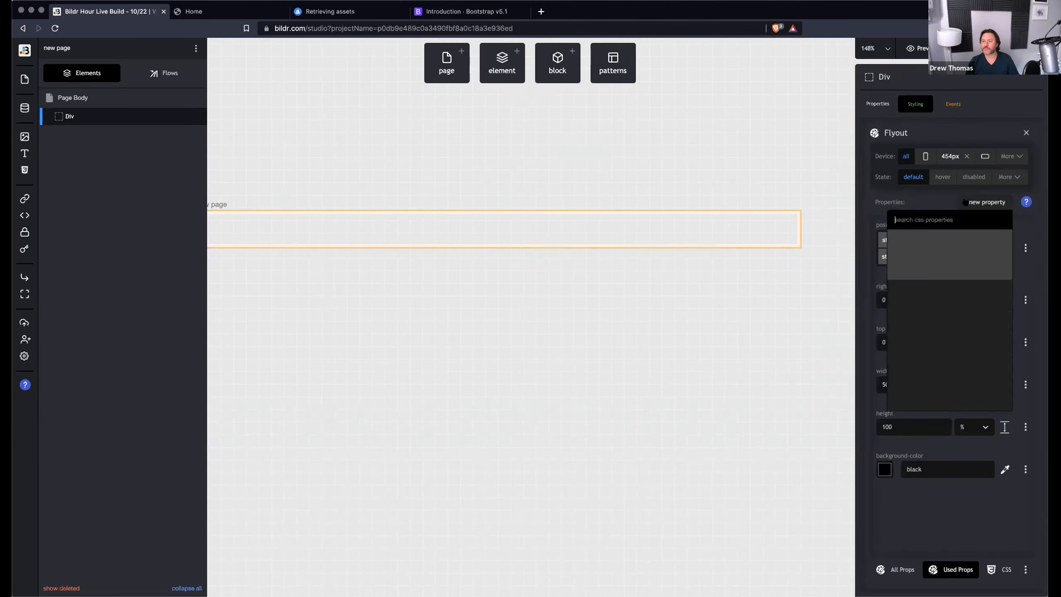
{"action": "type", "text": "transition"}
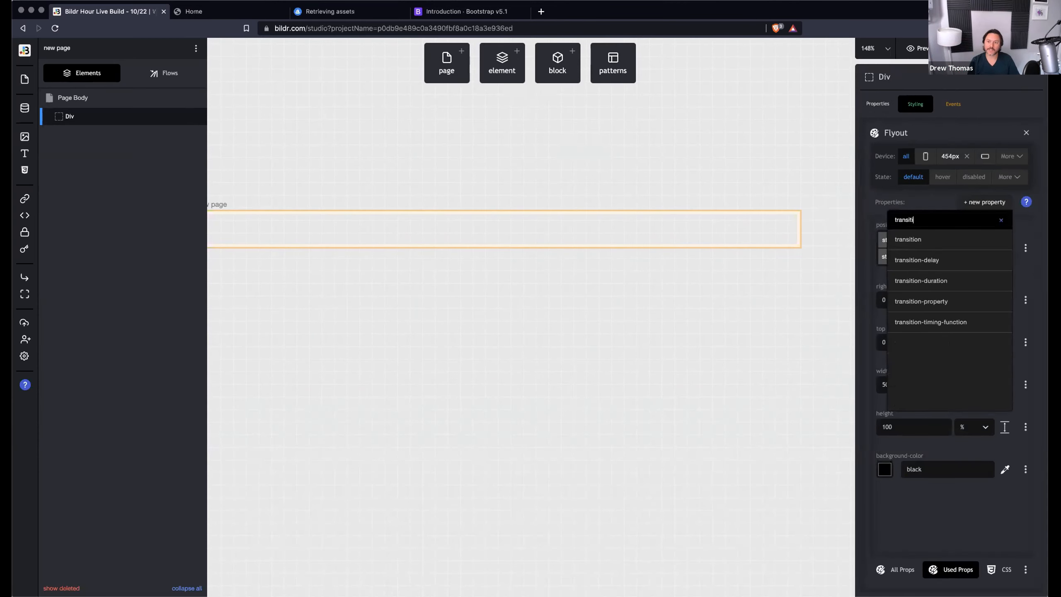
{"action": "left_click", "coordinate": [949, 201]}
{"action": "left_click", "coordinate": [976, 201]}
{"action": "left_click", "coordinate": [977, 202]}
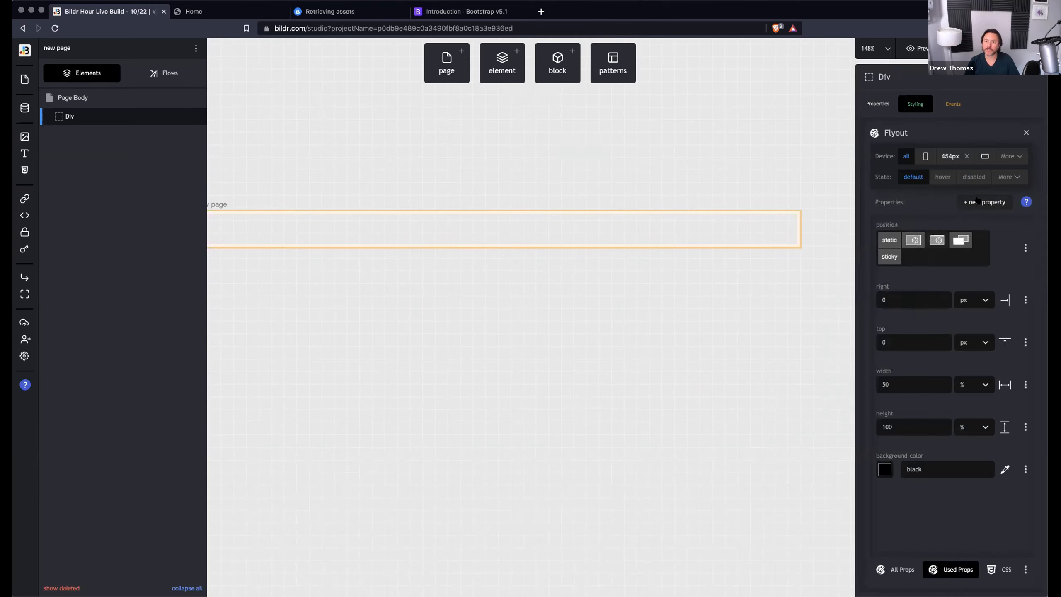
{"action": "left_click", "coordinate": [976, 201]}
{"action": "type", "text": "trans"}
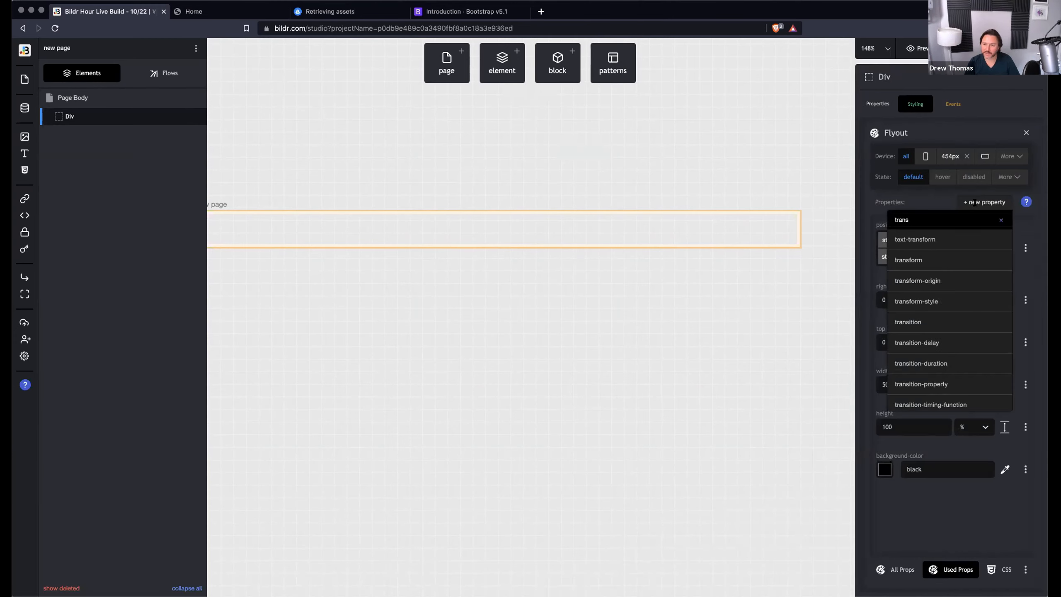
{"action": "left_click", "coordinate": [921, 322]}
{"action": "left_click", "coordinate": [892, 507]}
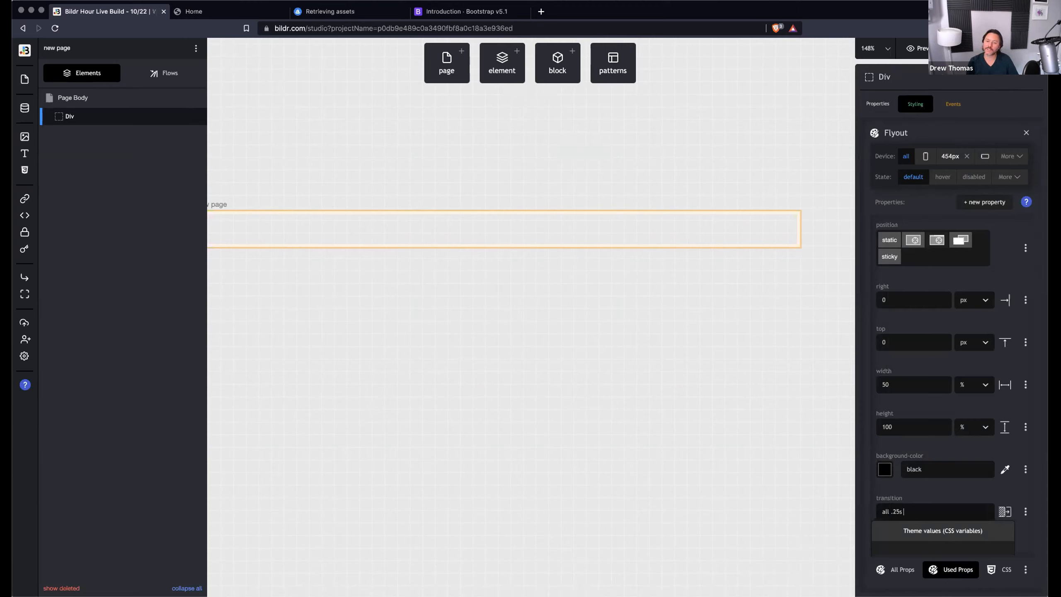
{"action": "type", "text": "ease-out"}
{"action": "left_click", "coordinate": [901, 500]}
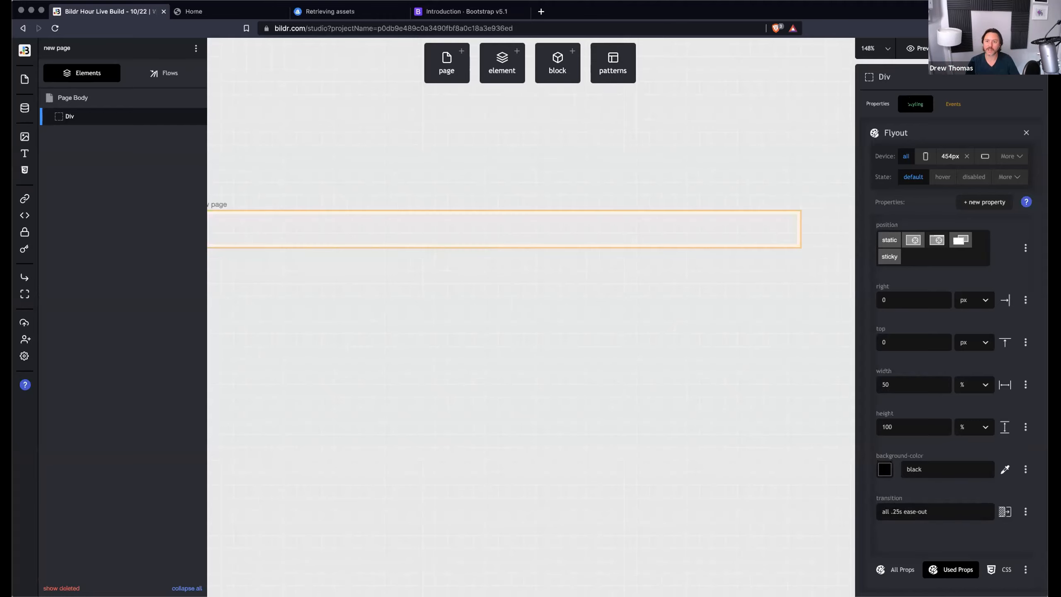
- Remove the Flyout - Hidden utility class from the div and reapply it to test the flyout's two states
{"action": "left_click", "coordinate": [909, 104]}
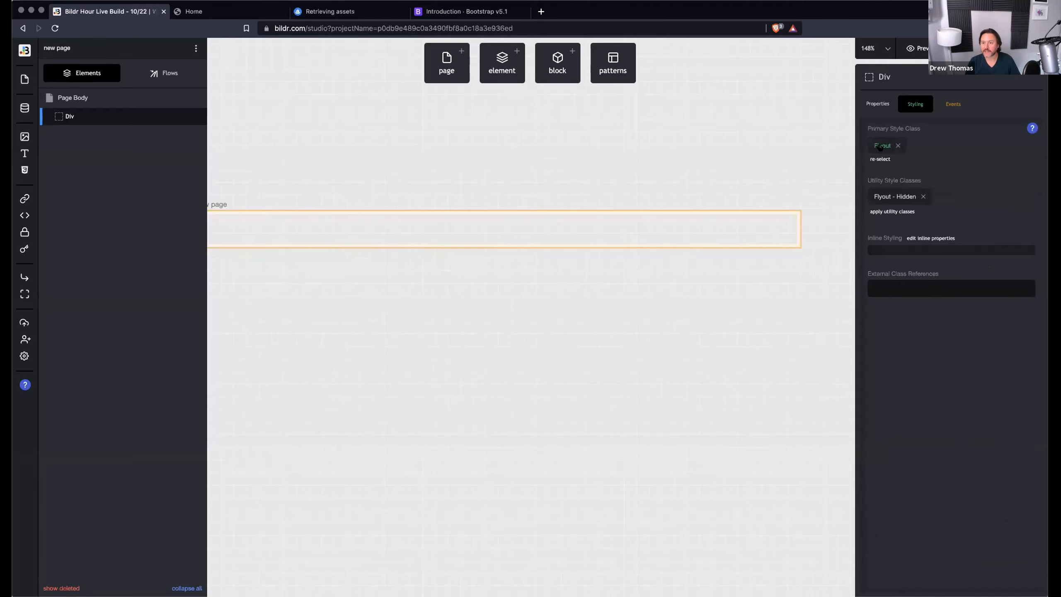
{"action": "left_click", "coordinate": [922, 197]}
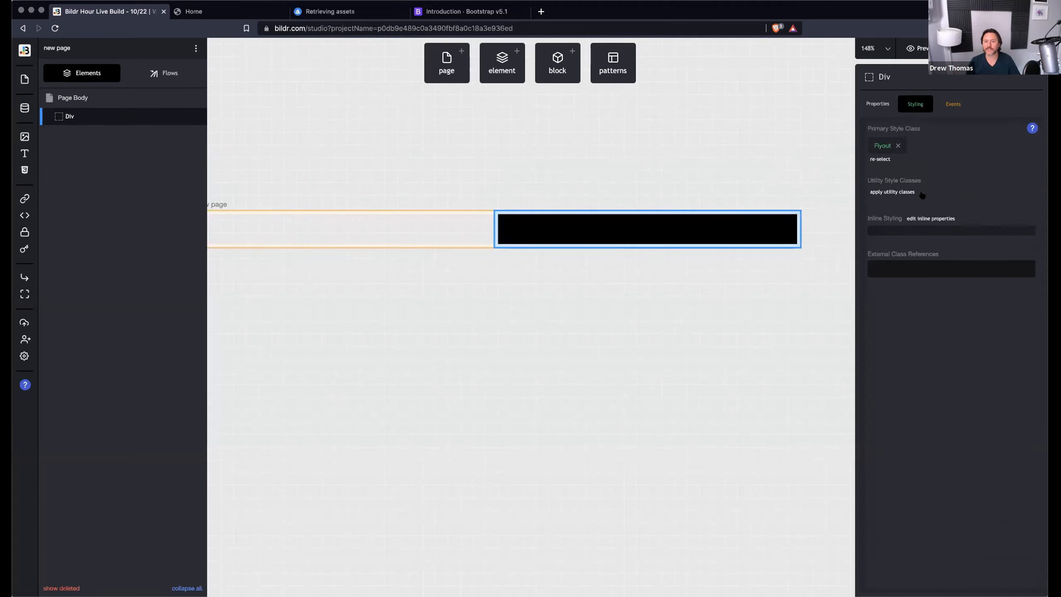
{"action": "left_click", "coordinate": [898, 192]}
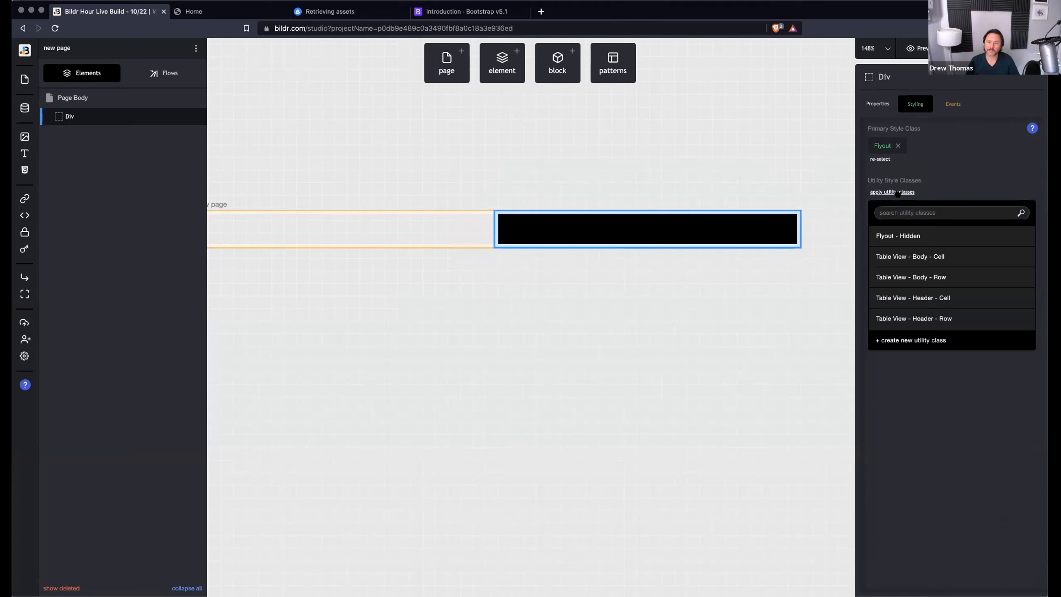
{"action": "left_click", "coordinate": [899, 236]}
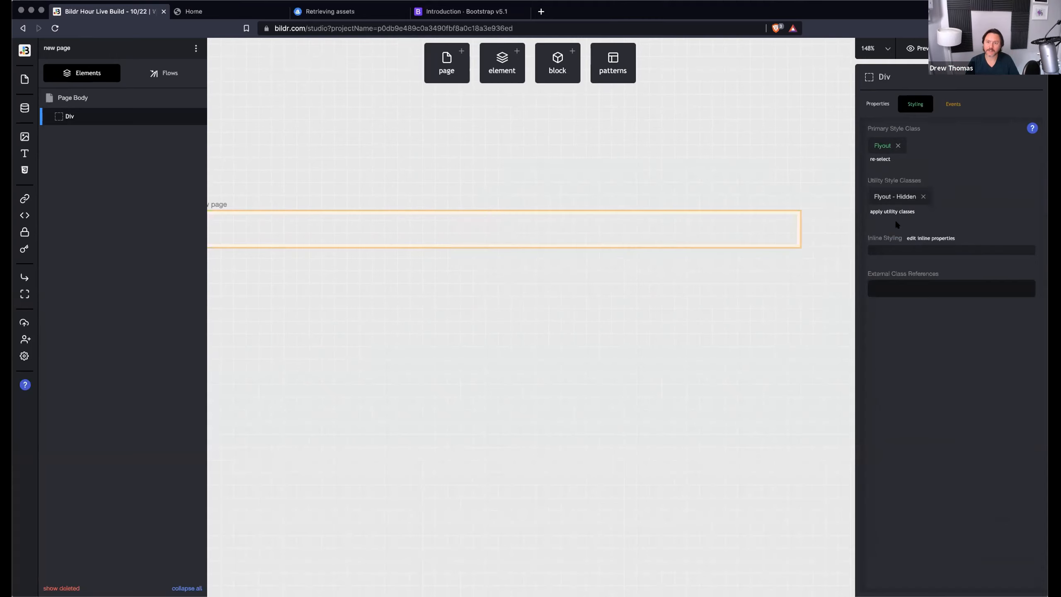